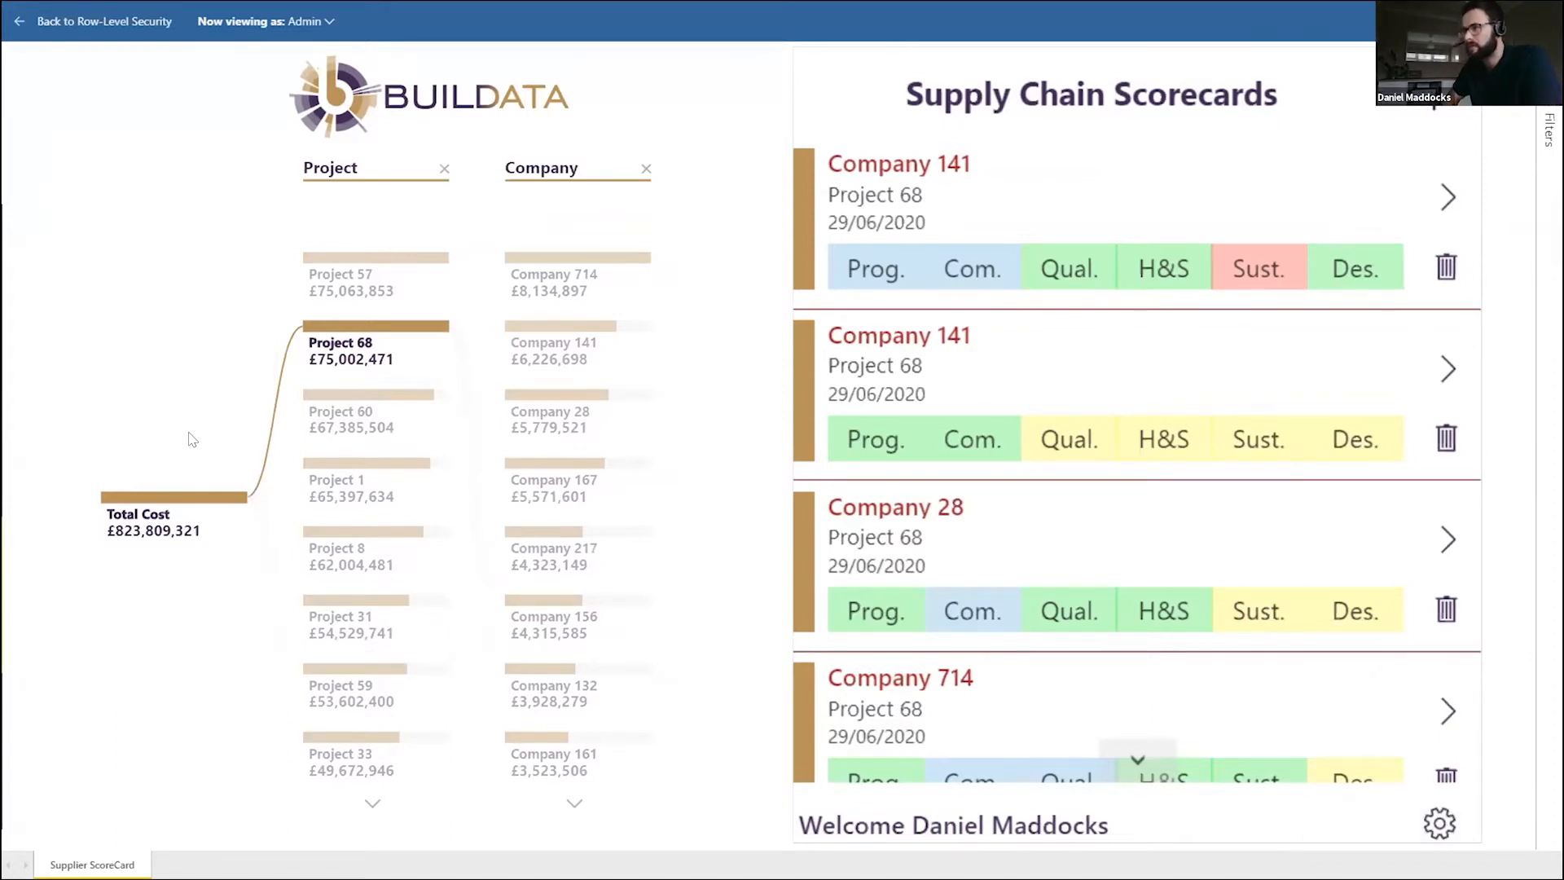
Step: Filter the supply chain scorecards to Project 68 in the cost breakdown, comparing it with Project 60
{"action": "left_click", "coordinate": [409, 394]}
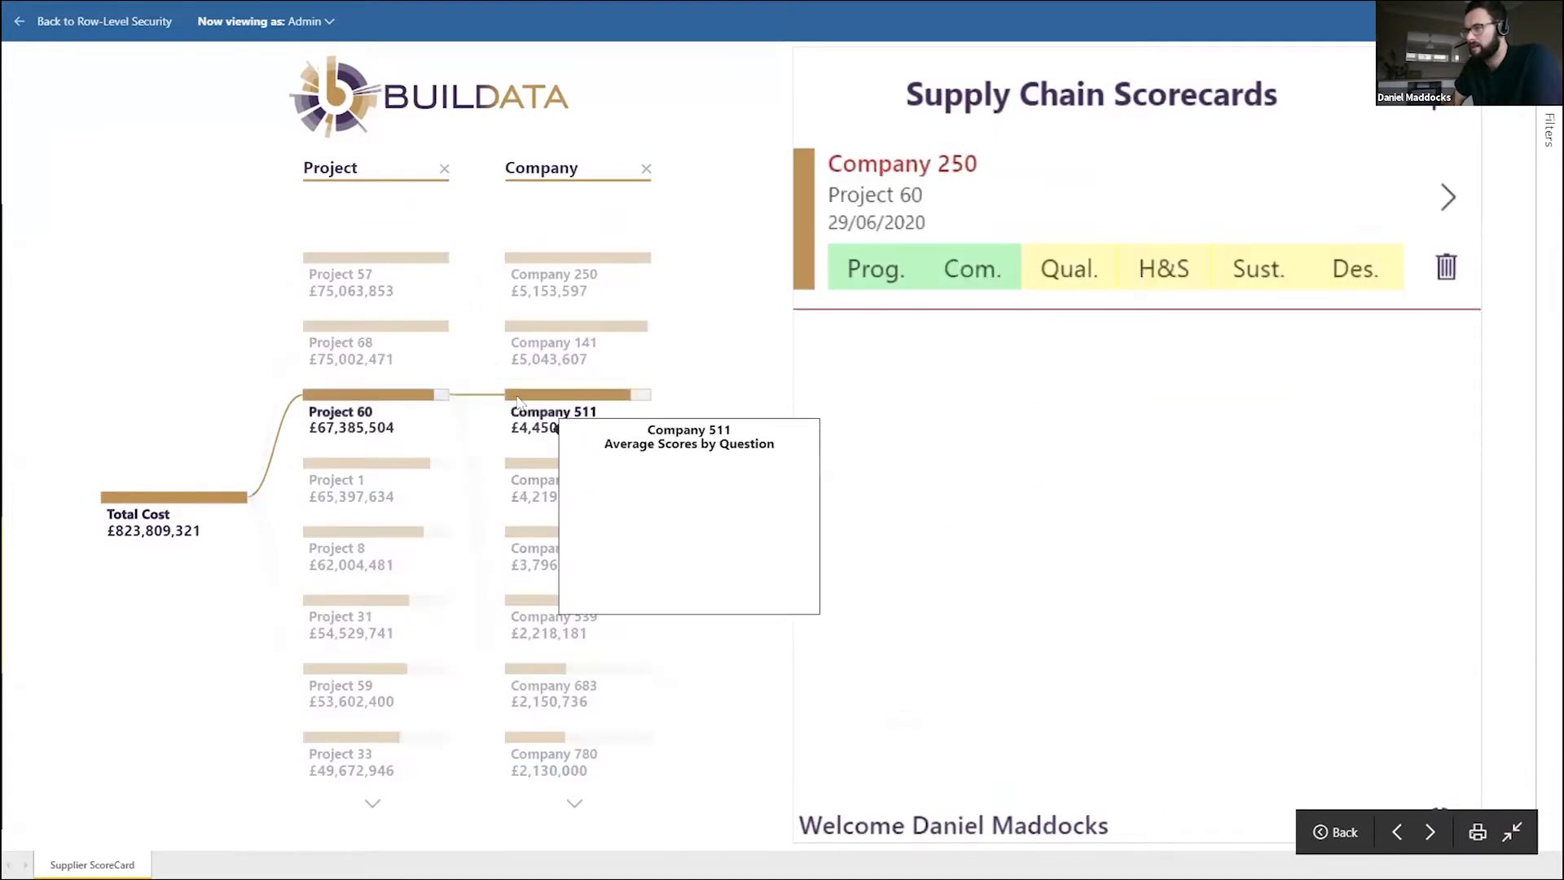
{"action": "left_click", "coordinate": [411, 332]}
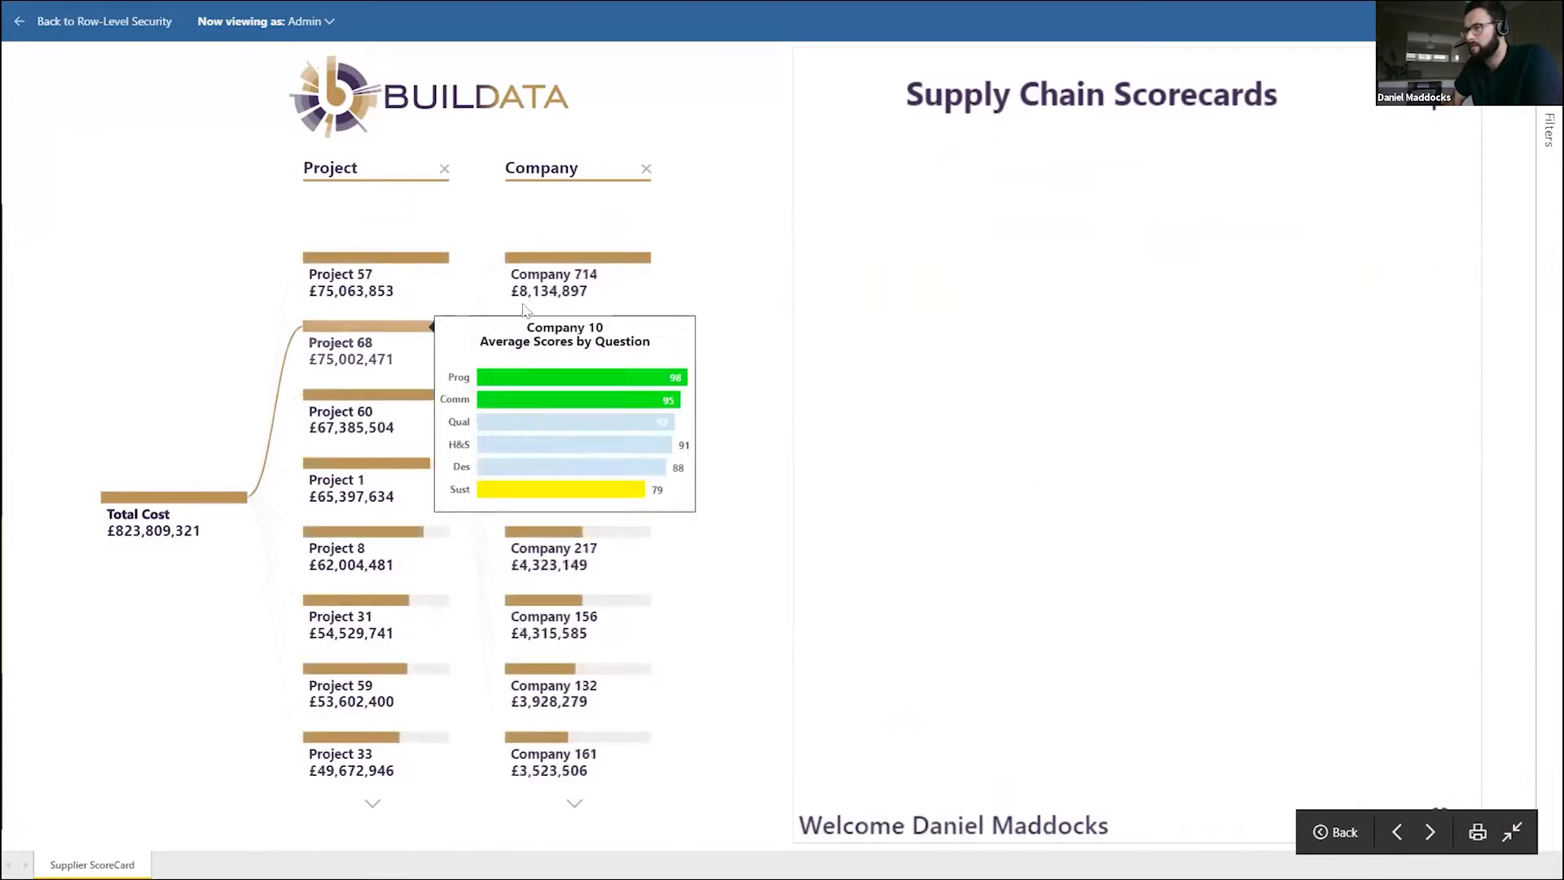
{"action": "mouse_move", "coordinate": [407, 324]}
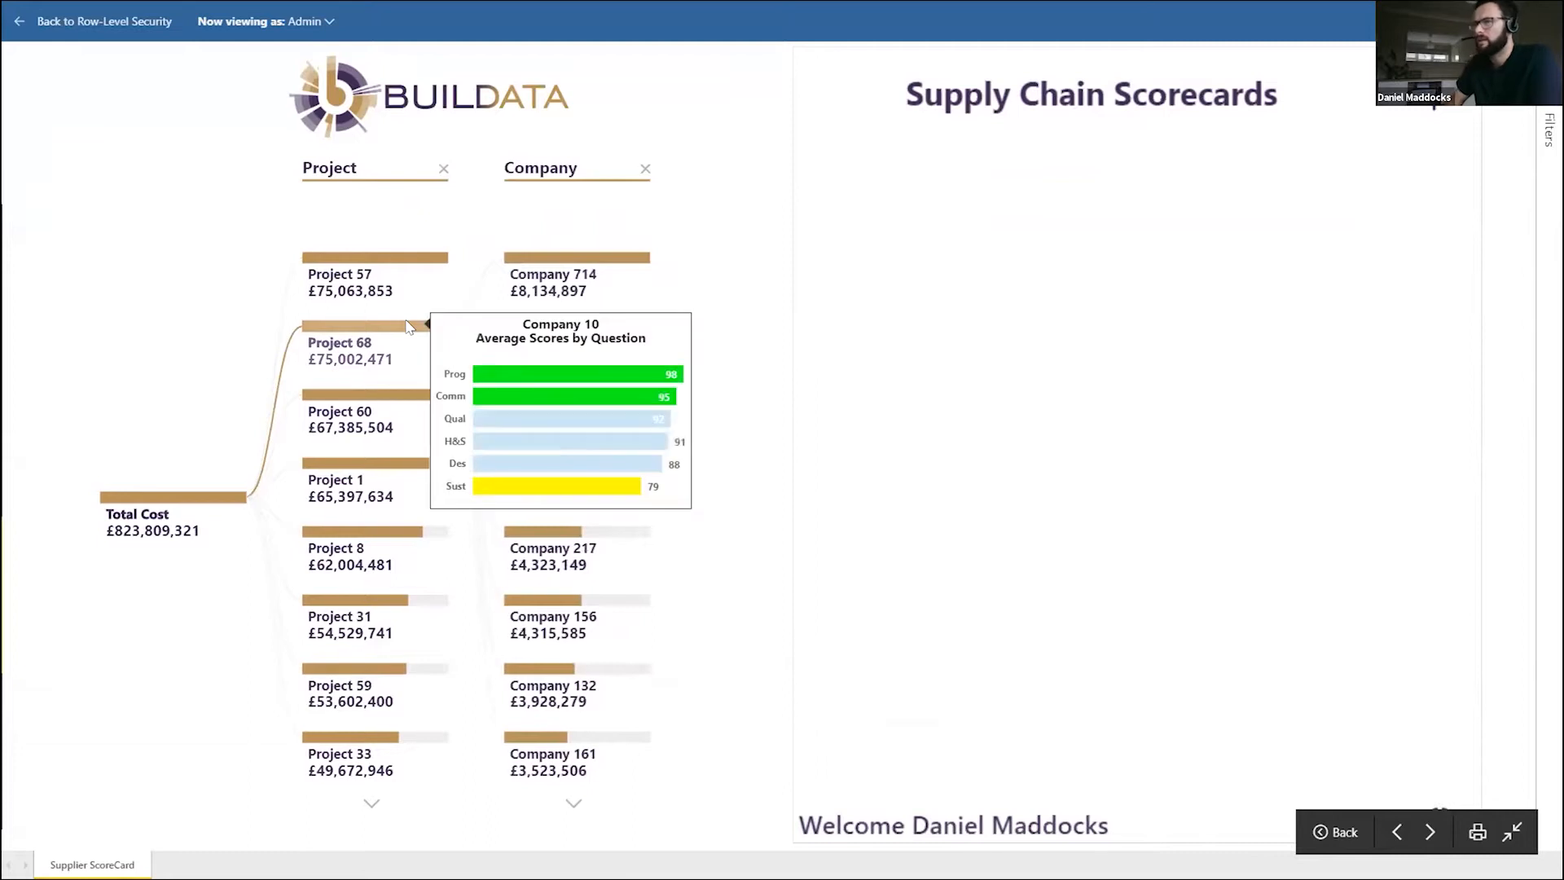
{"action": "left_click", "coordinate": [356, 351]}
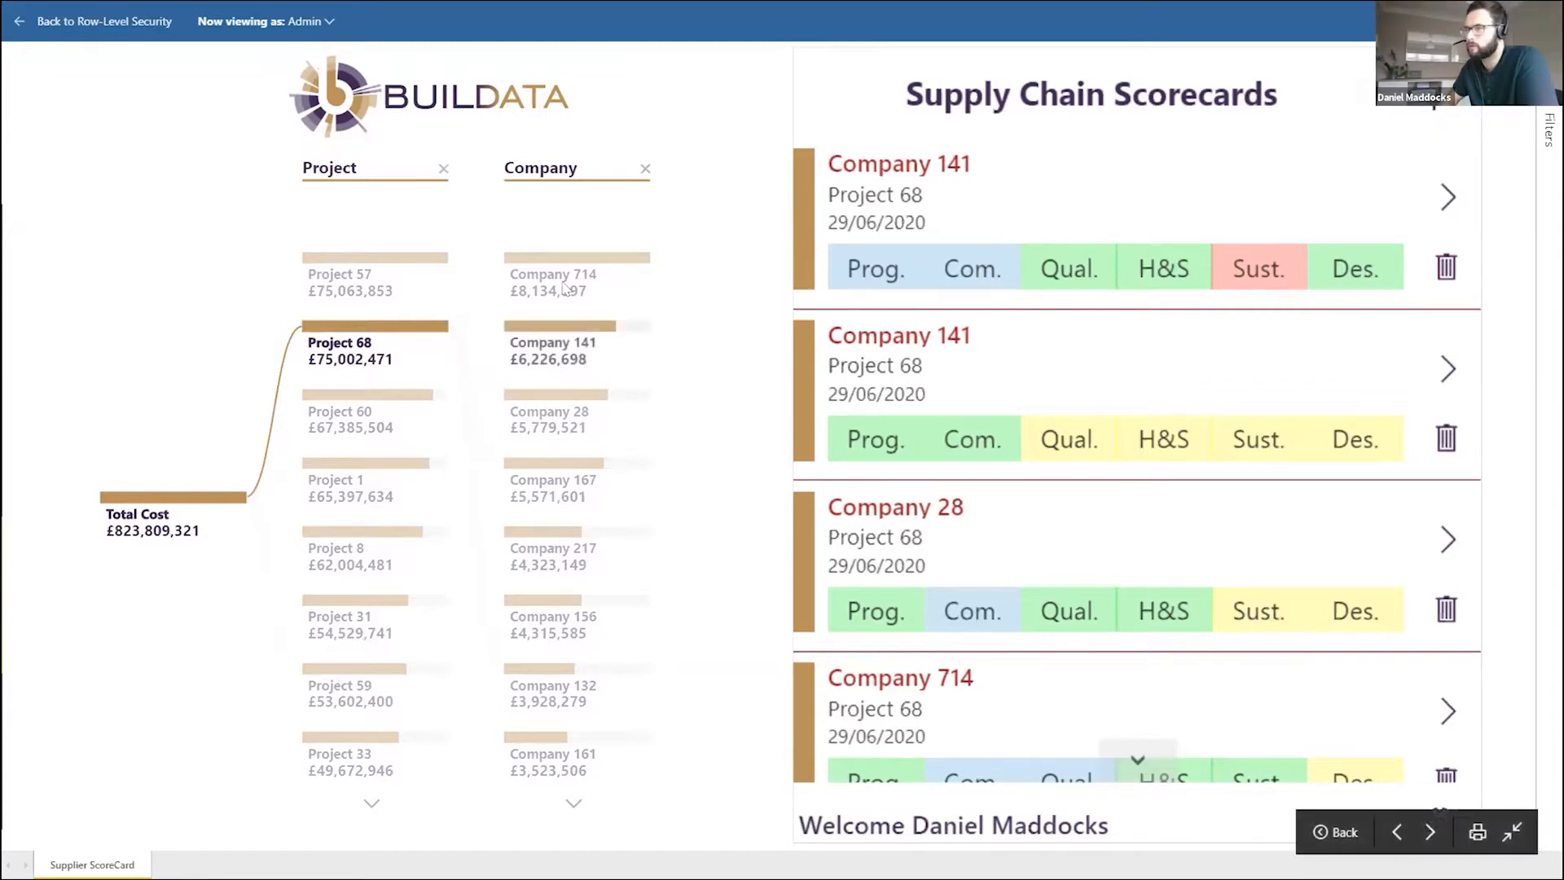
{"action": "mouse_move", "coordinate": [568, 275]}
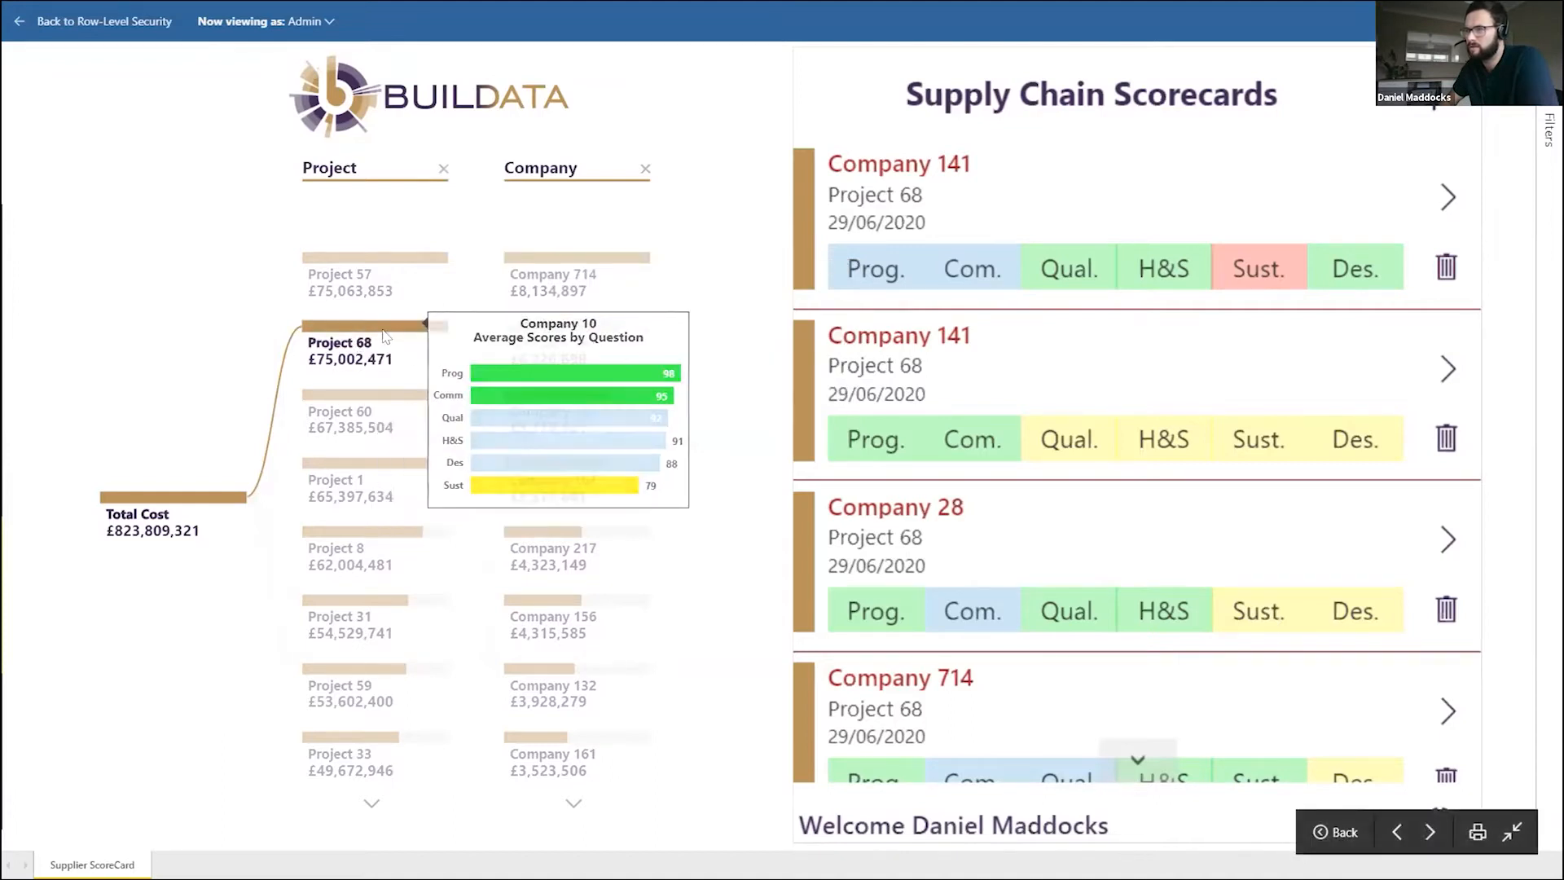
{"action": "mouse_move", "coordinate": [368, 349]}
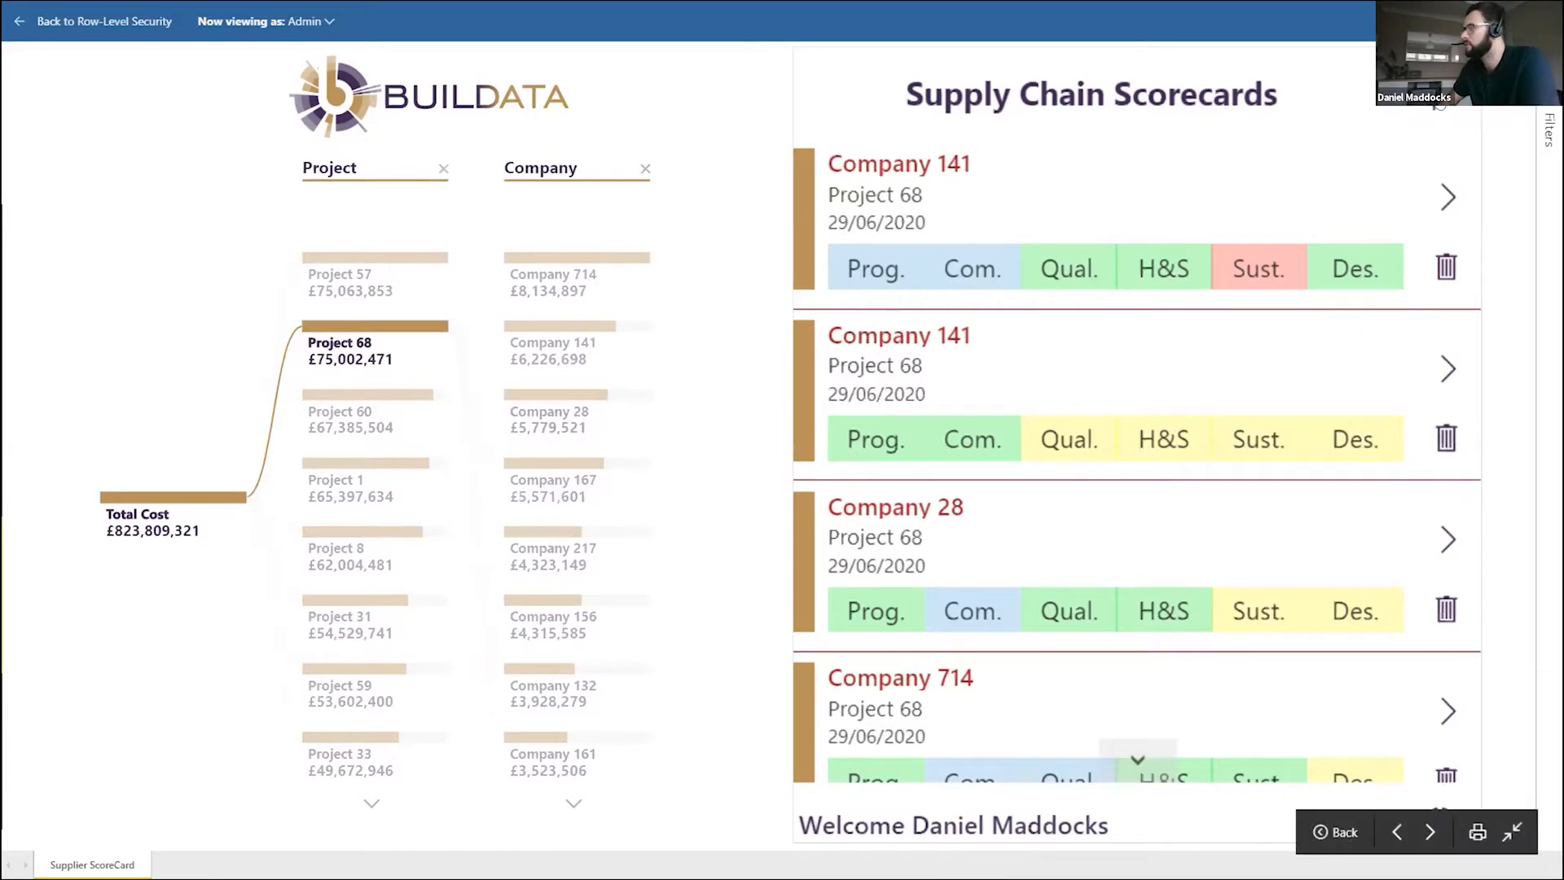
Step: Start a new scorecard for Project 68 and set its vendor to Company 156 through the cost breakdown
{"action": "left_click", "coordinate": [1439, 104]}
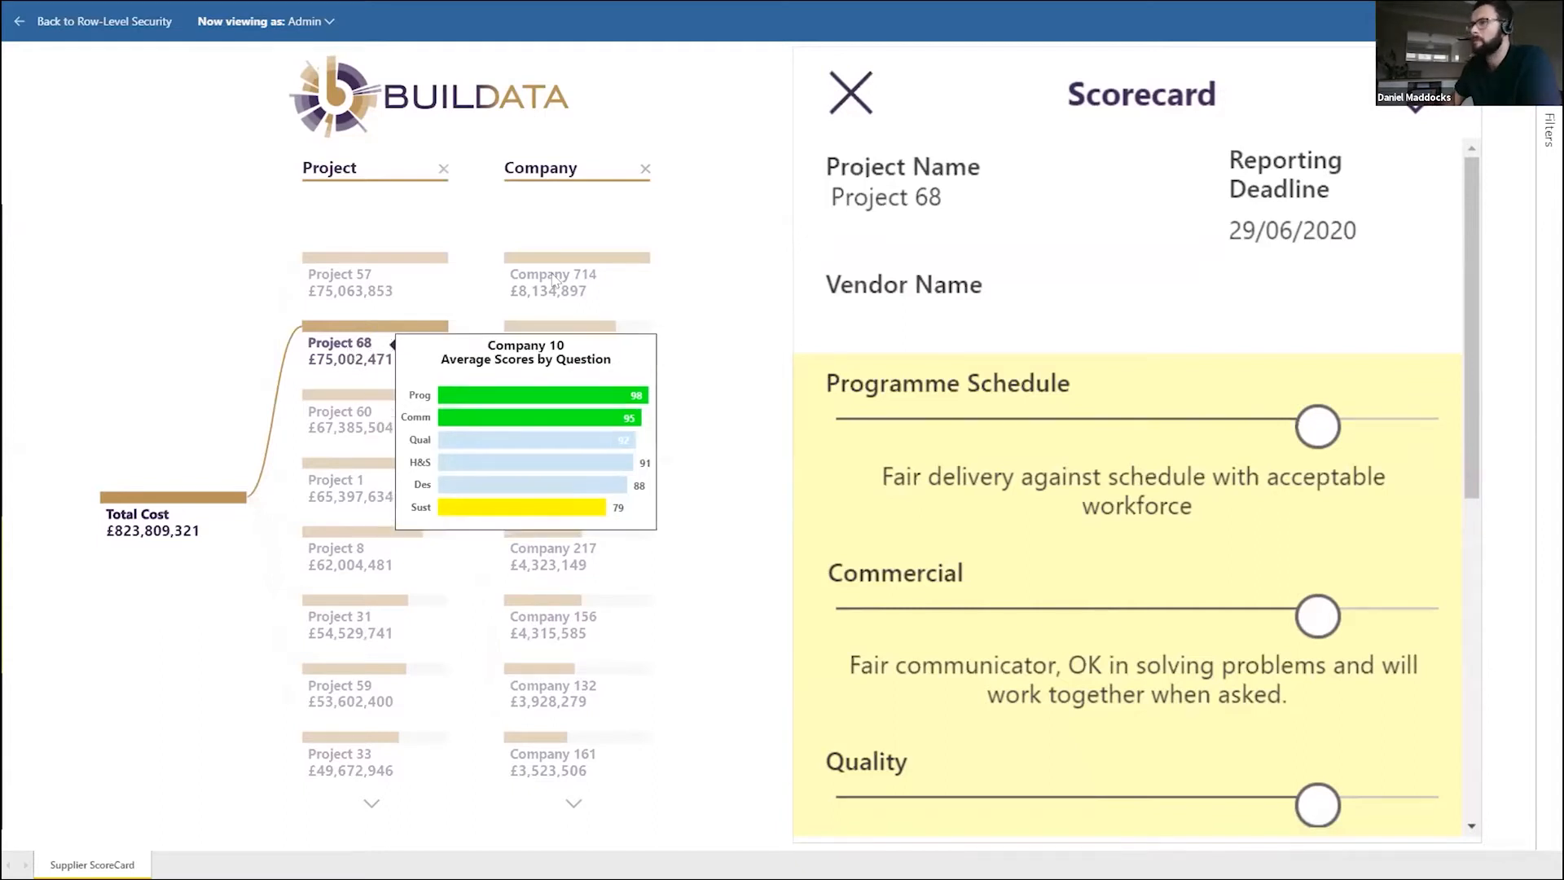
{"action": "left_click", "coordinate": [580, 274]}
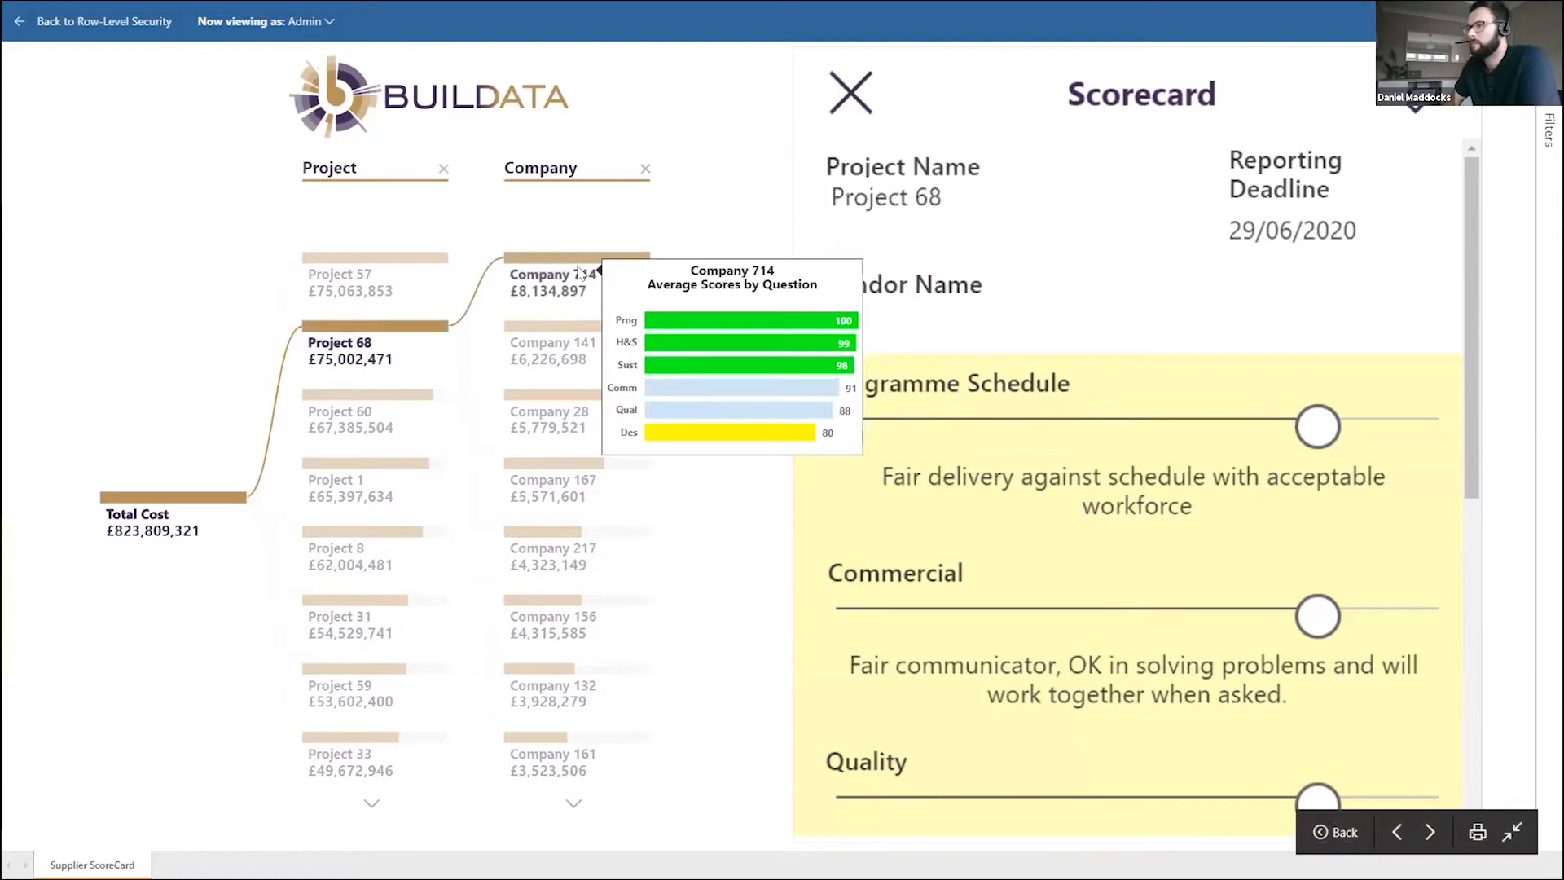
{"action": "left_click", "coordinate": [565, 344]}
{"action": "left_click", "coordinate": [580, 268]}
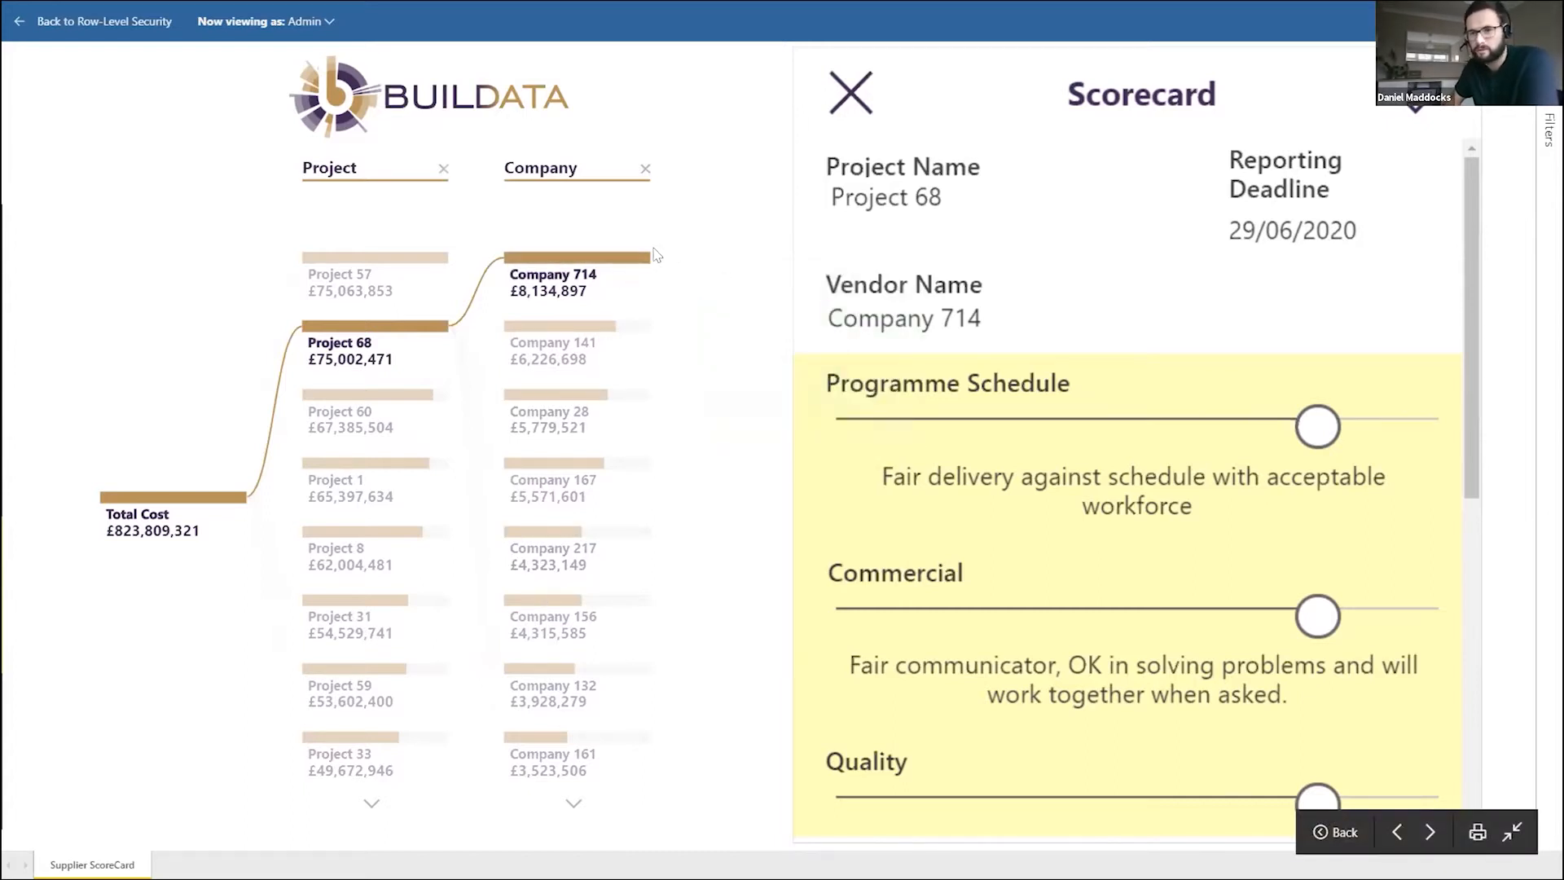
{"action": "mouse_move", "coordinate": [630, 757]}
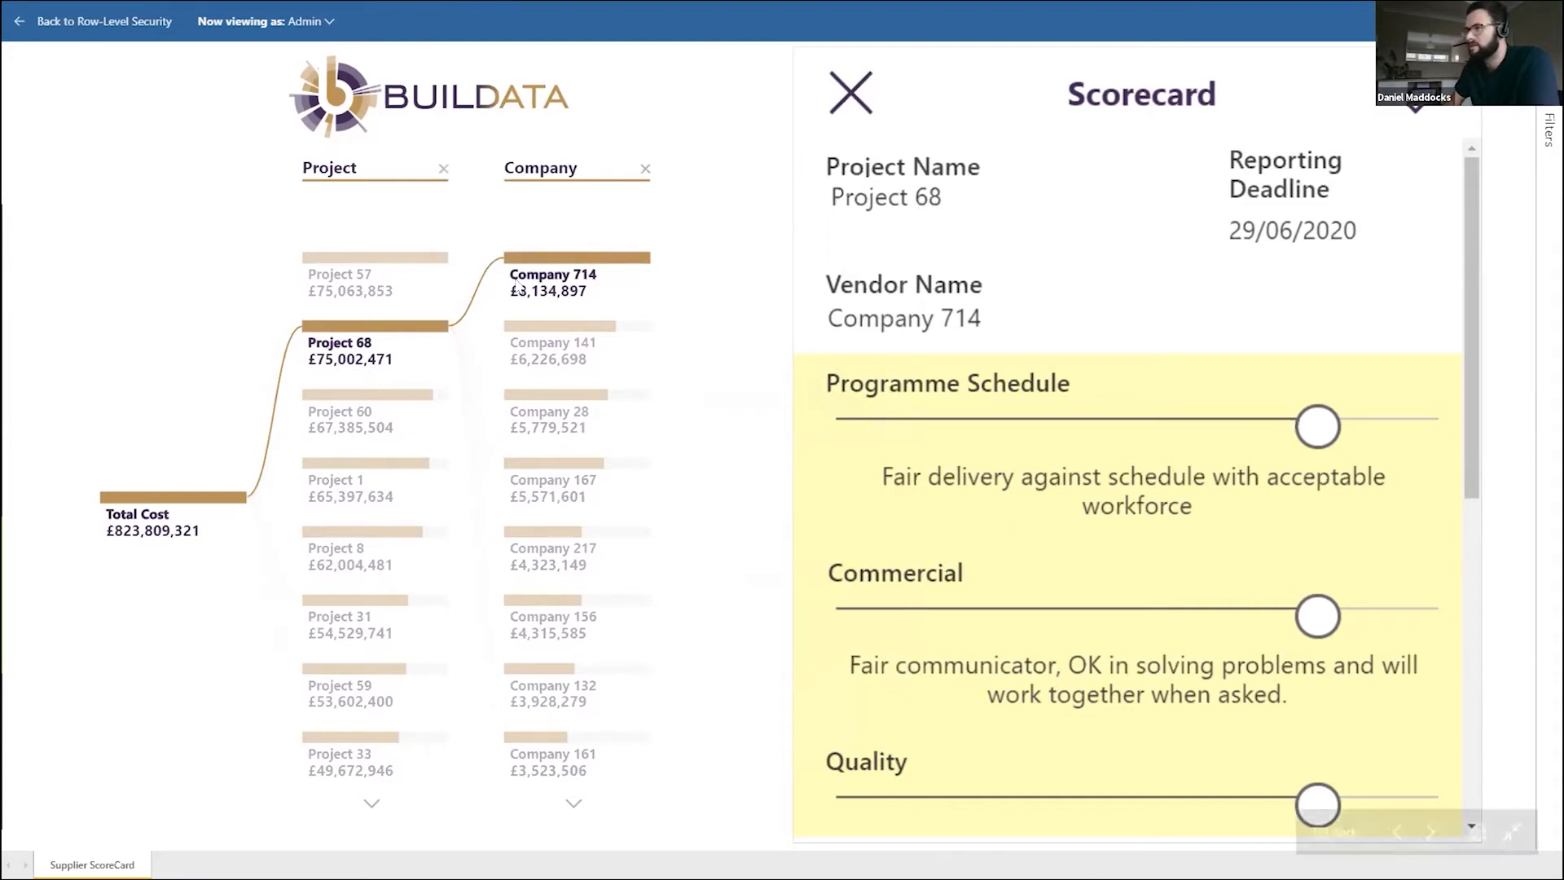
{"action": "mouse_move", "coordinate": [541, 287]}
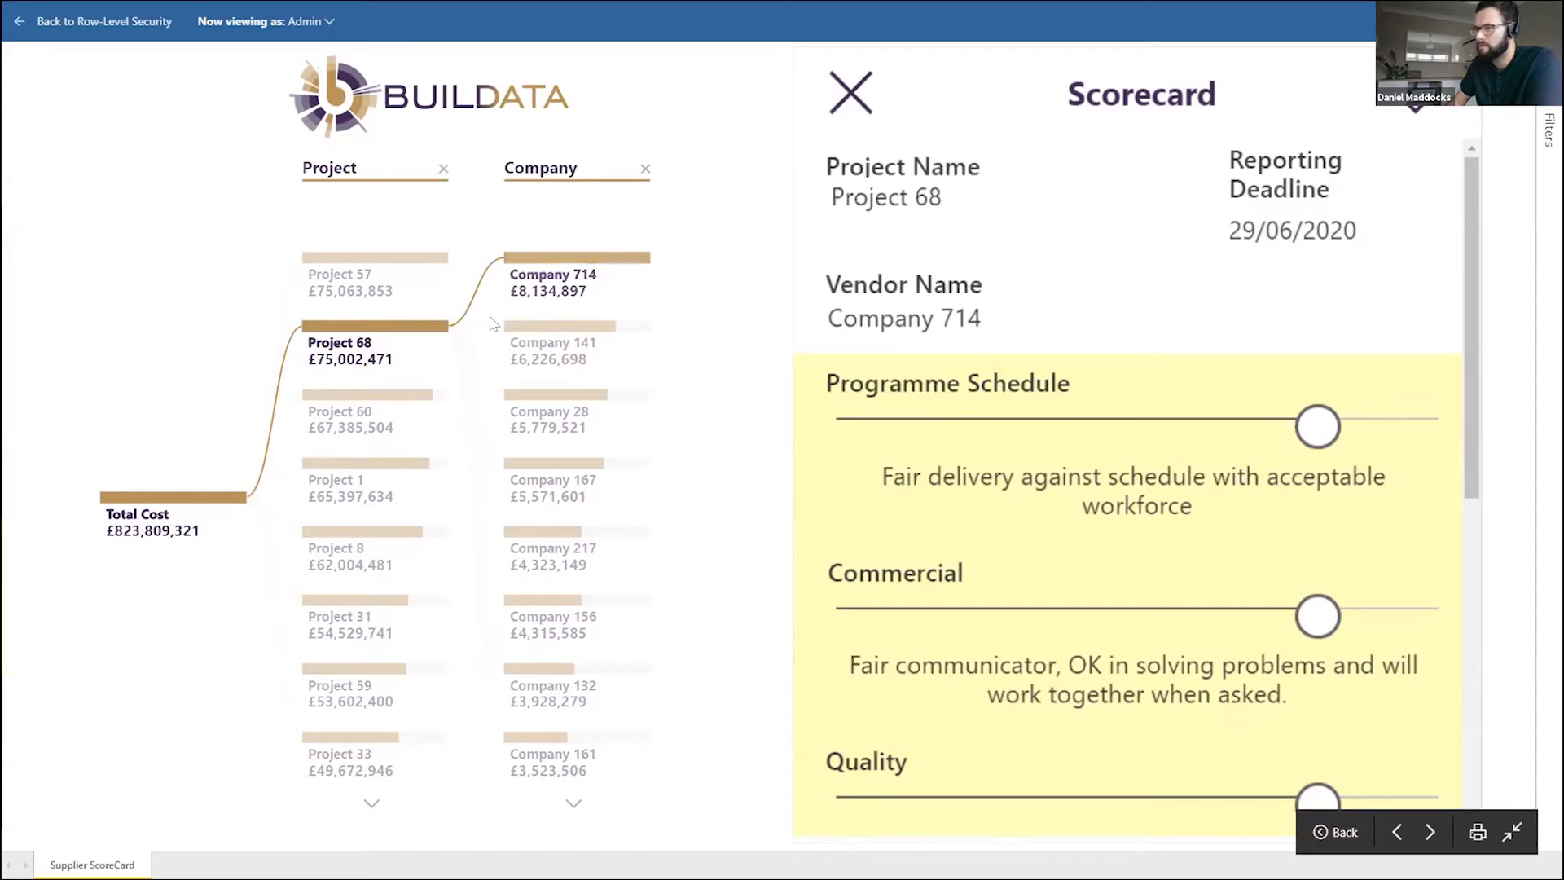
{"action": "mouse_move", "coordinate": [429, 336]}
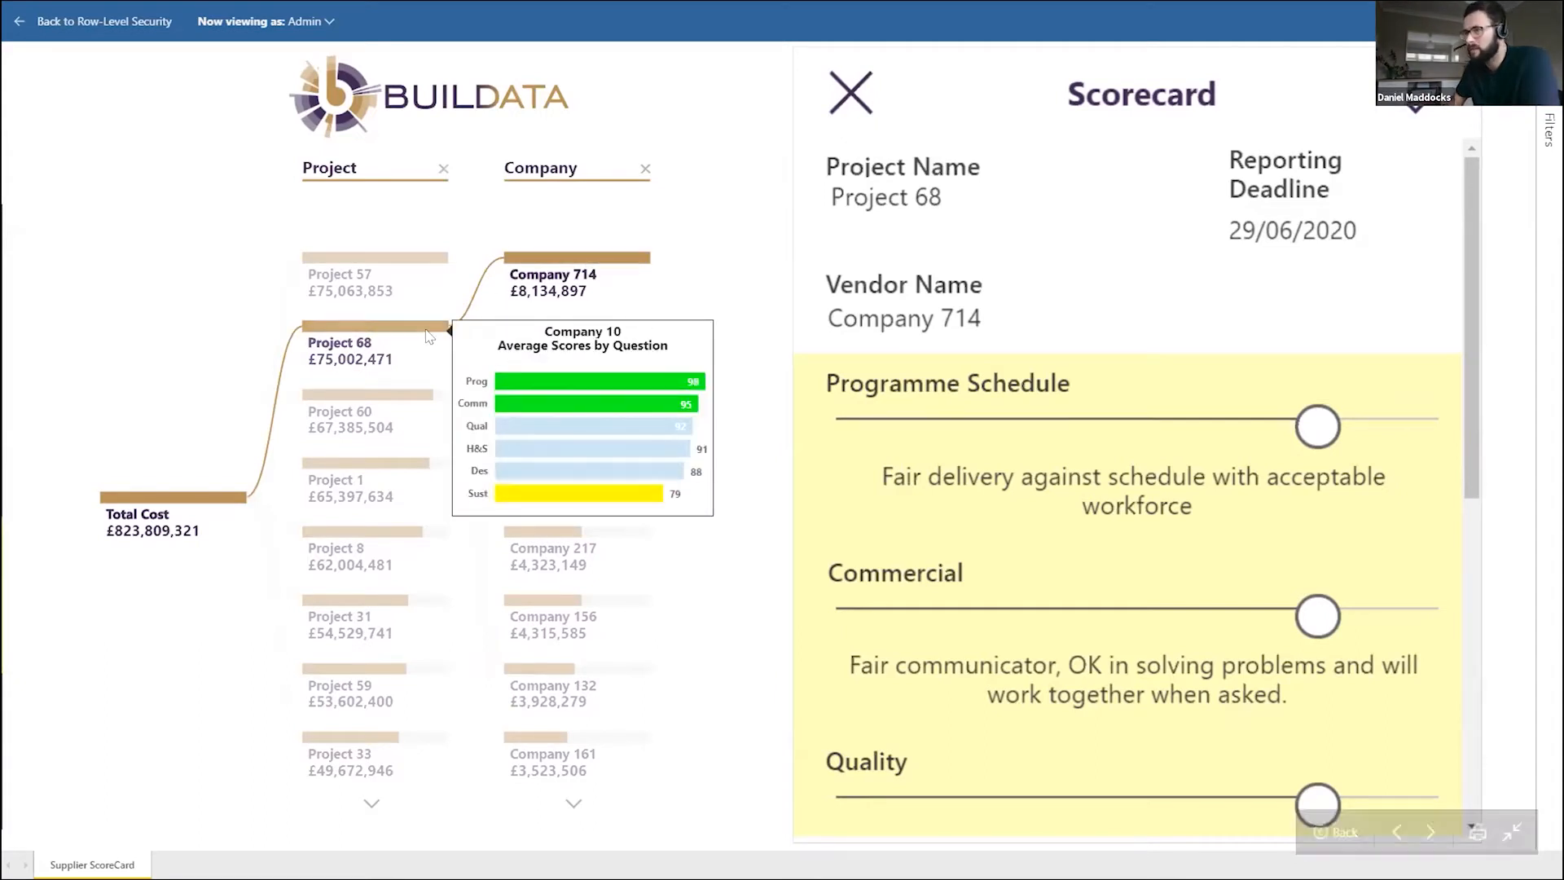
{"action": "left_click_drag", "start_coordinate": [880, 317], "coordinate": [941, 318]}
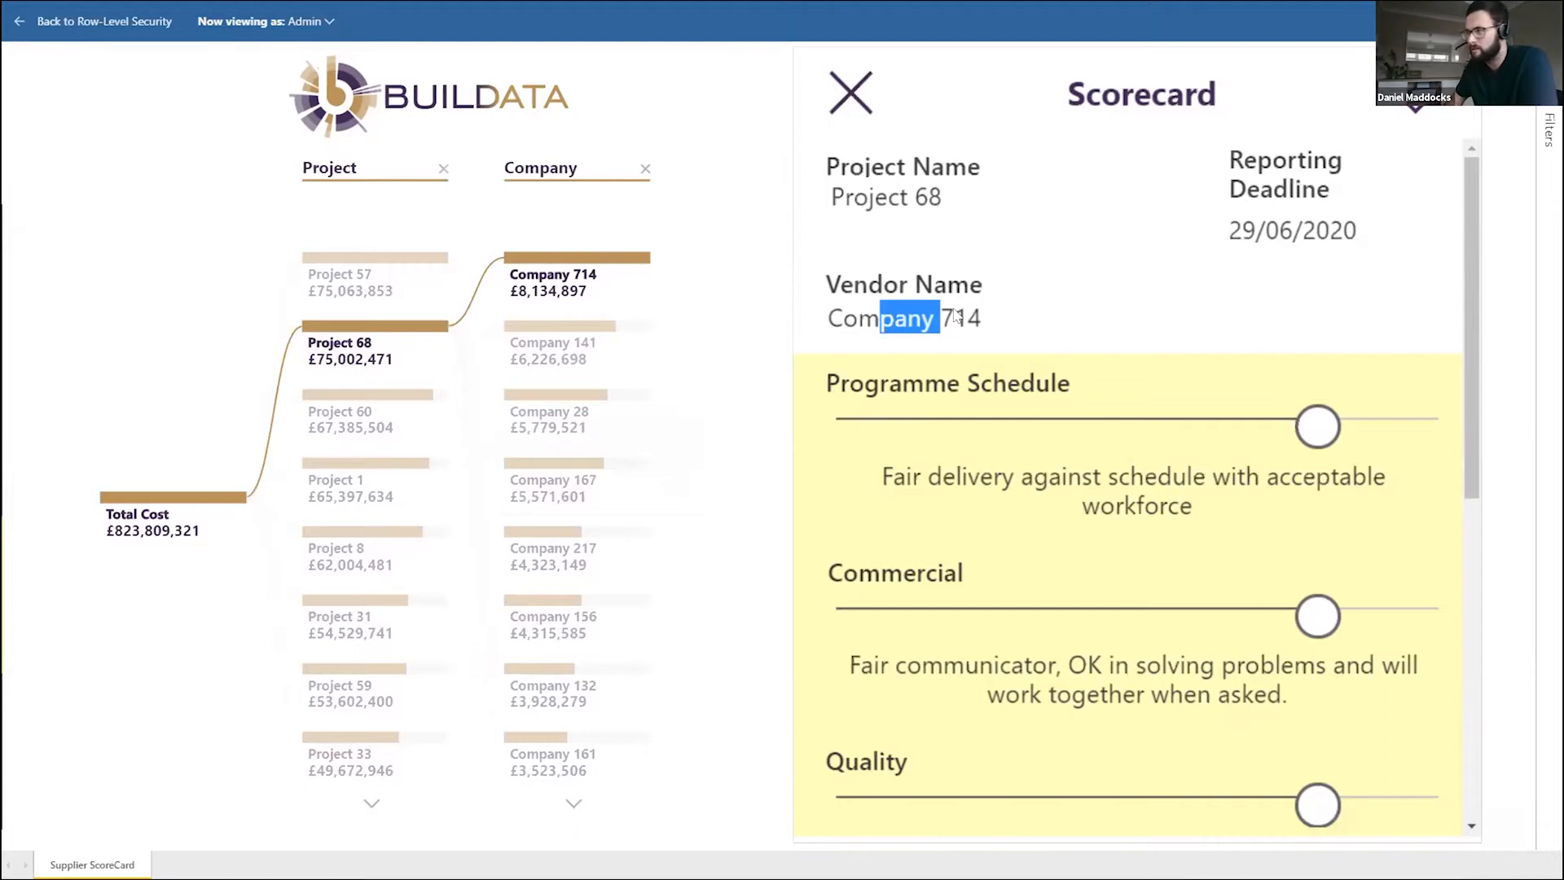
{"action": "left_click", "coordinate": [542, 601]}
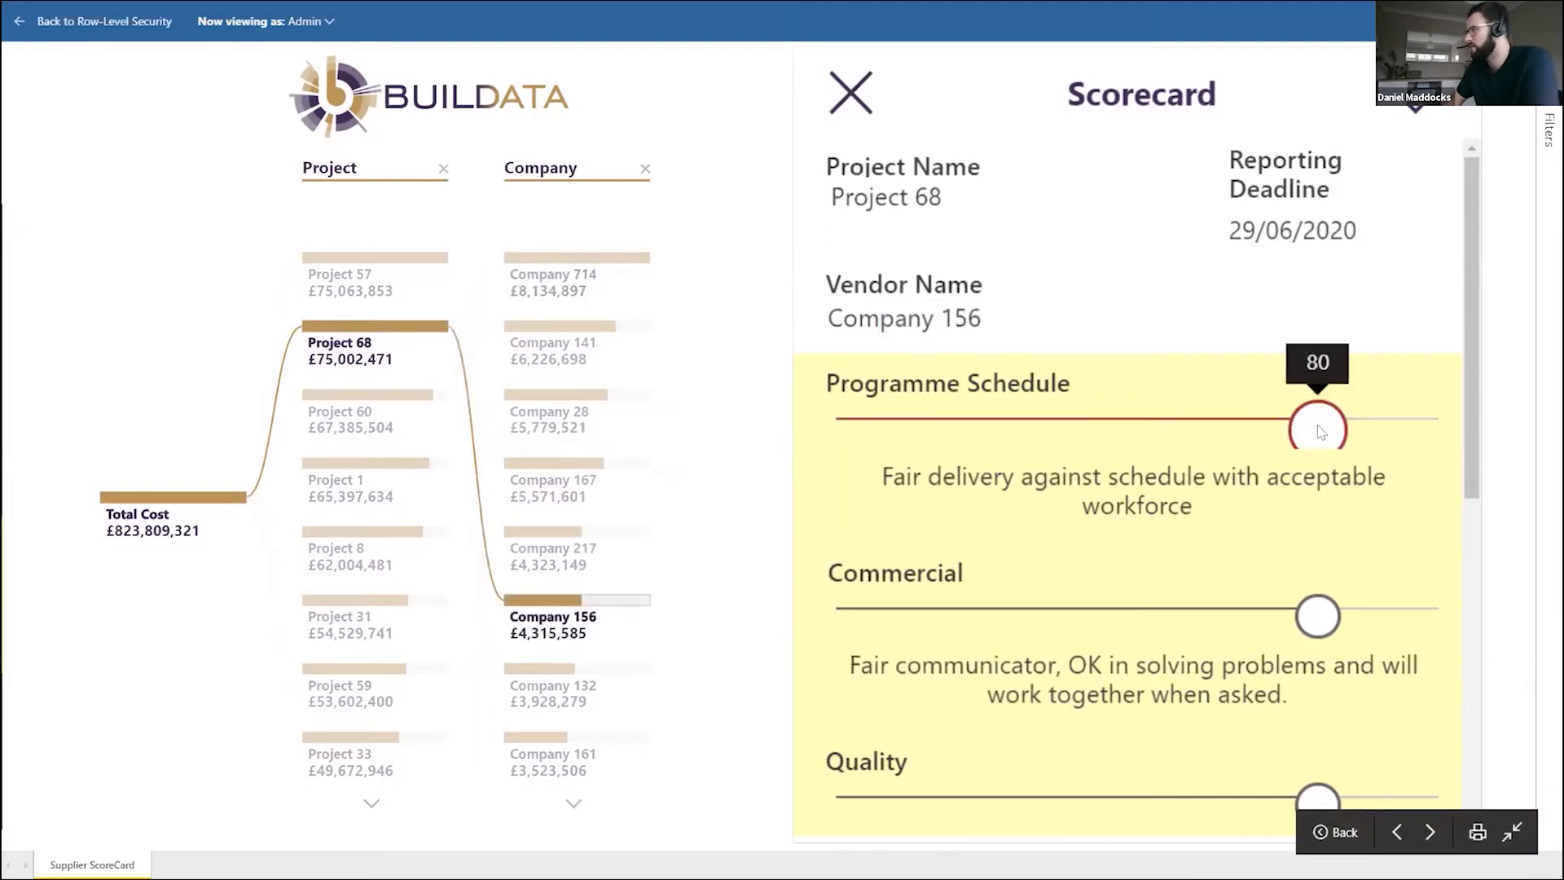
Step: Raise the Programme Schedule and Commercial ratings of the new scorecard to 100
{"action": "left_click_drag", "start_coordinate": [1317, 426], "coordinate": [1415, 426]}
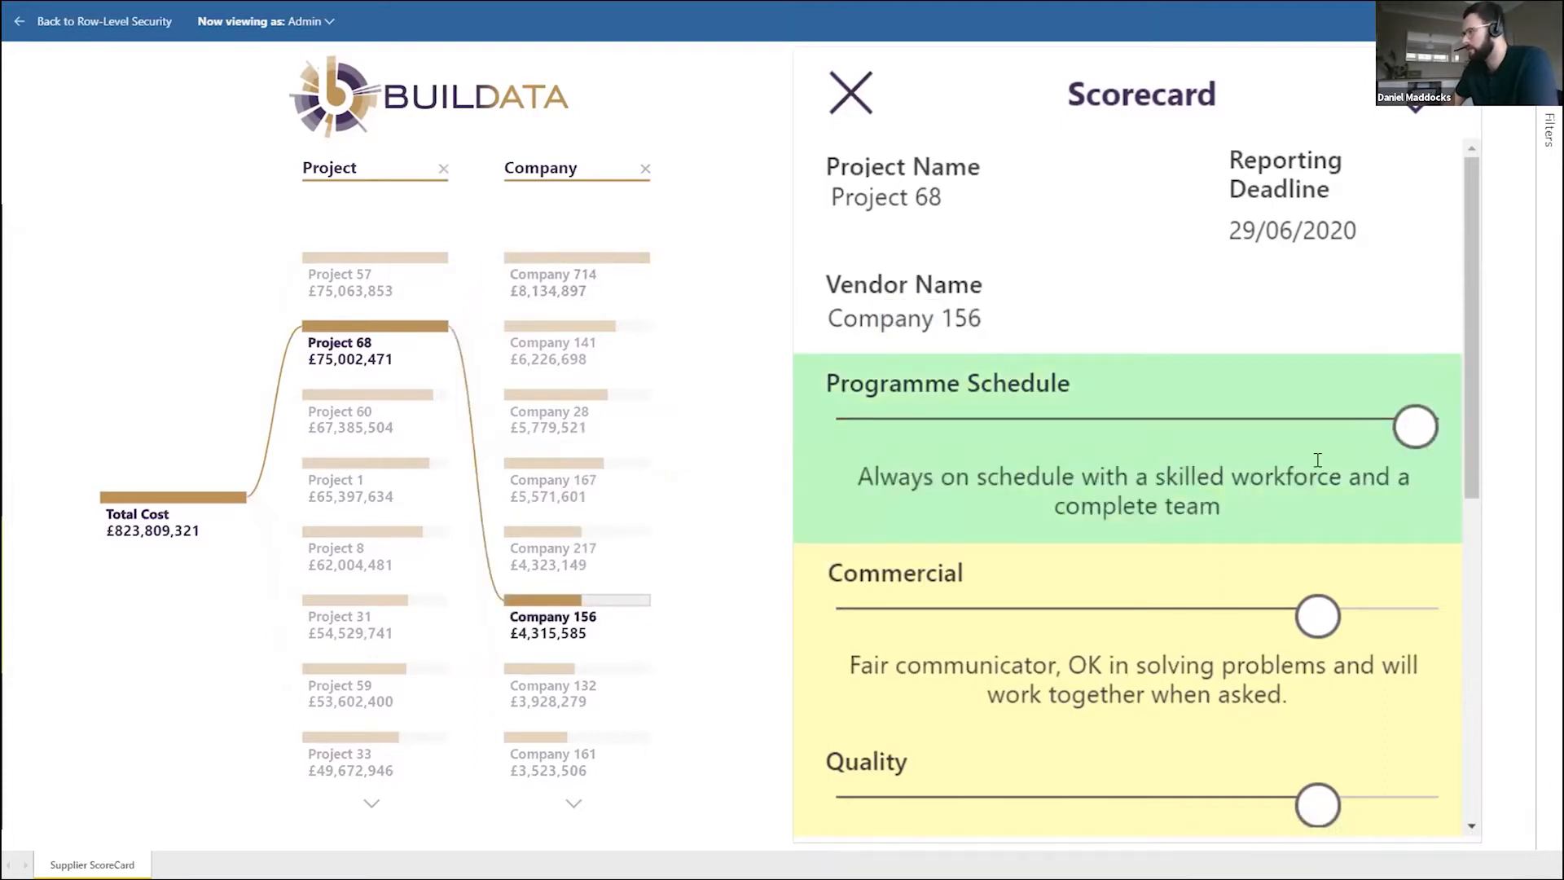
{"action": "scroll", "coordinate": [1337, 646], "scroll_direction": "down", "scroll_amount": 5}
{"action": "scroll", "coordinate": [1313, 454], "scroll_direction": "up", "scroll_amount": 5}
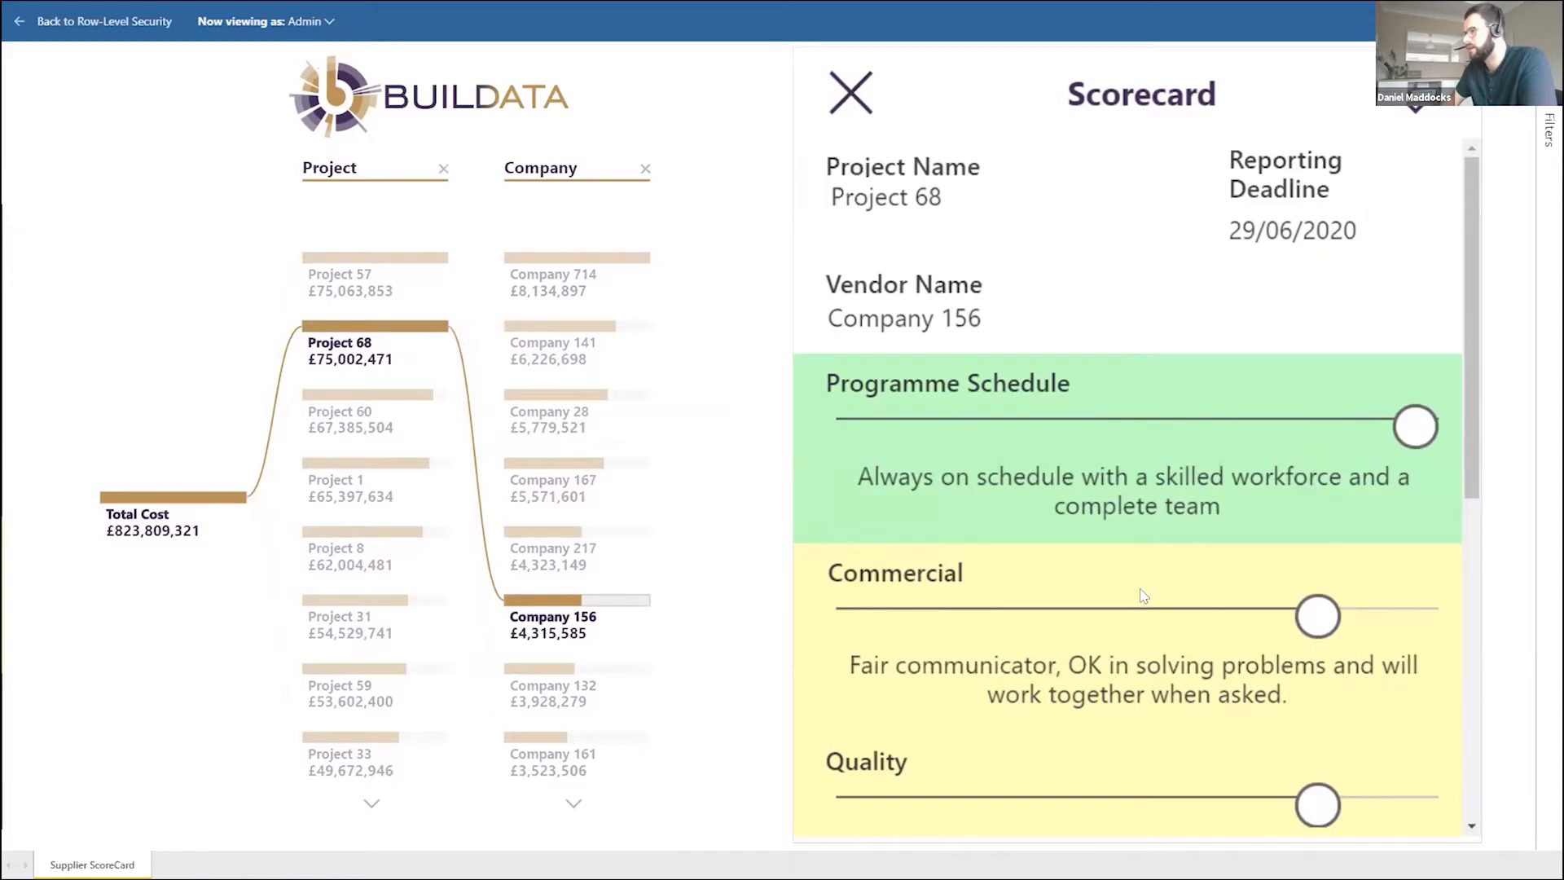
{"action": "scroll", "coordinate": [1007, 480], "scroll_direction": "down", "scroll_amount": 2}
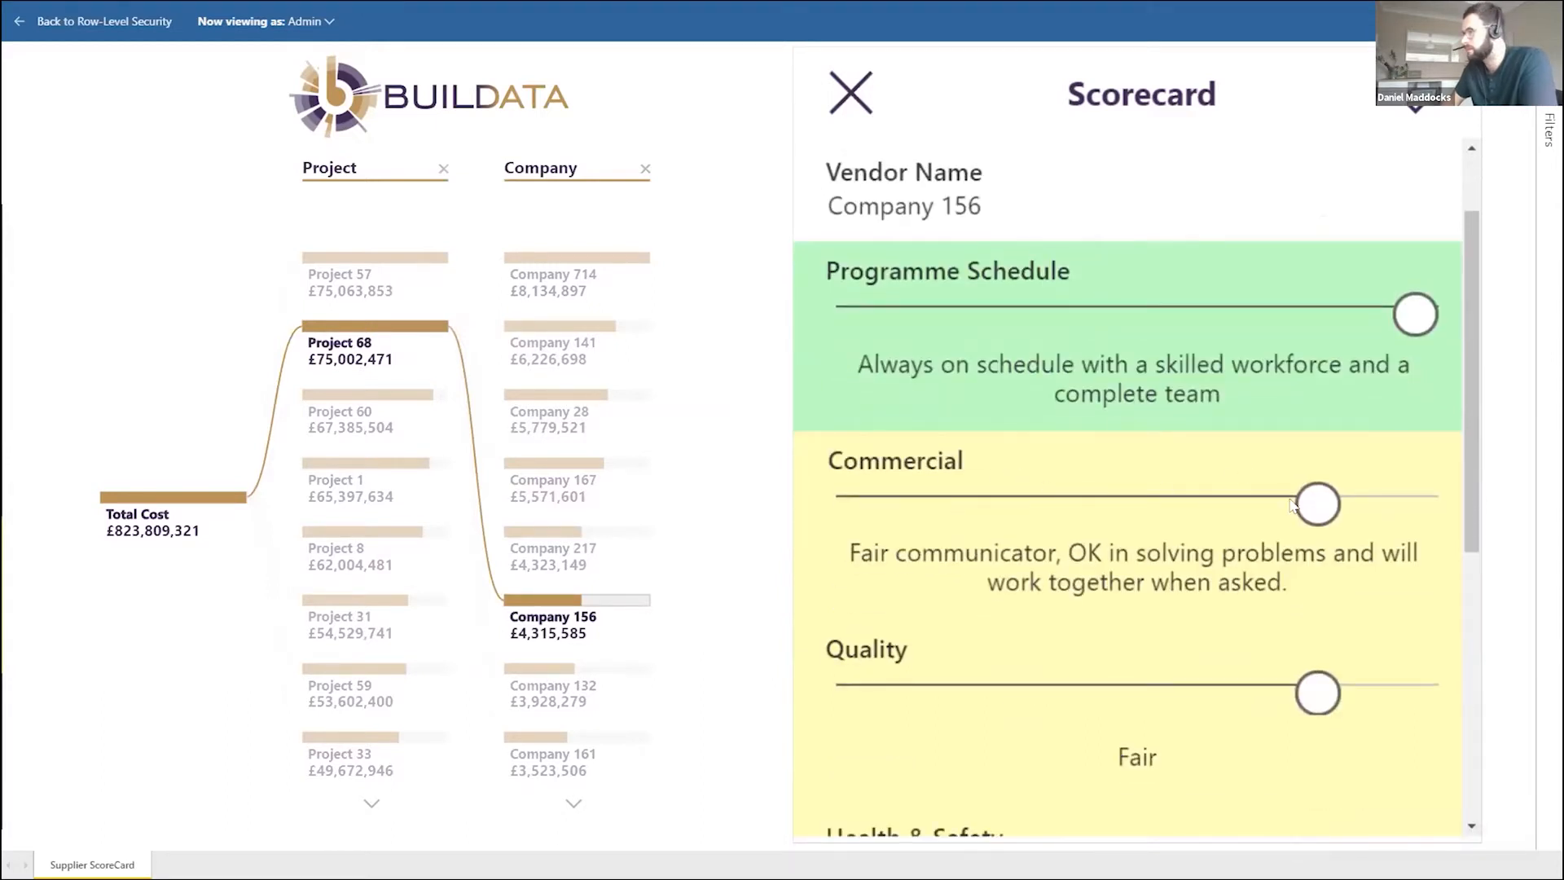
{"action": "left_click_drag", "start_coordinate": [1319, 509], "coordinate": [1450, 519]}
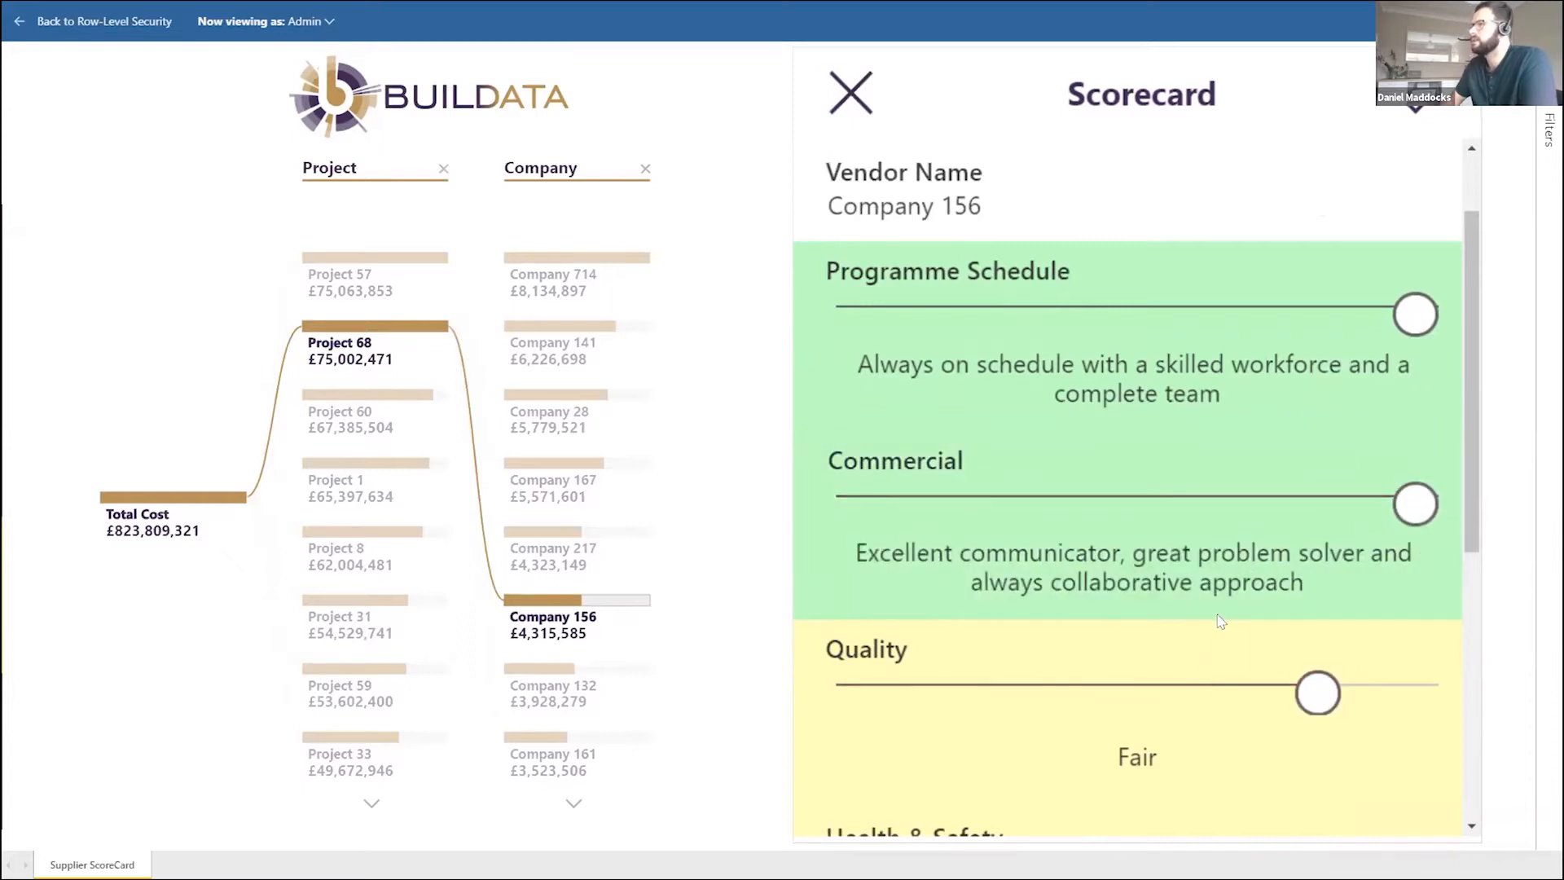
{"action": "scroll", "coordinate": [1219, 621], "scroll_direction": "up", "scroll_amount": 2}
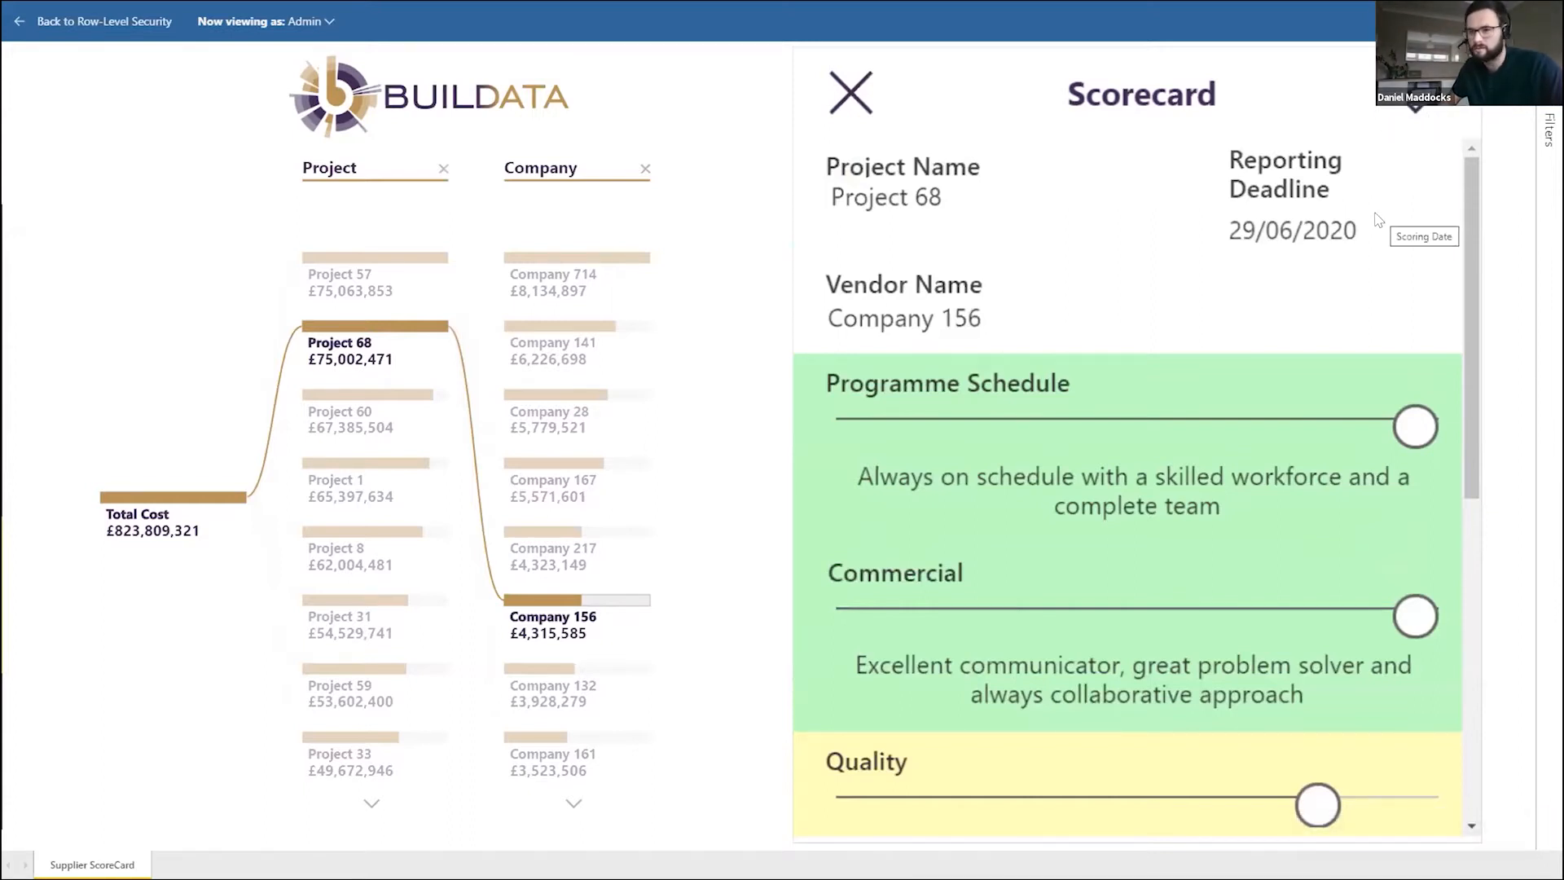
Step: Leave full-screen mode to check the existing entries in the SharePoint Scorecard list, and return to the Power BI report
{"action": "key", "text": "Escape"}
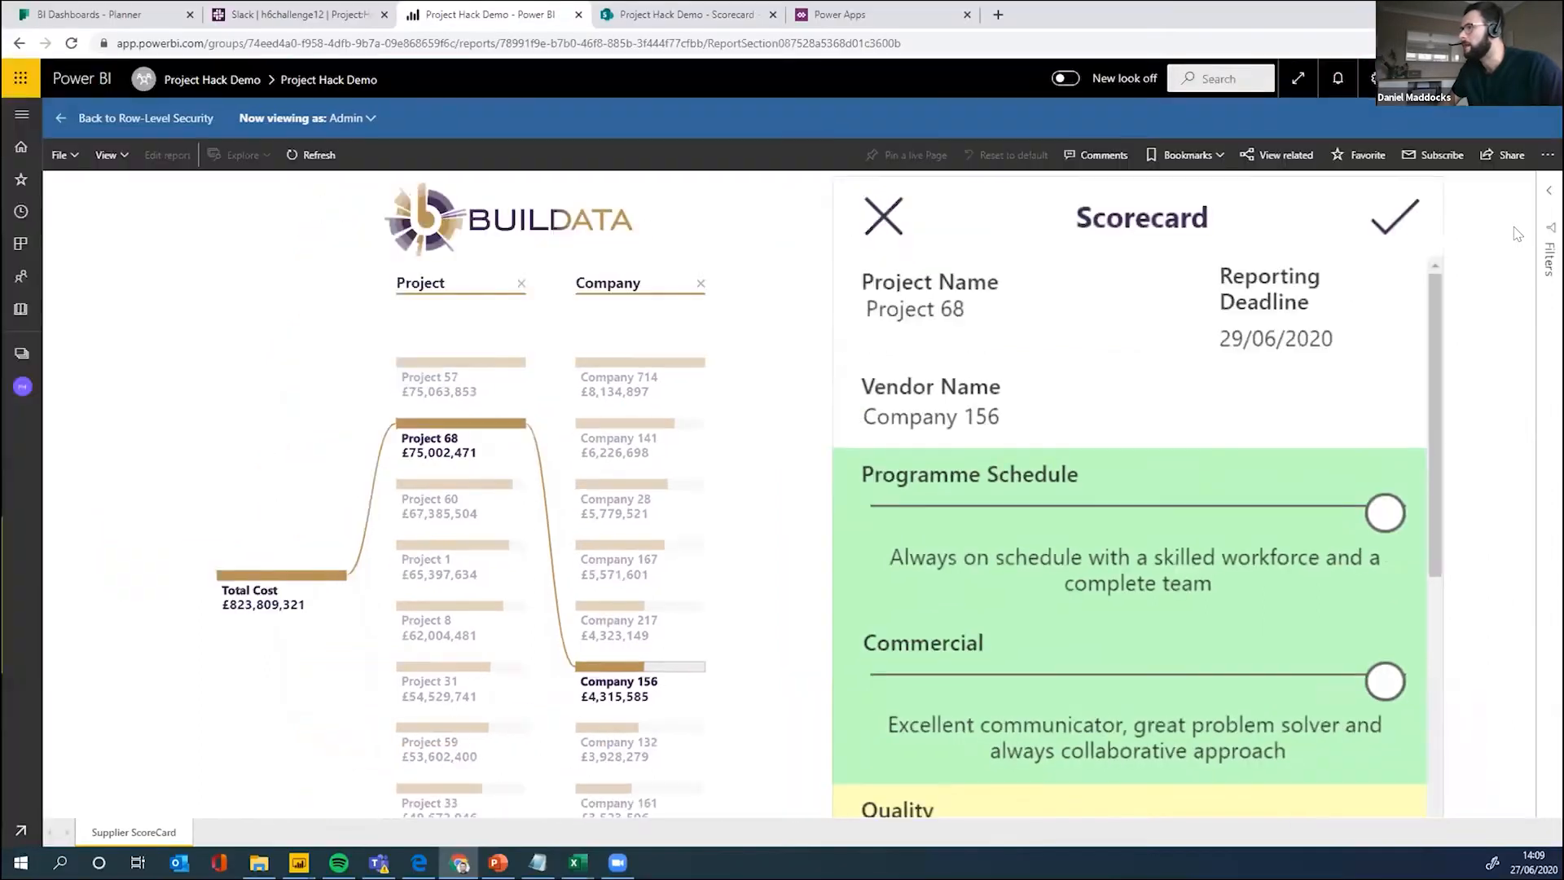
{"action": "left_click", "coordinate": [651, 13]}
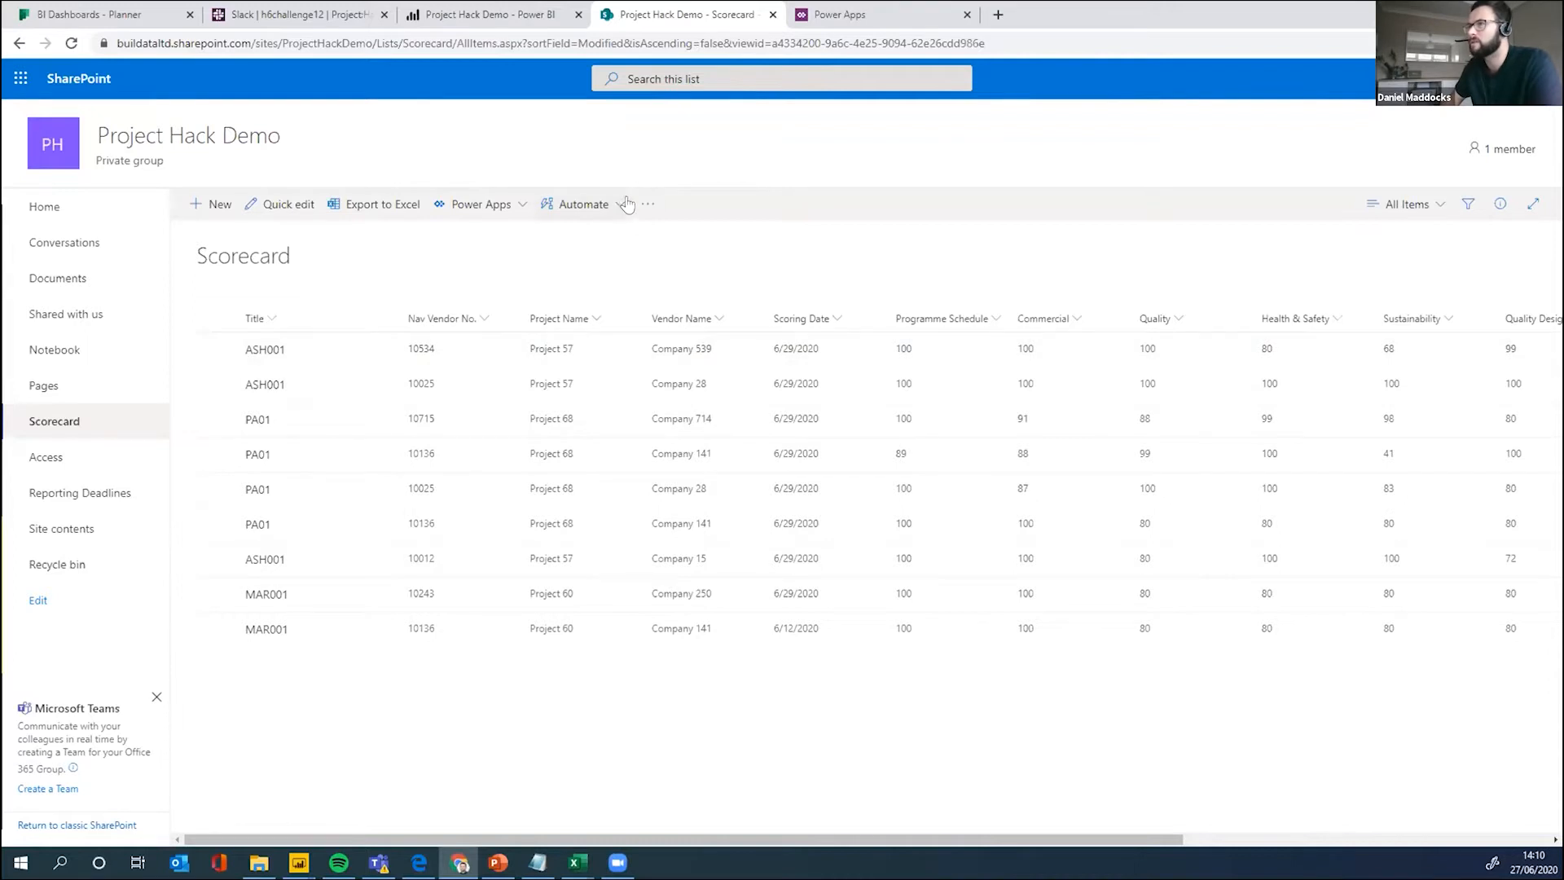
{"action": "left_click", "coordinate": [458, 15]}
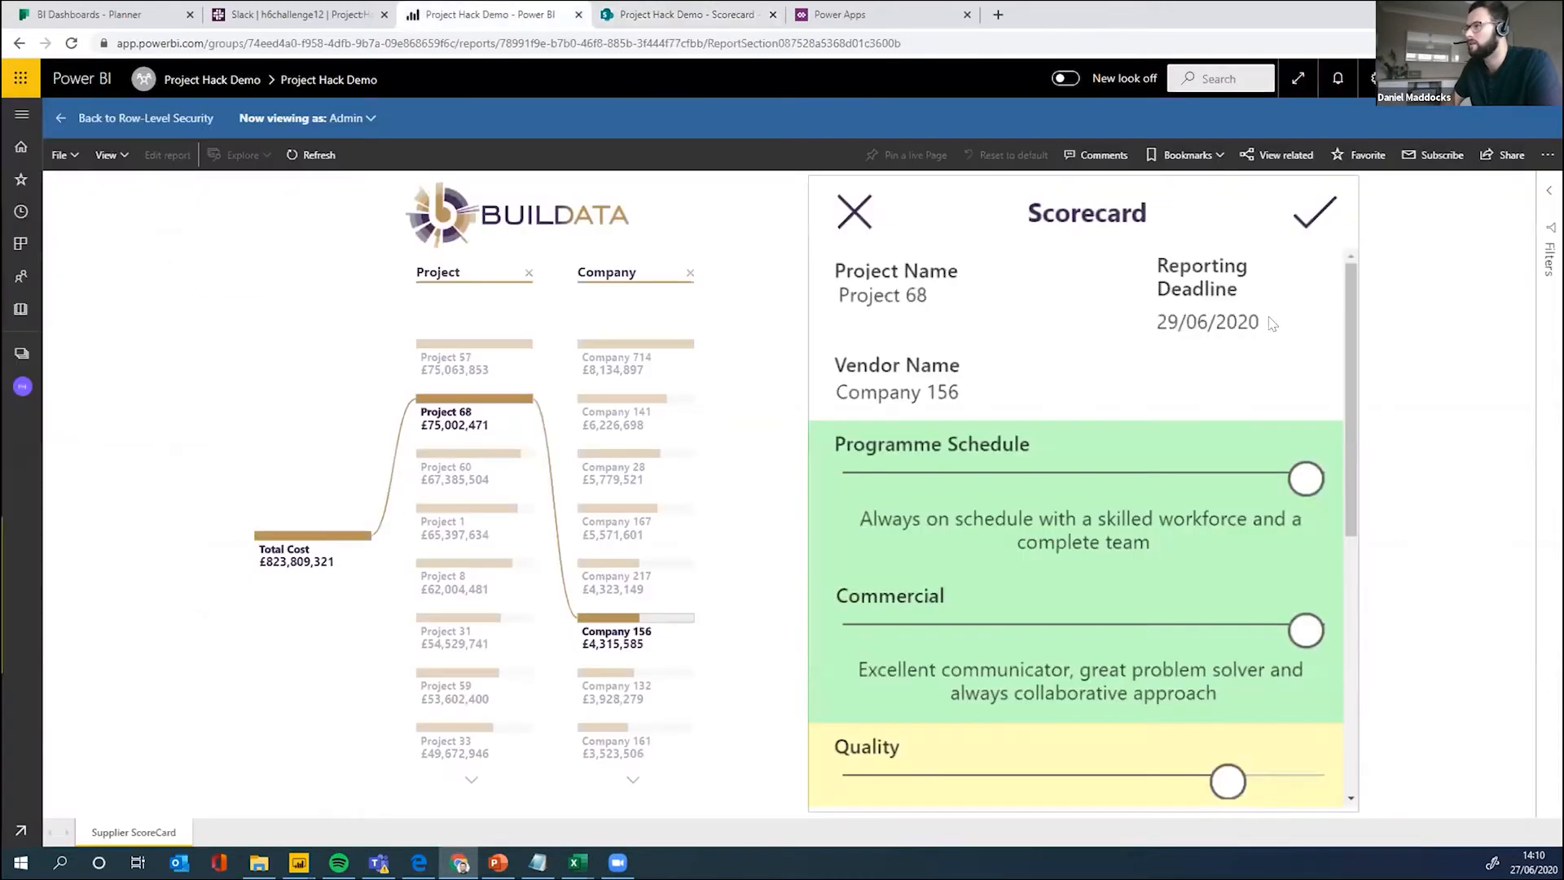
Step: Submit the Company 156 scorecard and locate its entry among the Supply Chain Scorecards
{"action": "left_click", "coordinate": [1312, 210]}
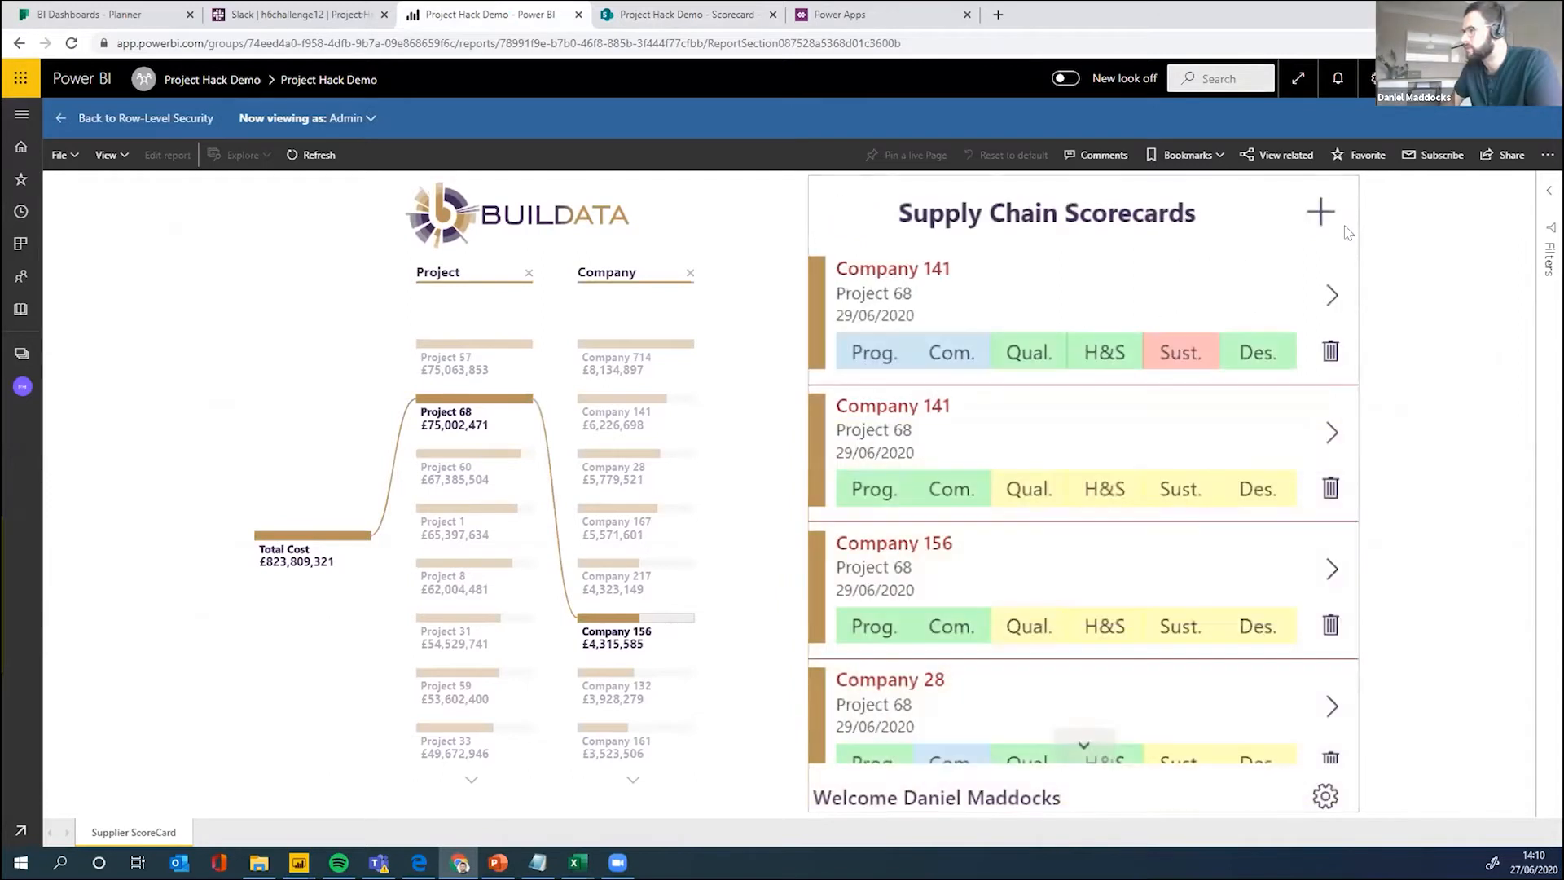
{"action": "scroll", "coordinate": [962, 729], "scroll_direction": "down", "scroll_amount": 2}
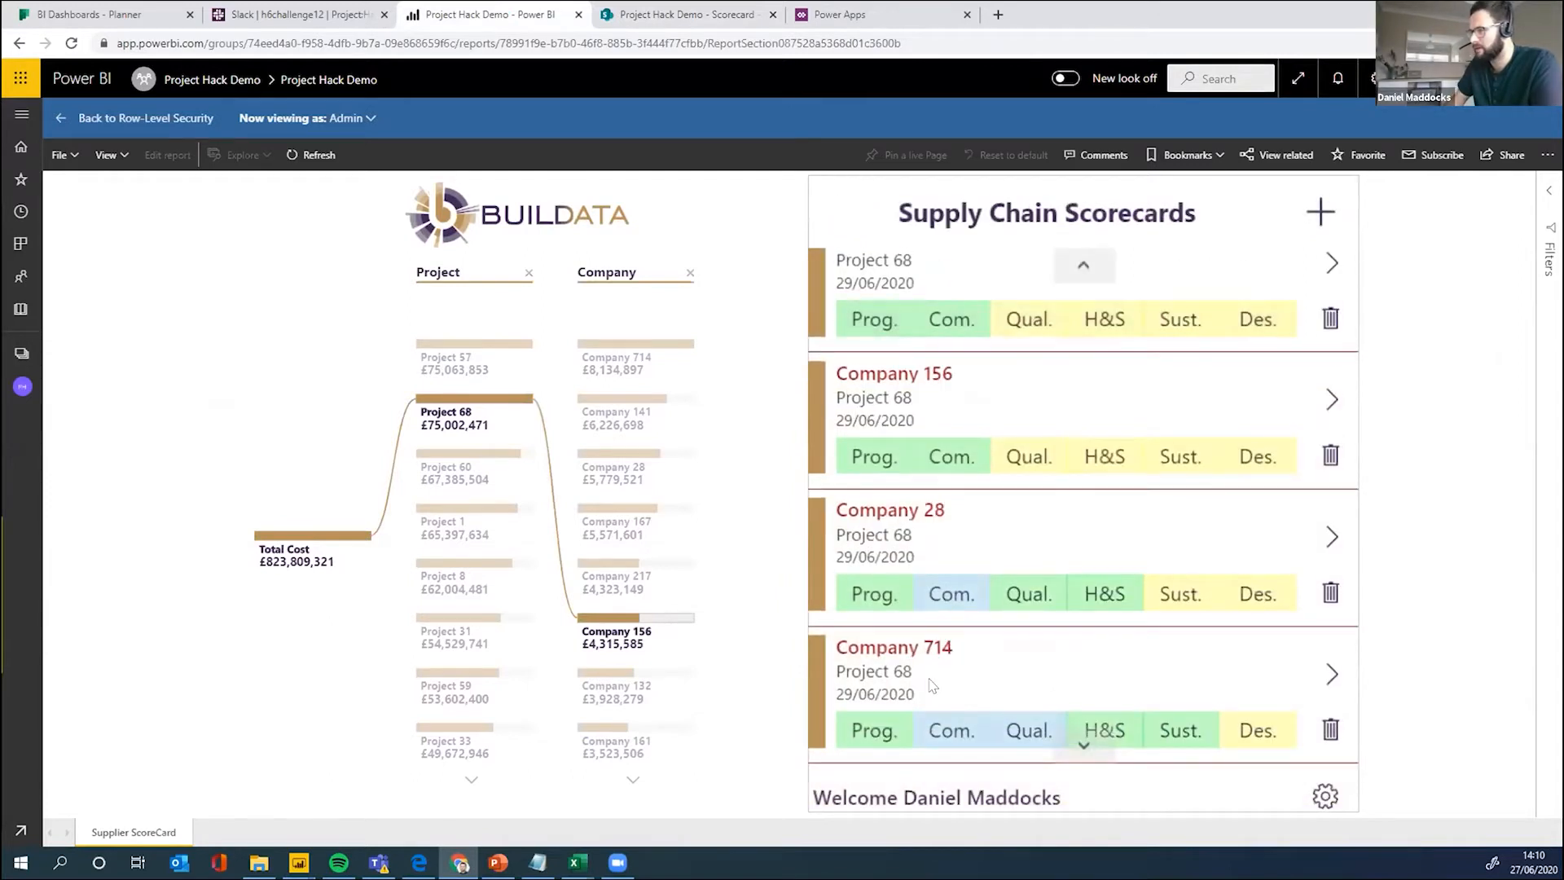
{"action": "scroll", "coordinate": [915, 649], "scroll_direction": "up", "scroll_amount": 2}
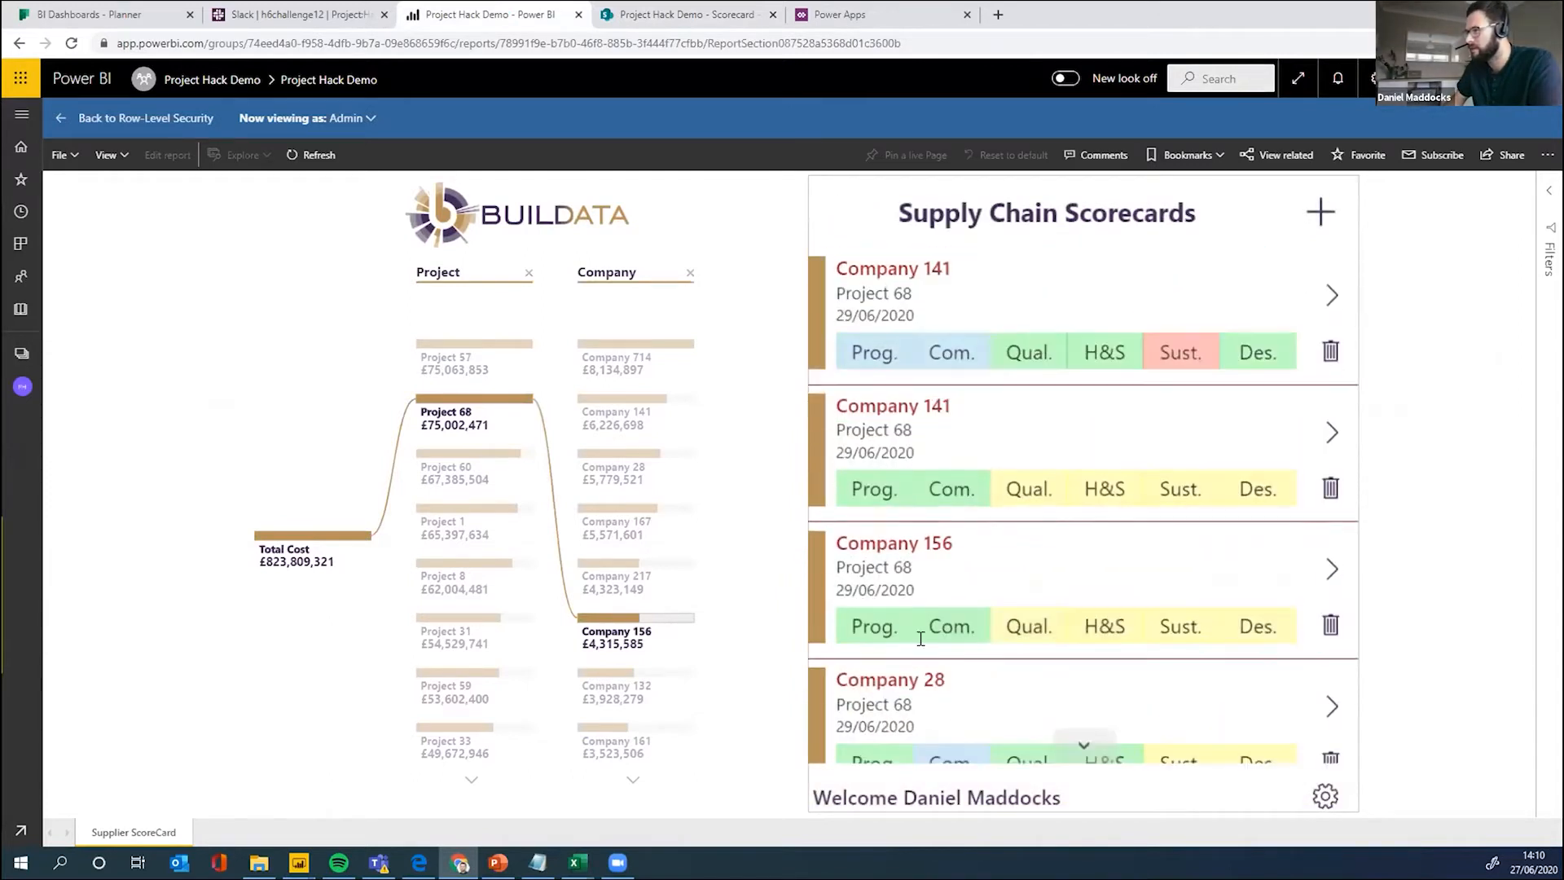
{"action": "left_click_drag", "start_coordinate": [906, 538], "coordinate": [958, 558]}
{"action": "left_click", "coordinate": [910, 539]}
{"action": "double_click", "coordinate": [920, 536]}
{"action": "left_click", "coordinate": [942, 555]}
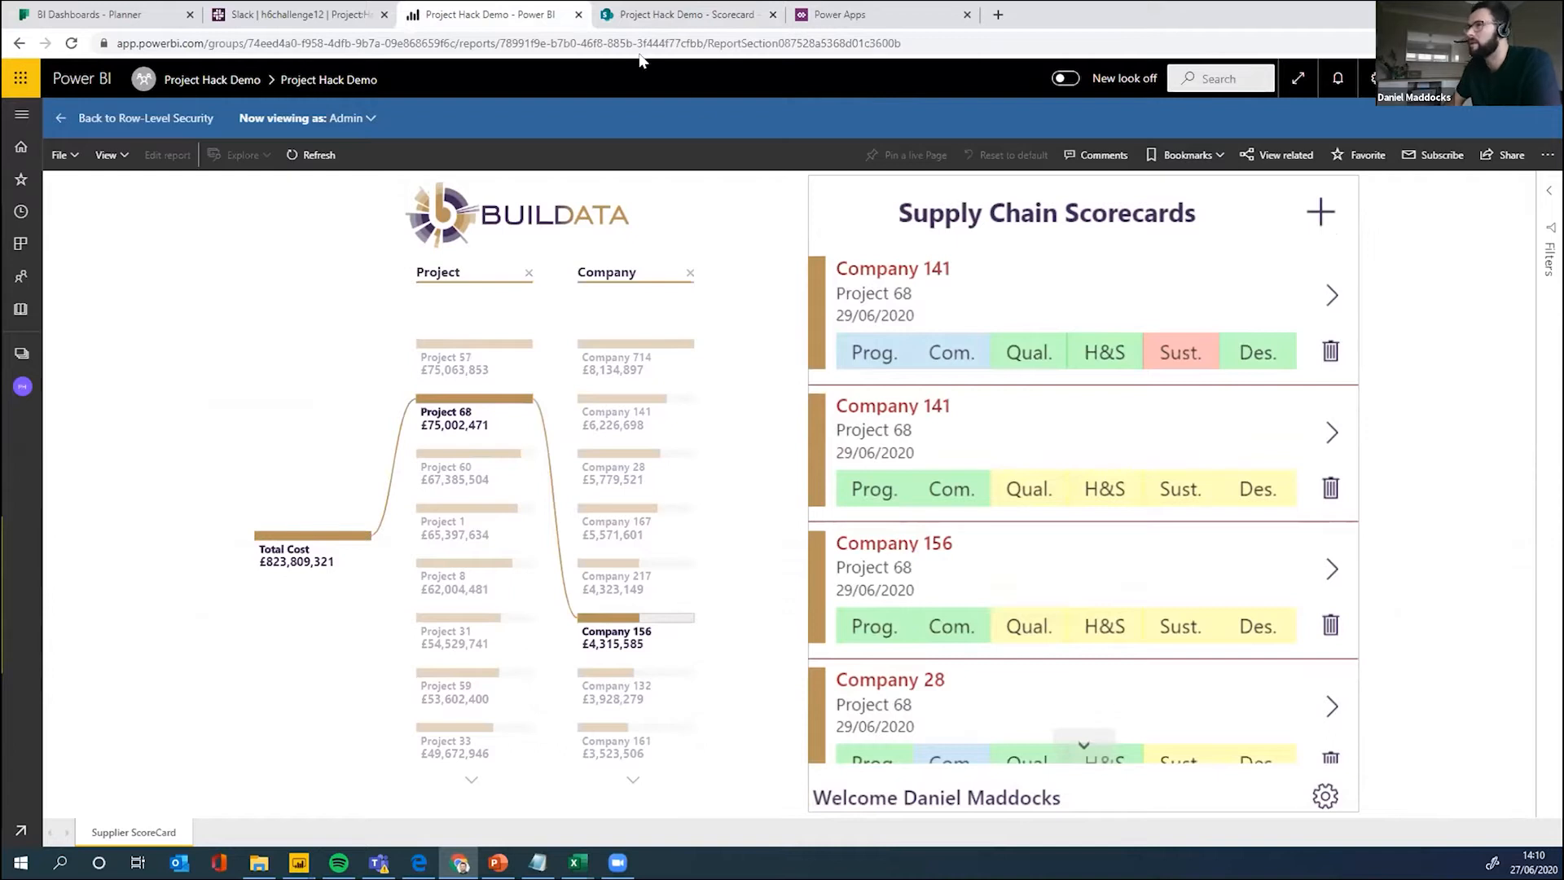
Step: Switch to the SharePoint Scorecard list, reload it and examine the Company 156 entry's scores and modification details
{"action": "left_click", "coordinate": [619, 17]}
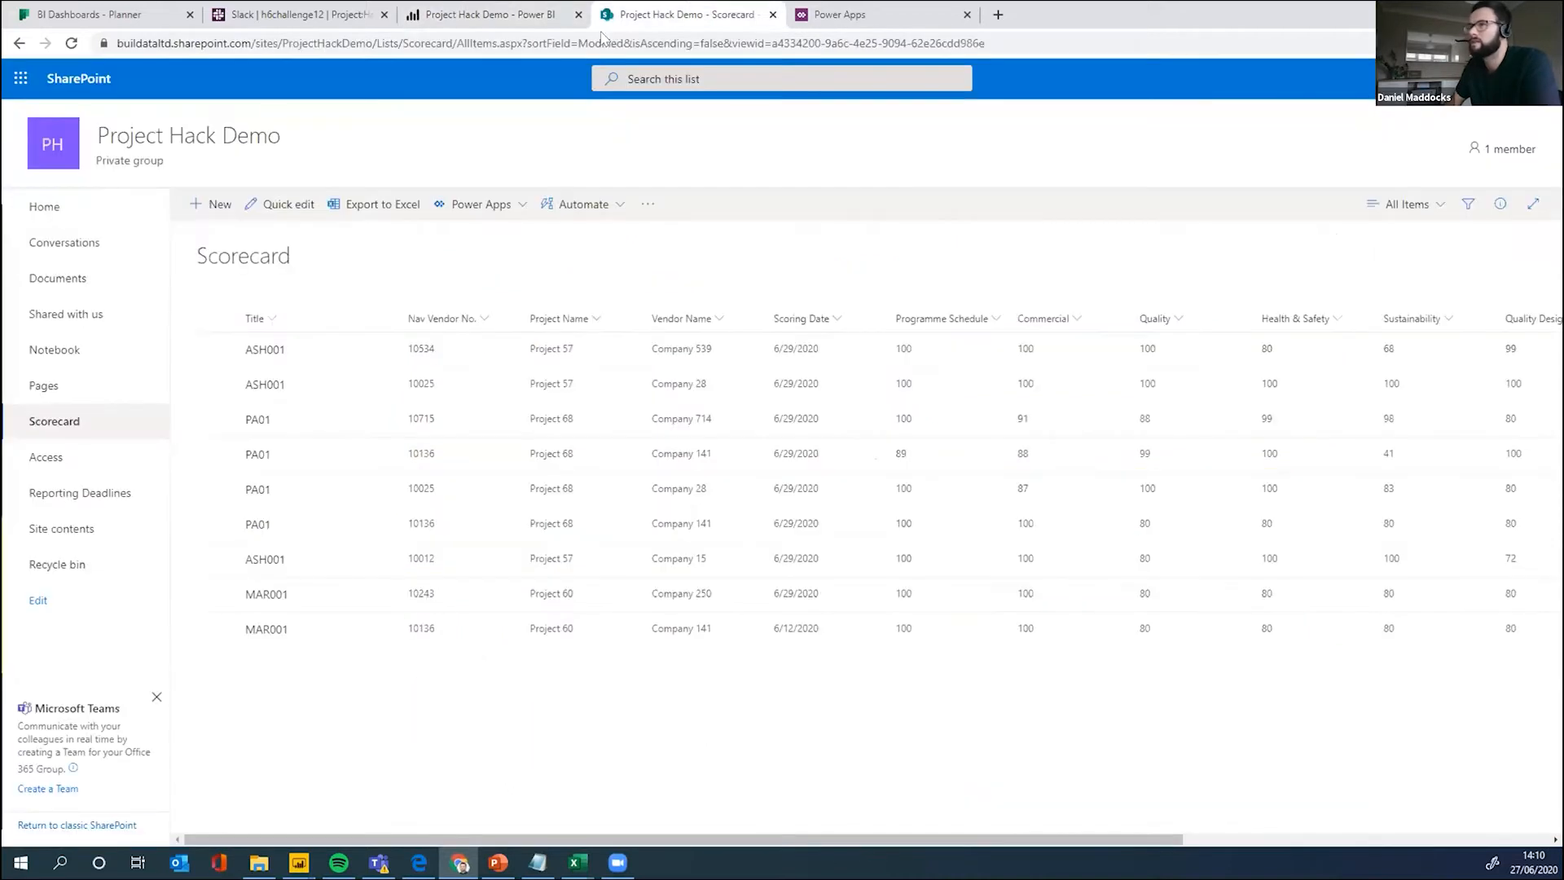
{"action": "left_click", "coordinate": [72, 44]}
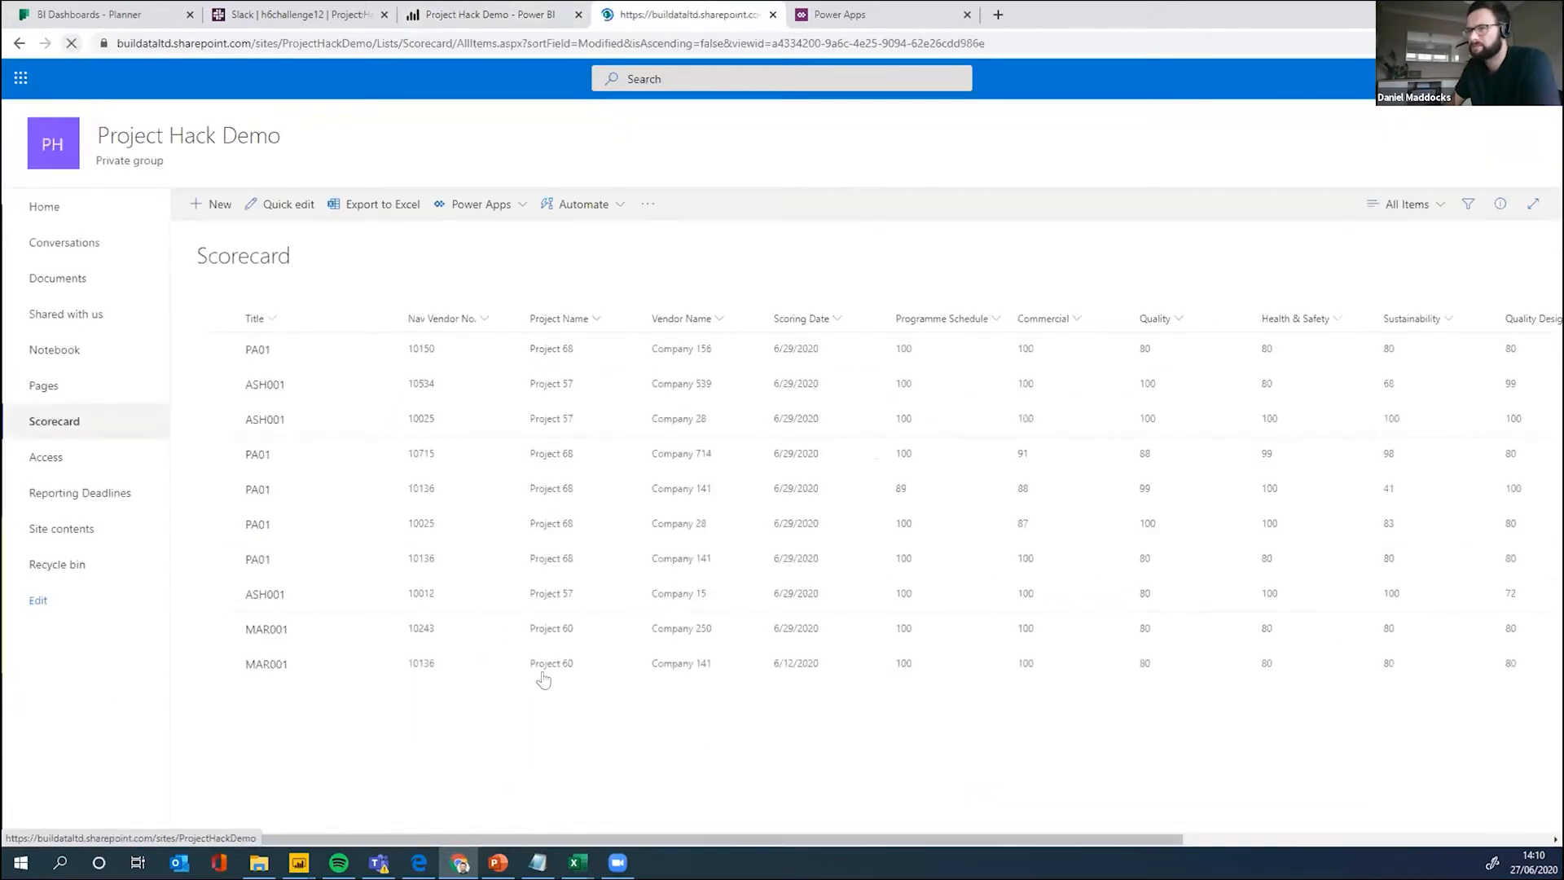
{"action": "scroll", "coordinate": [541, 677], "scroll_direction": "right", "scroll_amount": 10}
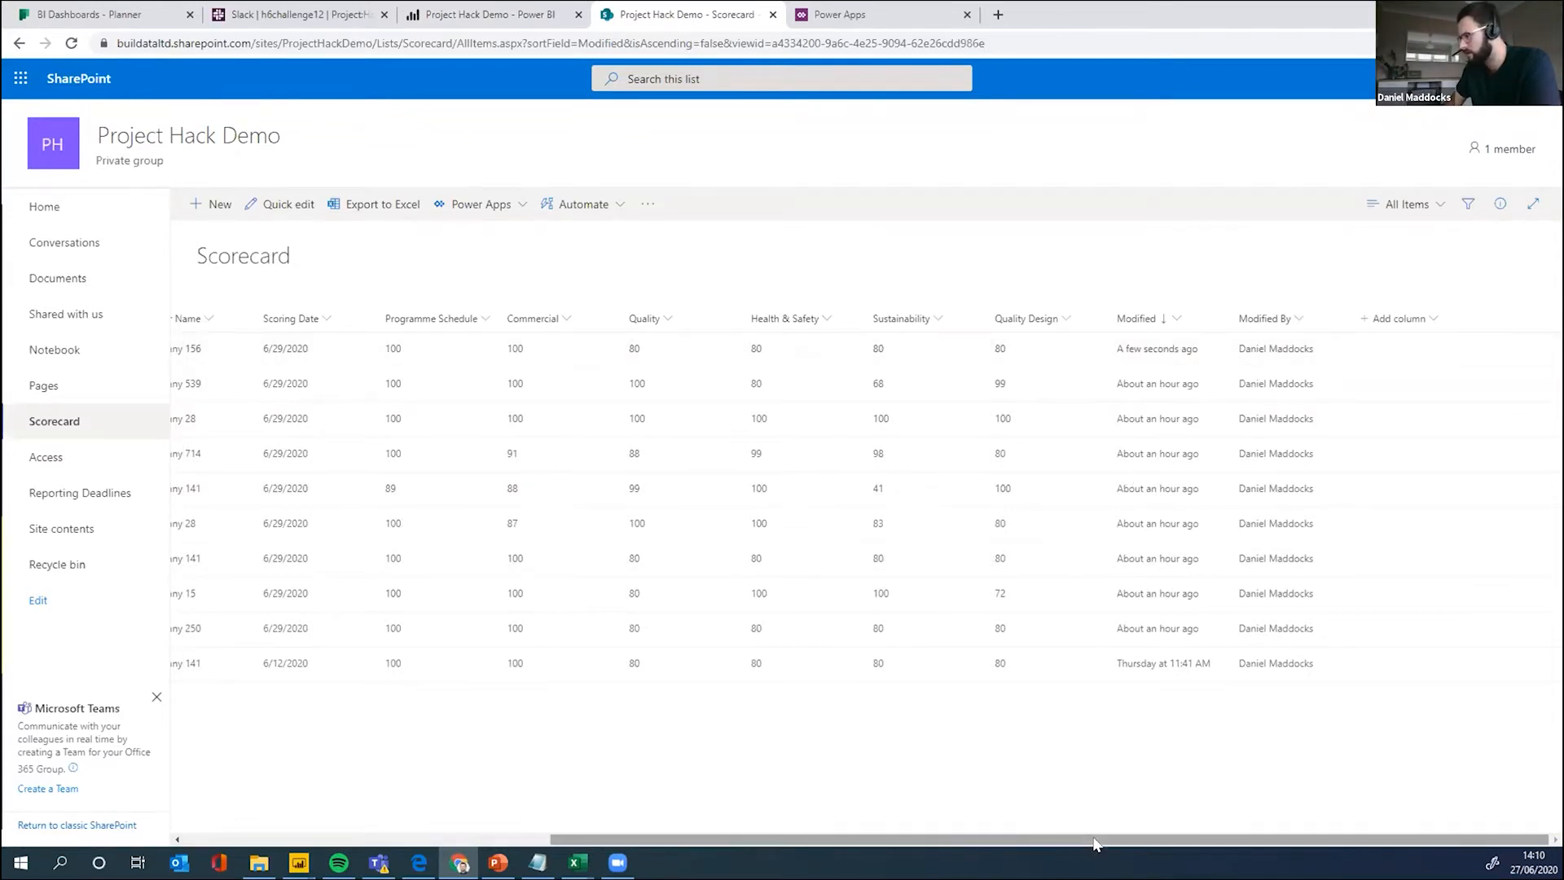
{"action": "left_click_drag", "start_coordinate": [1095, 839], "coordinate": [858, 840]}
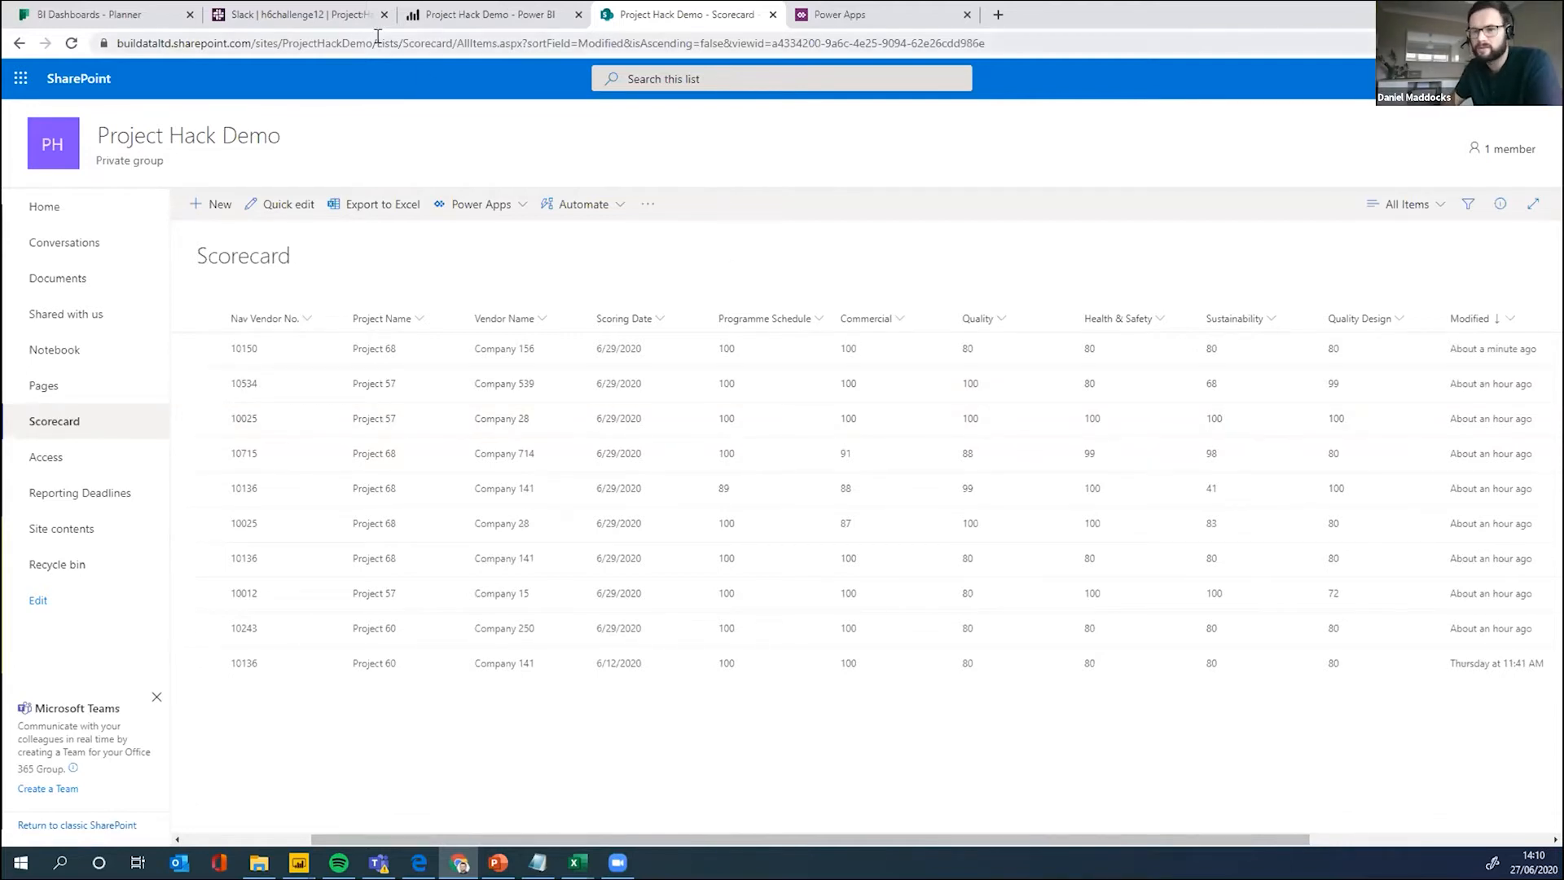
Step: Return to the Power BI report and inspect Company 714's average scores by question under Project 68
{"action": "left_click", "coordinate": [425, 16]}
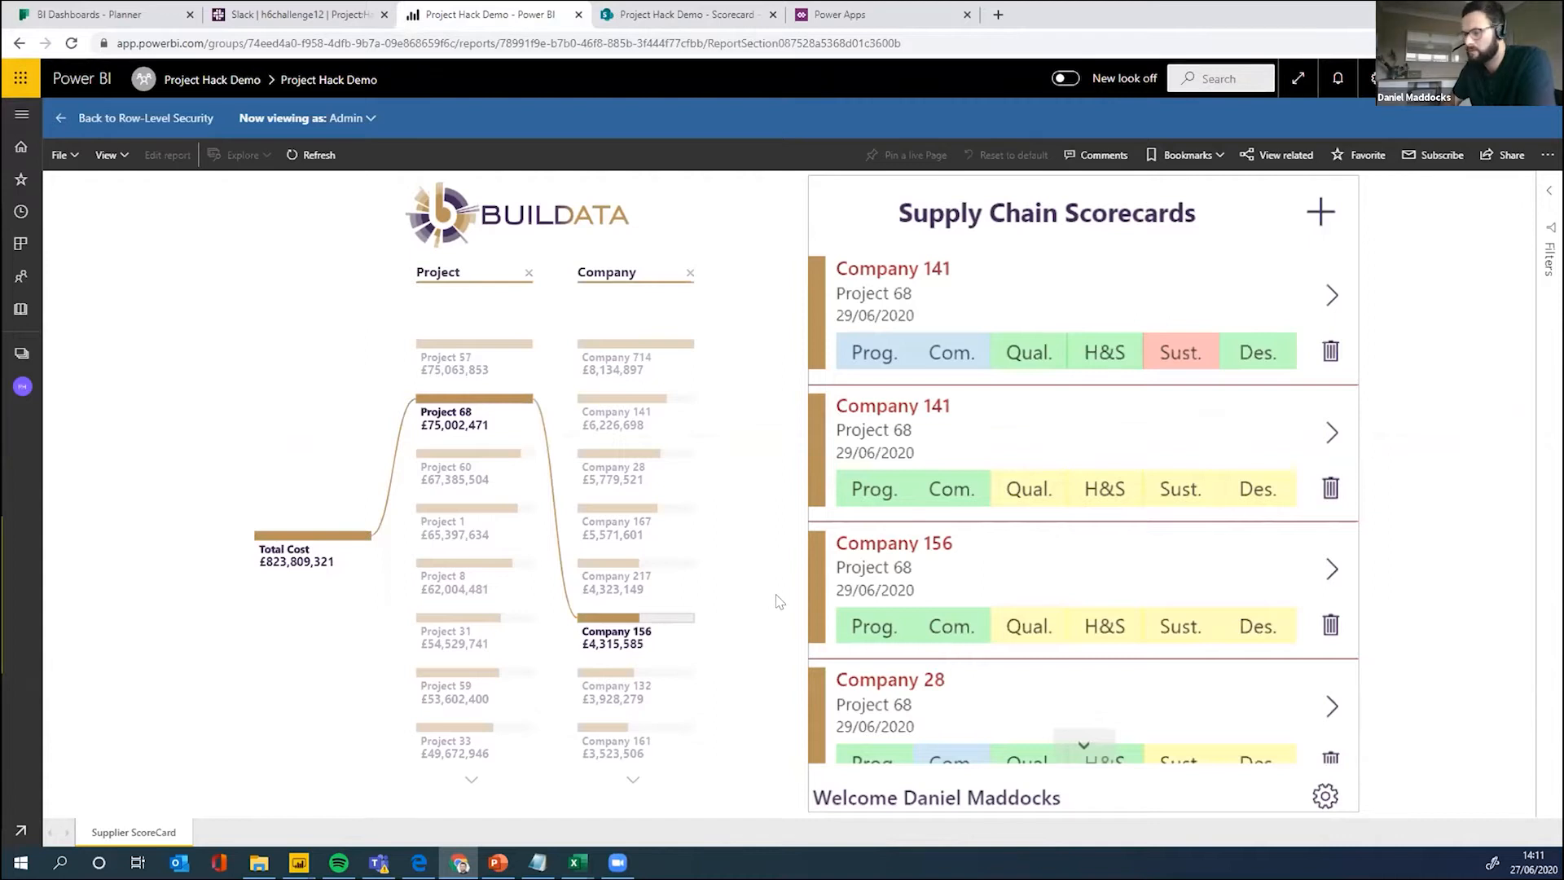
{"action": "left_click", "coordinate": [499, 408]}
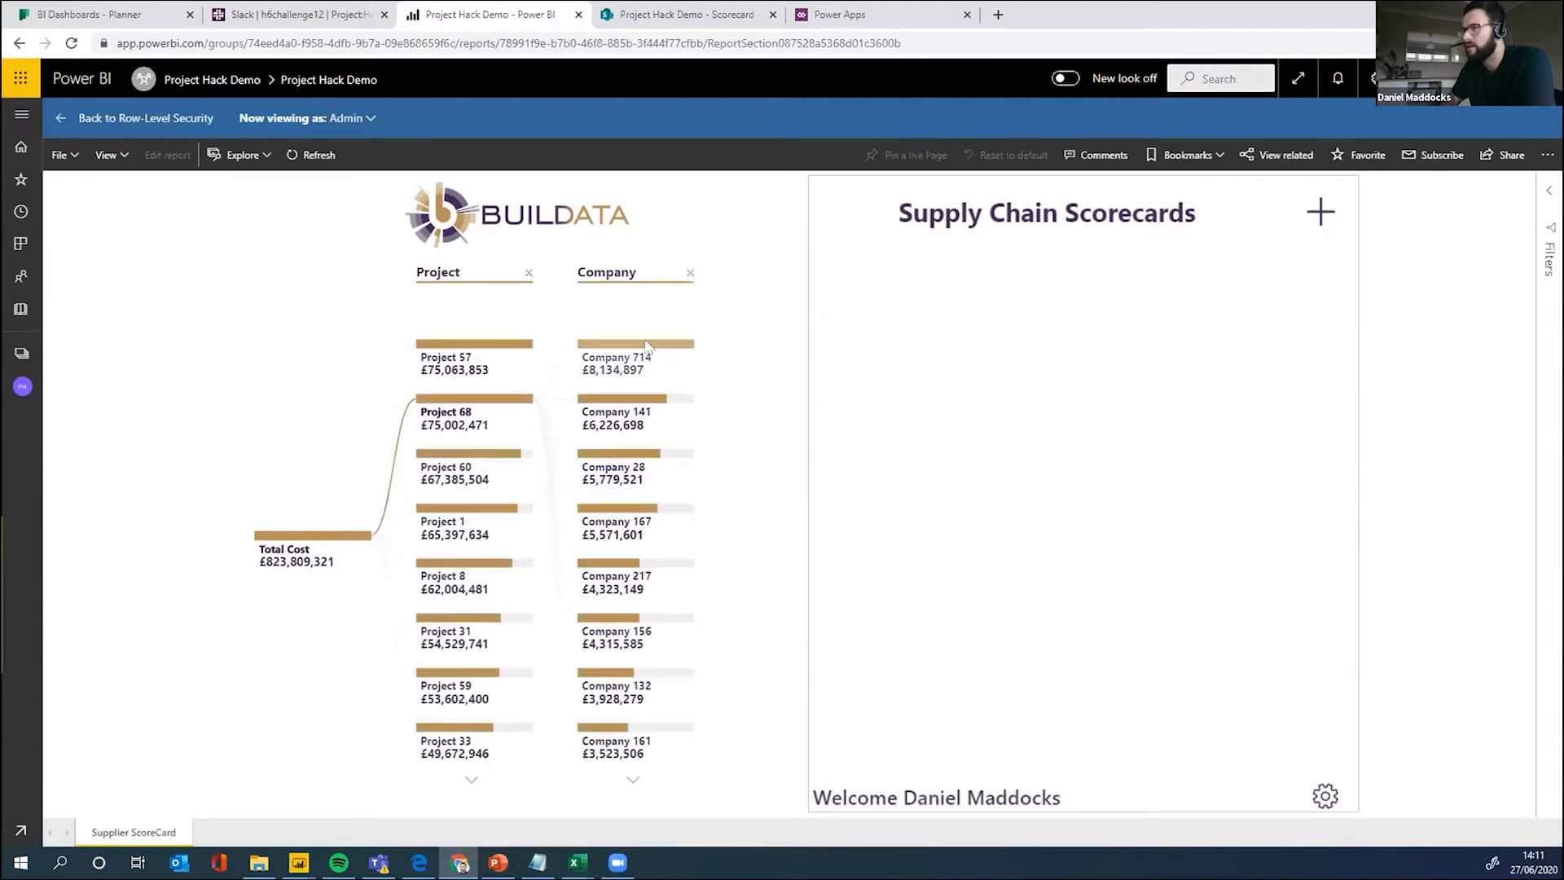
{"action": "mouse_move", "coordinate": [648, 345]}
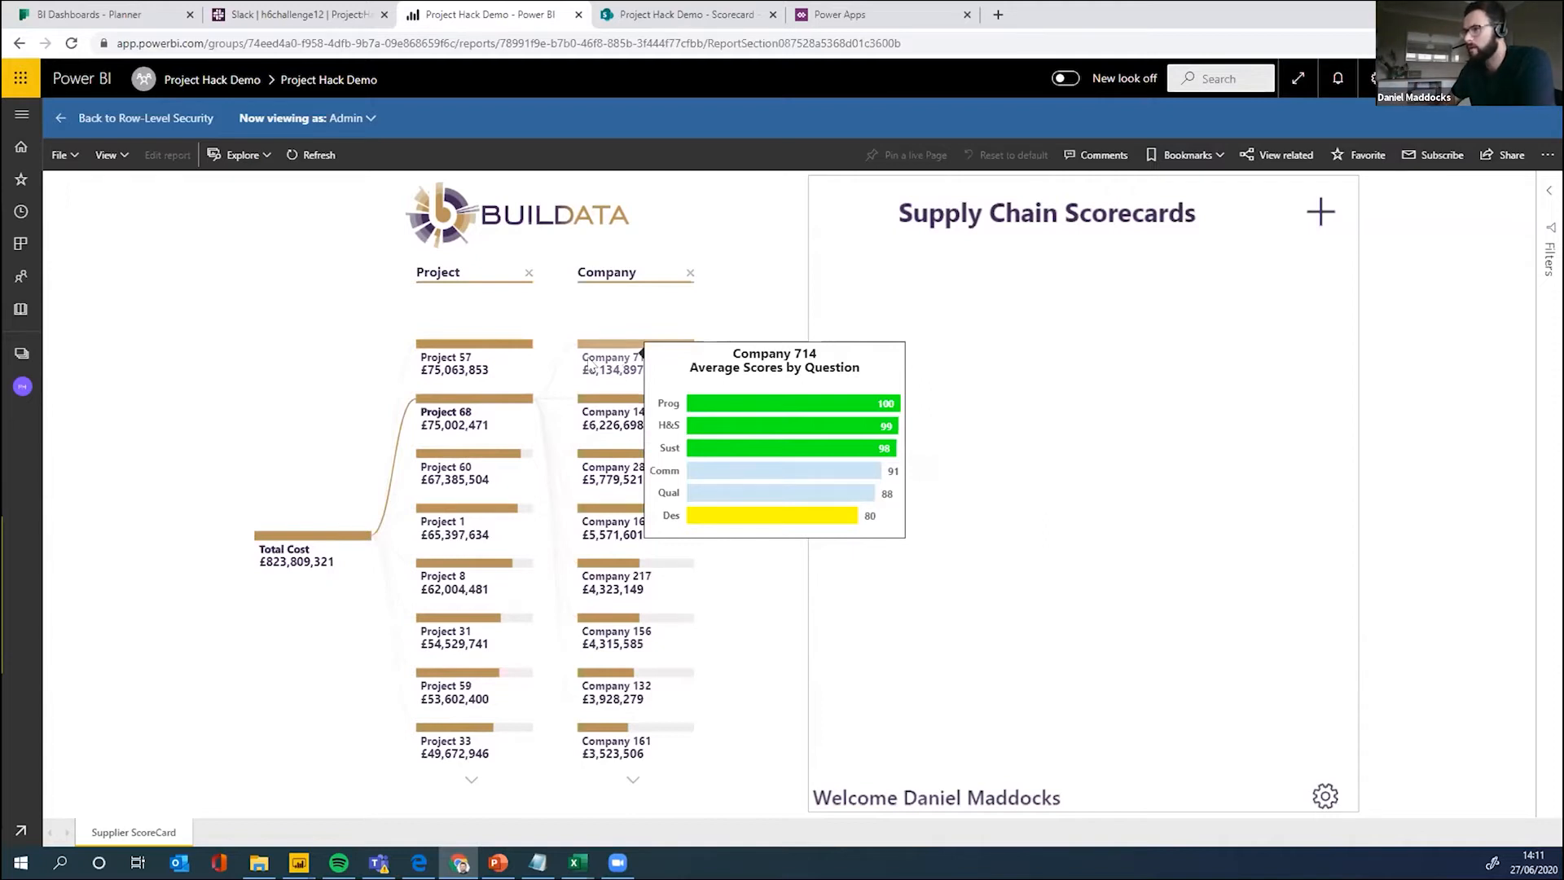
{"action": "left_click", "coordinate": [632, 352]}
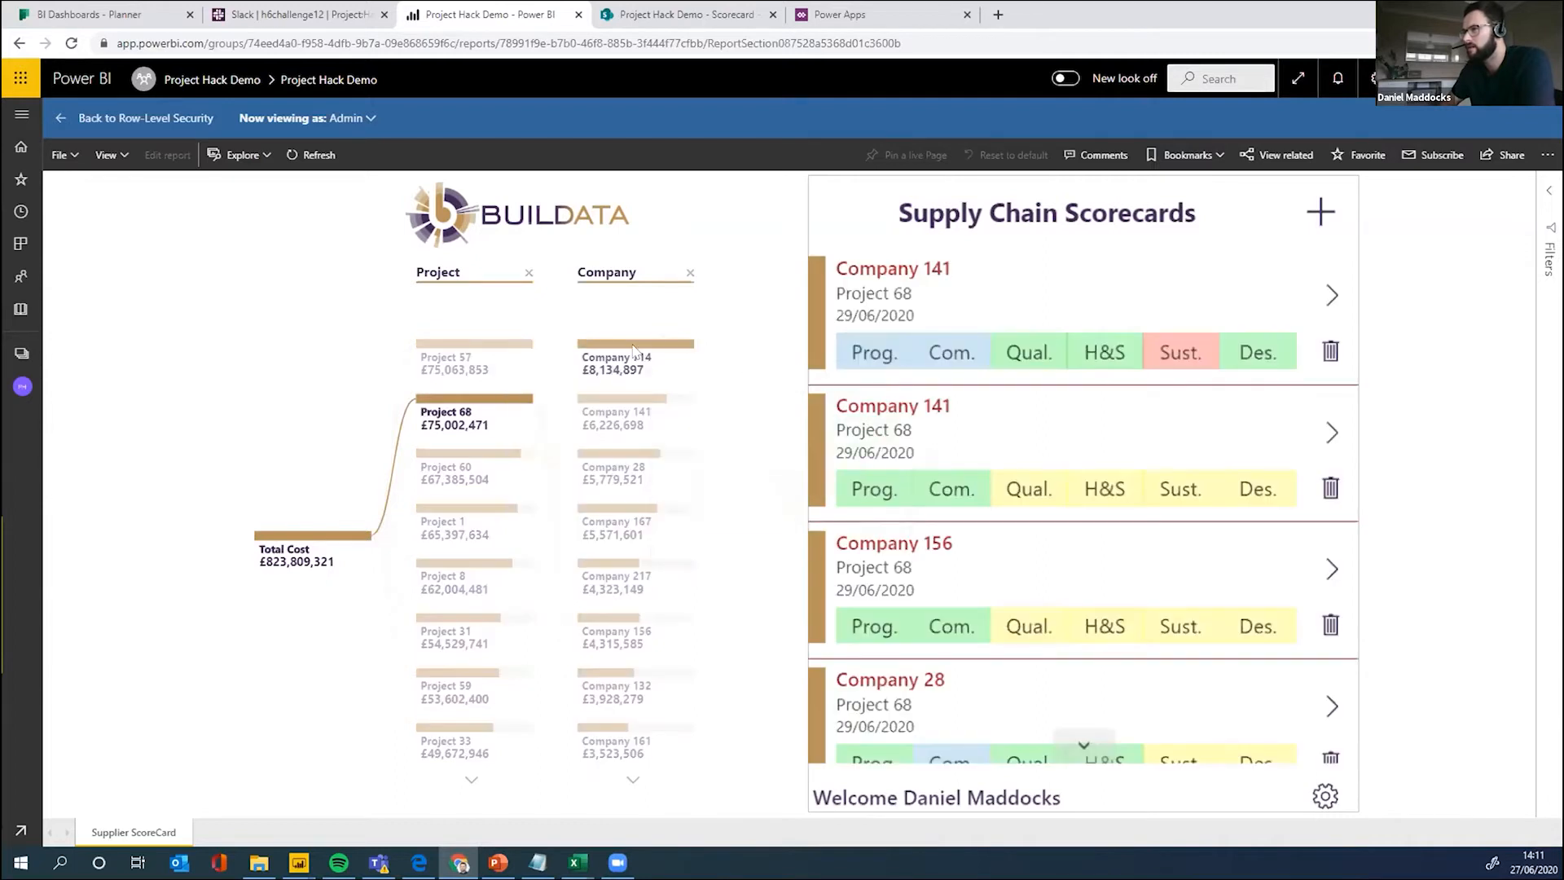
{"action": "mouse_move", "coordinate": [633, 347]}
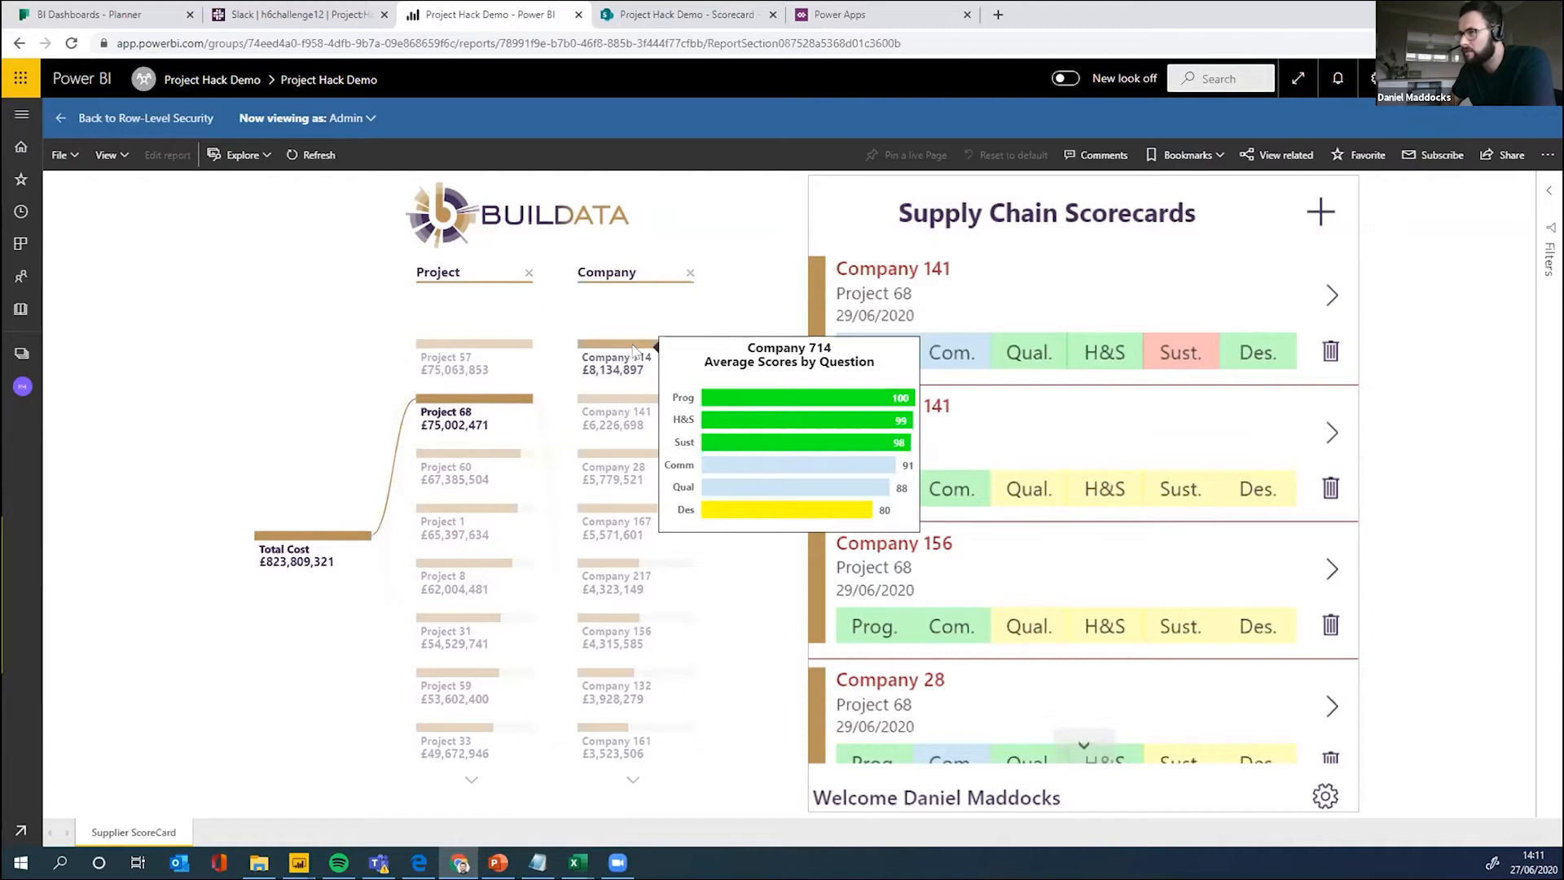
Step: Inspect Company 141's average scores by question, and filter the Supply Chain Scorecards back to Project 68
{"action": "mouse_move", "coordinate": [629, 401]}
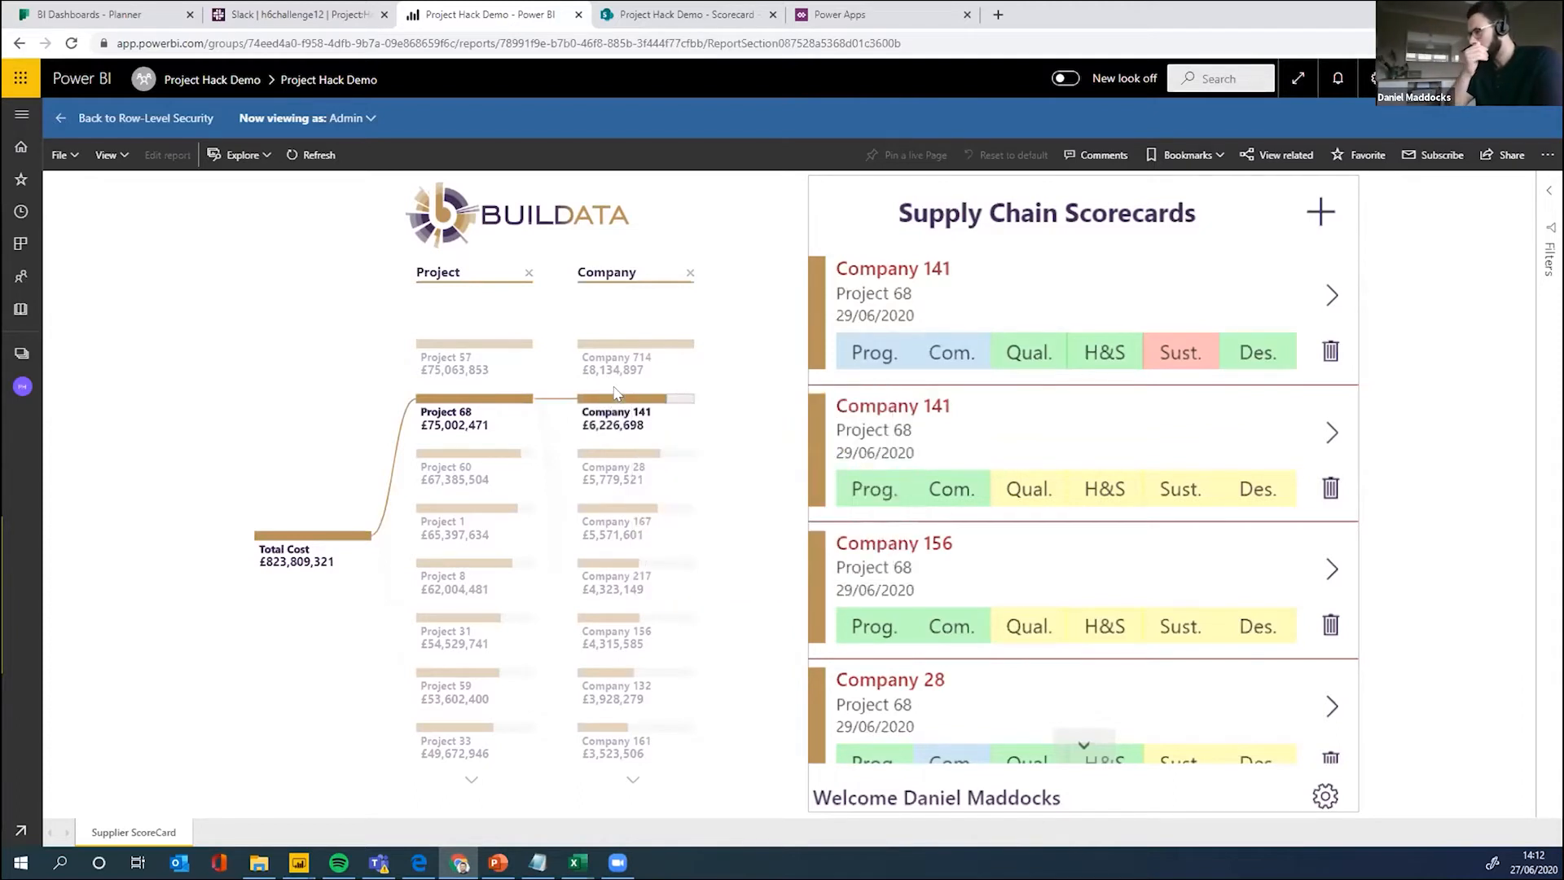
{"action": "left_click", "coordinate": [619, 397]}
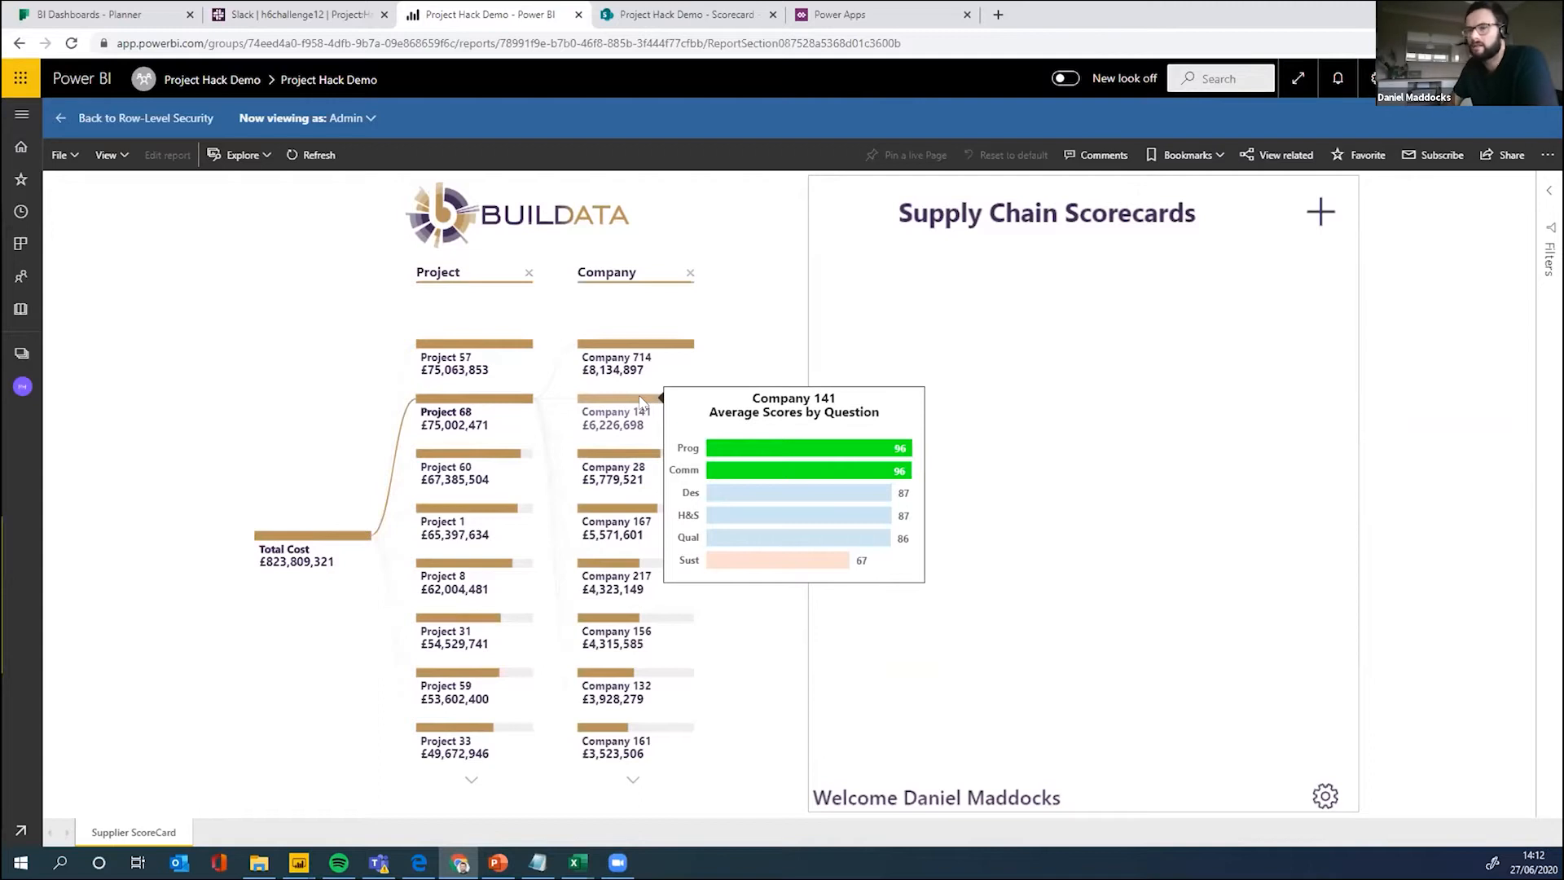
{"action": "left_click", "coordinate": [460, 399]}
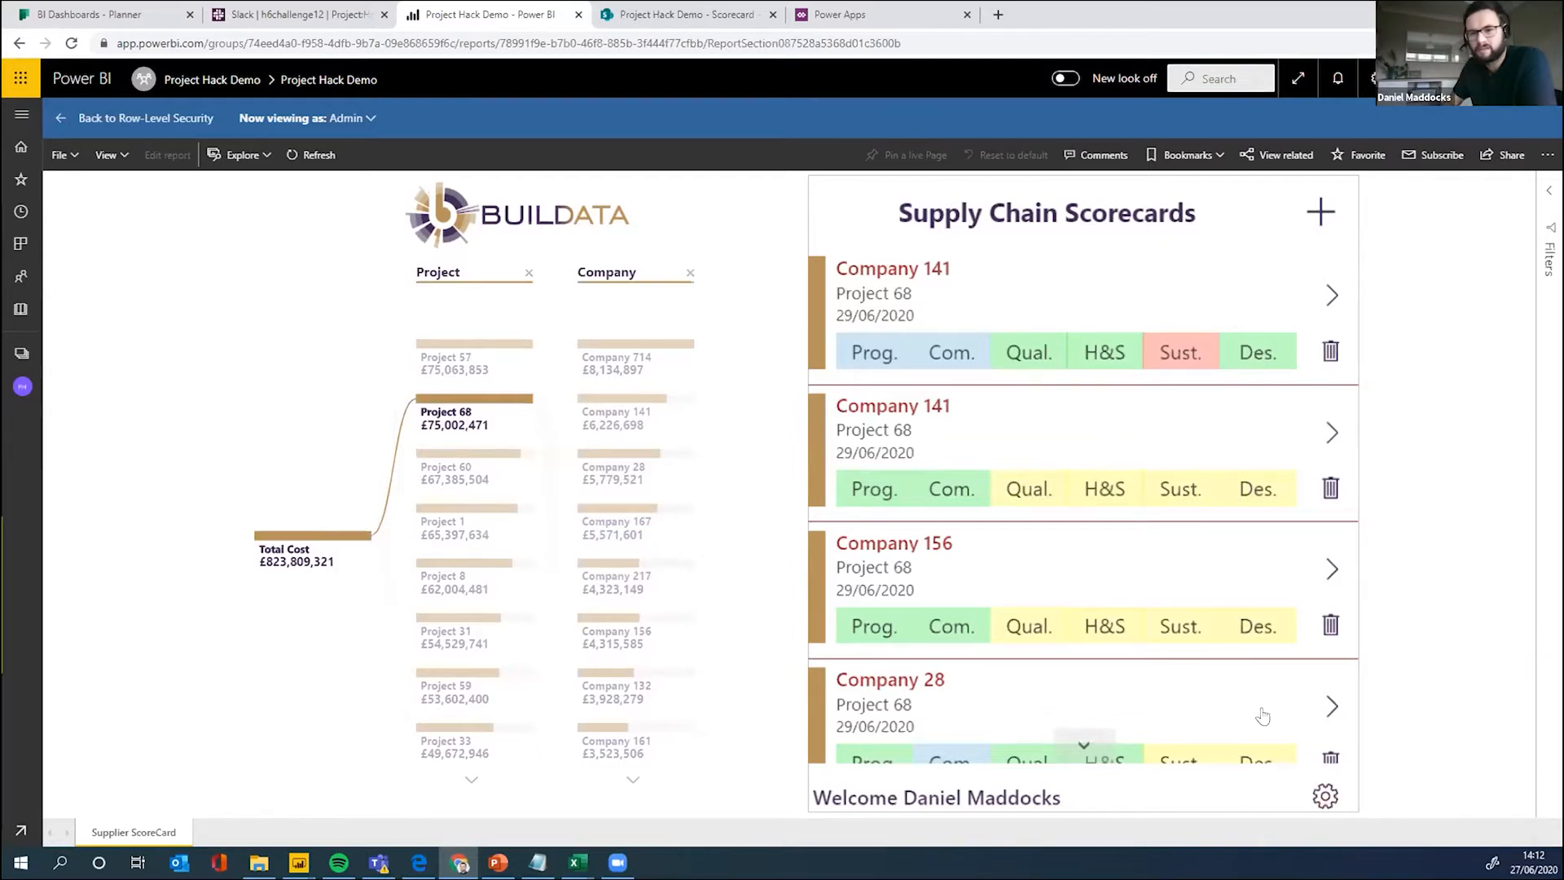
Step: Open the scorecard app's Project Access admin page, compare who has access to Project 68 and Project 60, and clear the project selection
{"action": "left_click", "coordinate": [1325, 798]}
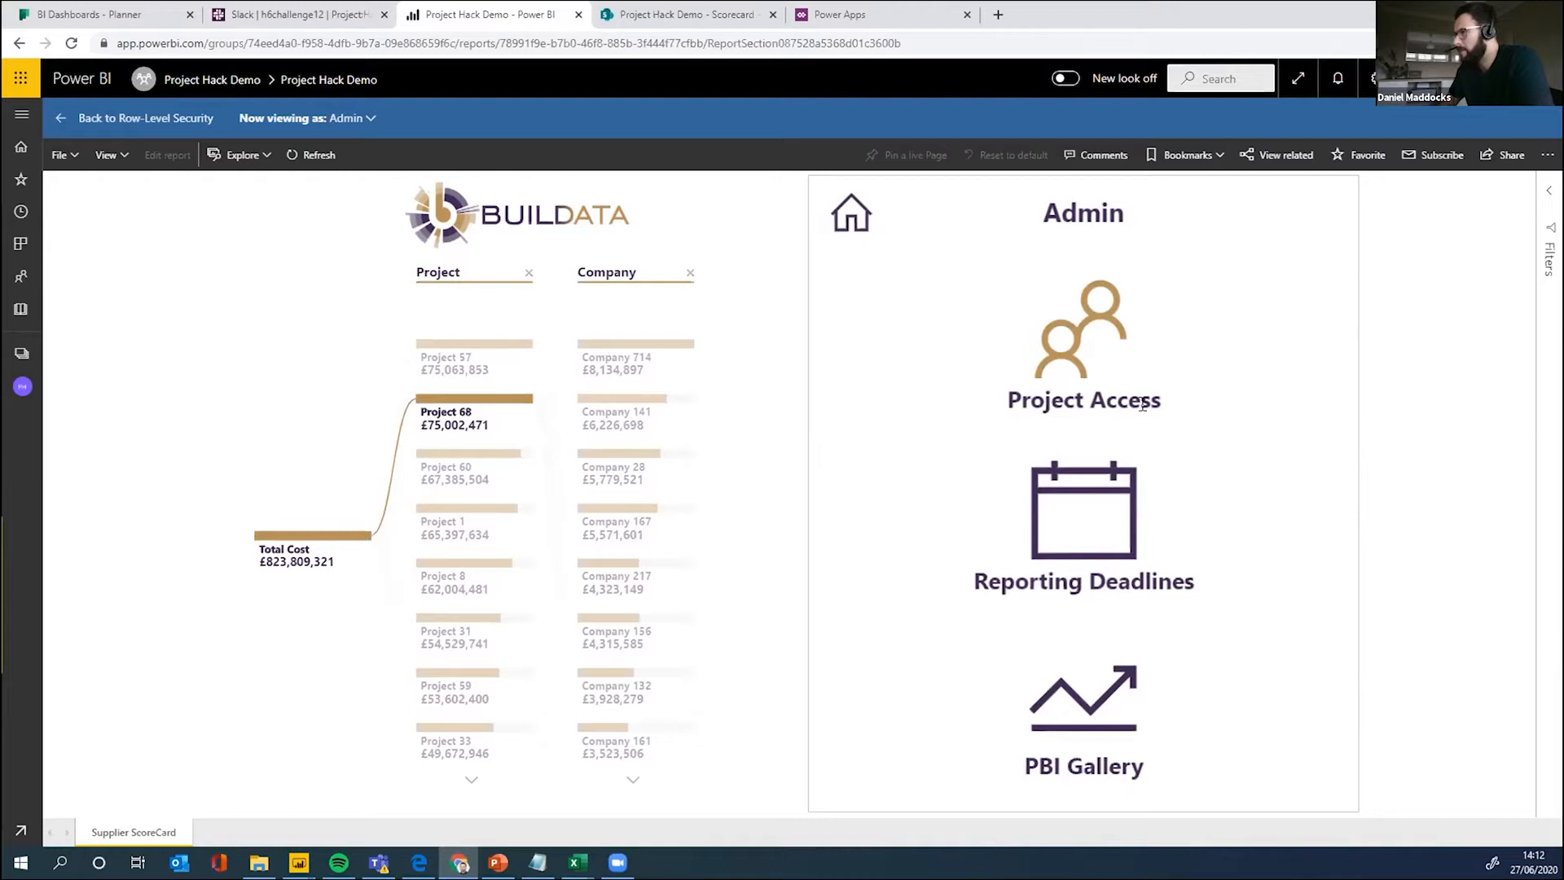
{"action": "left_click", "coordinate": [1093, 335]}
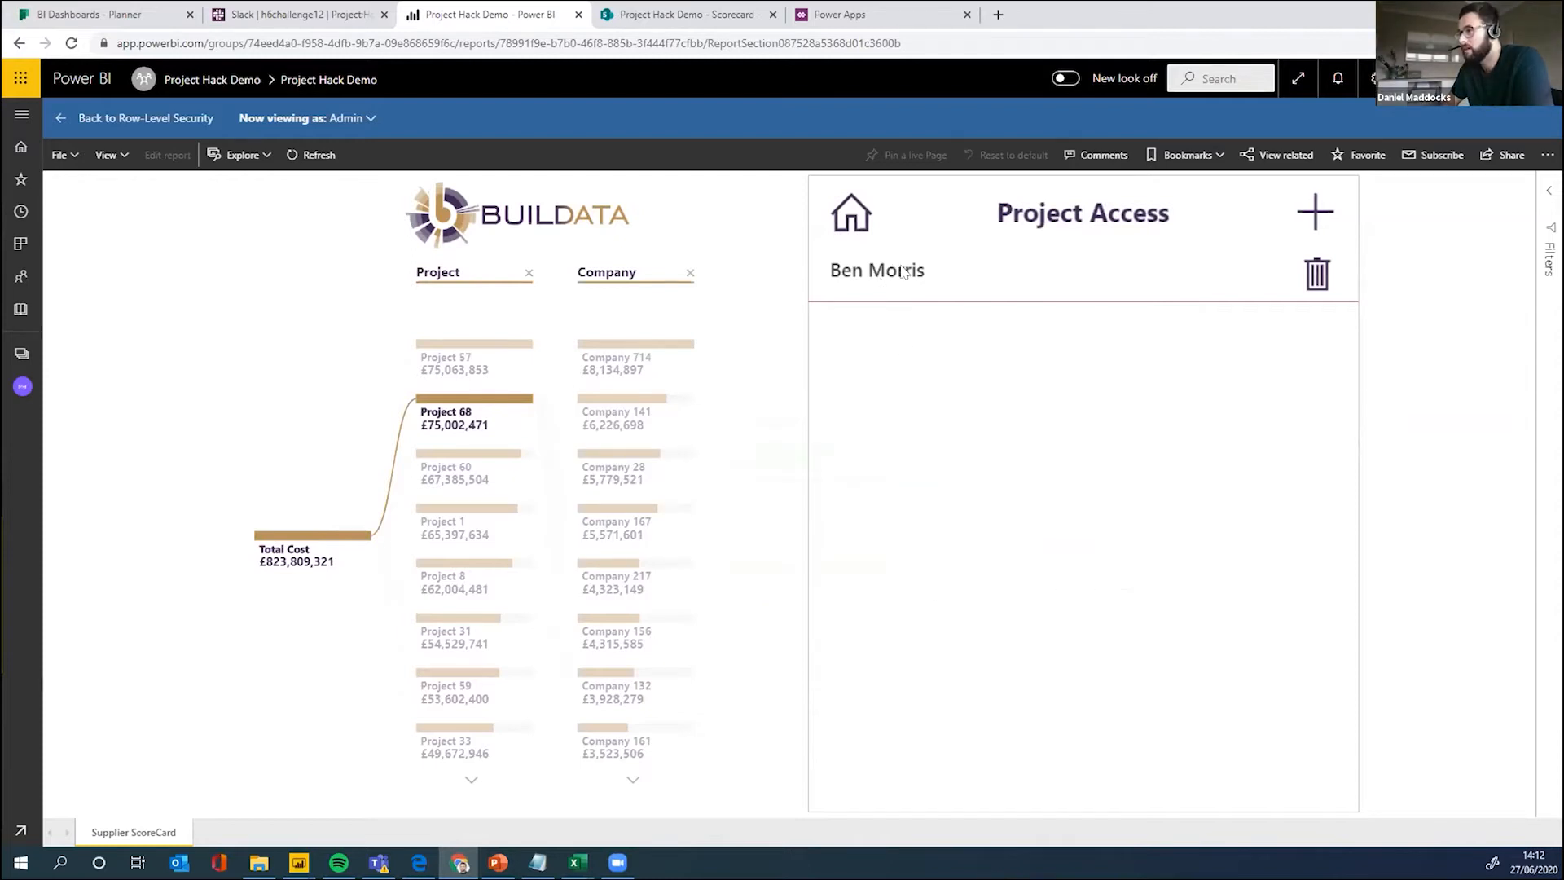
{"action": "mouse_move", "coordinate": [528, 403]}
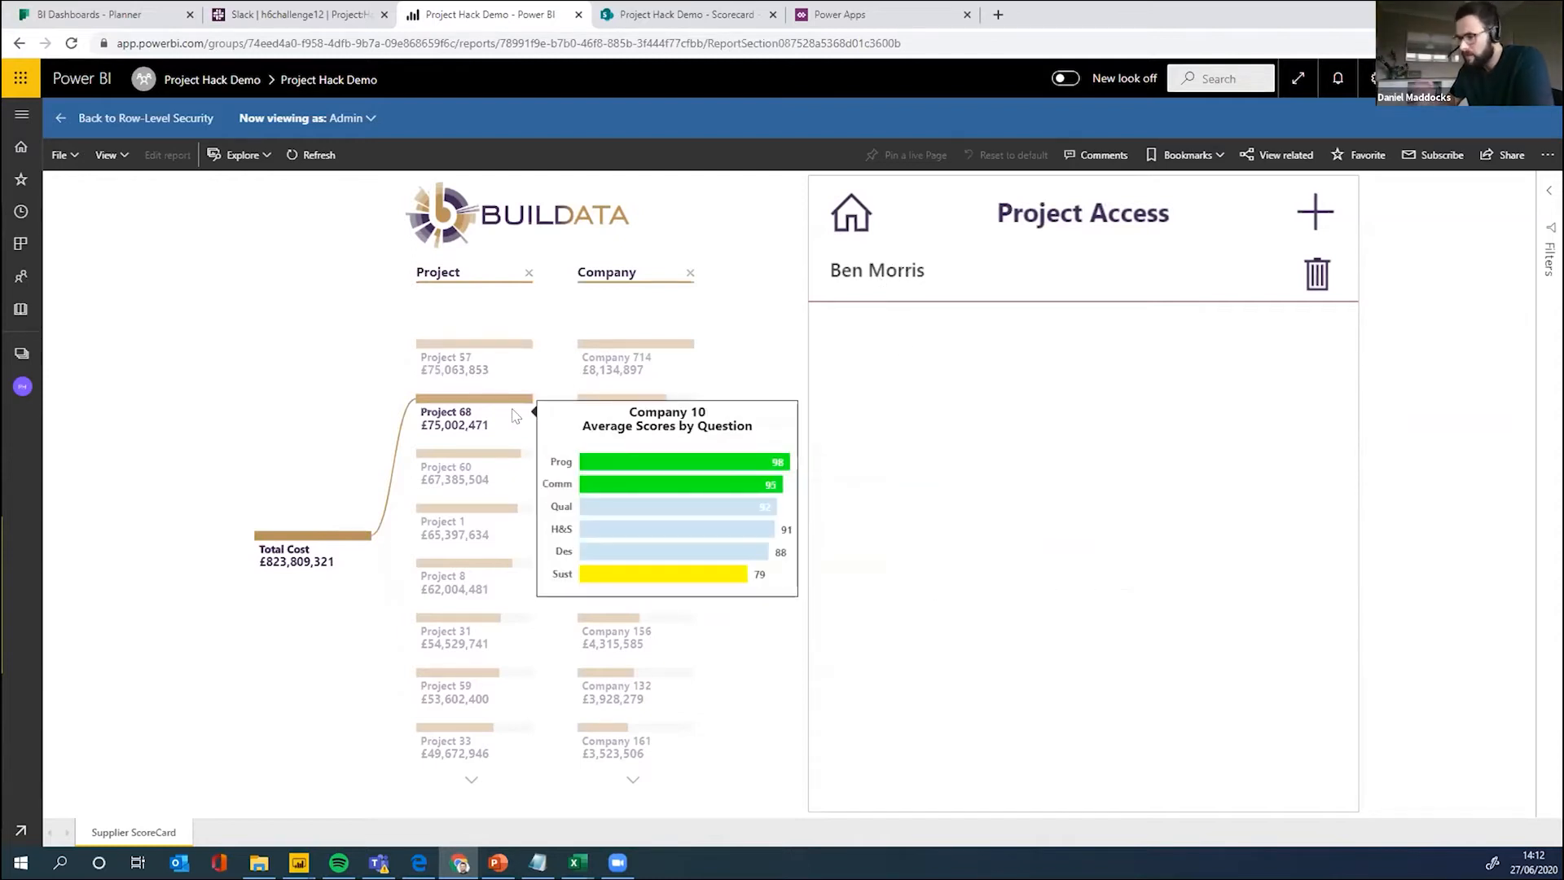
{"action": "left_click", "coordinate": [525, 401]}
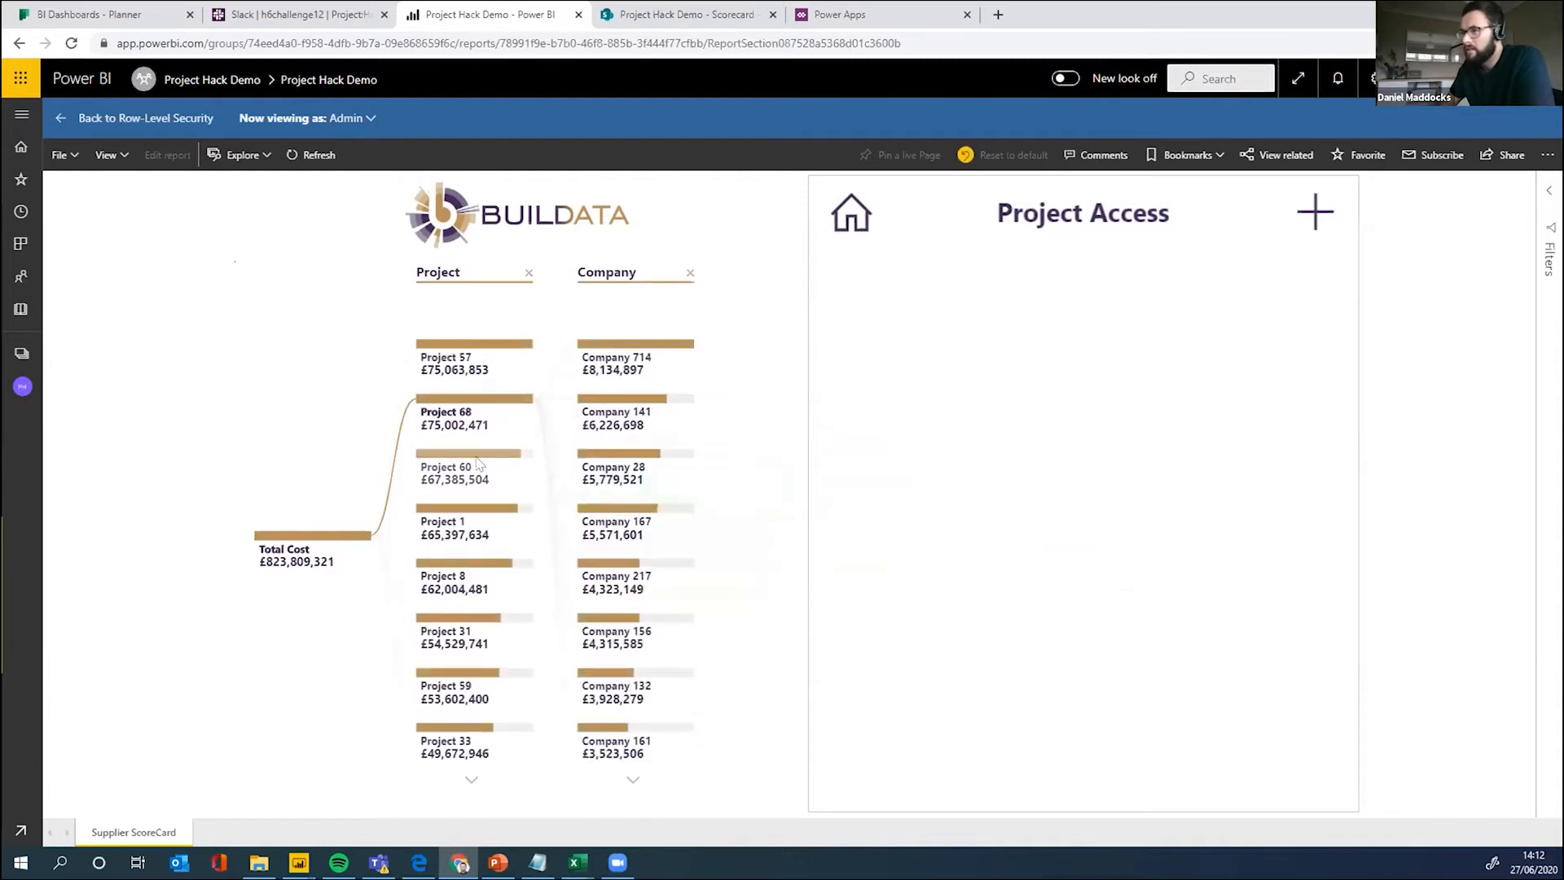
{"action": "left_click", "coordinate": [479, 463]}
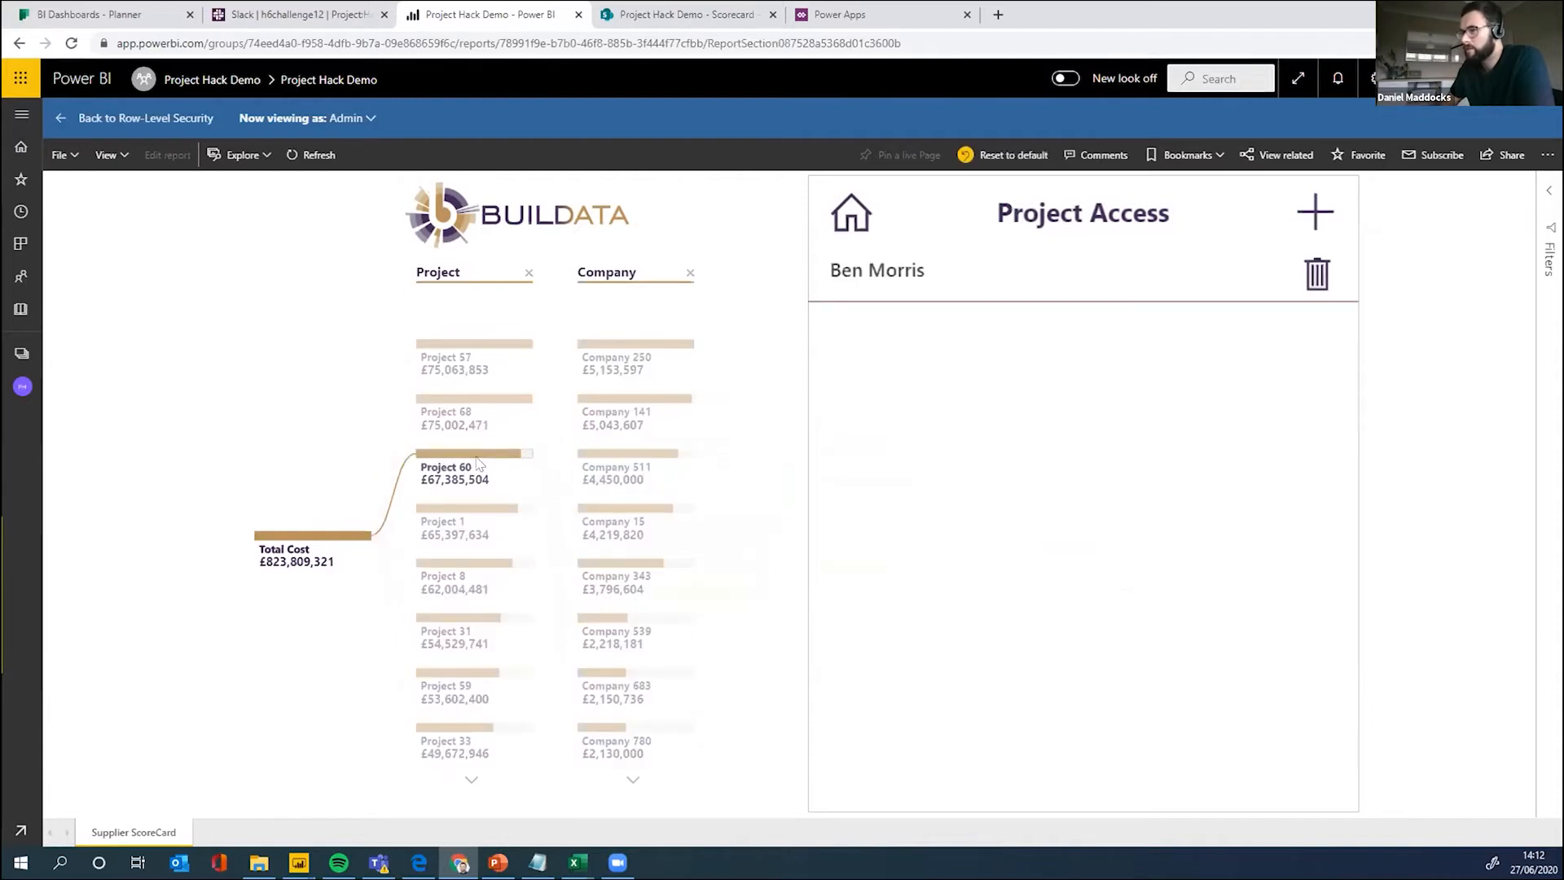
{"action": "left_click", "coordinate": [479, 463]}
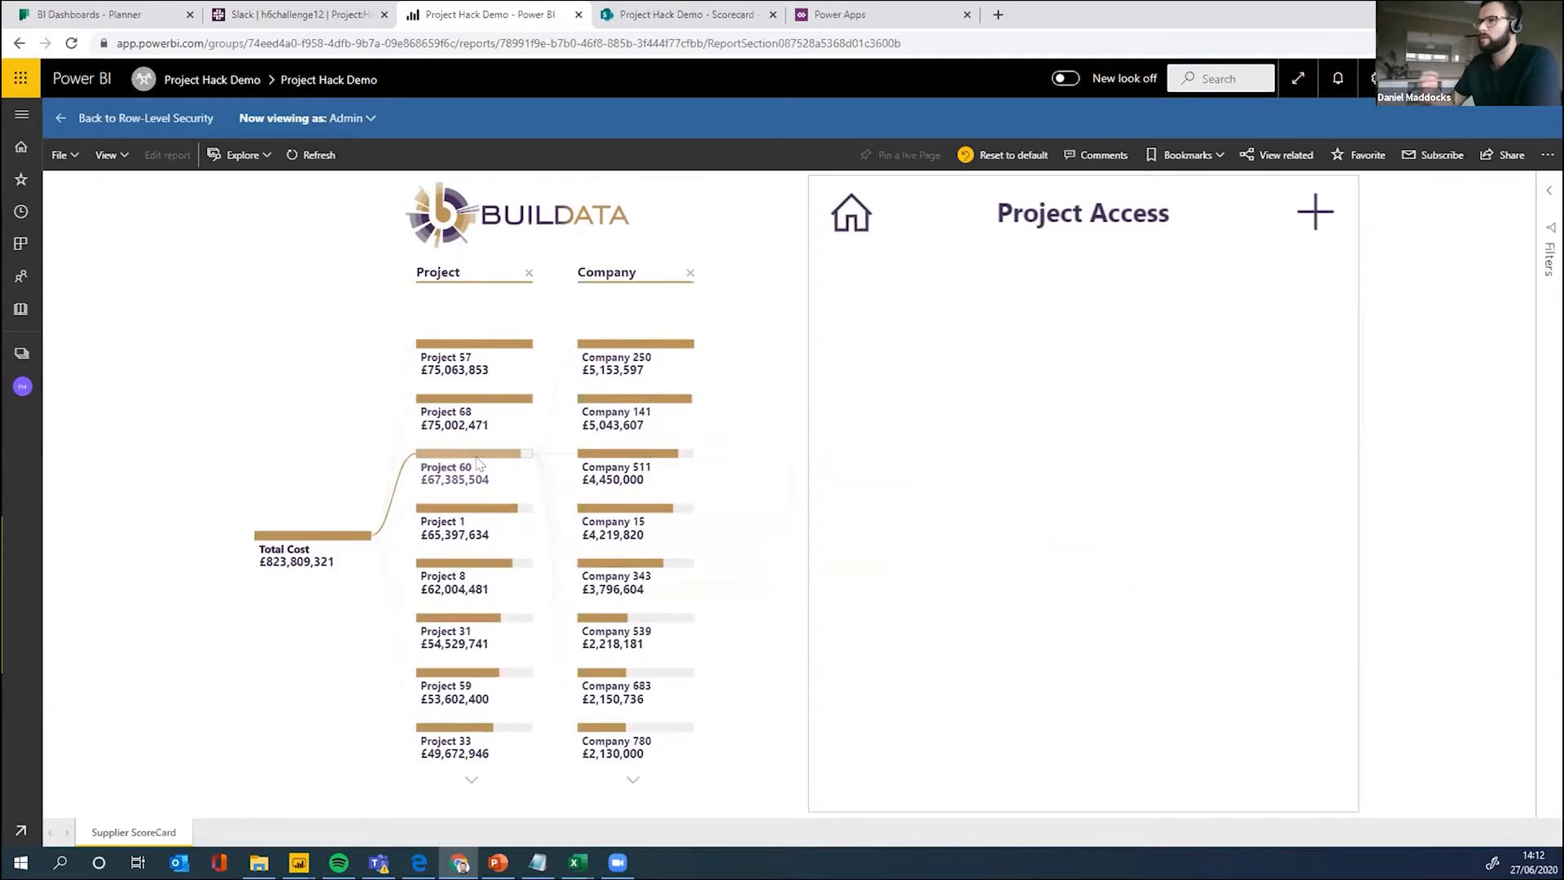
{"action": "left_click", "coordinate": [512, 411]}
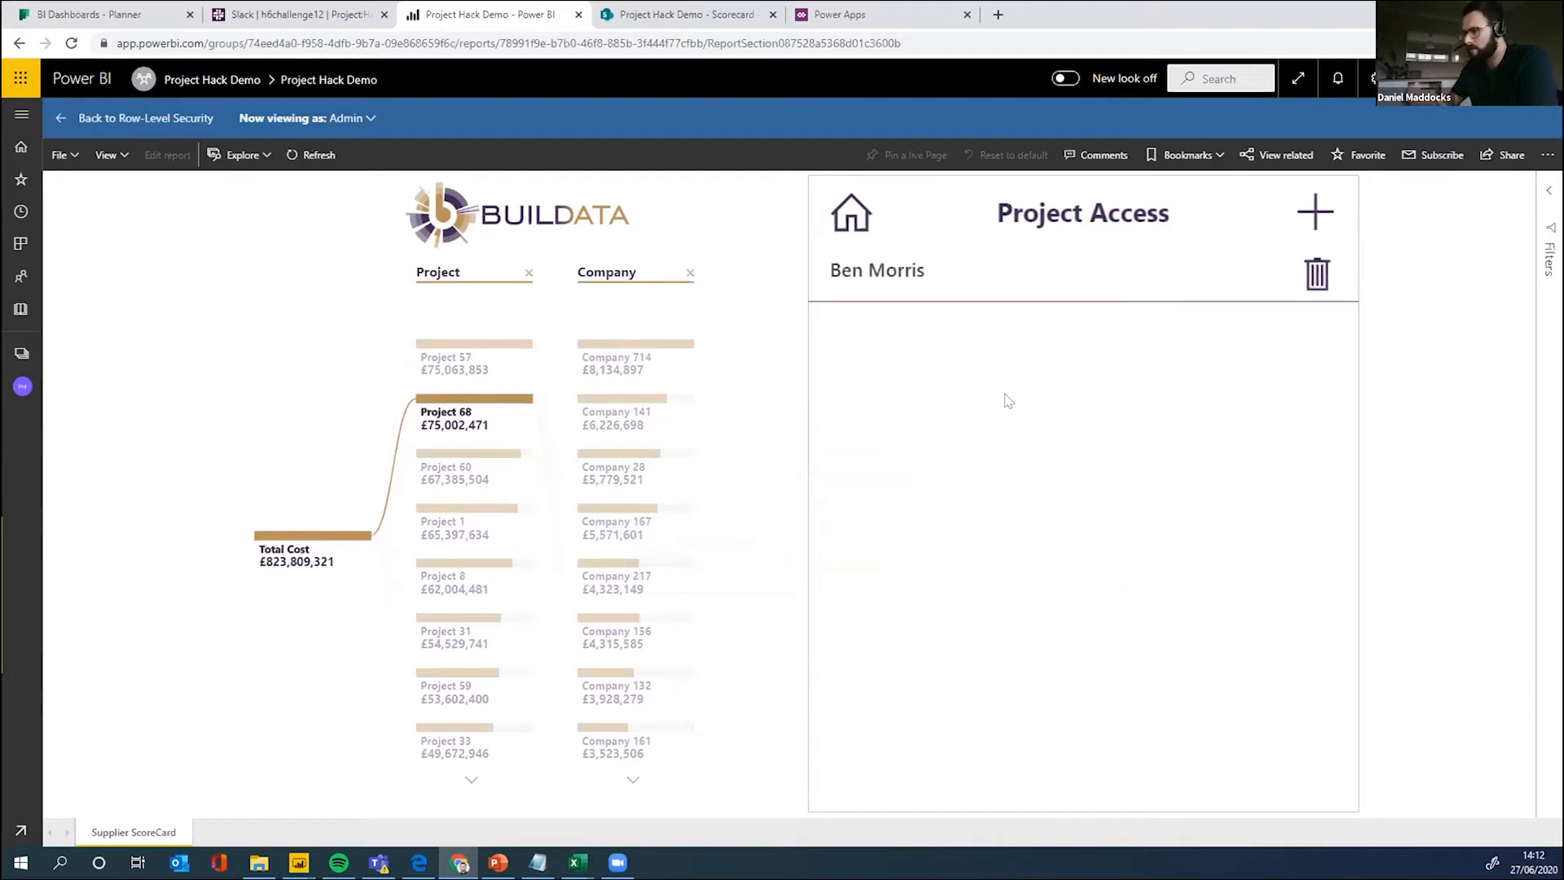
{"action": "left_click", "coordinate": [489, 398]}
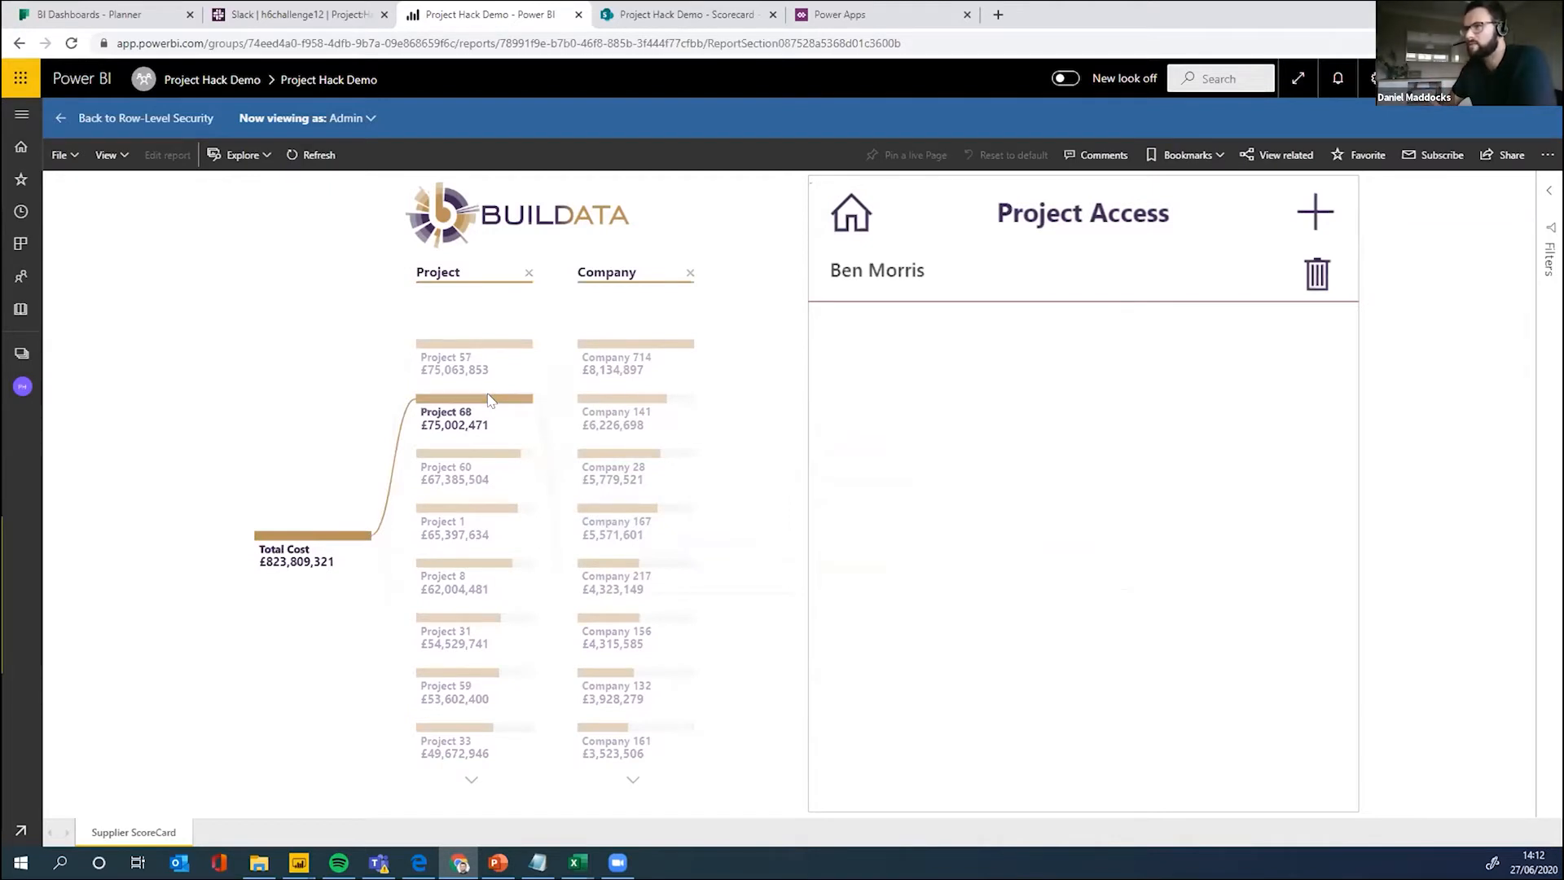
{"action": "left_click", "coordinate": [482, 400]}
{"action": "left_click", "coordinate": [482, 400]}
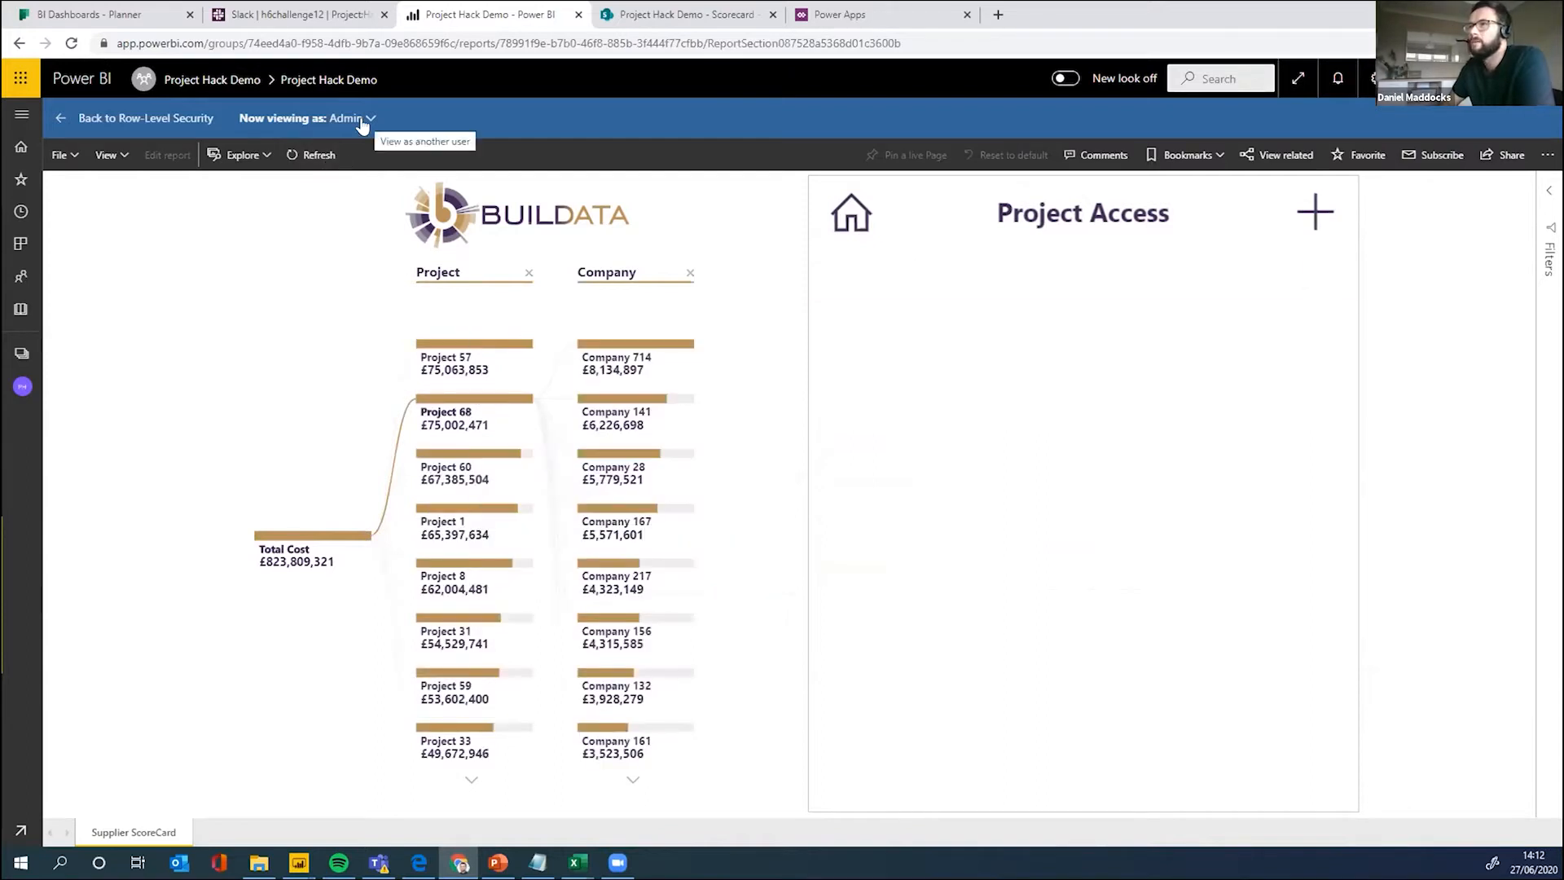
Step: View the report through row-level security as the person listed under Project Access instead of the Admin role
{"action": "left_click", "coordinate": [363, 123]}
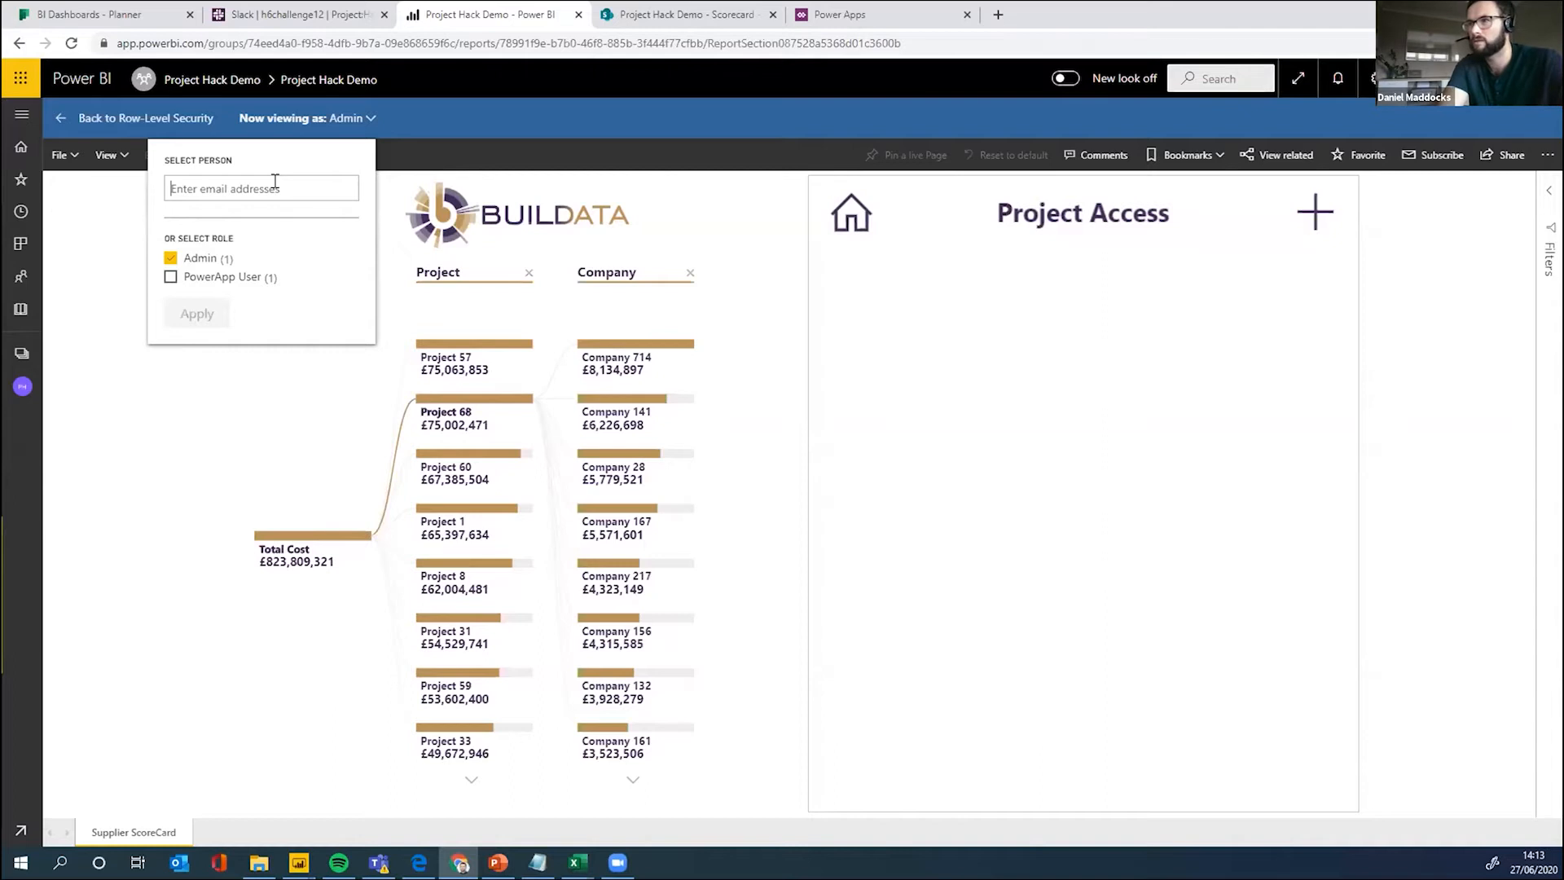
{"action": "type", "text": "ben"}
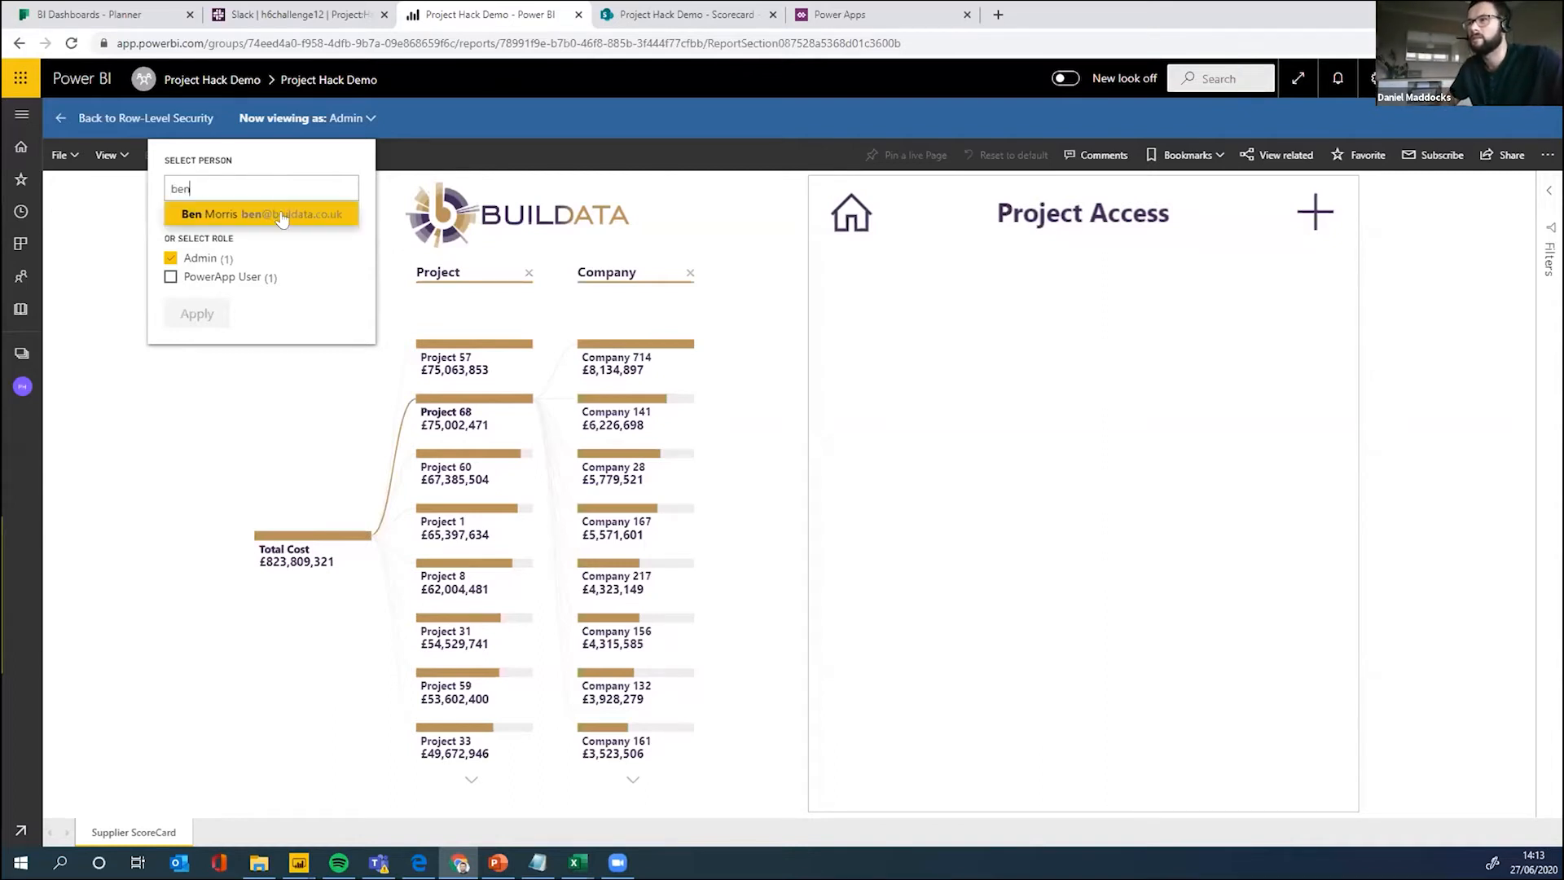
{"action": "left_click", "coordinate": [281, 216]}
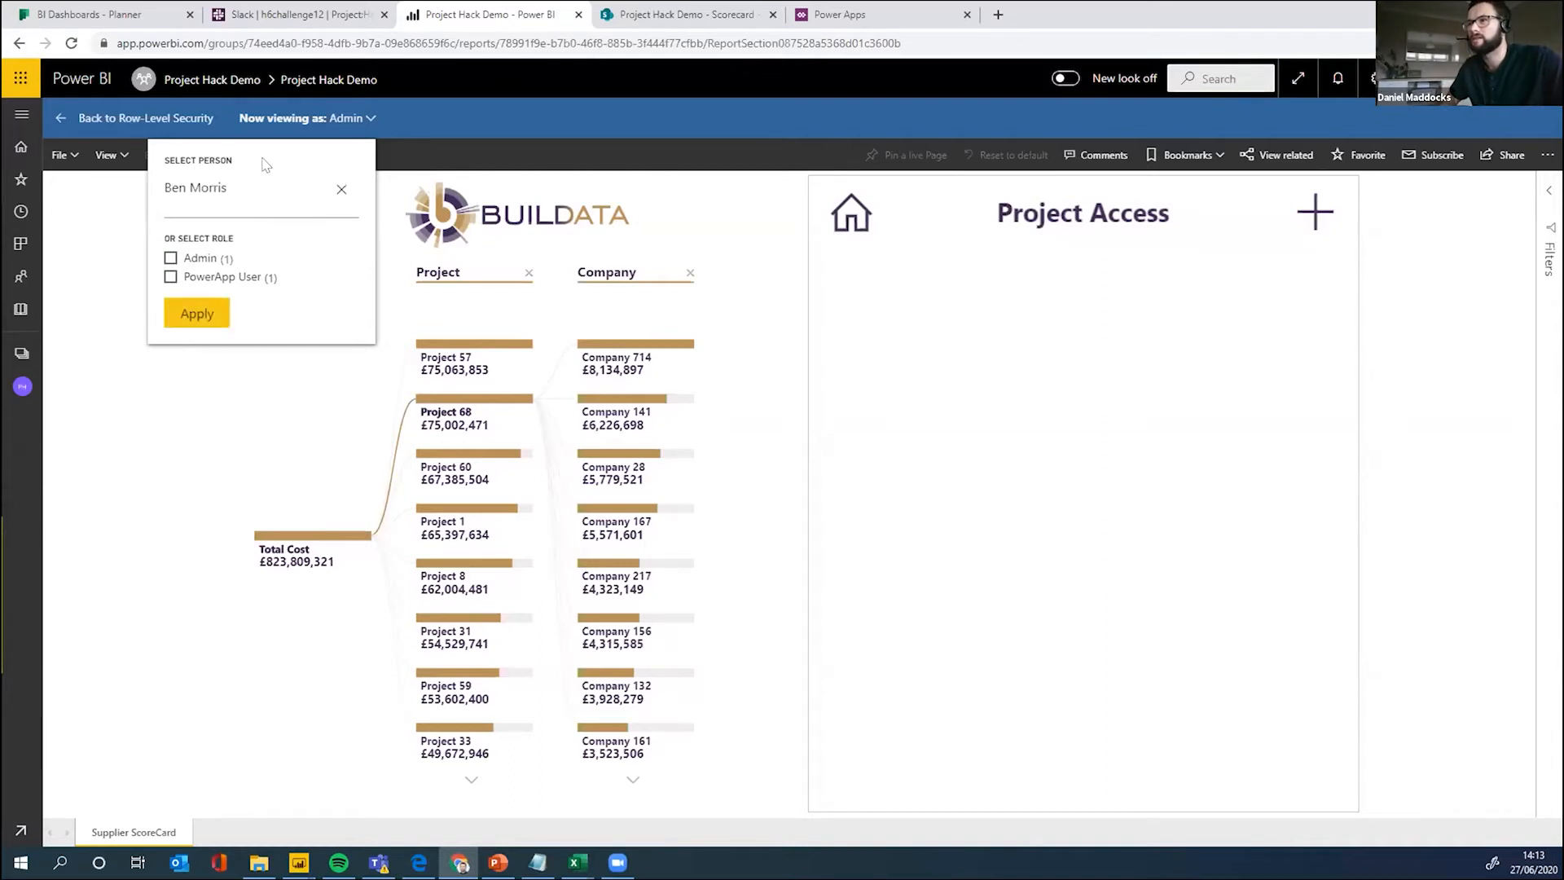
{"action": "left_click", "coordinate": [208, 314]}
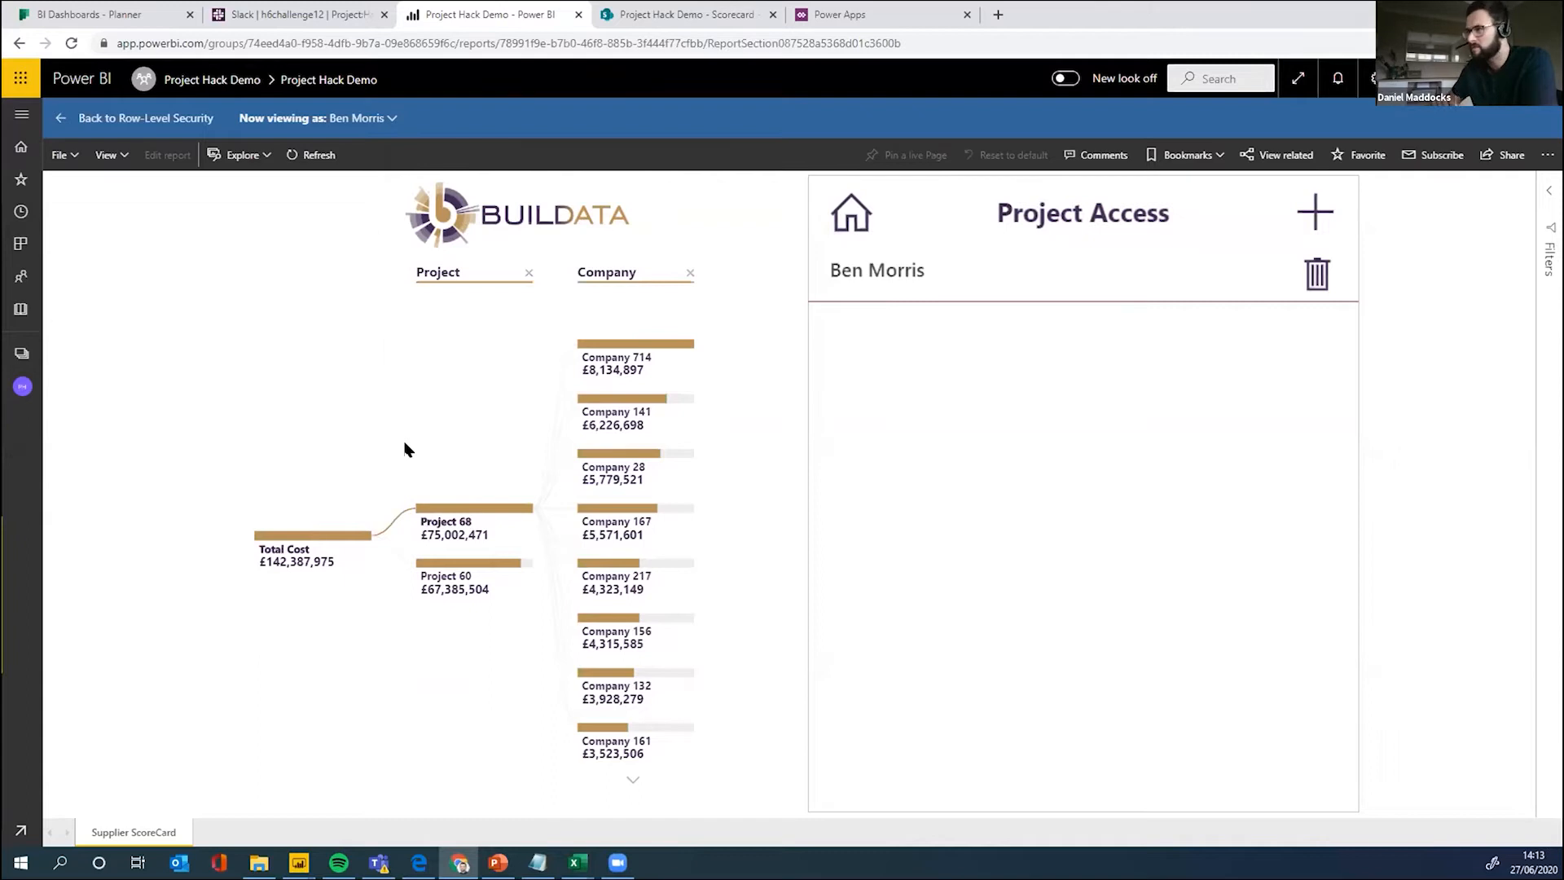
Step: Start a new scorecard from the app's home page, check its project name with Project 68 and Project 60 selected, and discard it
{"action": "left_click", "coordinate": [865, 224]}
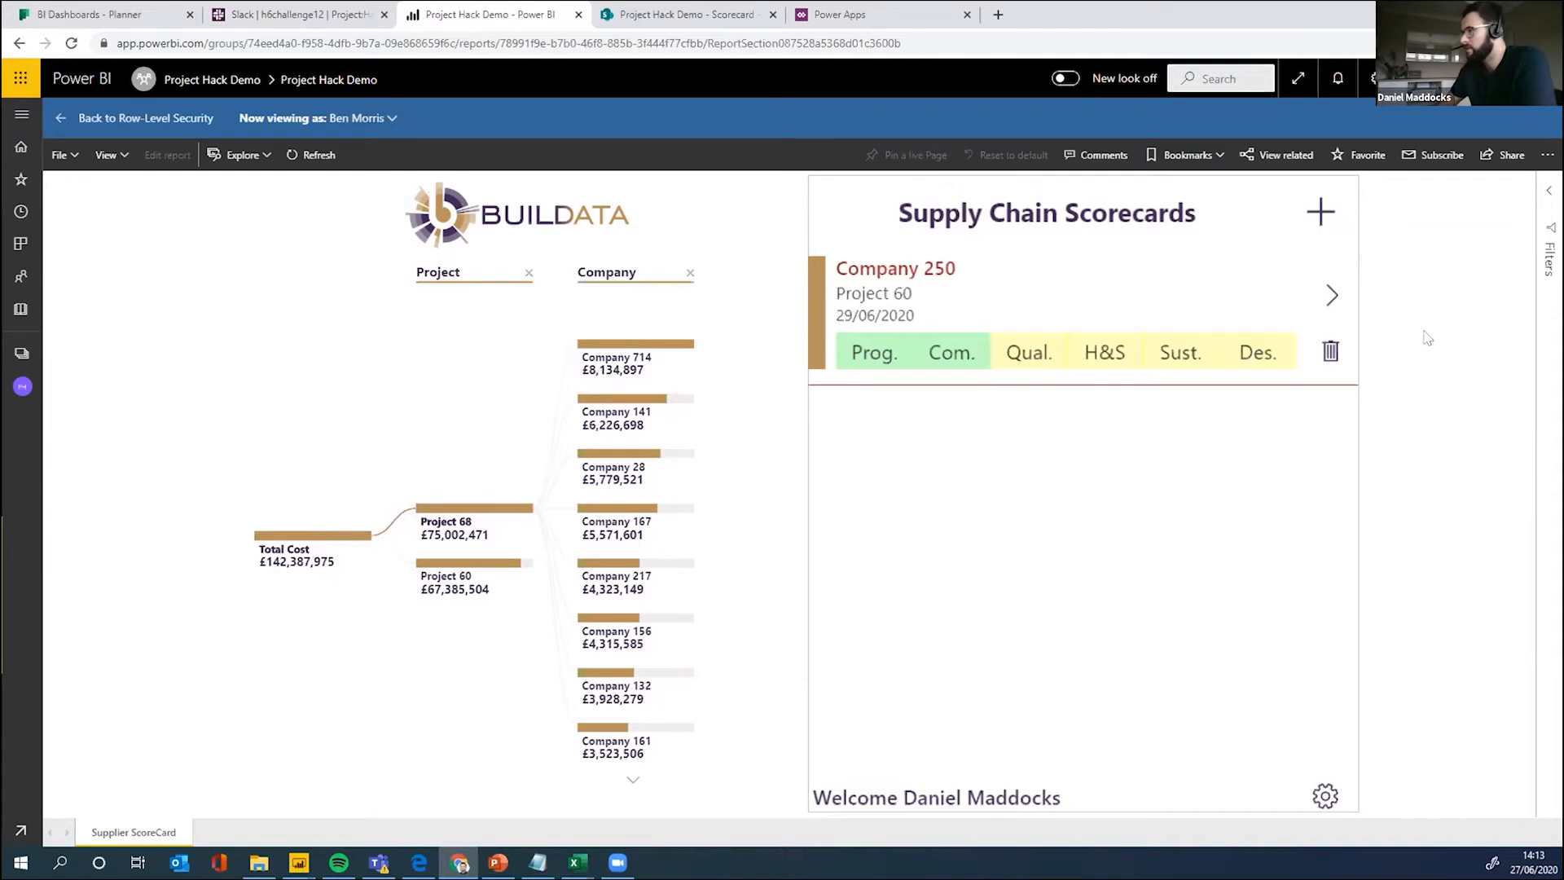
{"action": "left_click", "coordinate": [1320, 210]}
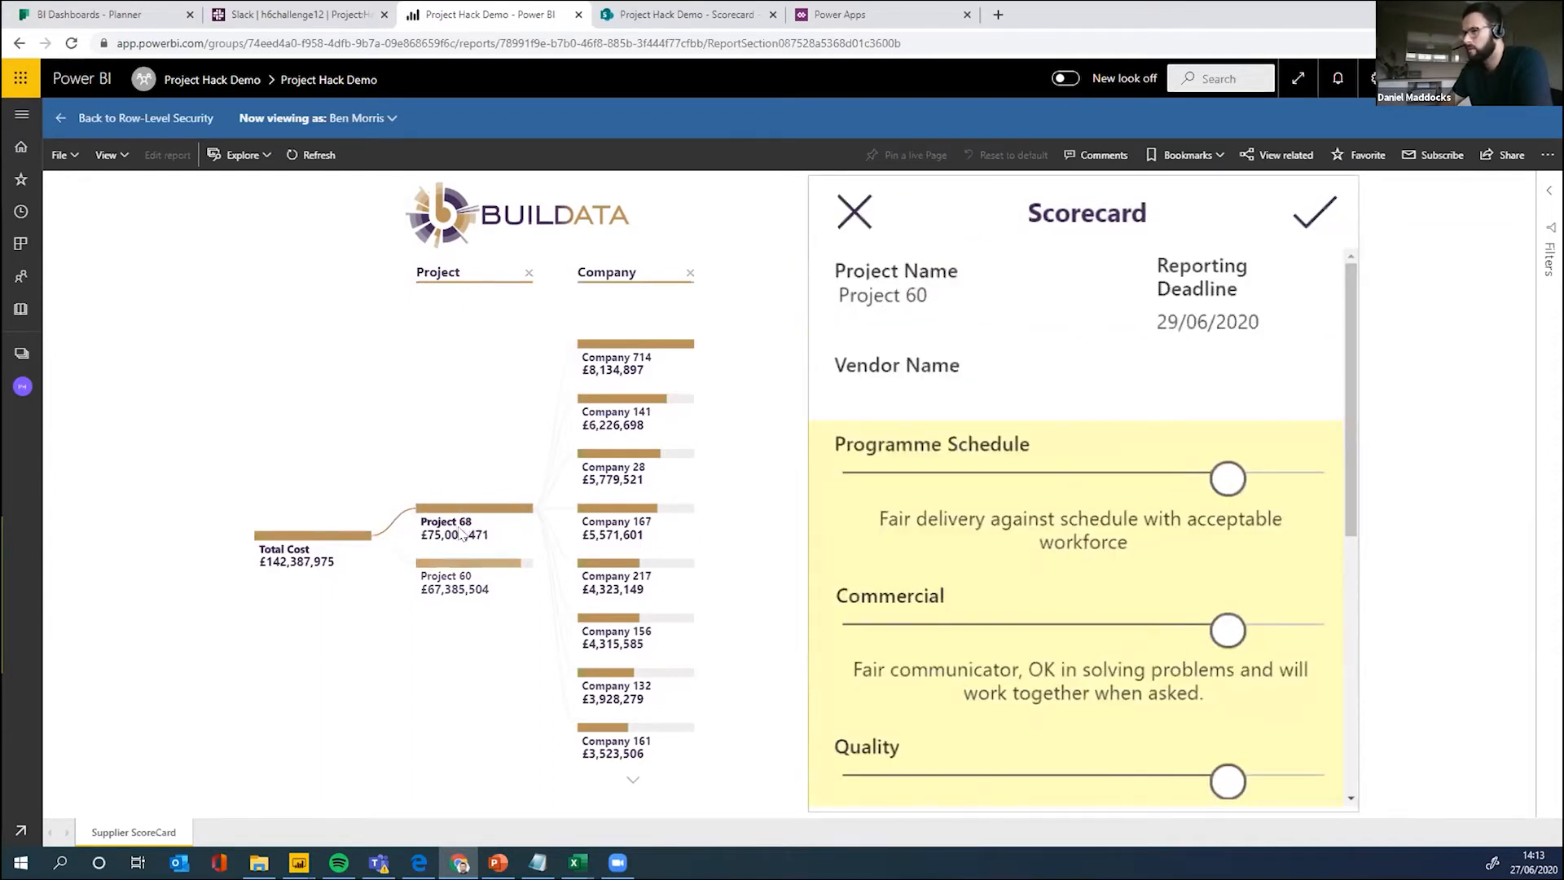
{"action": "mouse_move", "coordinate": [463, 514]}
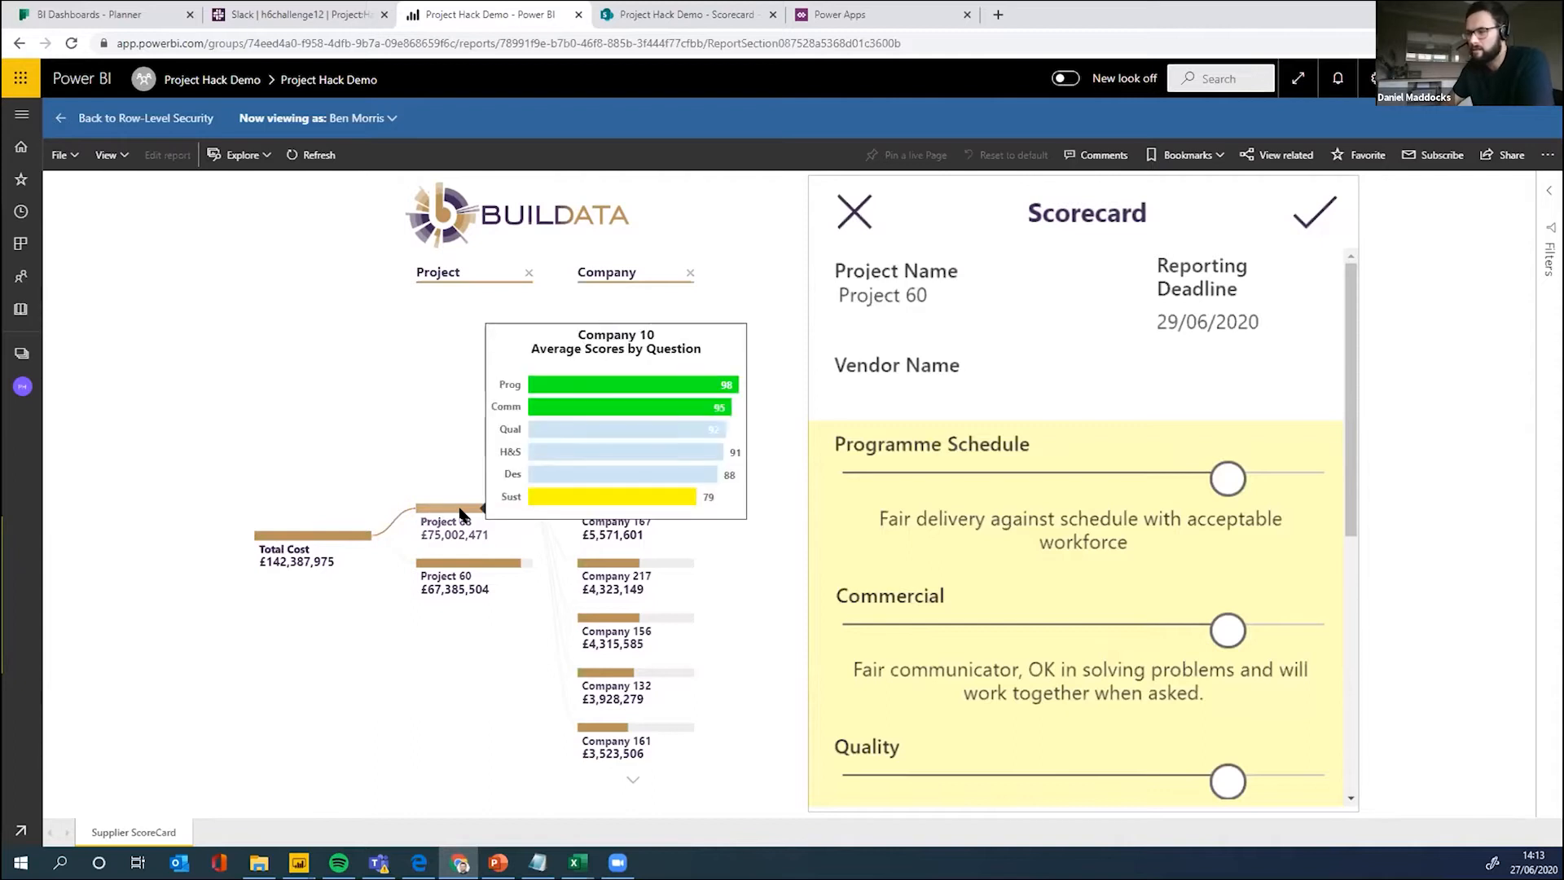
{"action": "left_click", "coordinate": [460, 513]}
{"action": "mouse_move", "coordinate": [478, 573]}
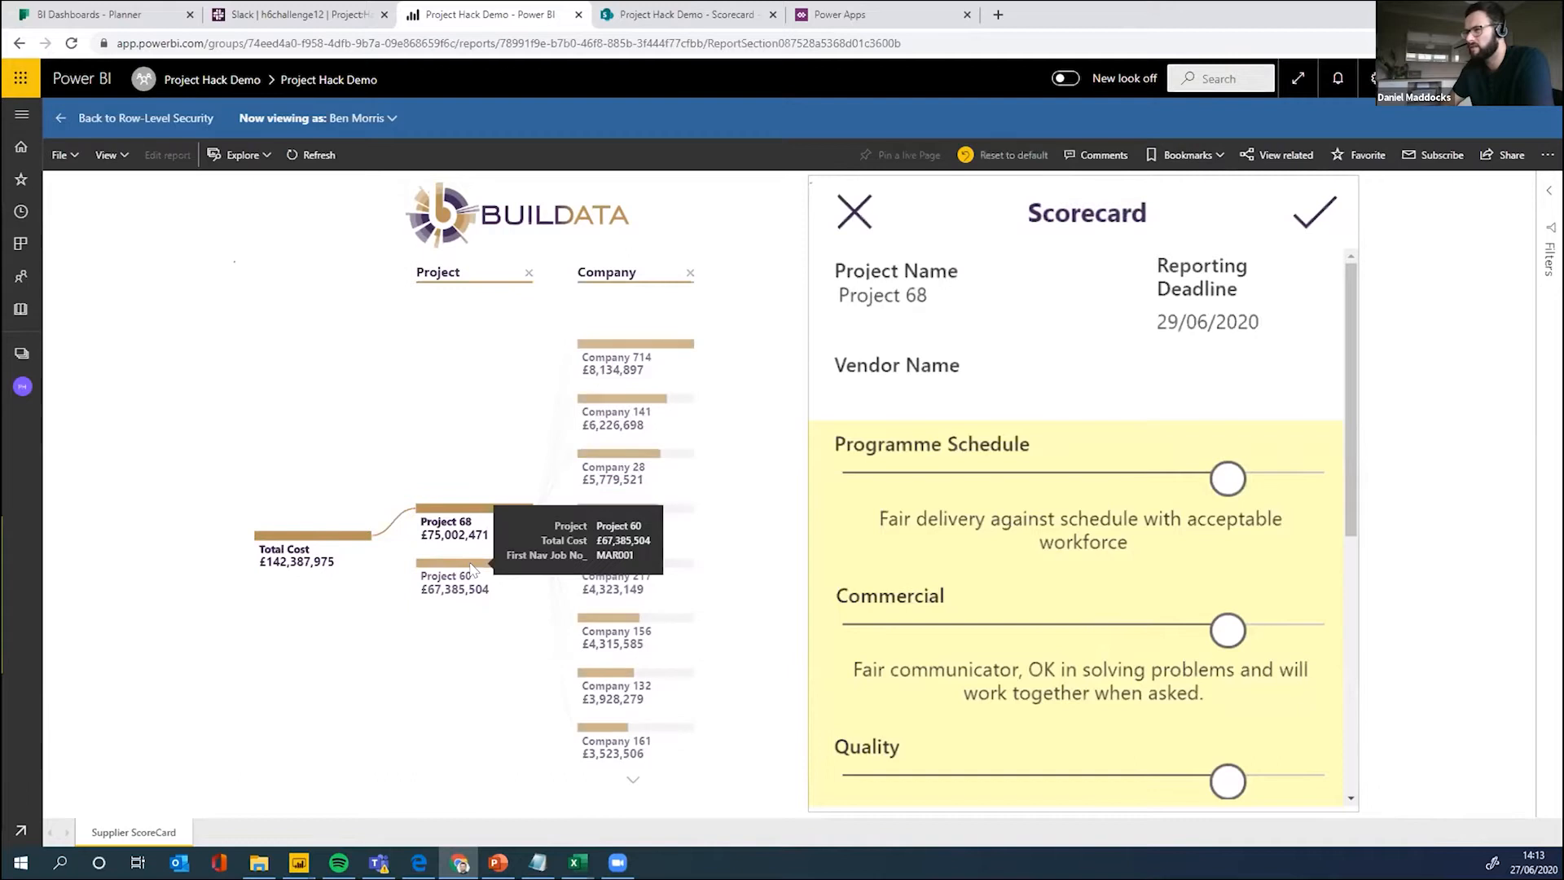
{"action": "left_click", "coordinate": [472, 567]}
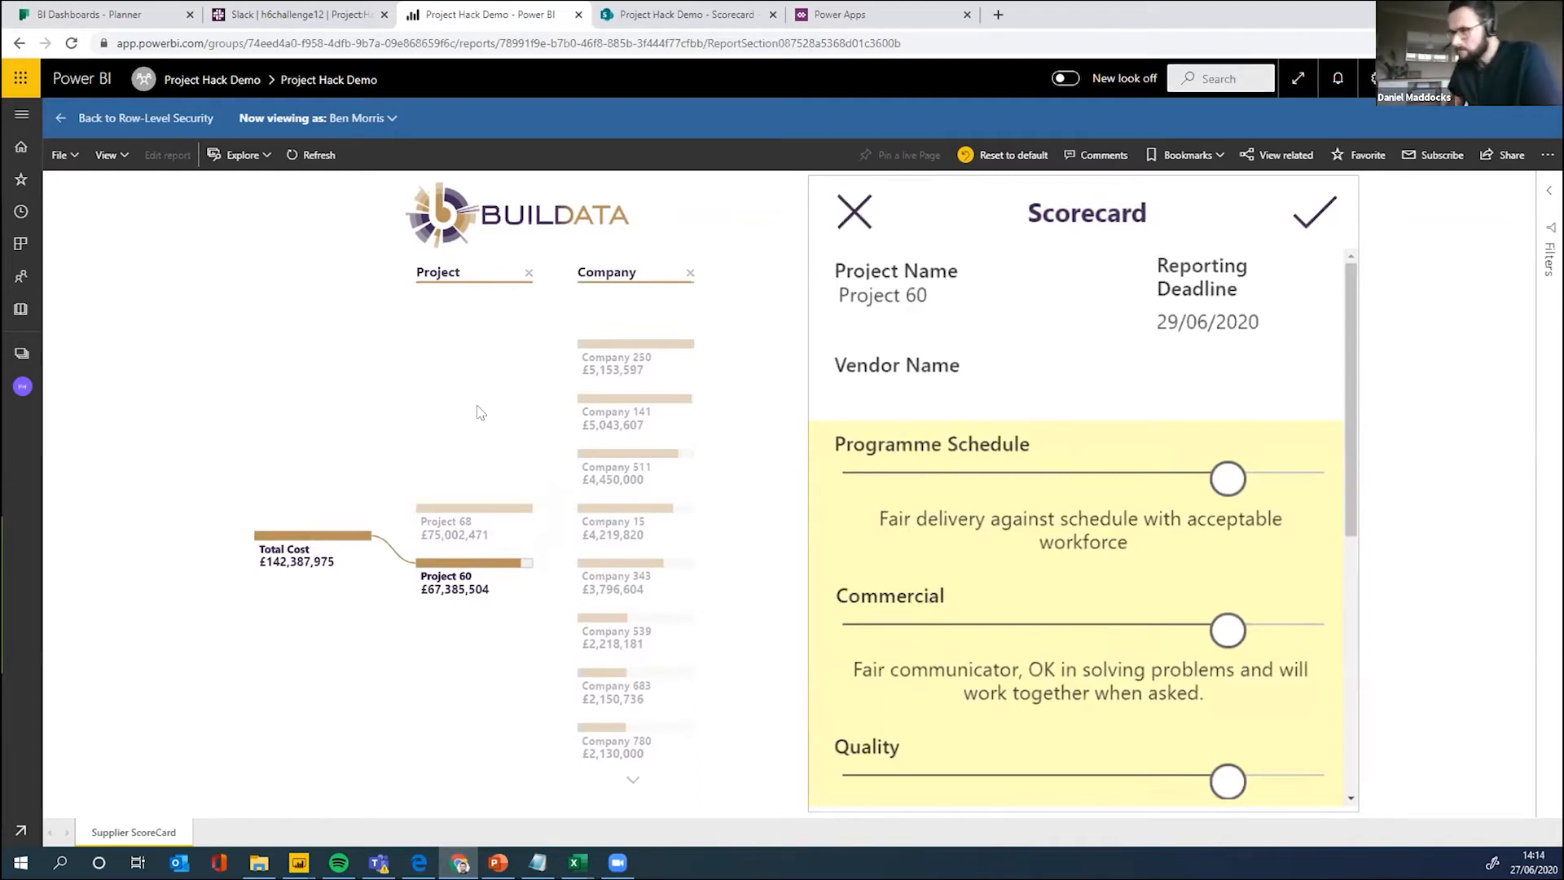
{"action": "mouse_move", "coordinate": [467, 587]}
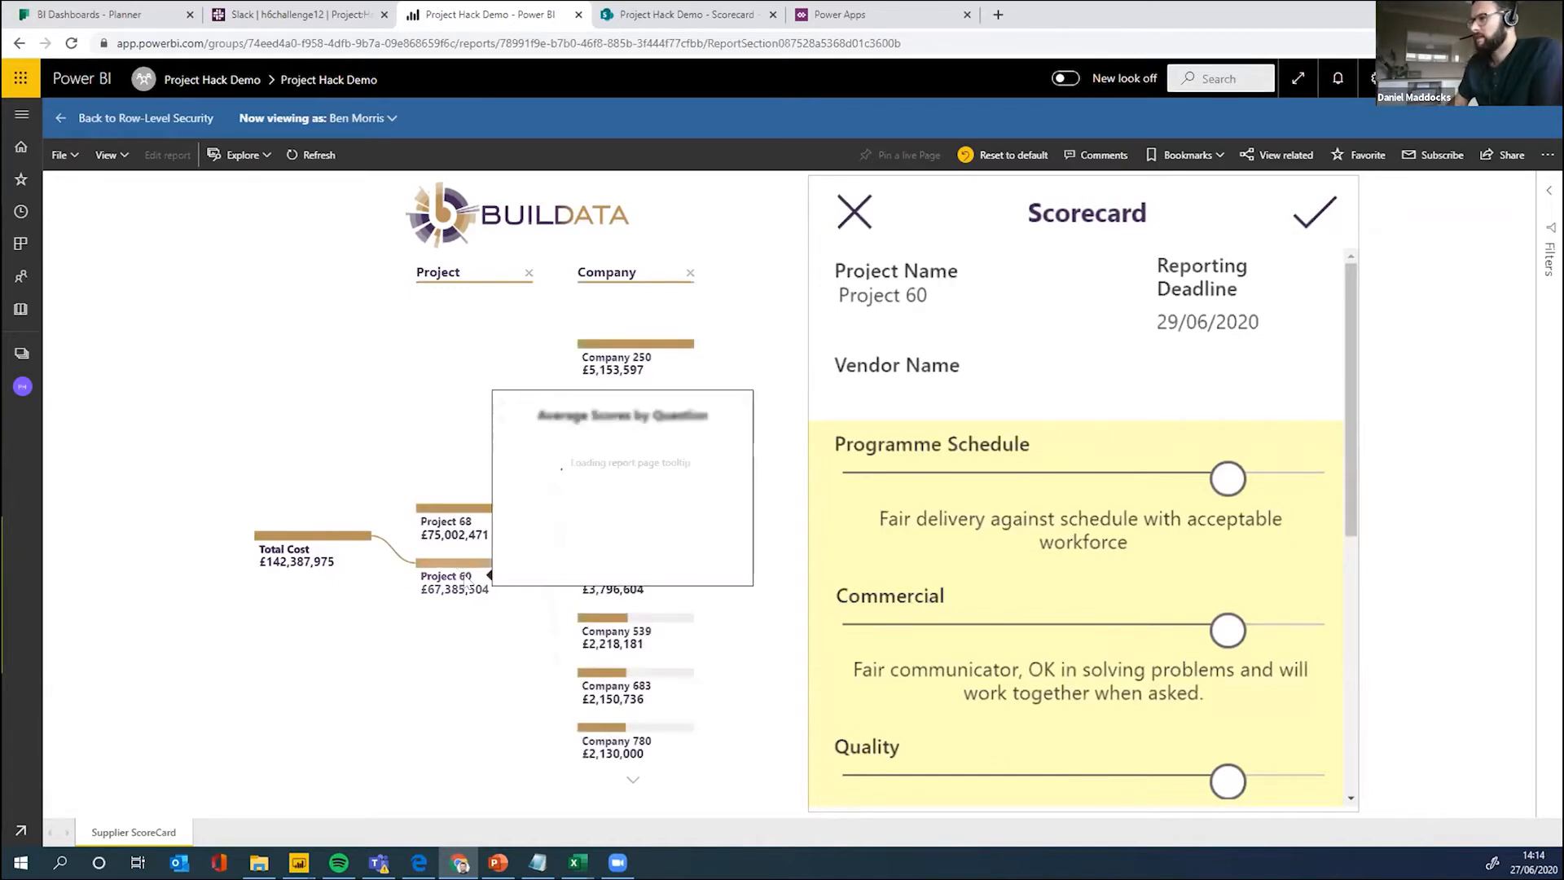
{"action": "left_click", "coordinate": [855, 215]}
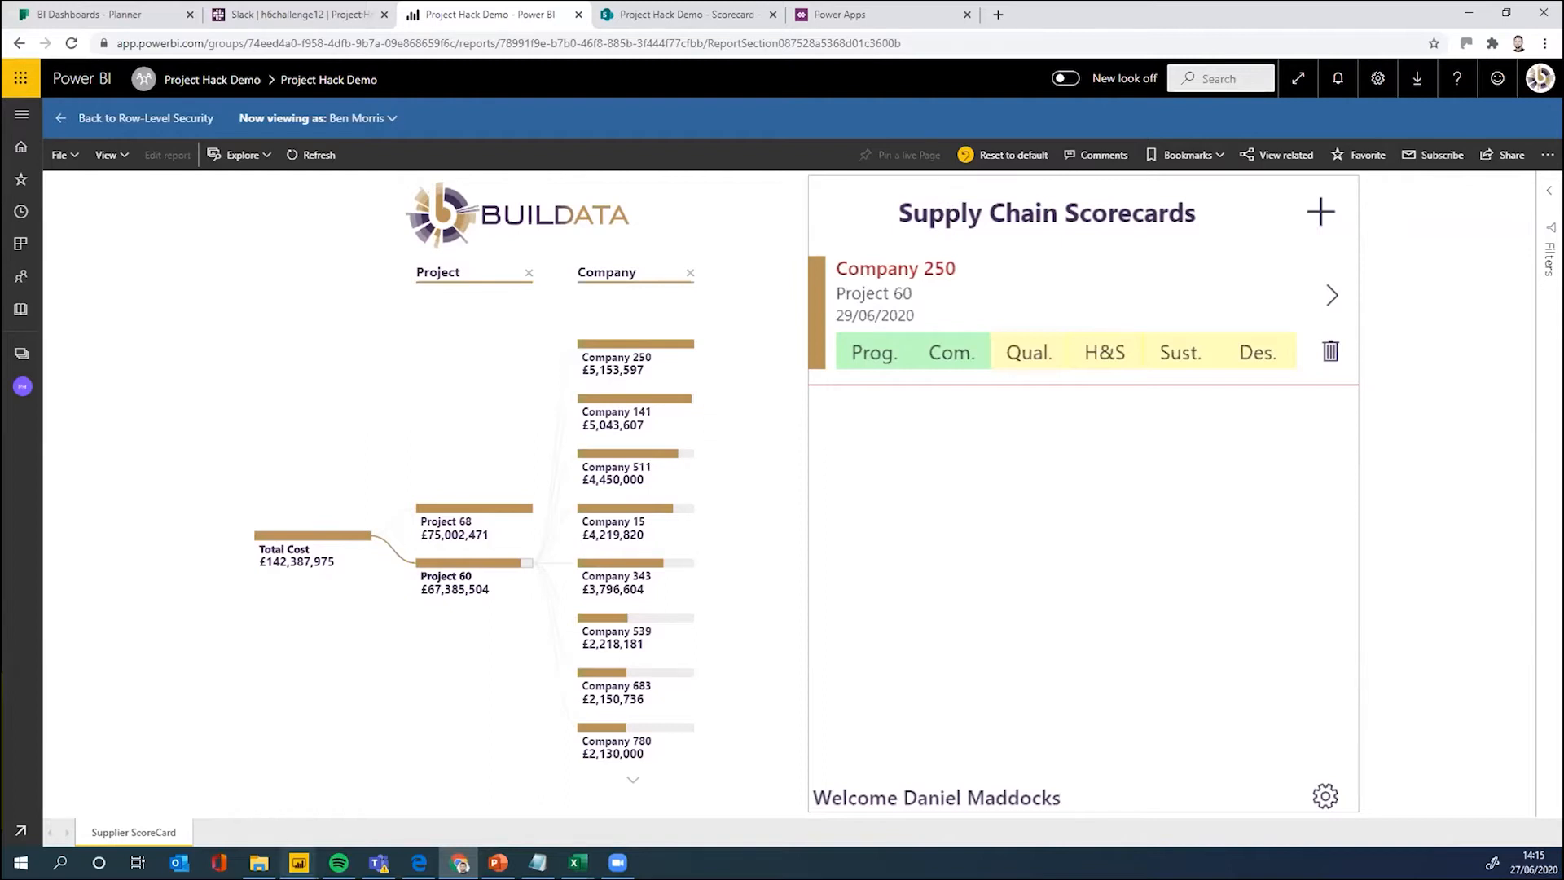
Step: Switch to the Project Hack Demo file in Power BI Desktop and open its Demo page
{"action": "mouse_move", "coordinate": [299, 862]}
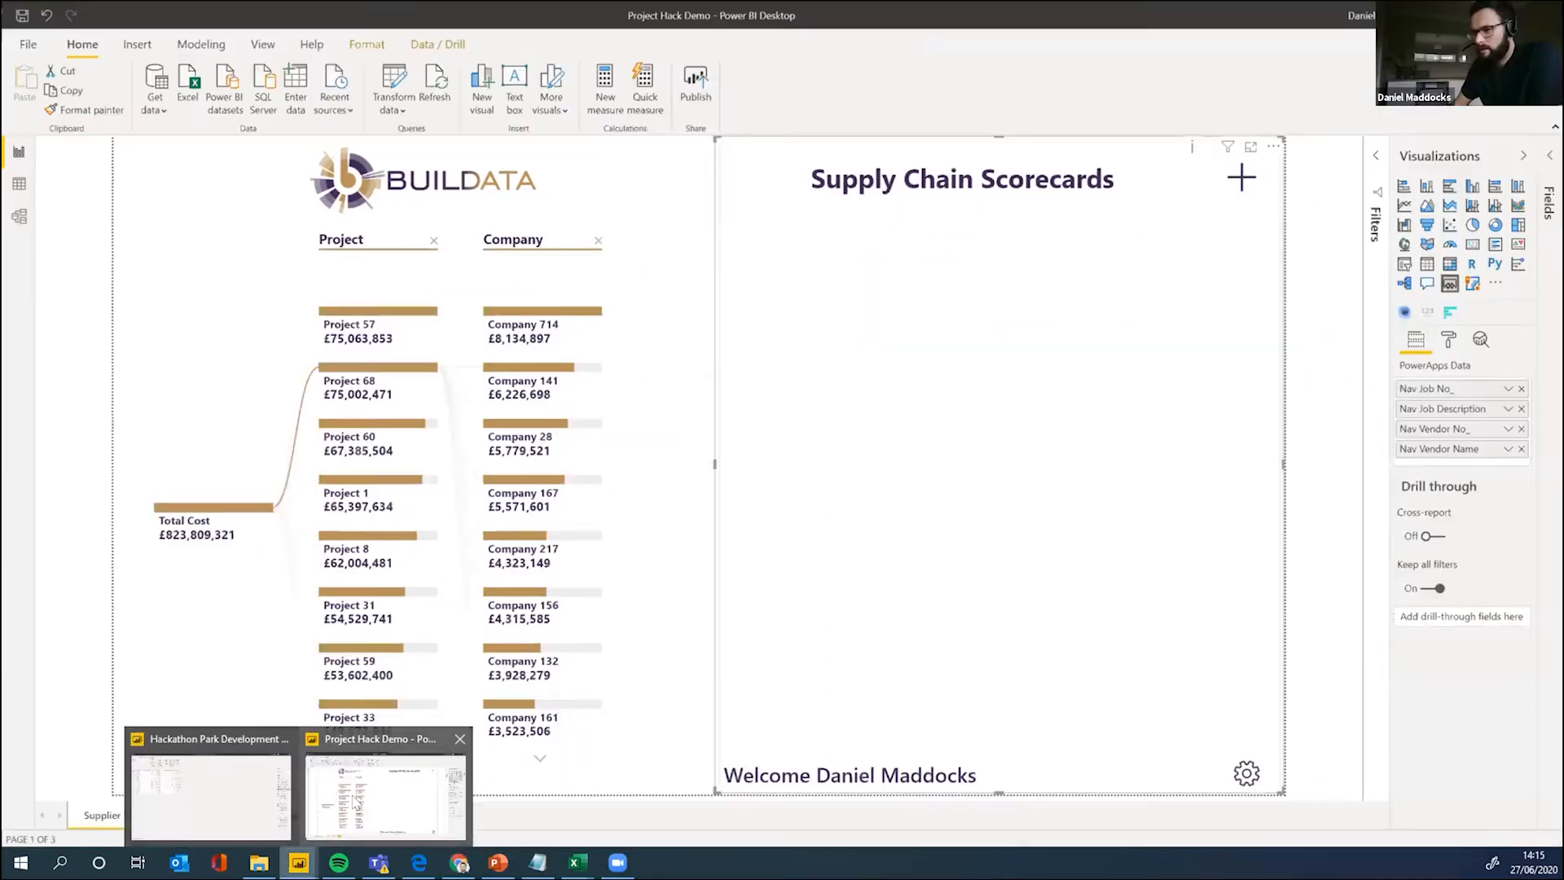
{"action": "left_click", "coordinate": [355, 802]}
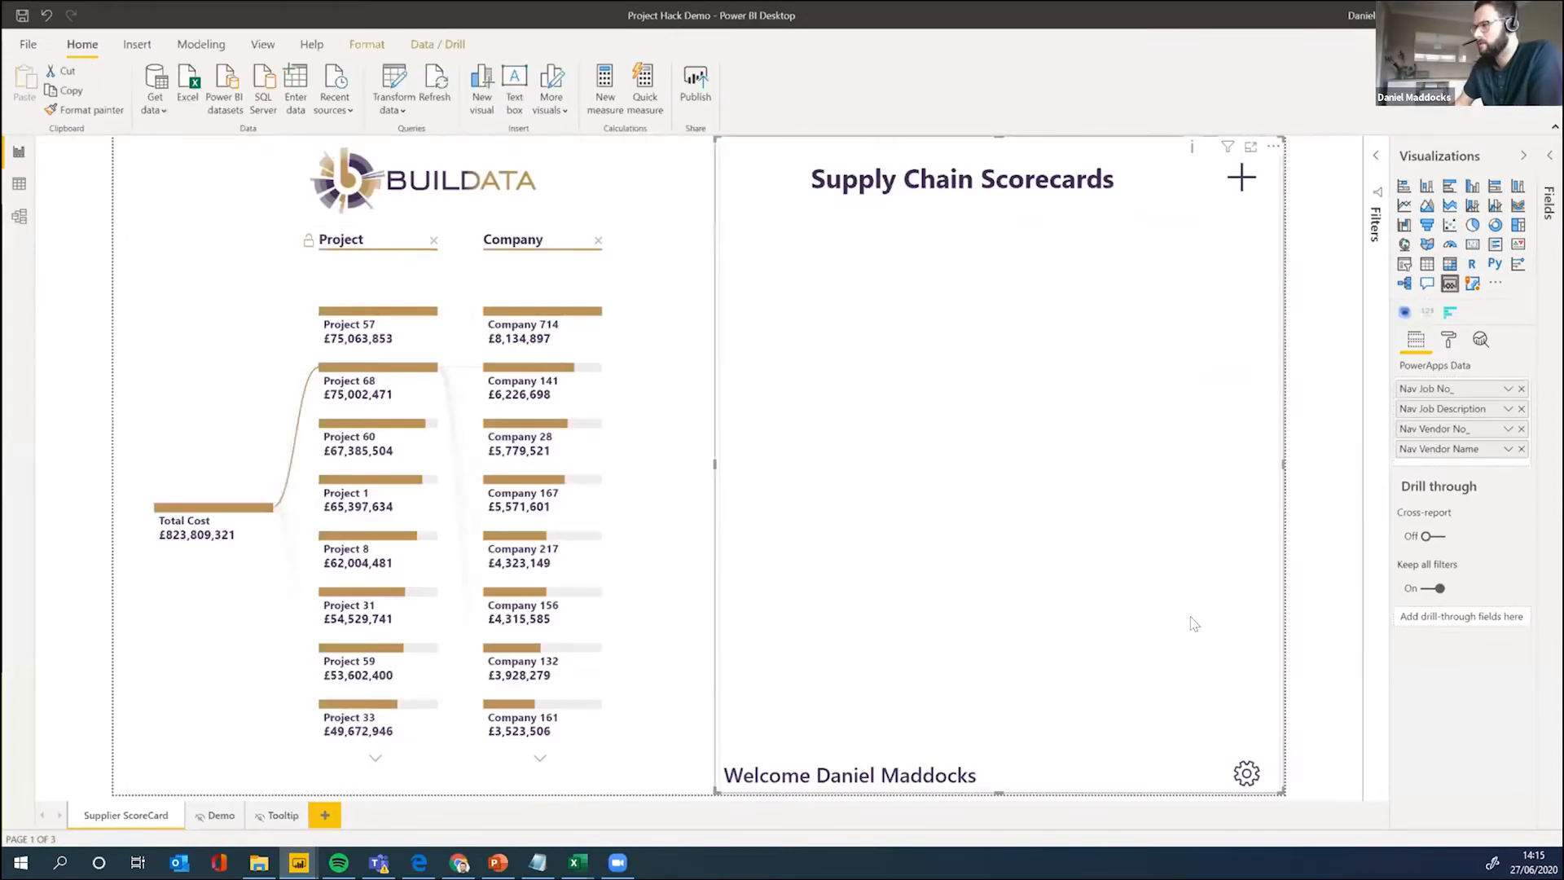
{"action": "left_click", "coordinate": [220, 815]}
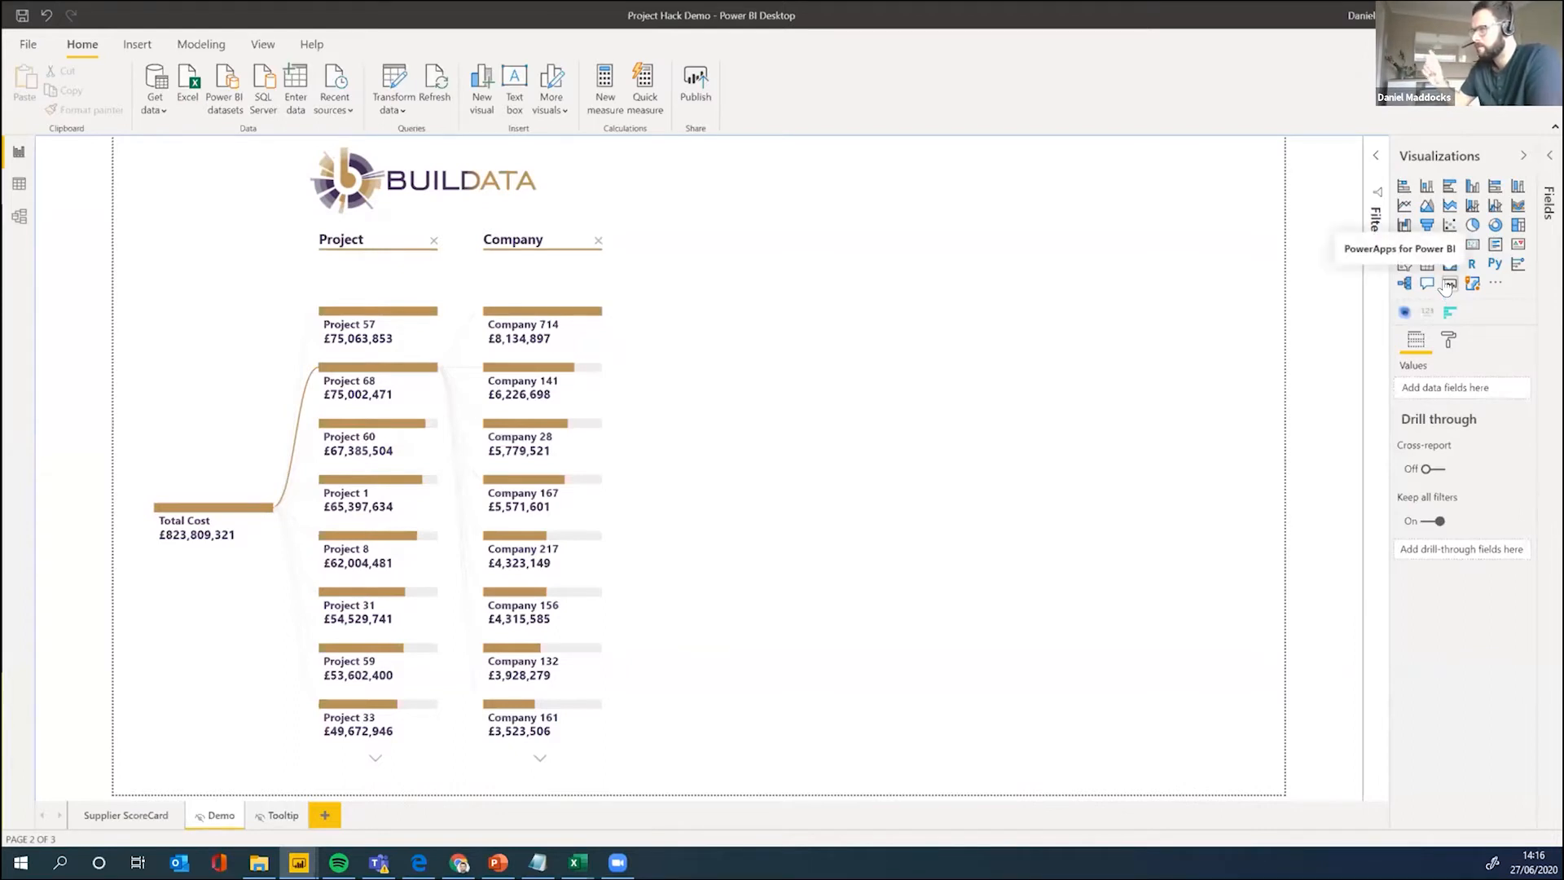
Step: Check the options for getting more visuals, and add a PowerApps for Power BI visual to the Demo page
{"action": "left_click", "coordinate": [1494, 285]}
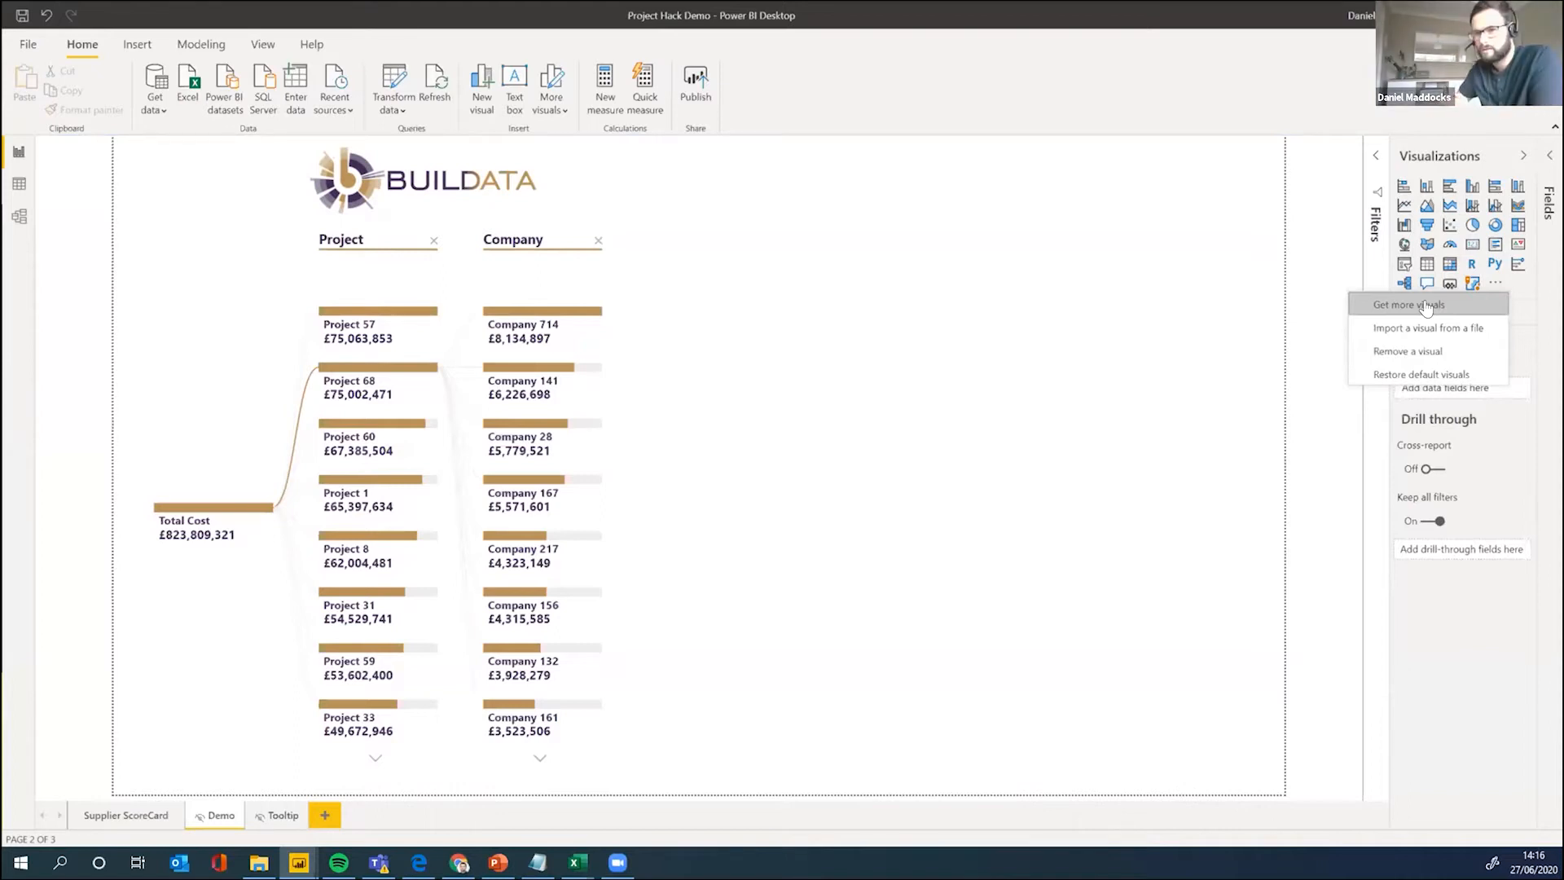
{"action": "left_click", "coordinate": [1155, 336]}
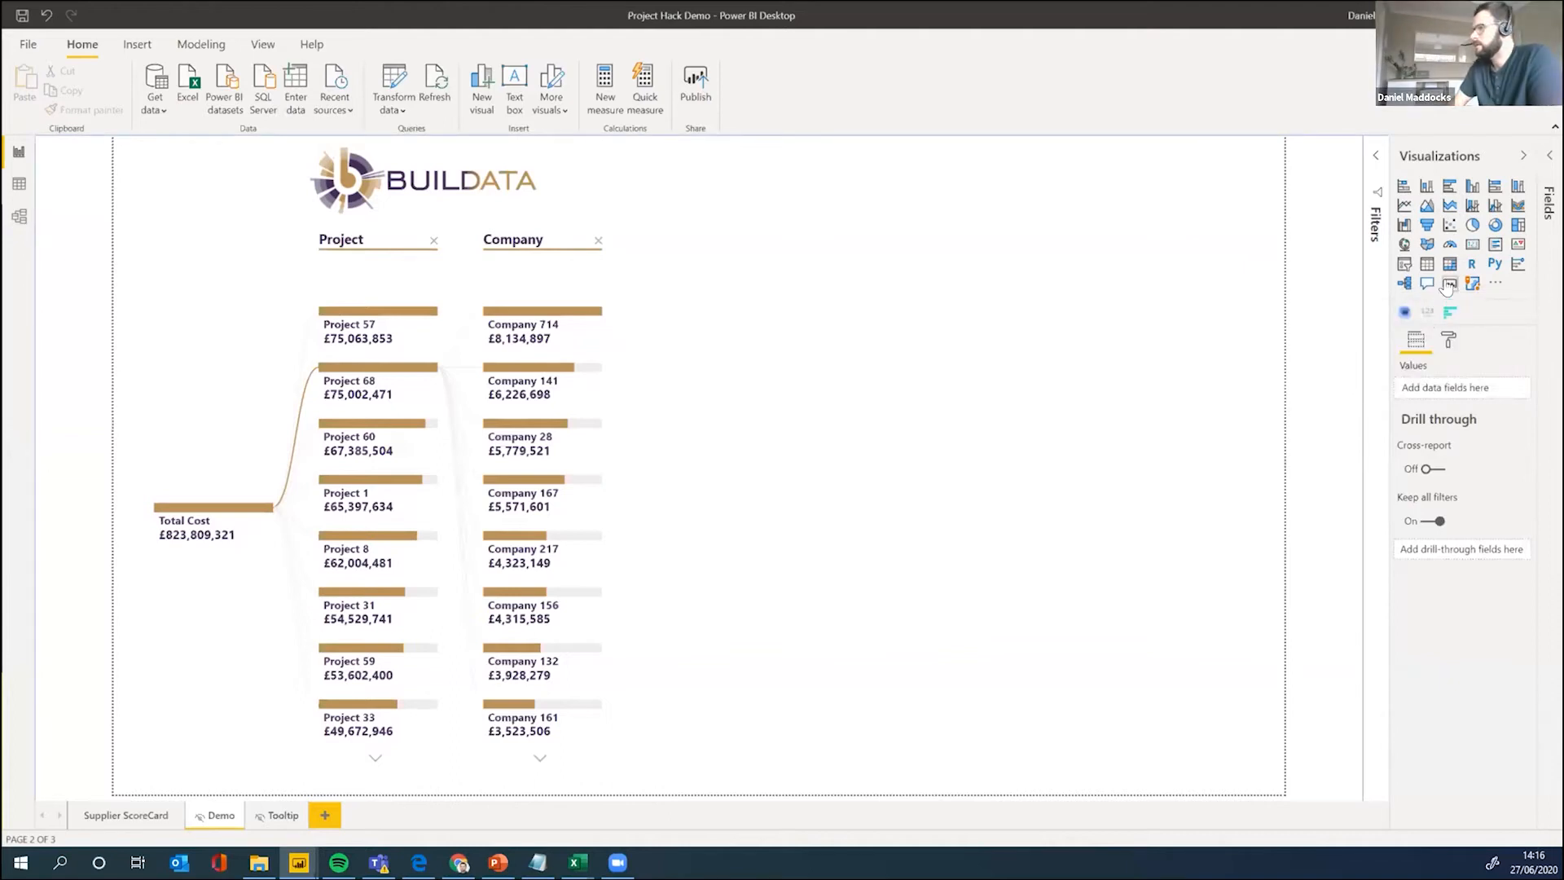
{"action": "left_click", "coordinate": [1447, 285]}
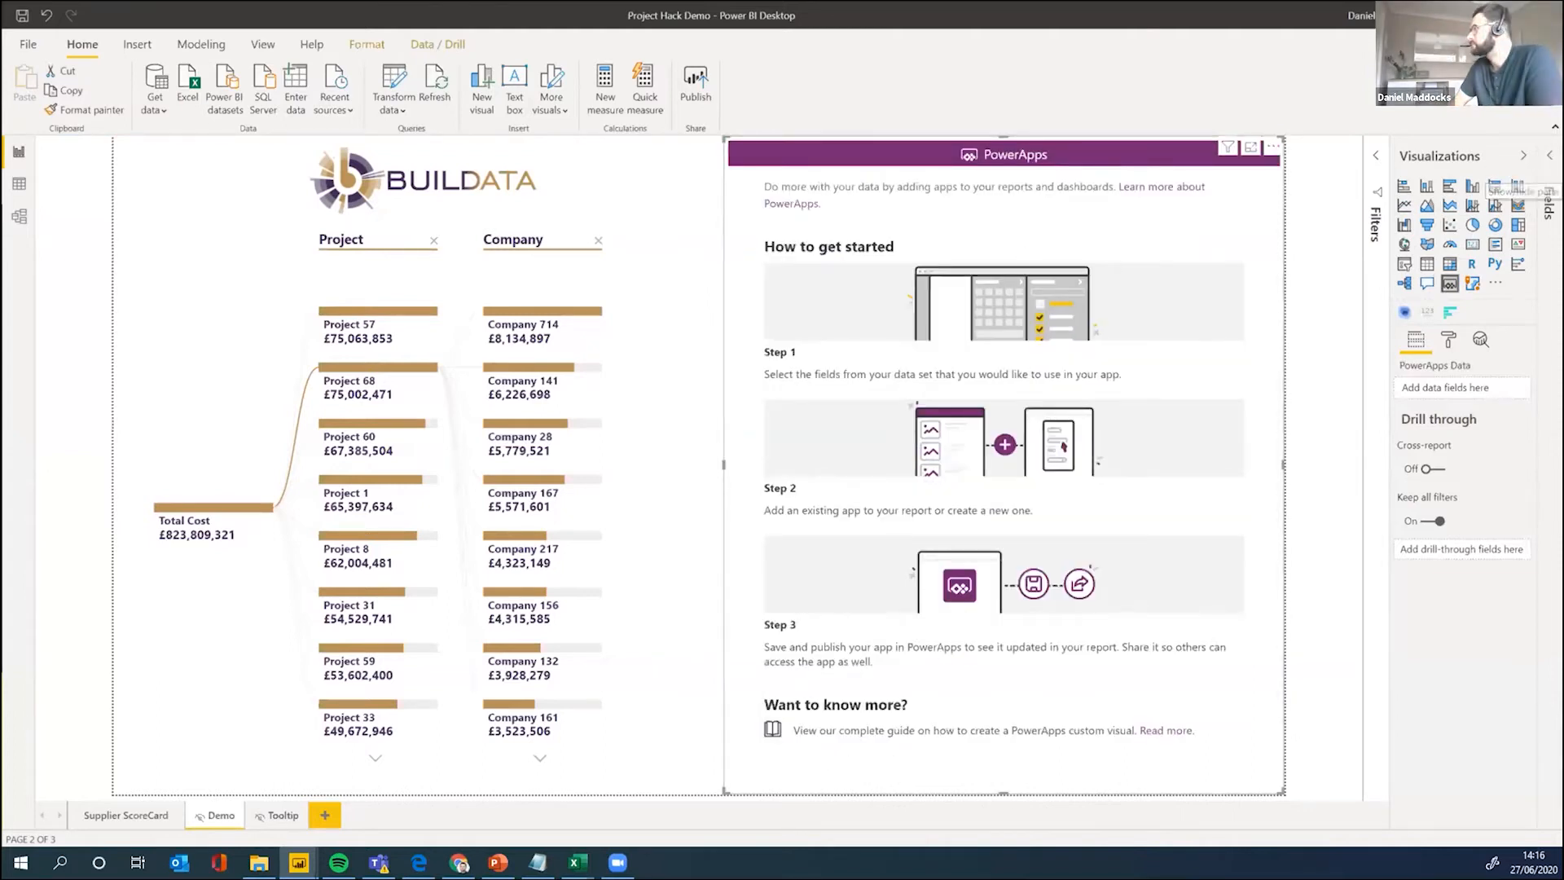
Step: Add the Nav Job No_ and Nav Job Description fields from the Job table to the PowerApps visual's data
{"action": "left_click", "coordinate": [1549, 201]}
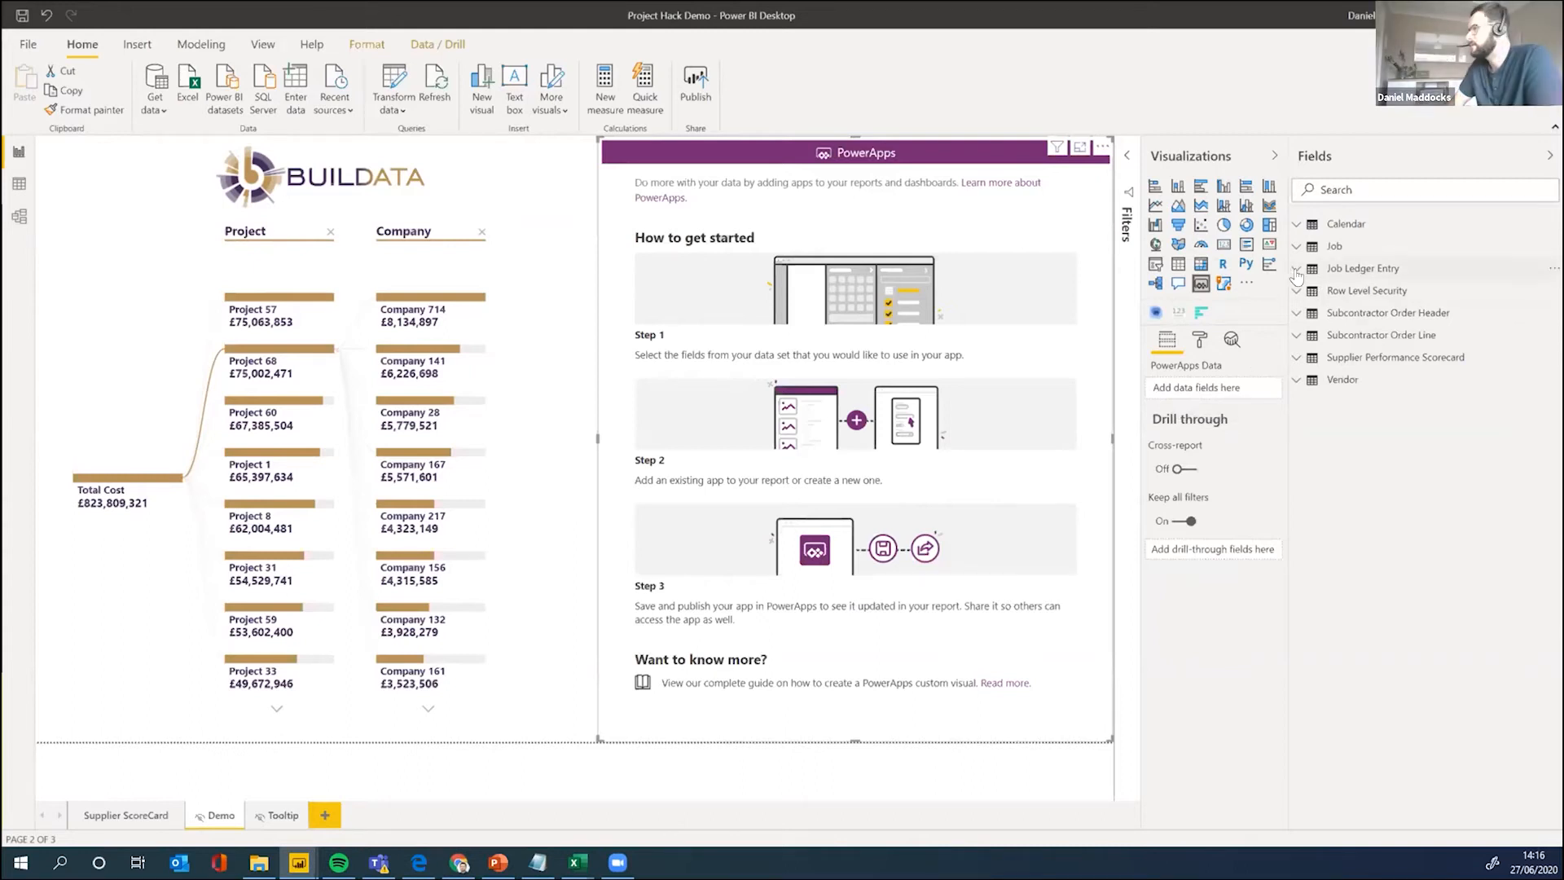
{"action": "left_click", "coordinate": [1330, 247]}
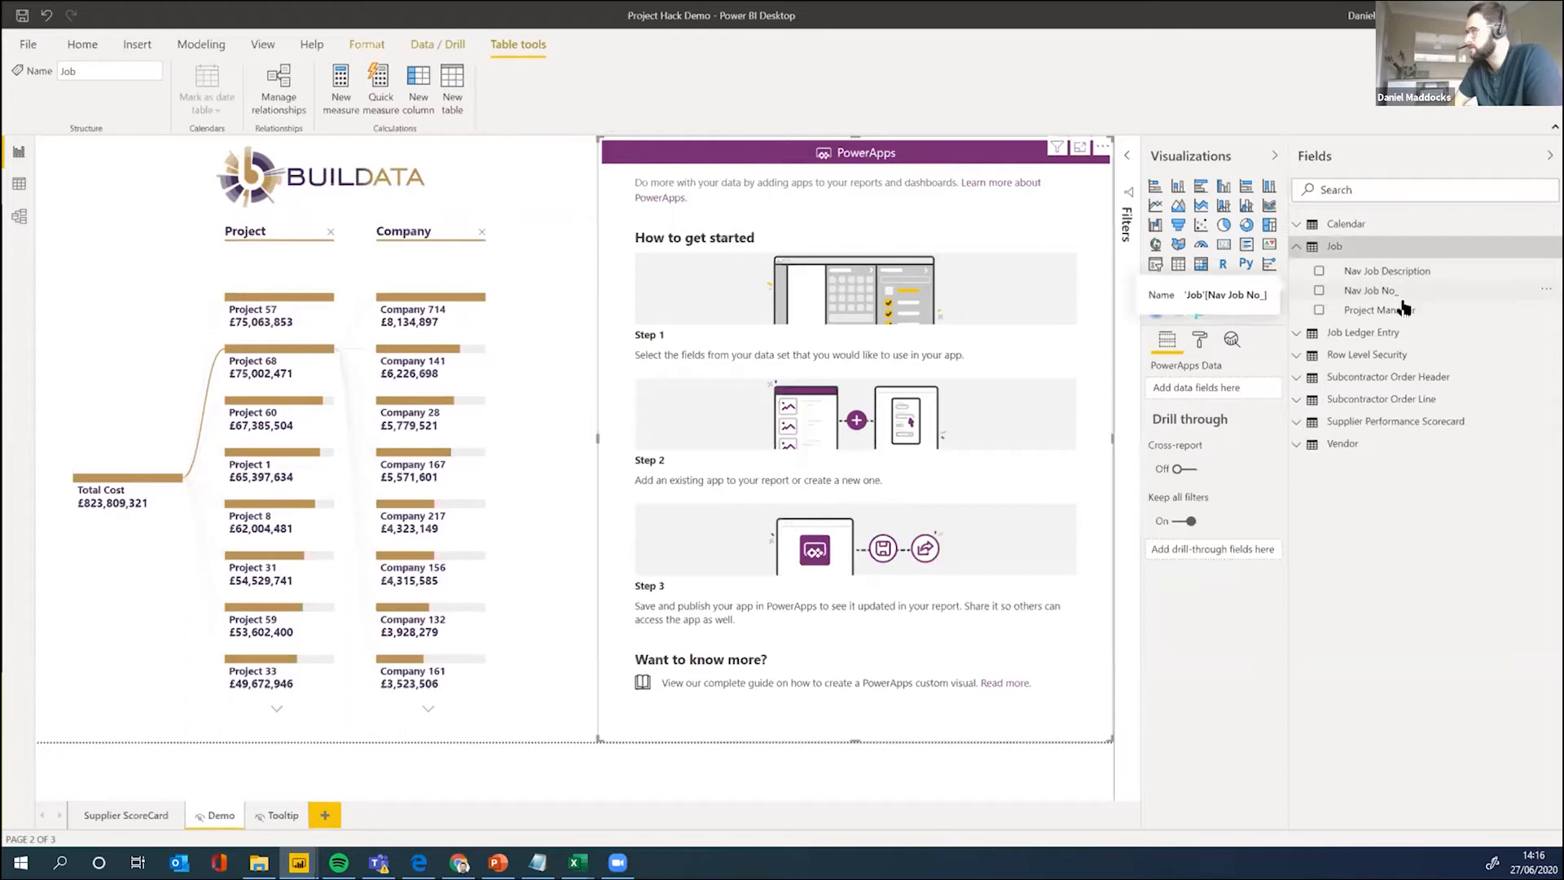
{"action": "left_click_drag", "start_coordinate": [1387, 289], "coordinate": [1217, 388]}
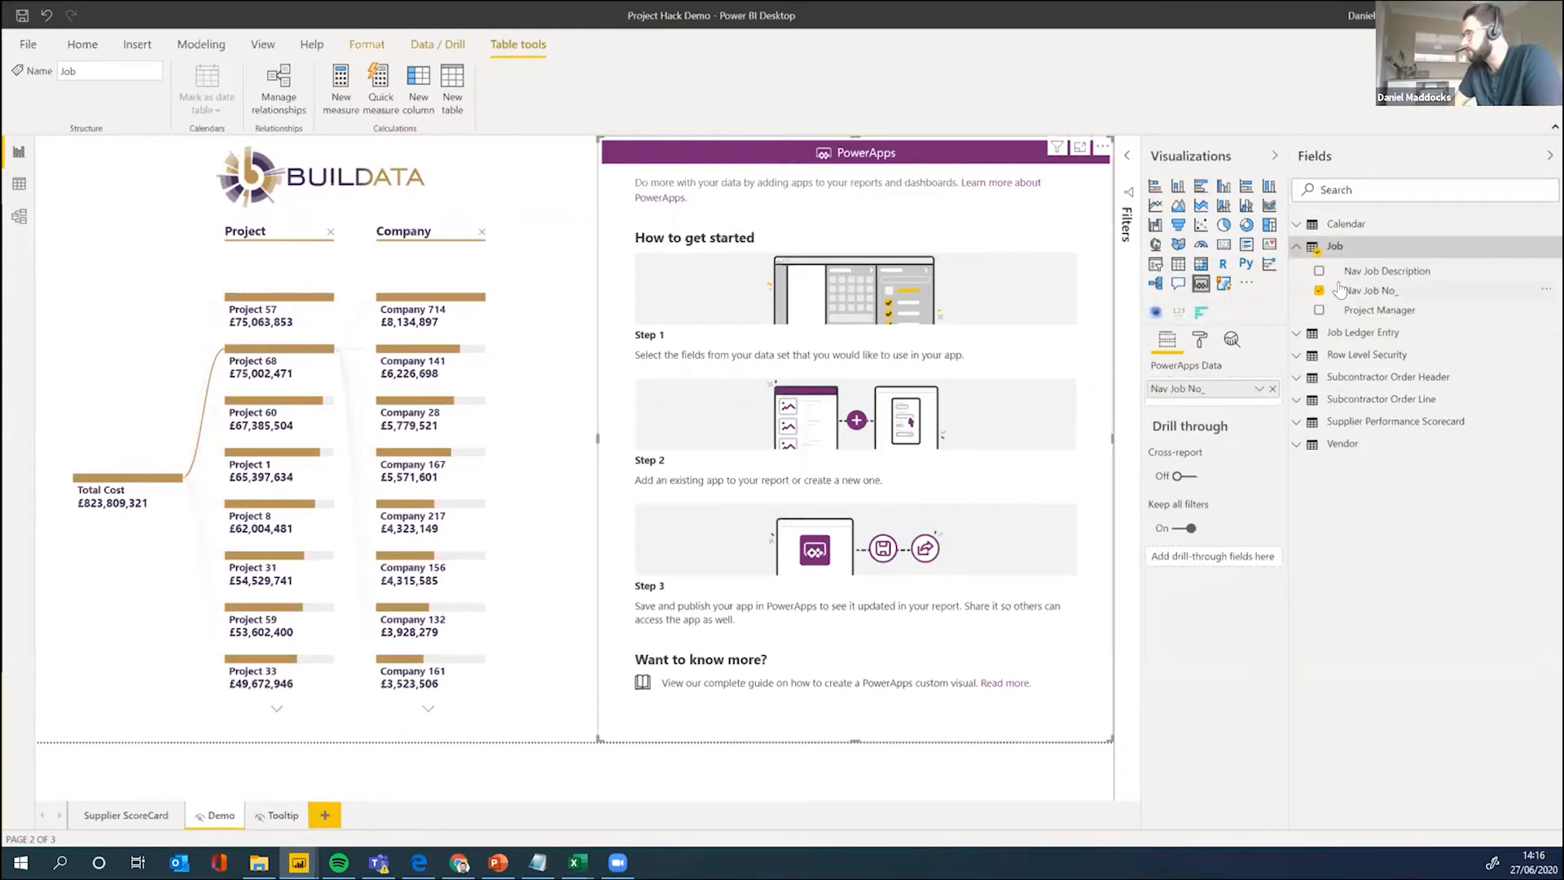
{"action": "left_click_drag", "start_coordinate": [1407, 281], "coordinate": [1251, 407]}
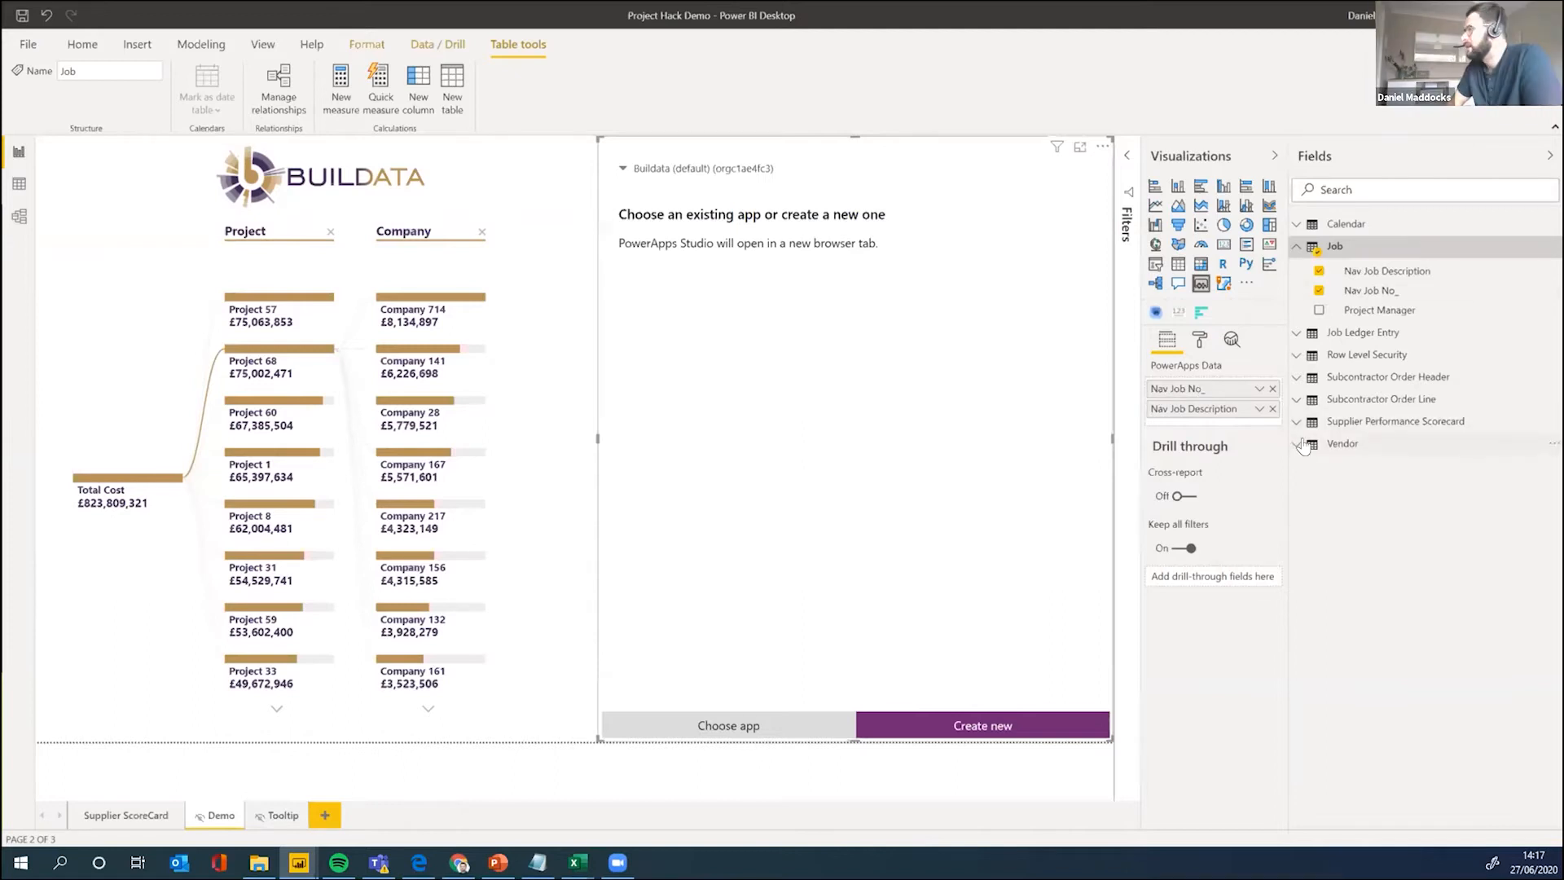
Step: Add the Nav Vendor Name and Nav Vendor No_ fields from the Vendor table to the PowerApps visual, and collapse the Visualizations and Fields panes
{"action": "left_click", "coordinate": [1368, 442]}
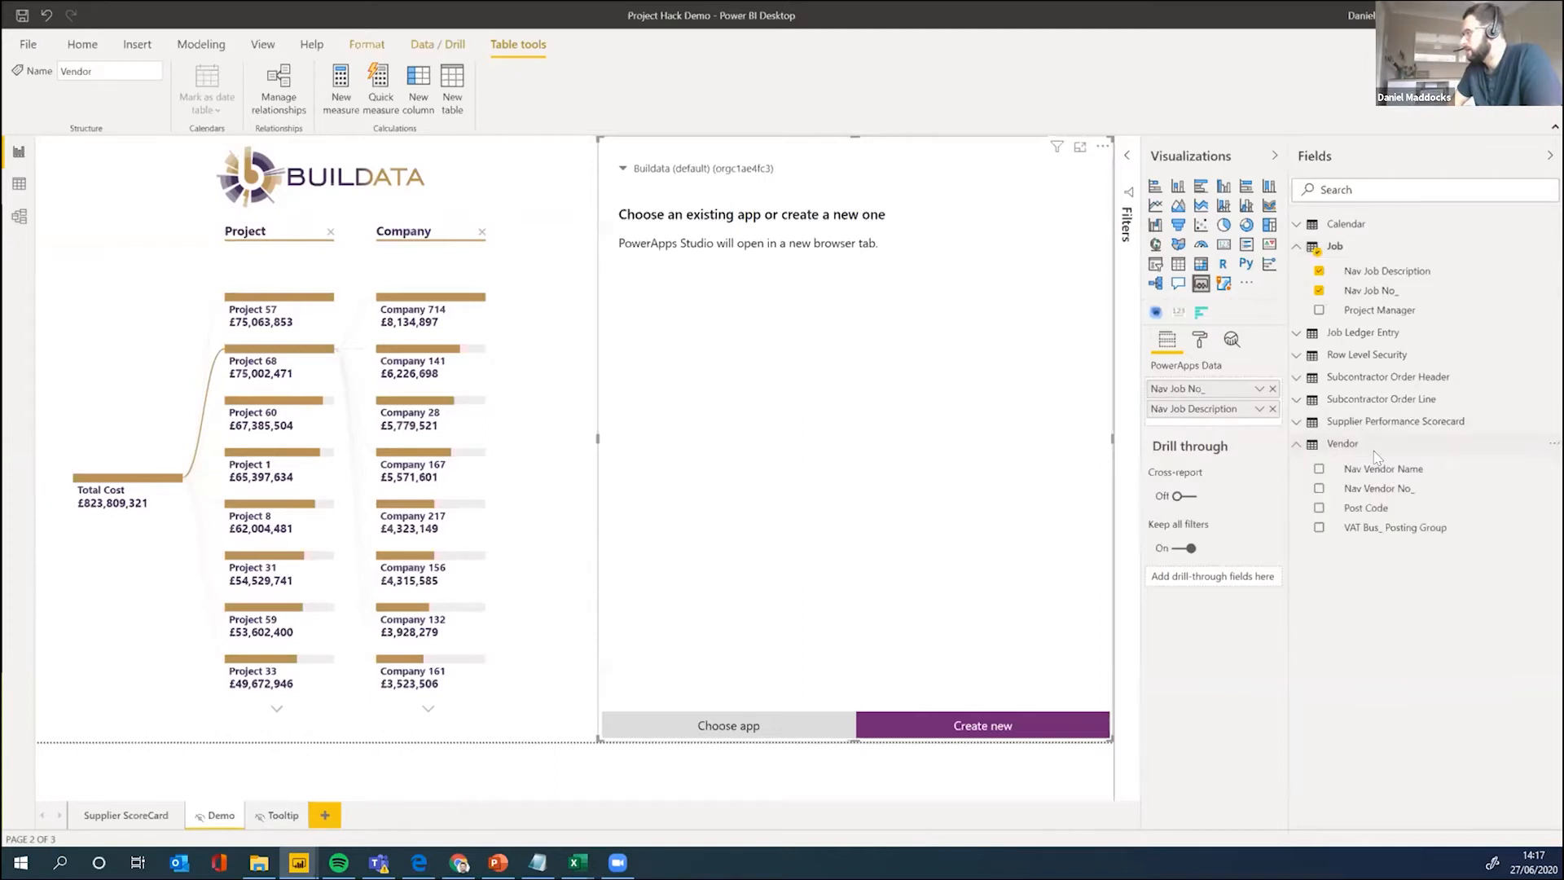
{"action": "left_click_drag", "start_coordinate": [1444, 470], "coordinate": [1268, 416]}
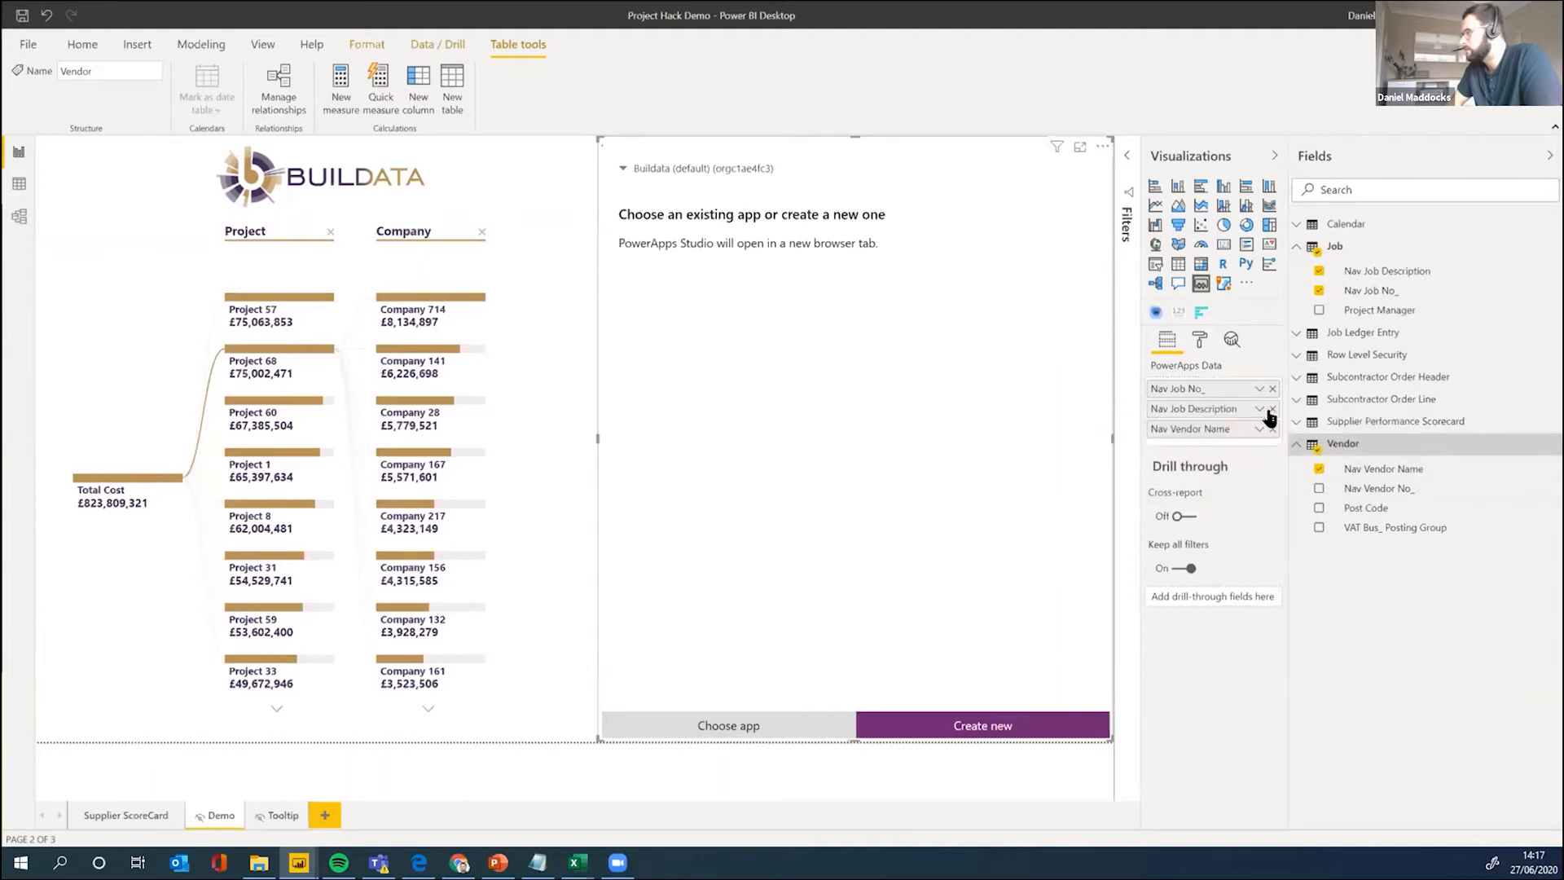
{"action": "left_click_drag", "start_coordinate": [1401, 489], "coordinate": [1246, 432]}
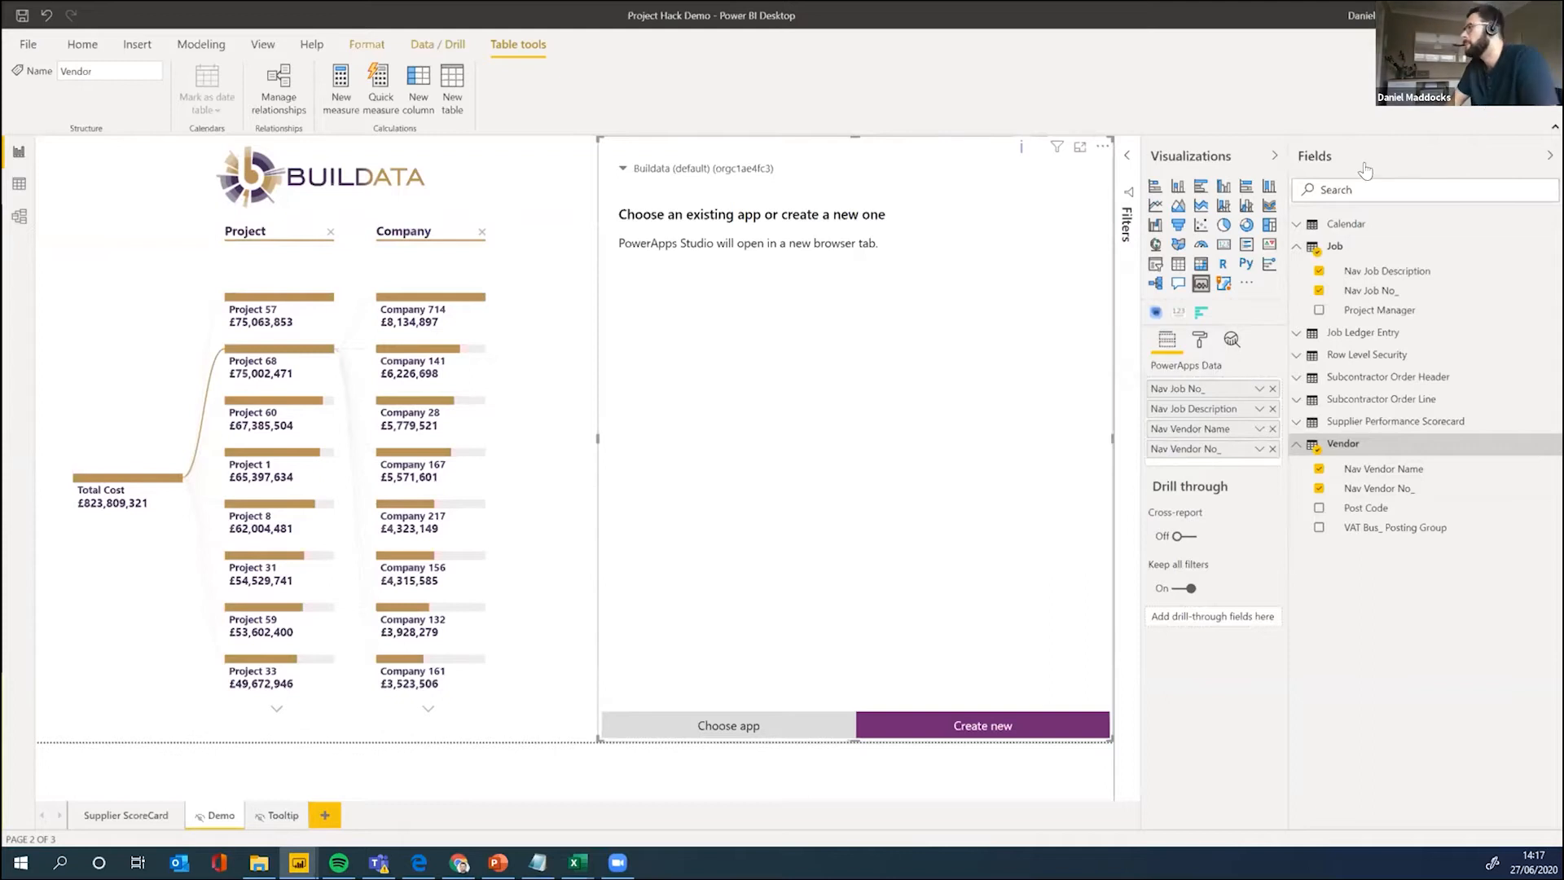
{"action": "left_click", "coordinate": [1210, 156]}
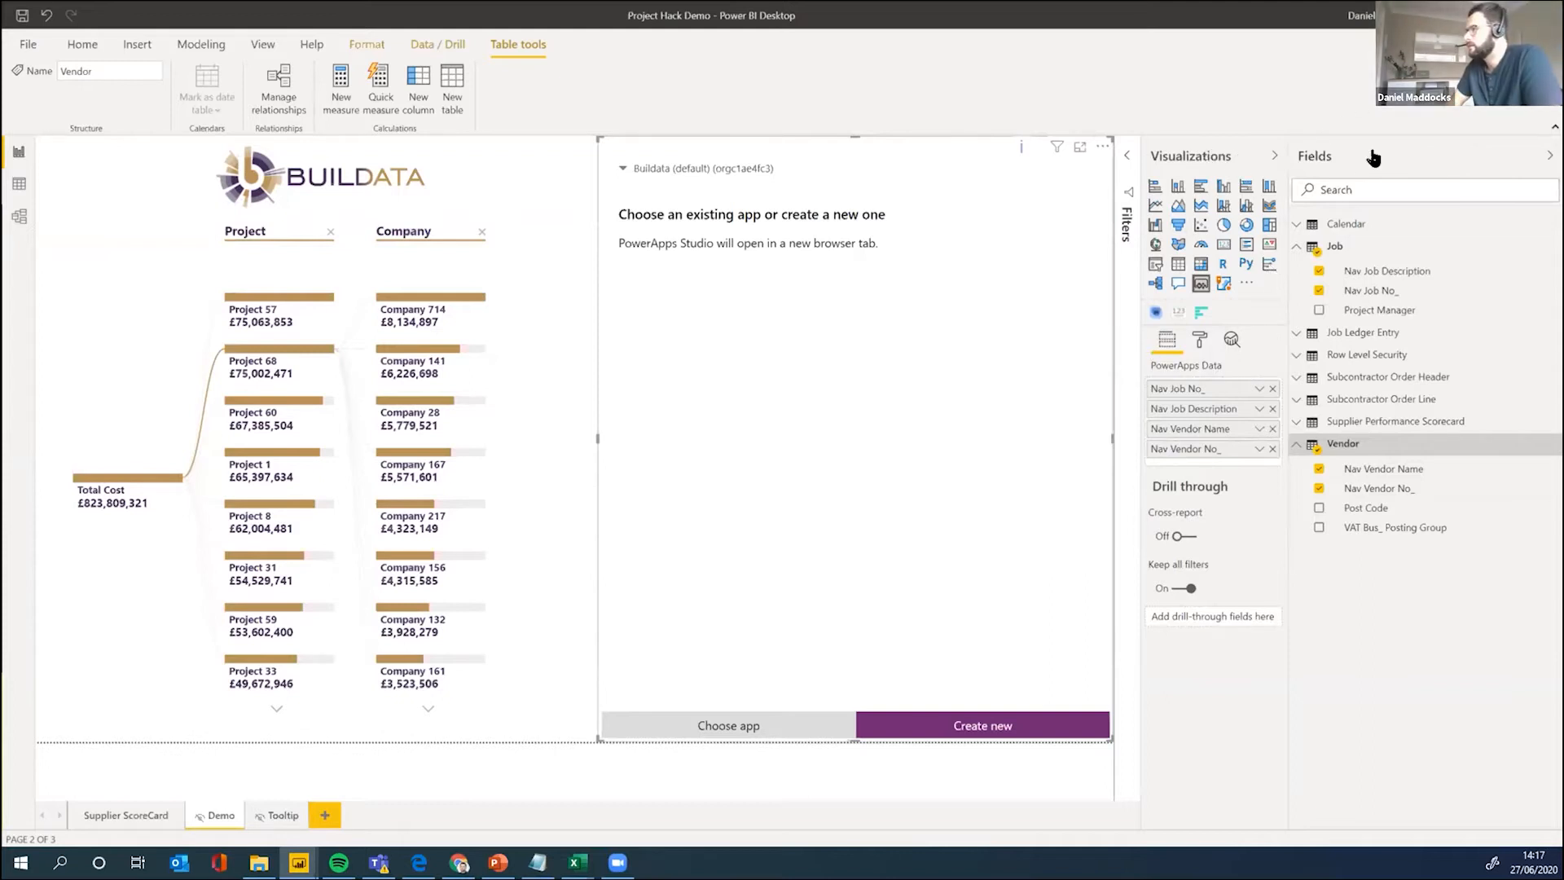
{"action": "left_click", "coordinate": [1386, 165]}
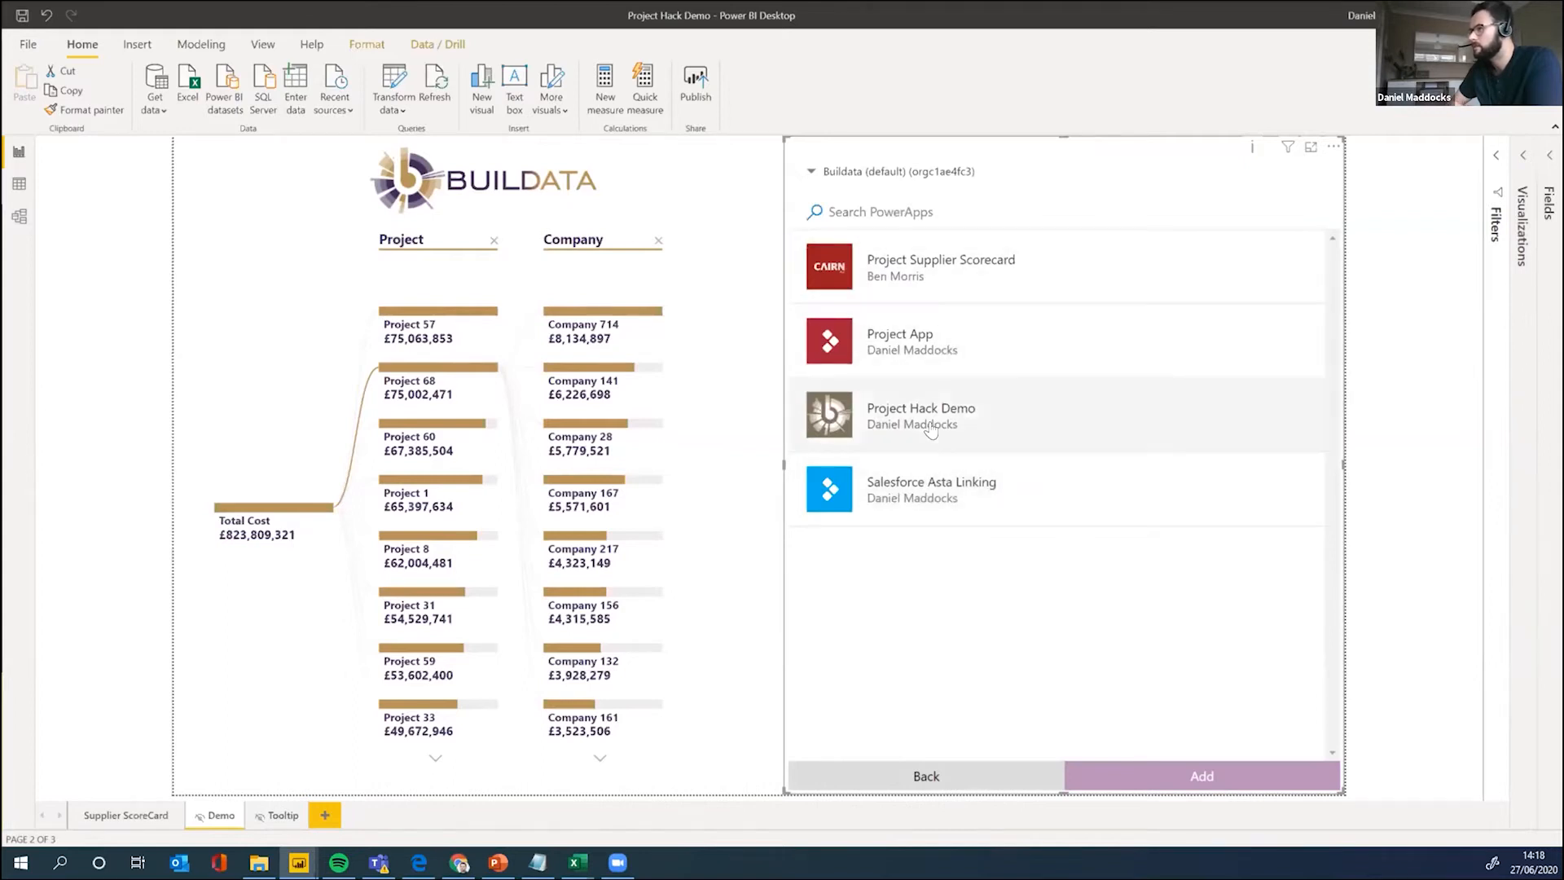
Step: Add the existing Project Hack Demo app to the visual, open it in PowerApps Studio, and skip the welcome dialog
{"action": "left_click", "coordinate": [1226, 775]}
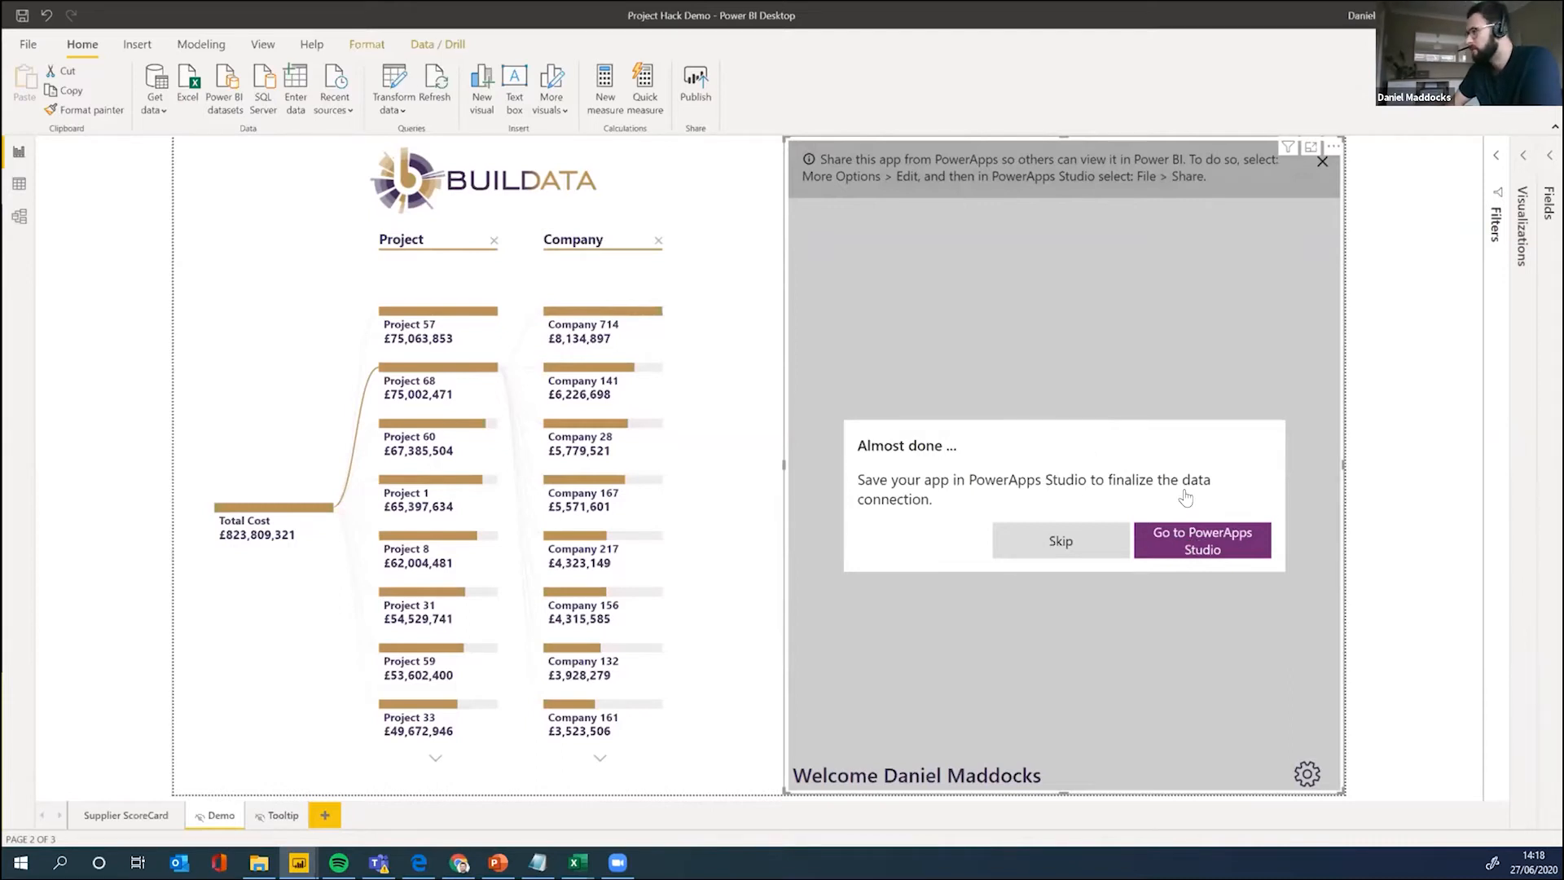
{"action": "left_click", "coordinate": [1204, 543]}
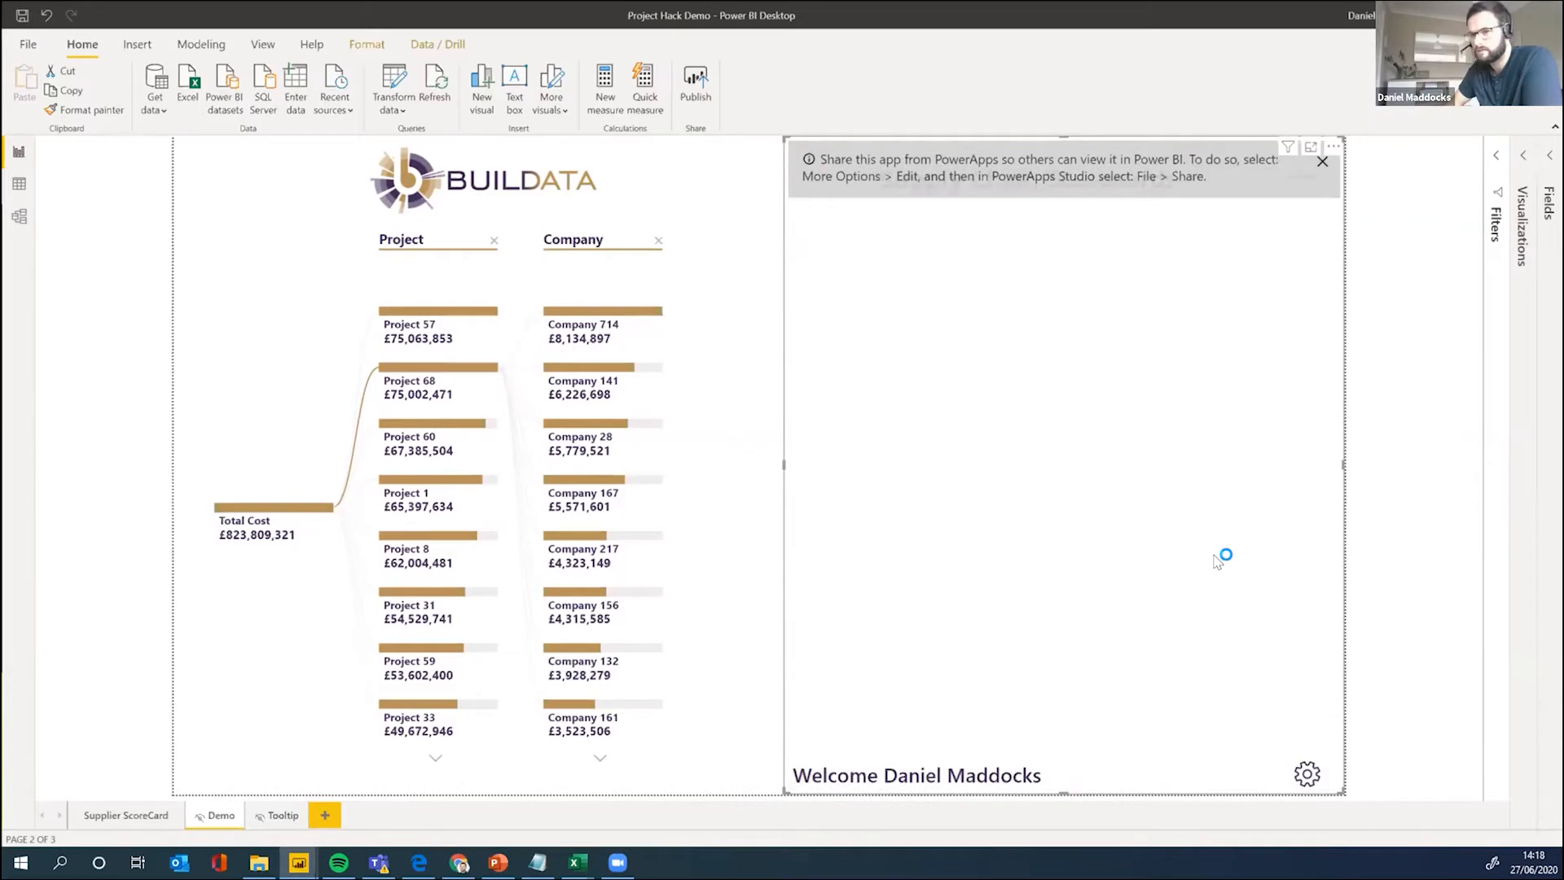
{"action": "left_click", "coordinate": [859, 497]}
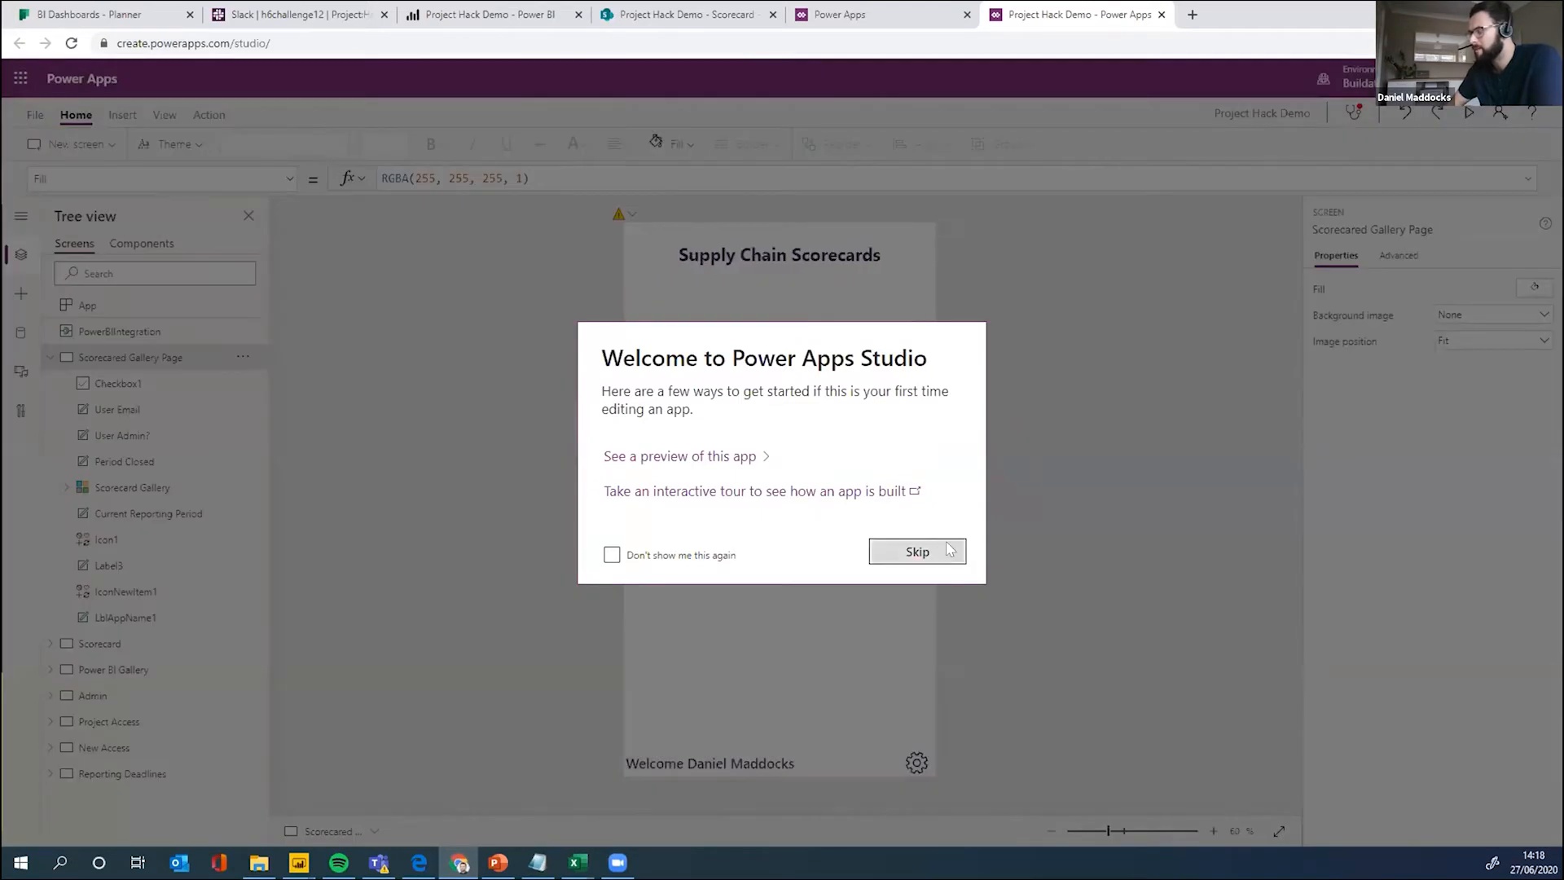
{"action": "left_click", "coordinate": [949, 551]}
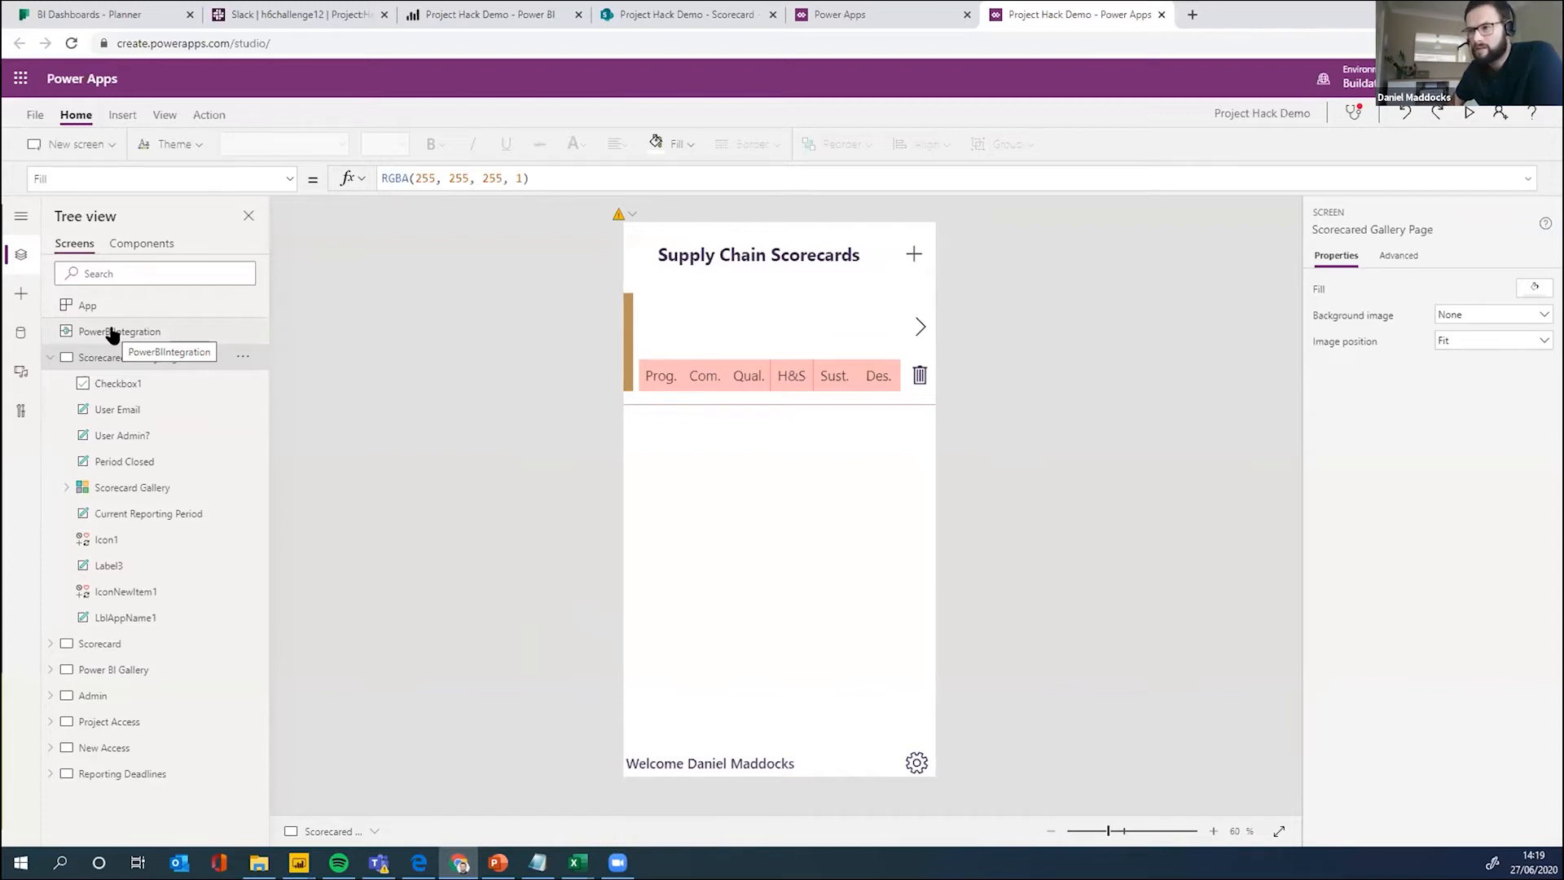
Step: Check the PowerBIIntegration object, collapse the Scorecared Gallery Page, and open and expand the Power BI Gallery screen
{"action": "left_click", "coordinate": [152, 330]}
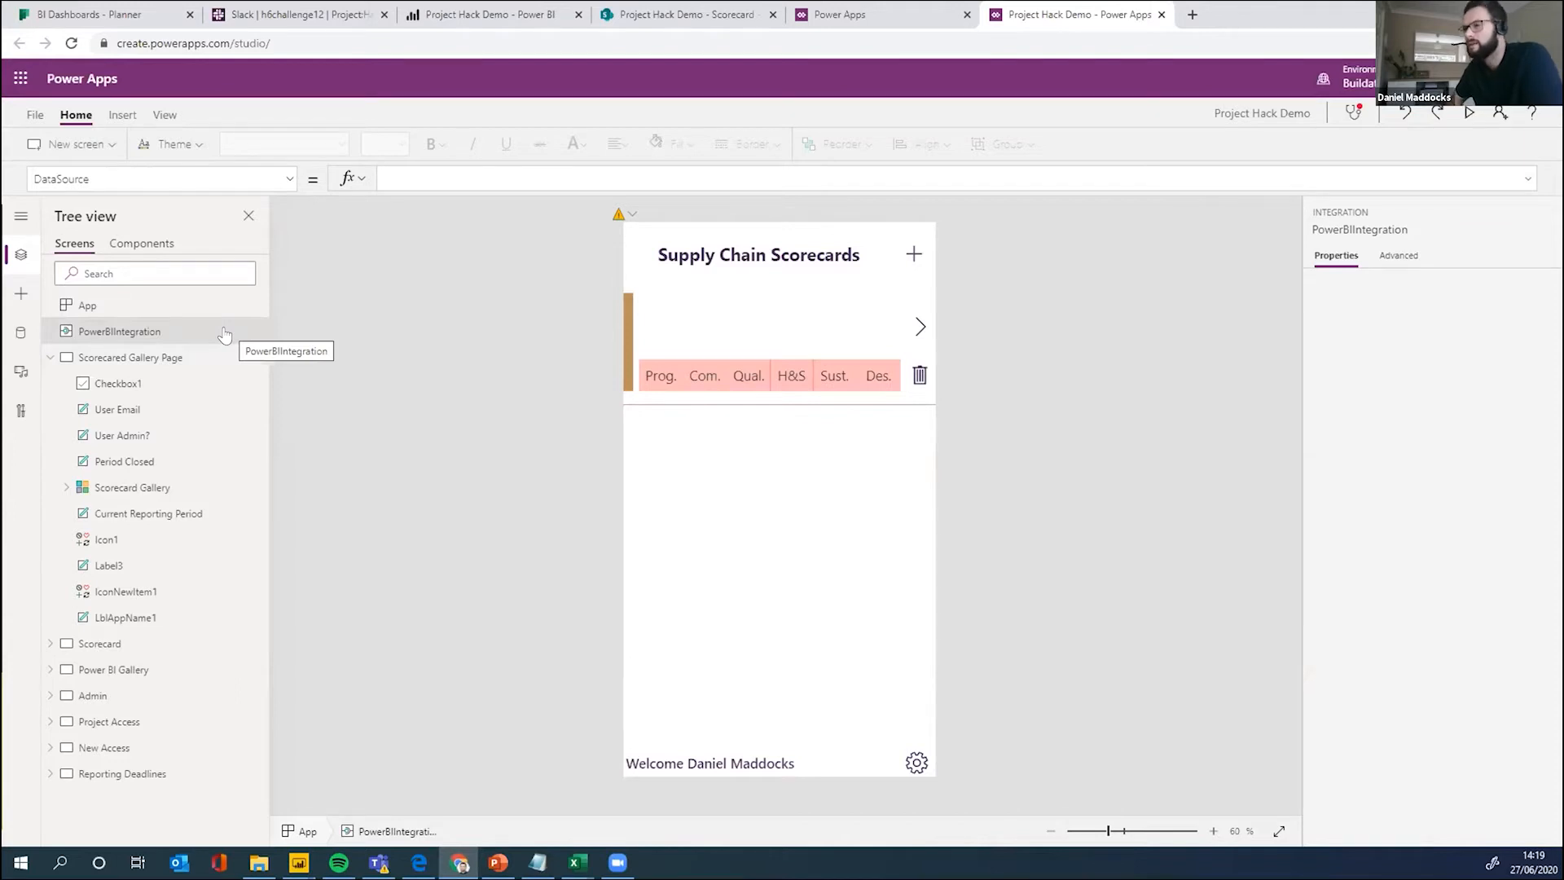
{"action": "left_click", "coordinate": [47, 358]}
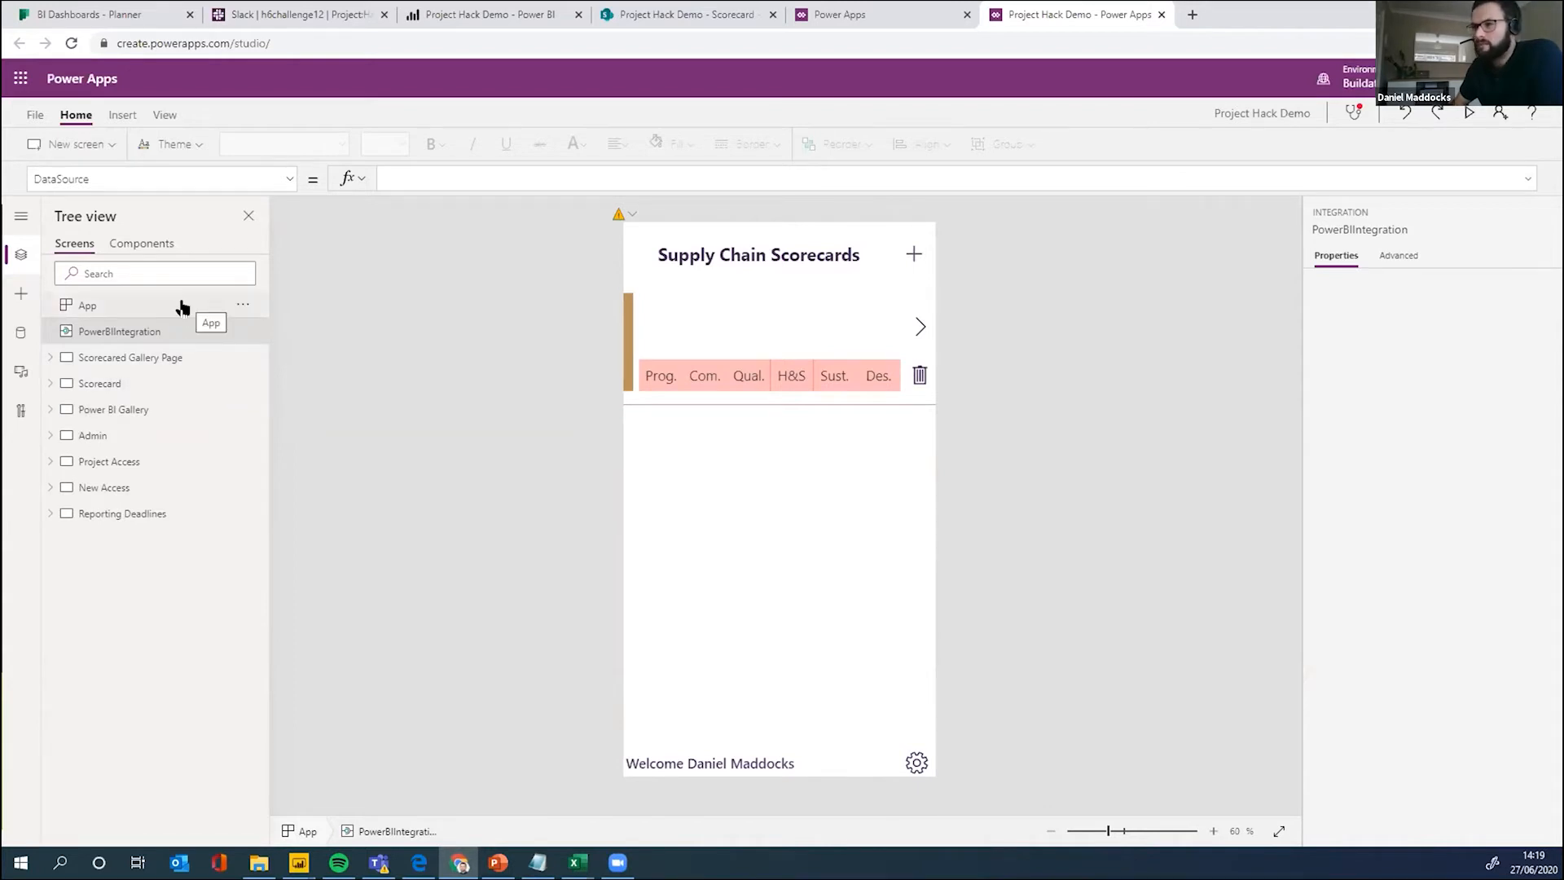
{"action": "left_click", "coordinate": [153, 411]}
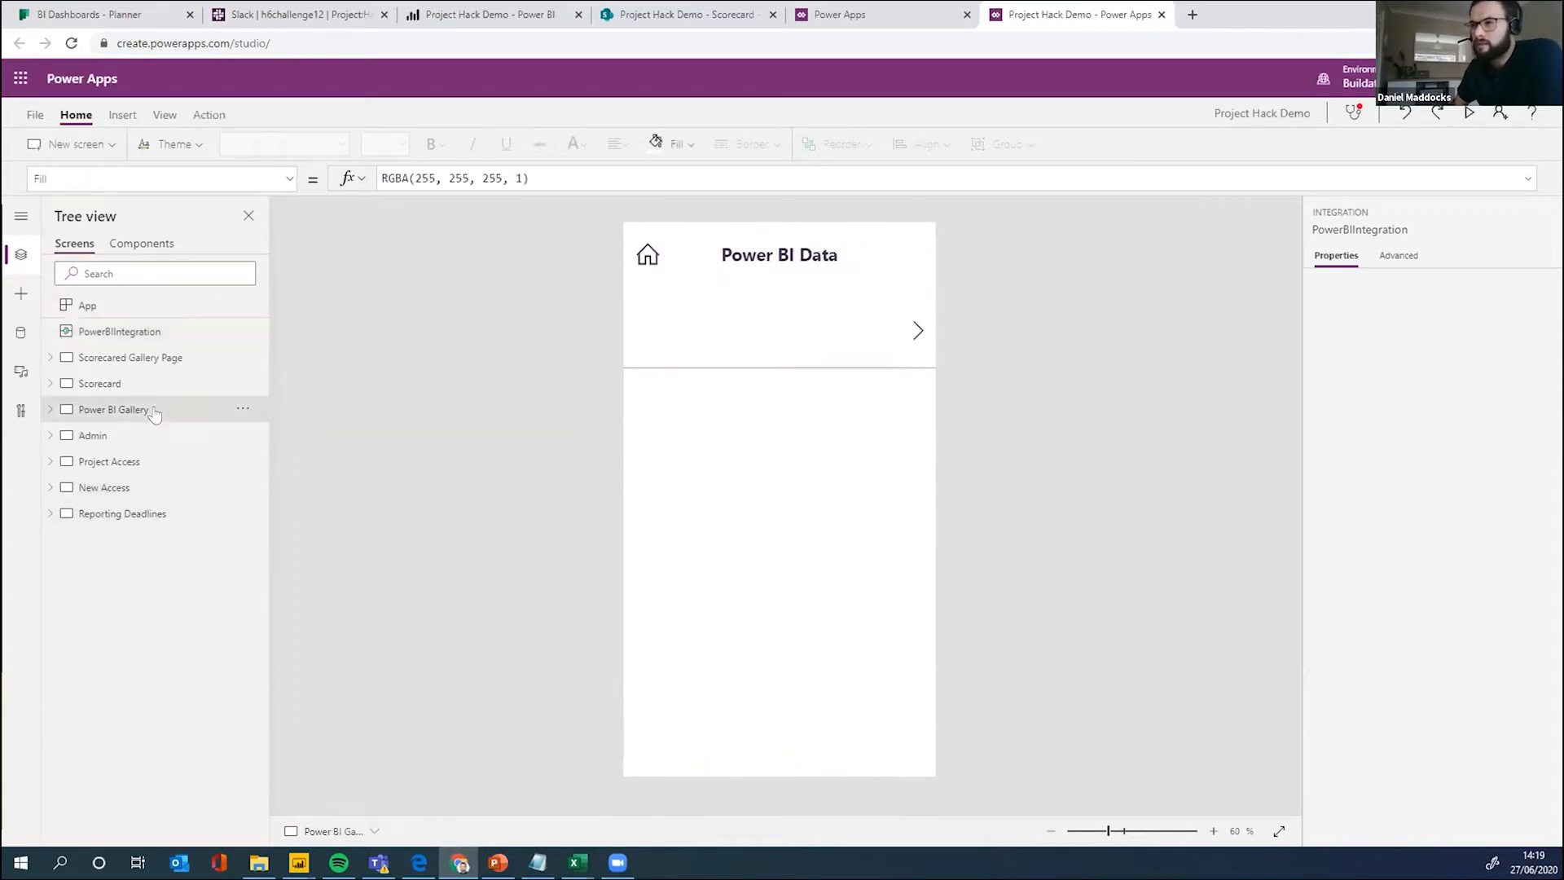
{"action": "left_click", "coordinate": [49, 409]}
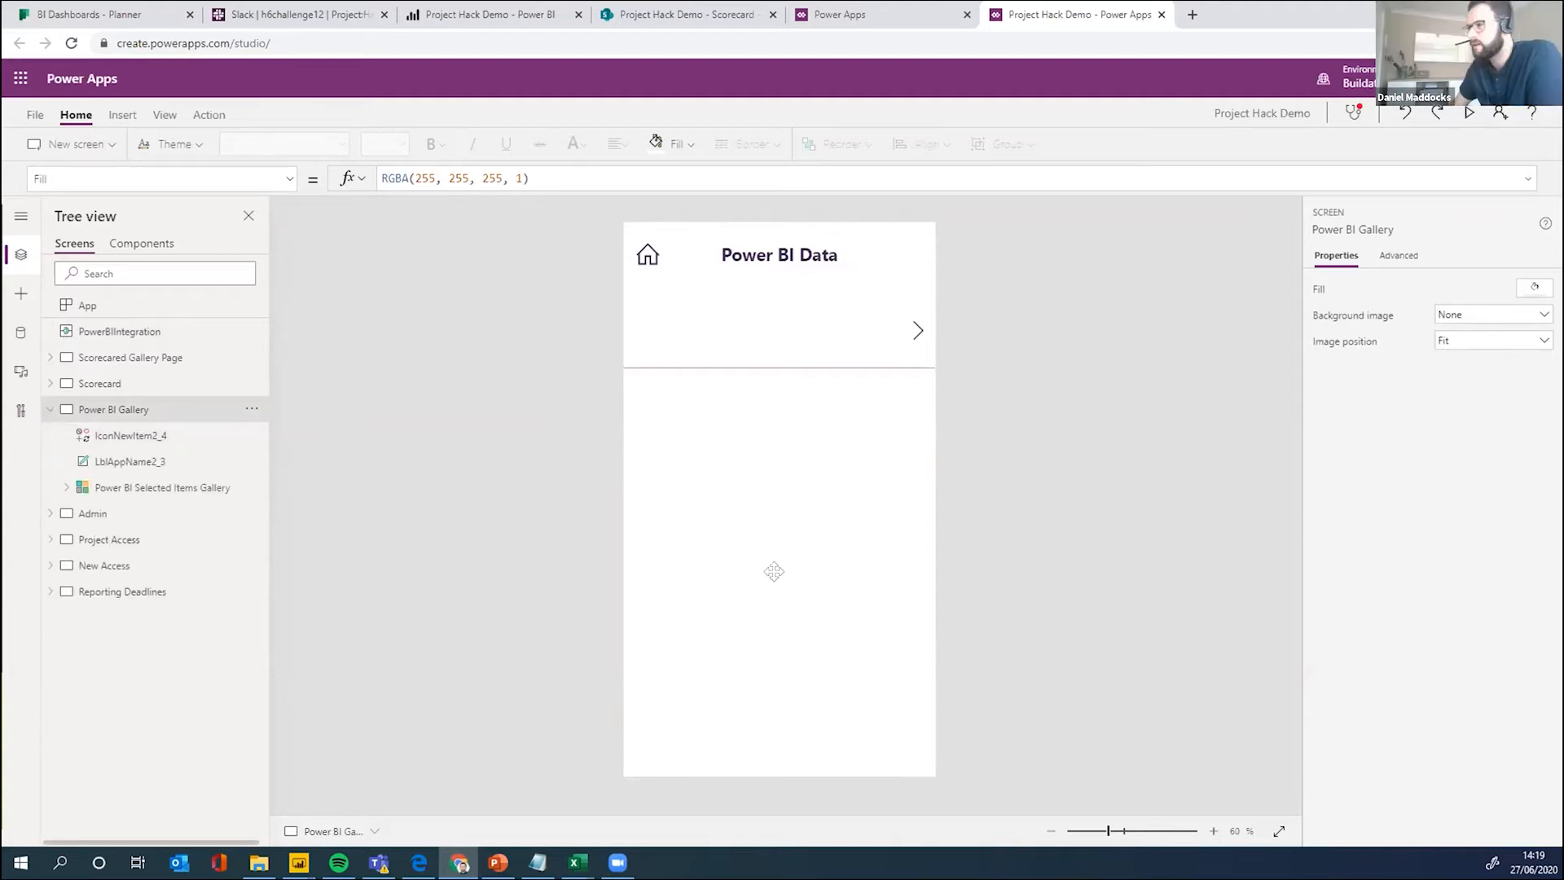
Step: Examine the Items formula of the Power BI Selected Items Gallery
{"action": "left_click", "coordinate": [761, 339]}
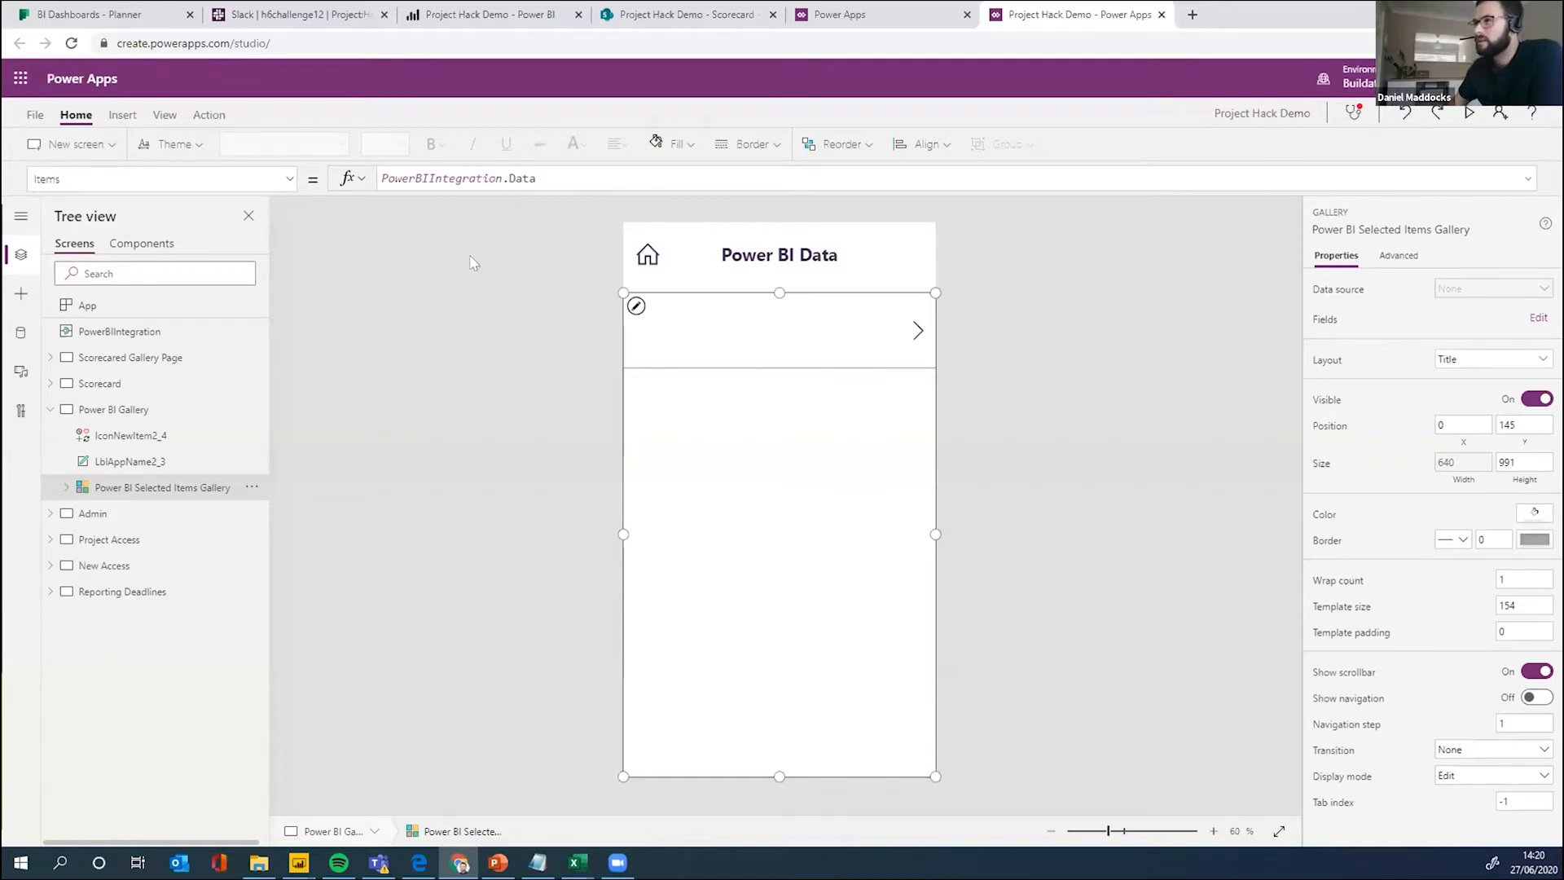
{"action": "left_click", "coordinate": [557, 174]}
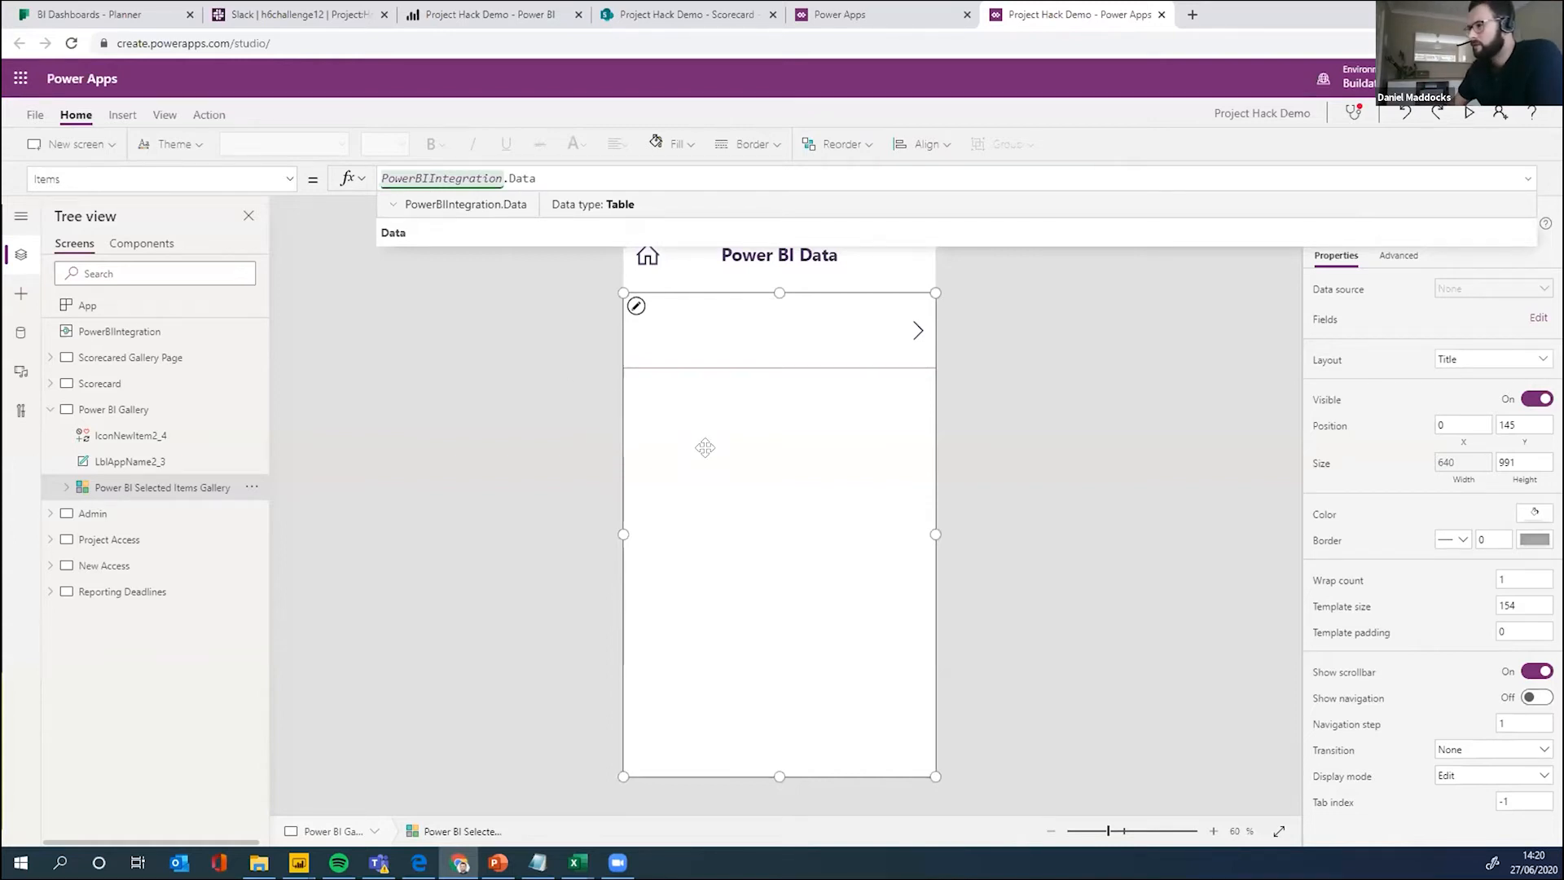
{"action": "triple_click", "coordinate": [590, 168]}
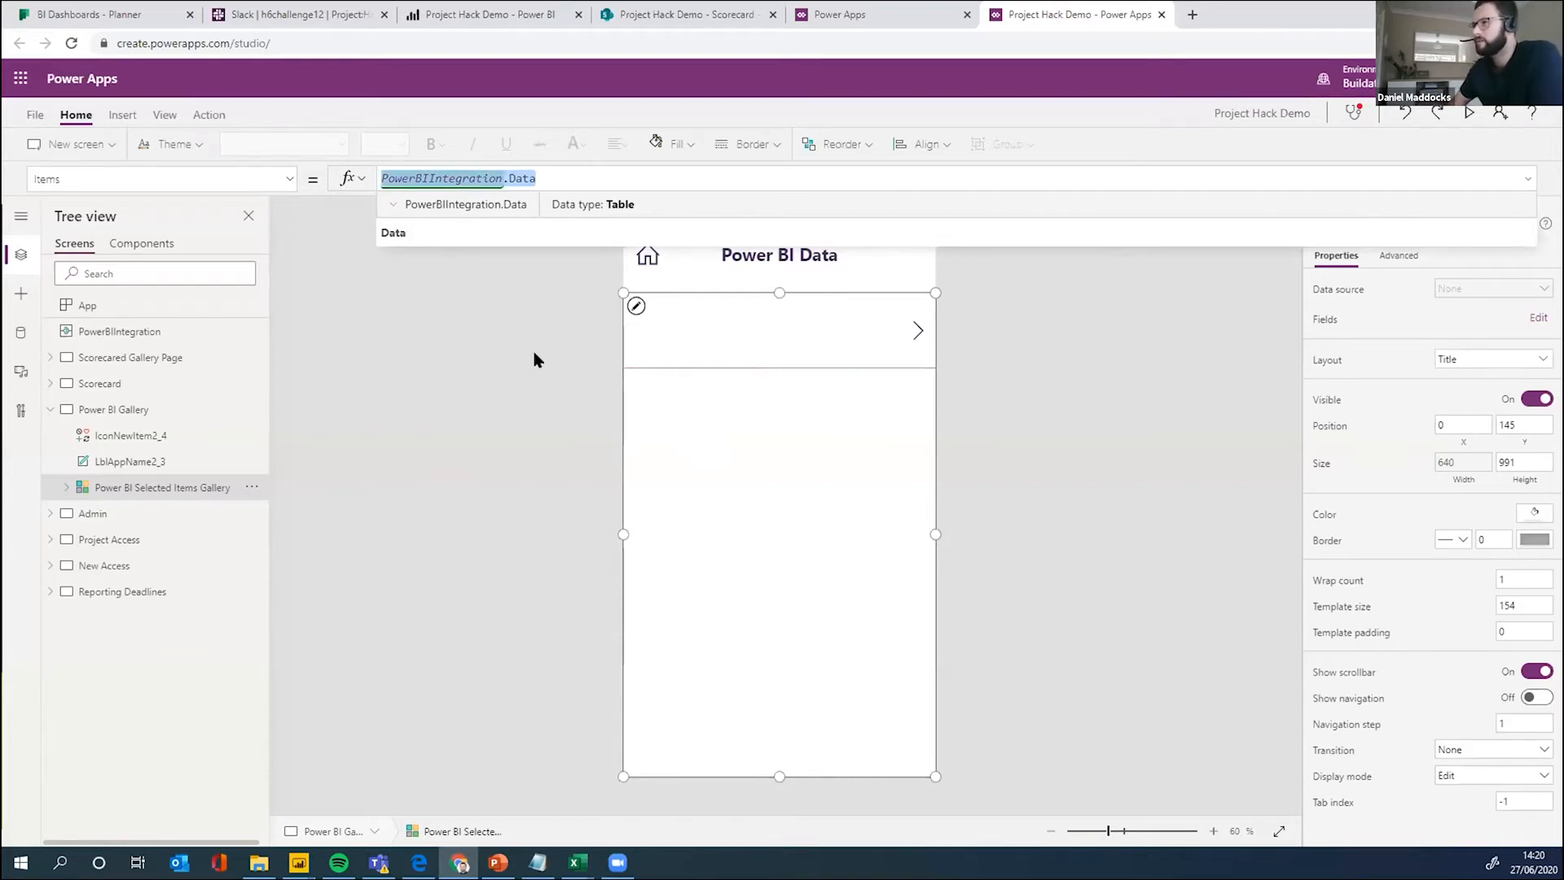
{"action": "left_click", "coordinate": [589, 174]}
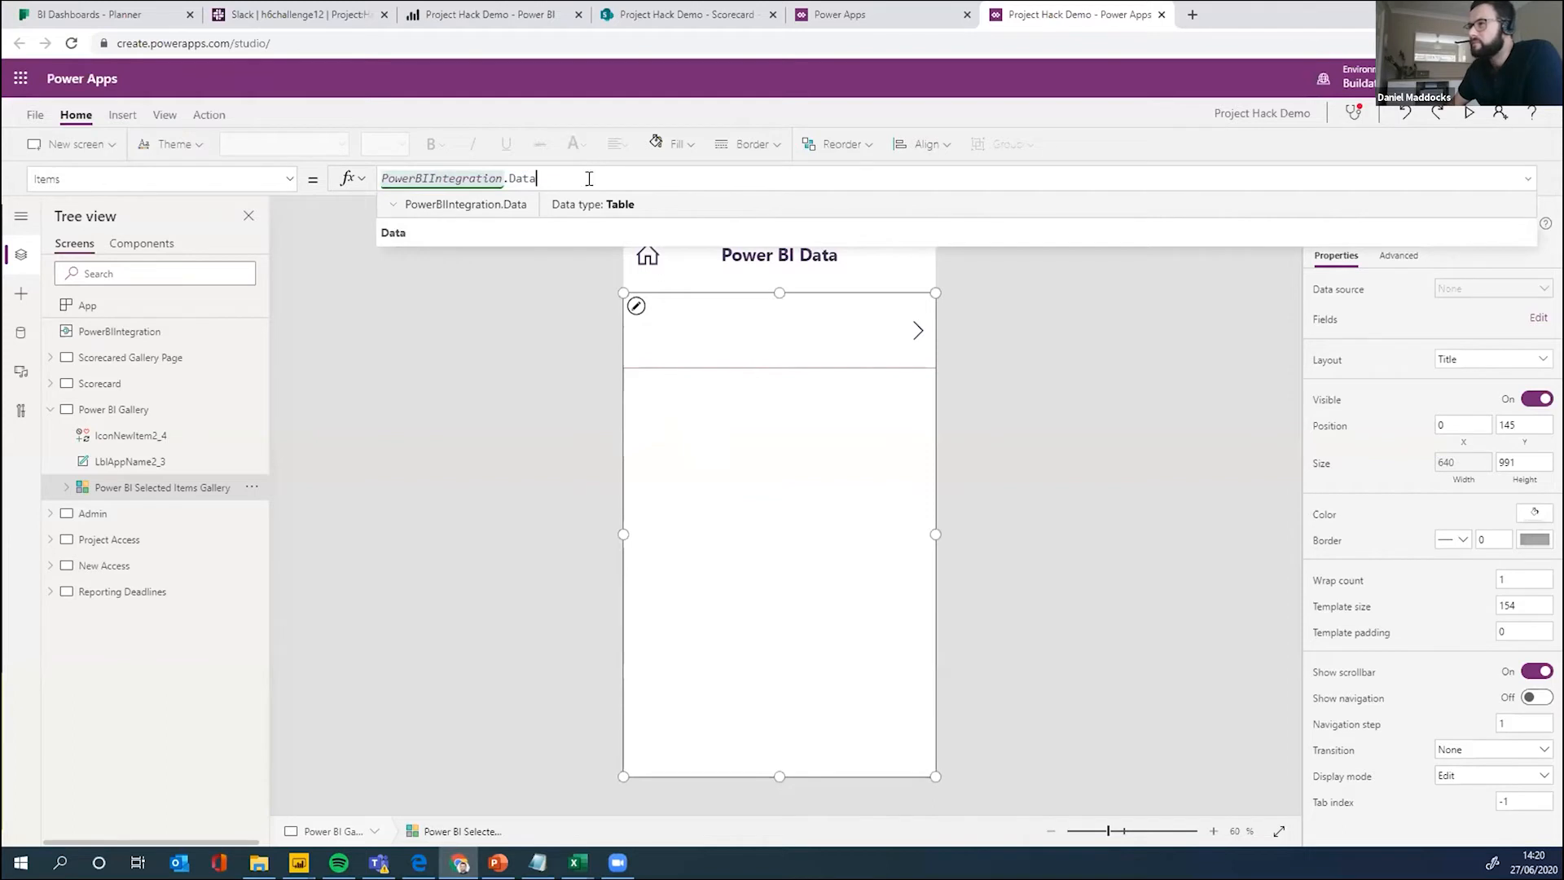
{"action": "left_click", "coordinate": [686, 500]}
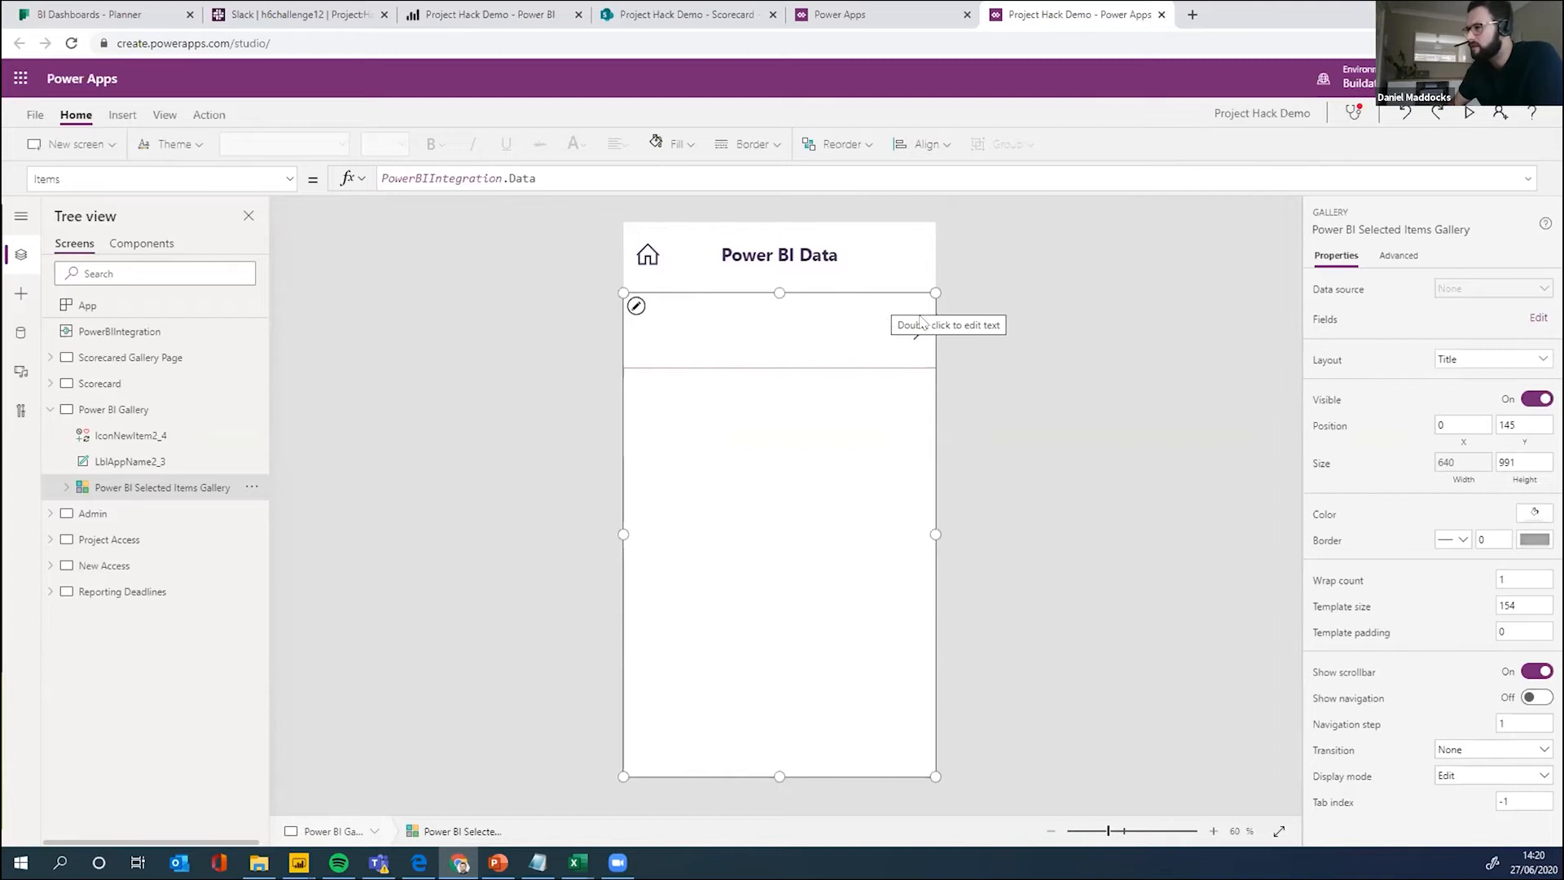
Step: Examine the Text formulas of the two title labels inside the Power BI Selected Items Gallery
{"action": "left_click", "coordinate": [734, 322]}
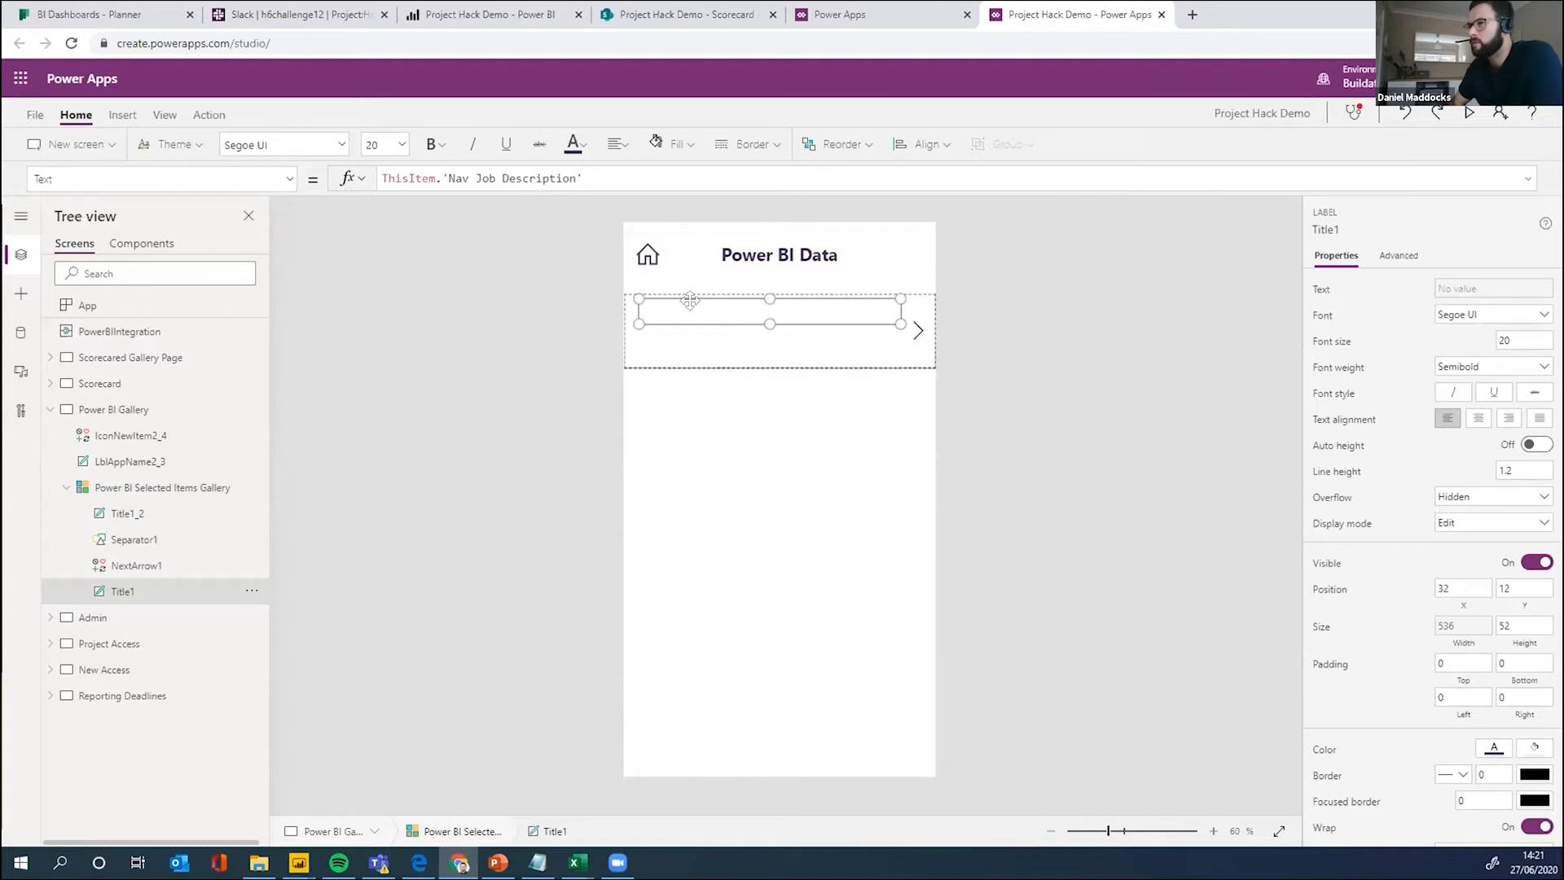
{"action": "left_click", "coordinate": [586, 176]}
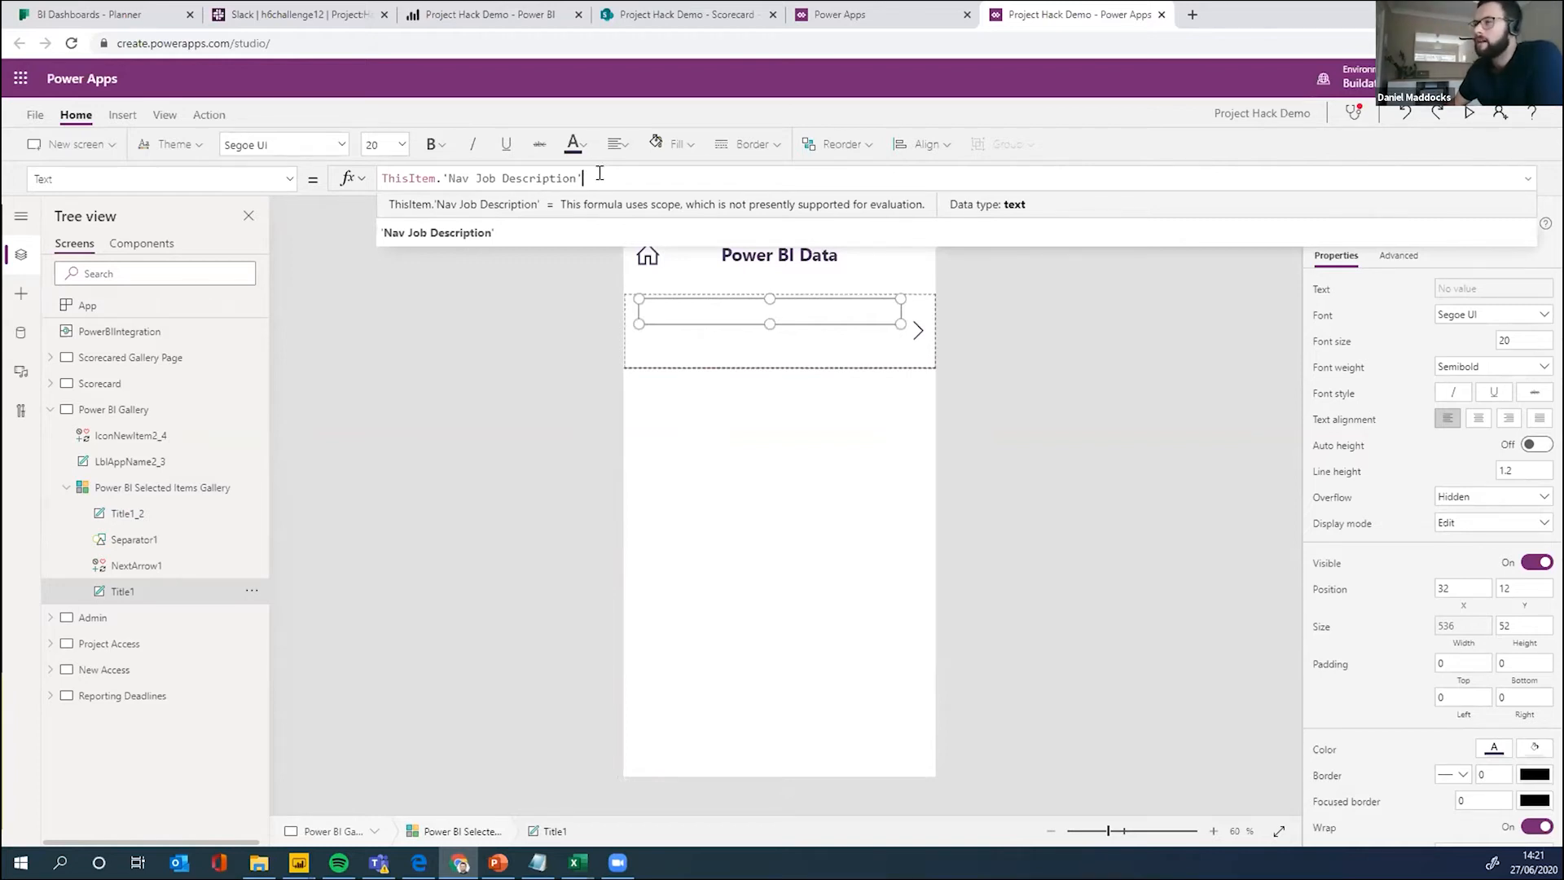
{"action": "right_click", "coordinate": [509, 174]}
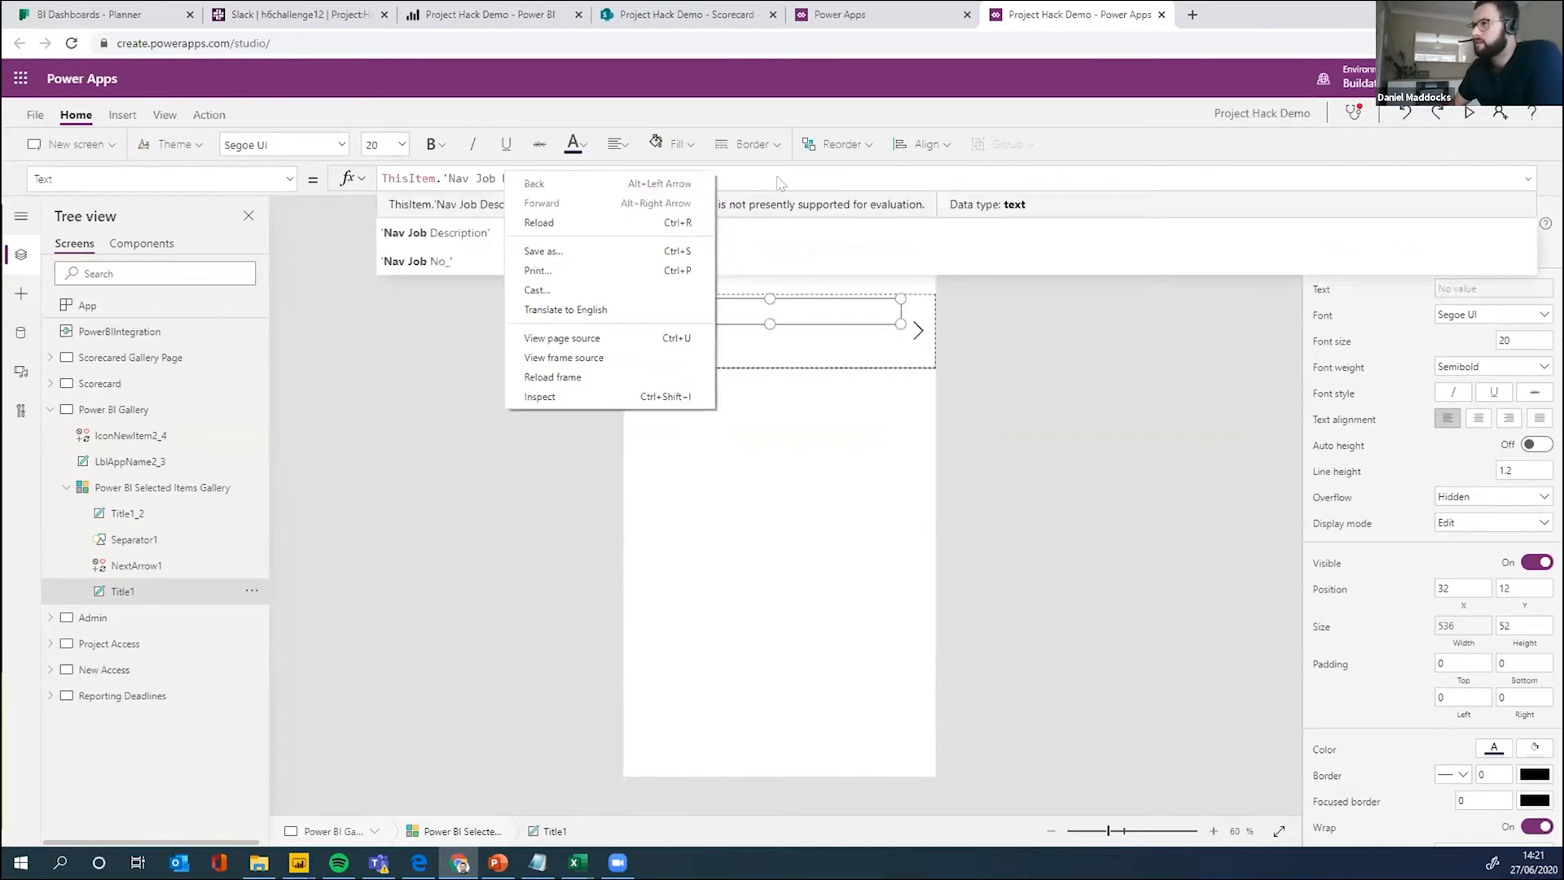
{"action": "left_click", "coordinate": [780, 172]}
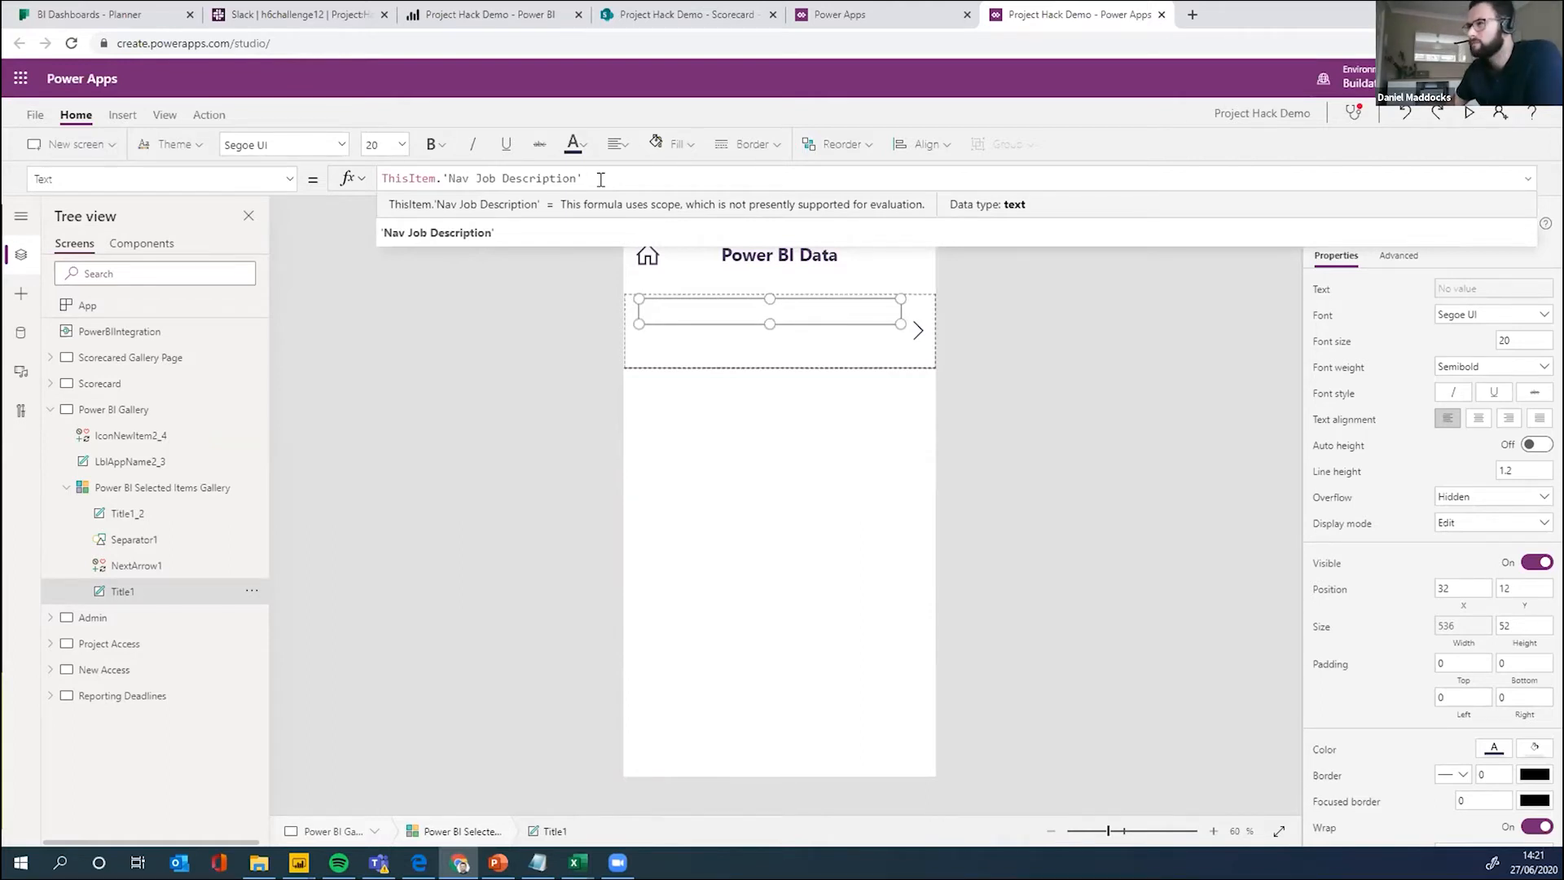
{"action": "left_click", "coordinate": [753, 352]}
{"action": "left_click", "coordinate": [753, 350]}
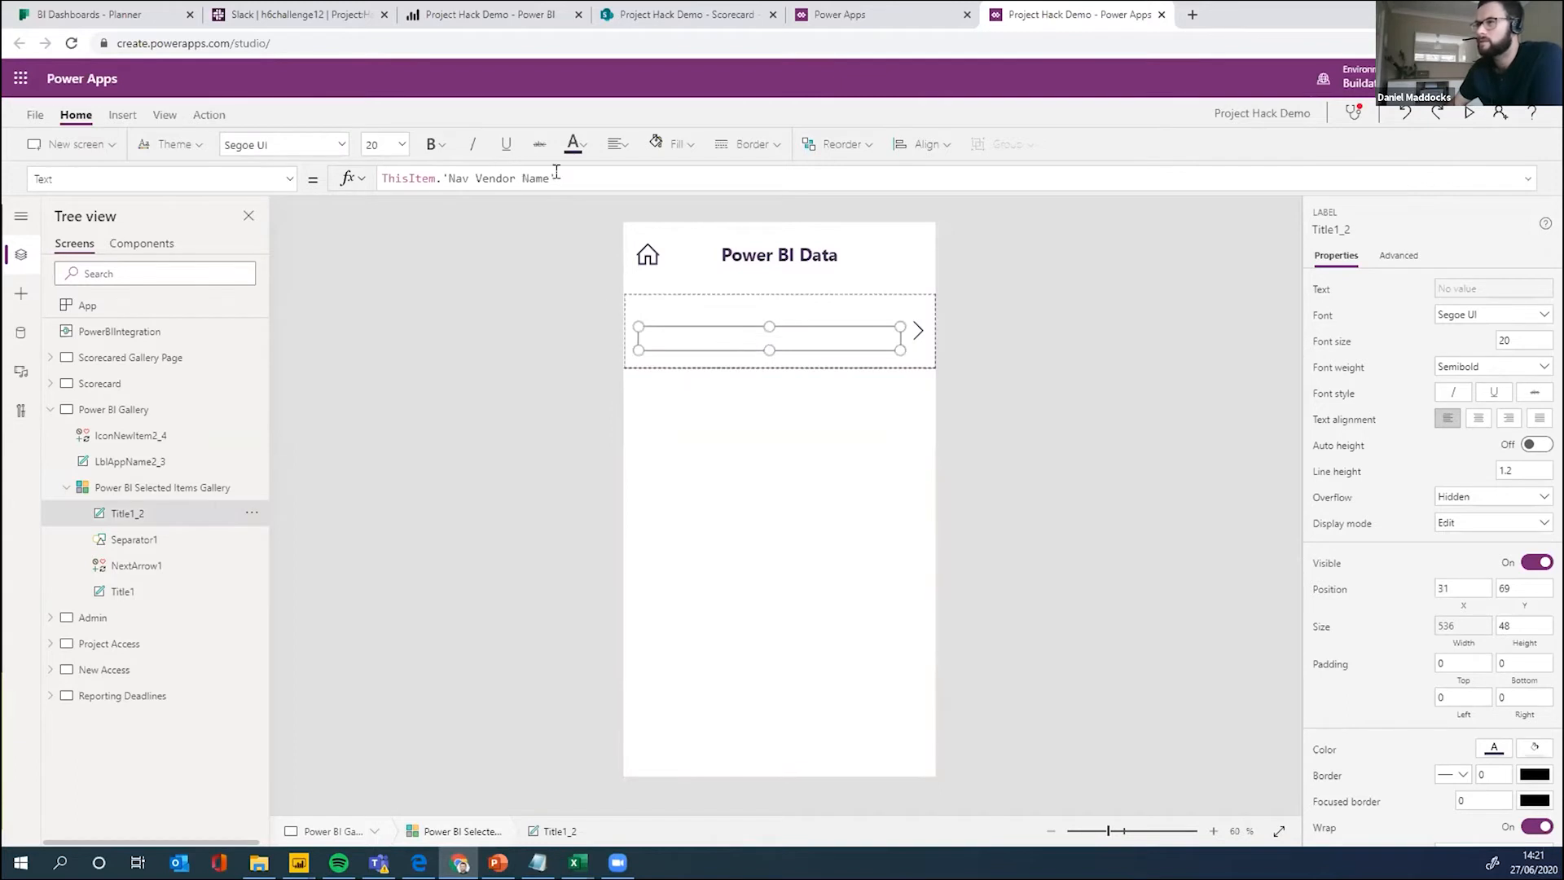
{"action": "left_click", "coordinate": [495, 307]}
Step: Arrange Power BI Desktop and the Power Apps Studio browser window side by side
{"action": "double_click", "coordinate": [1306, 14]}
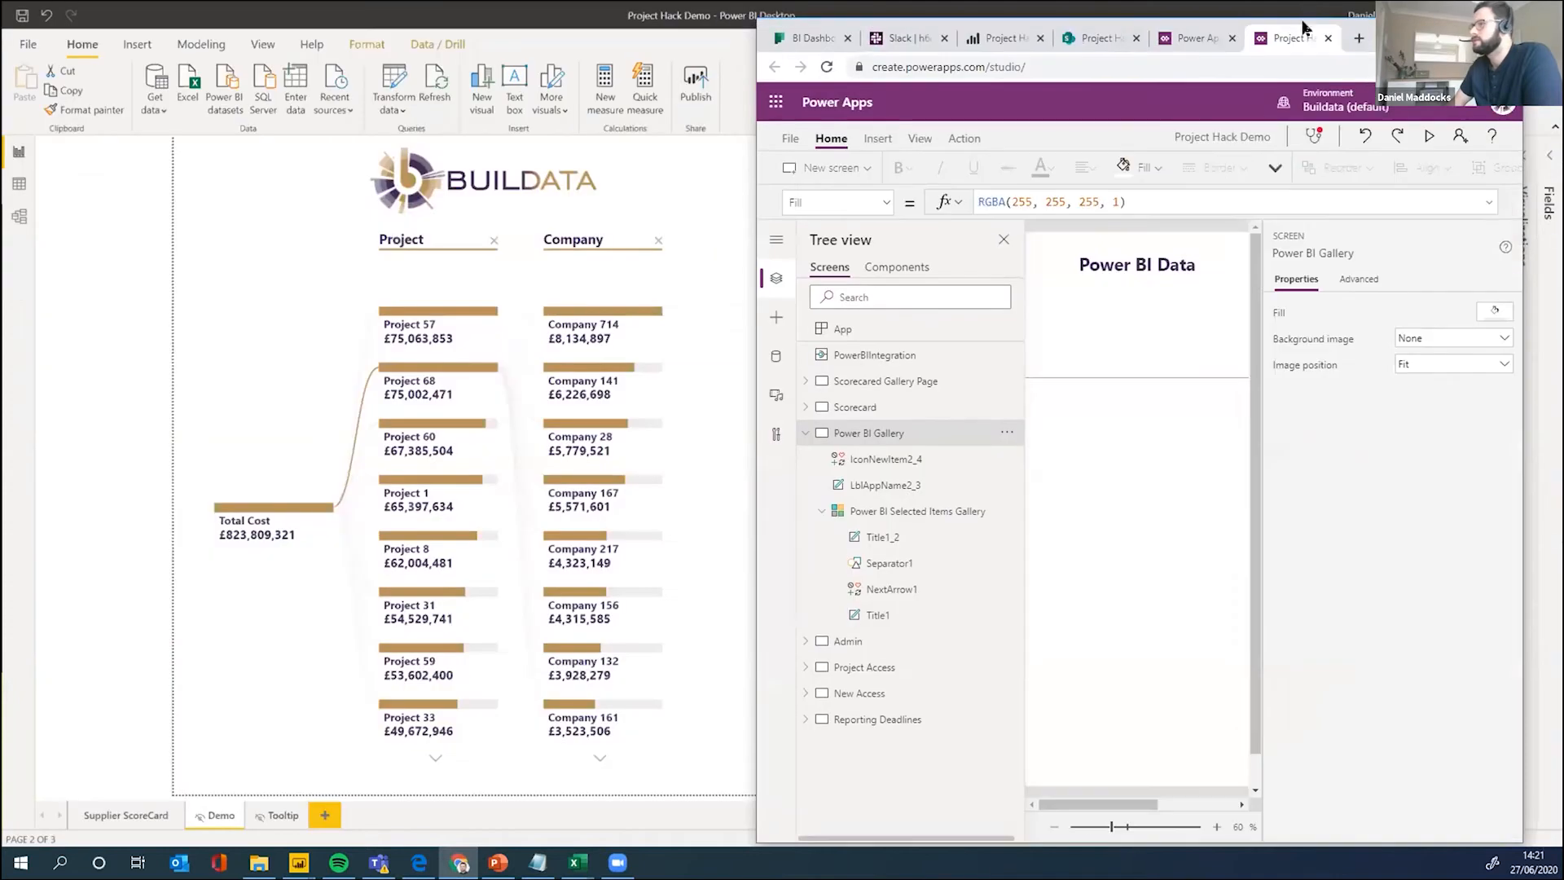
{"action": "left_click", "coordinate": [531, 35]}
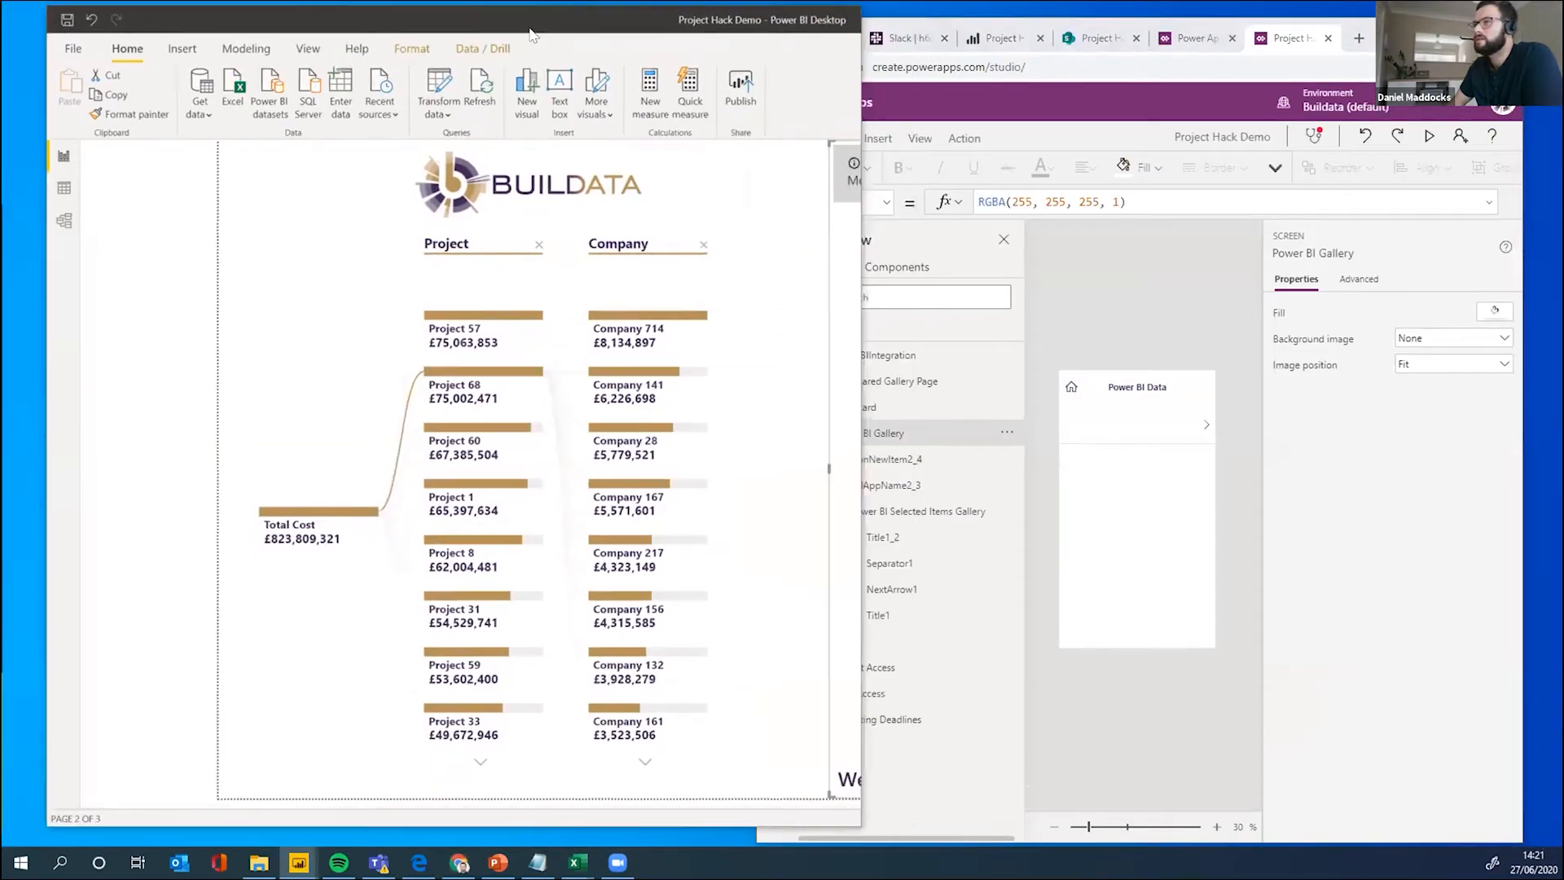
{"action": "double_click", "coordinate": [372, 36]}
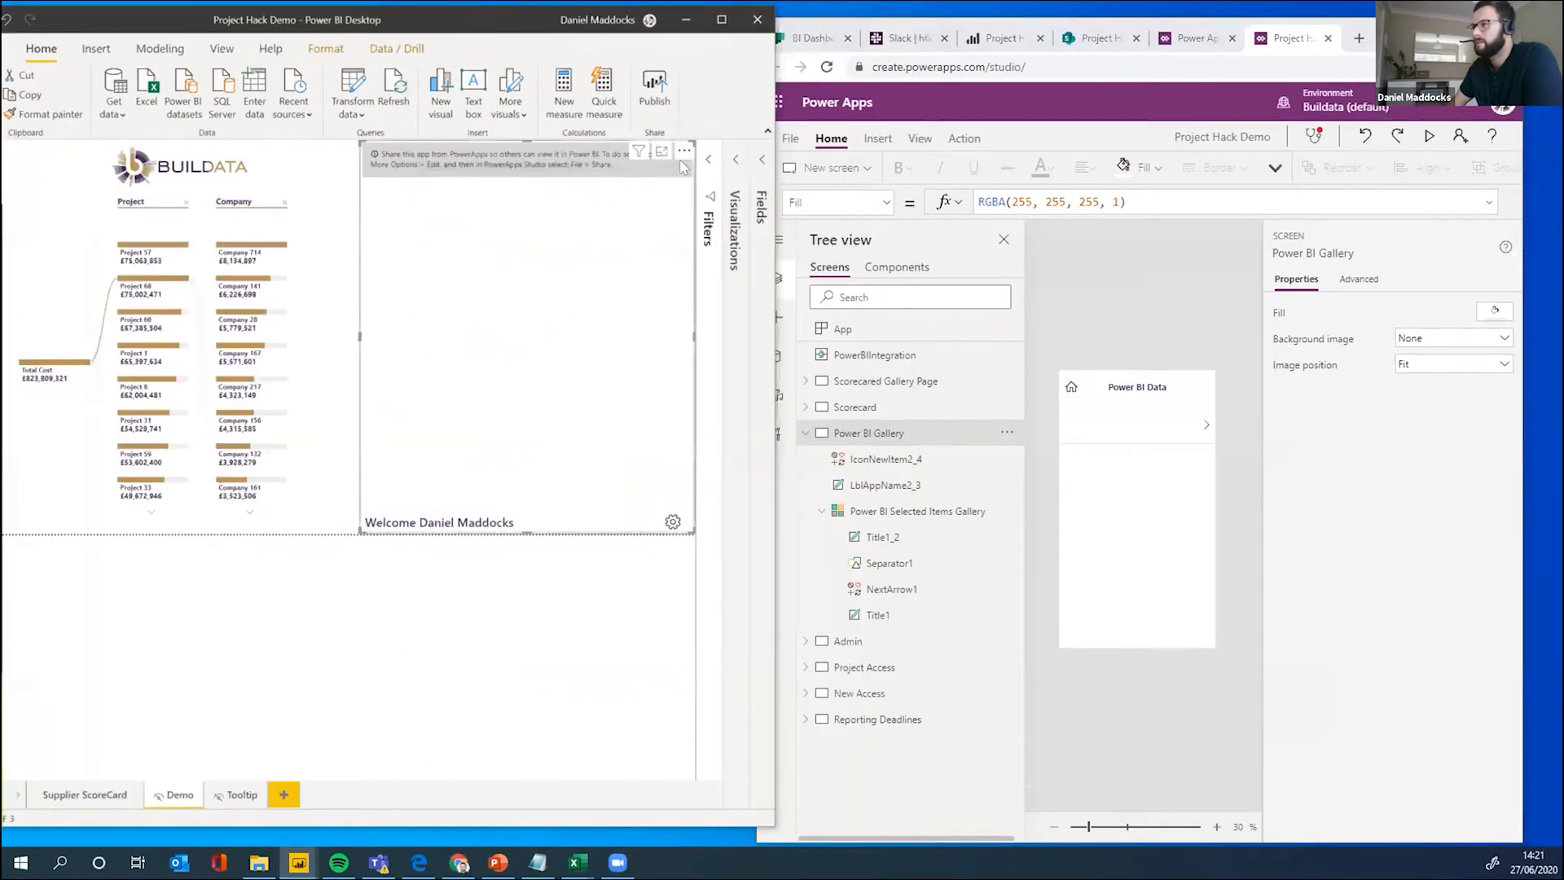
{"action": "double_click", "coordinate": [492, 34]}
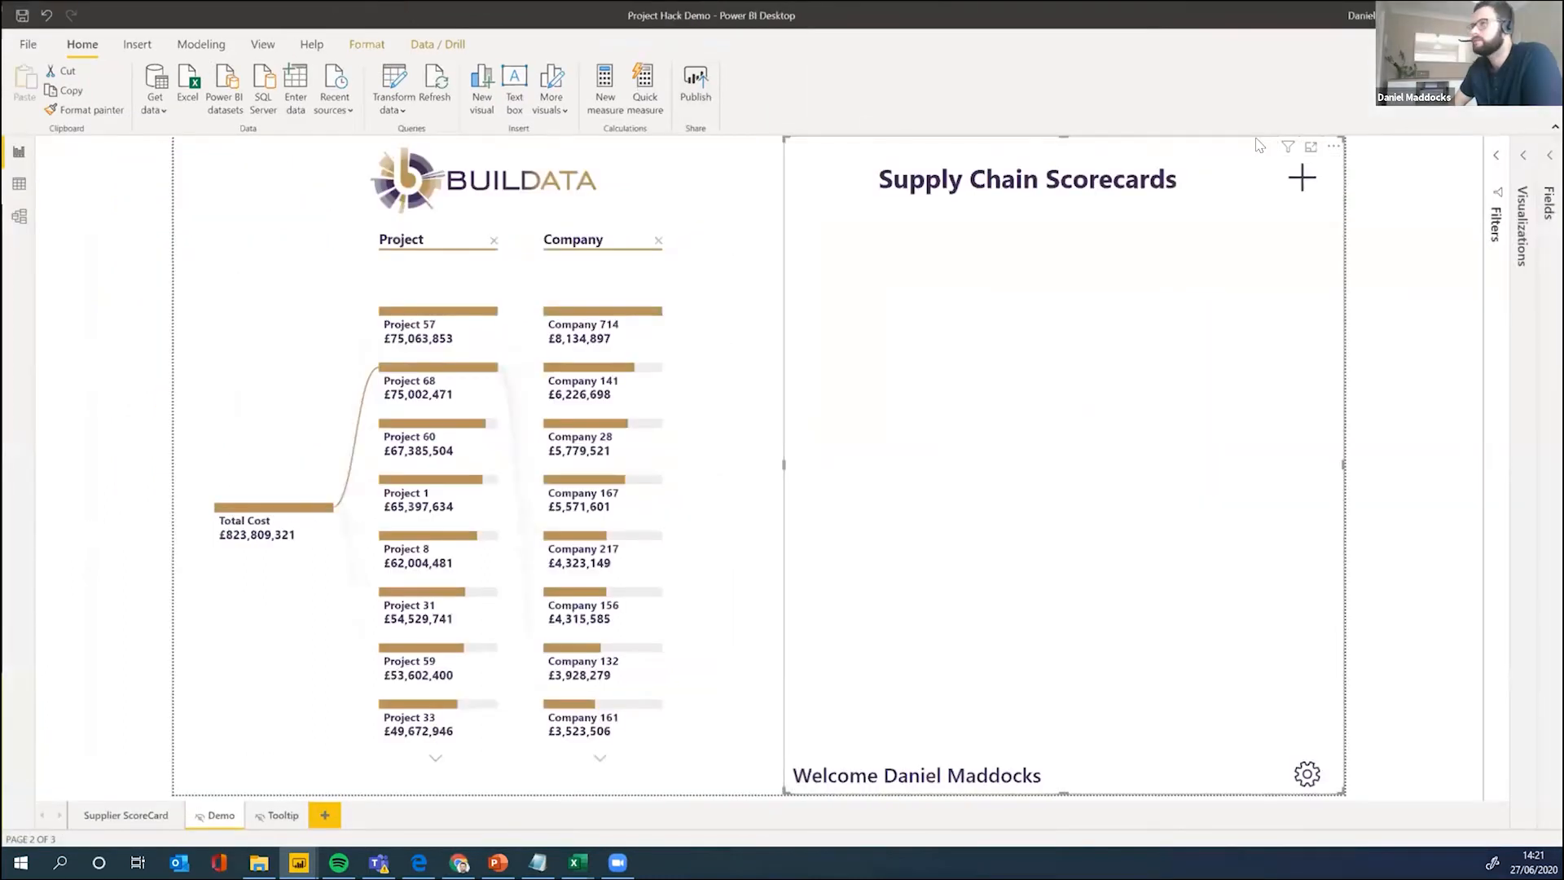
{"action": "left_click", "coordinate": [1511, 16]}
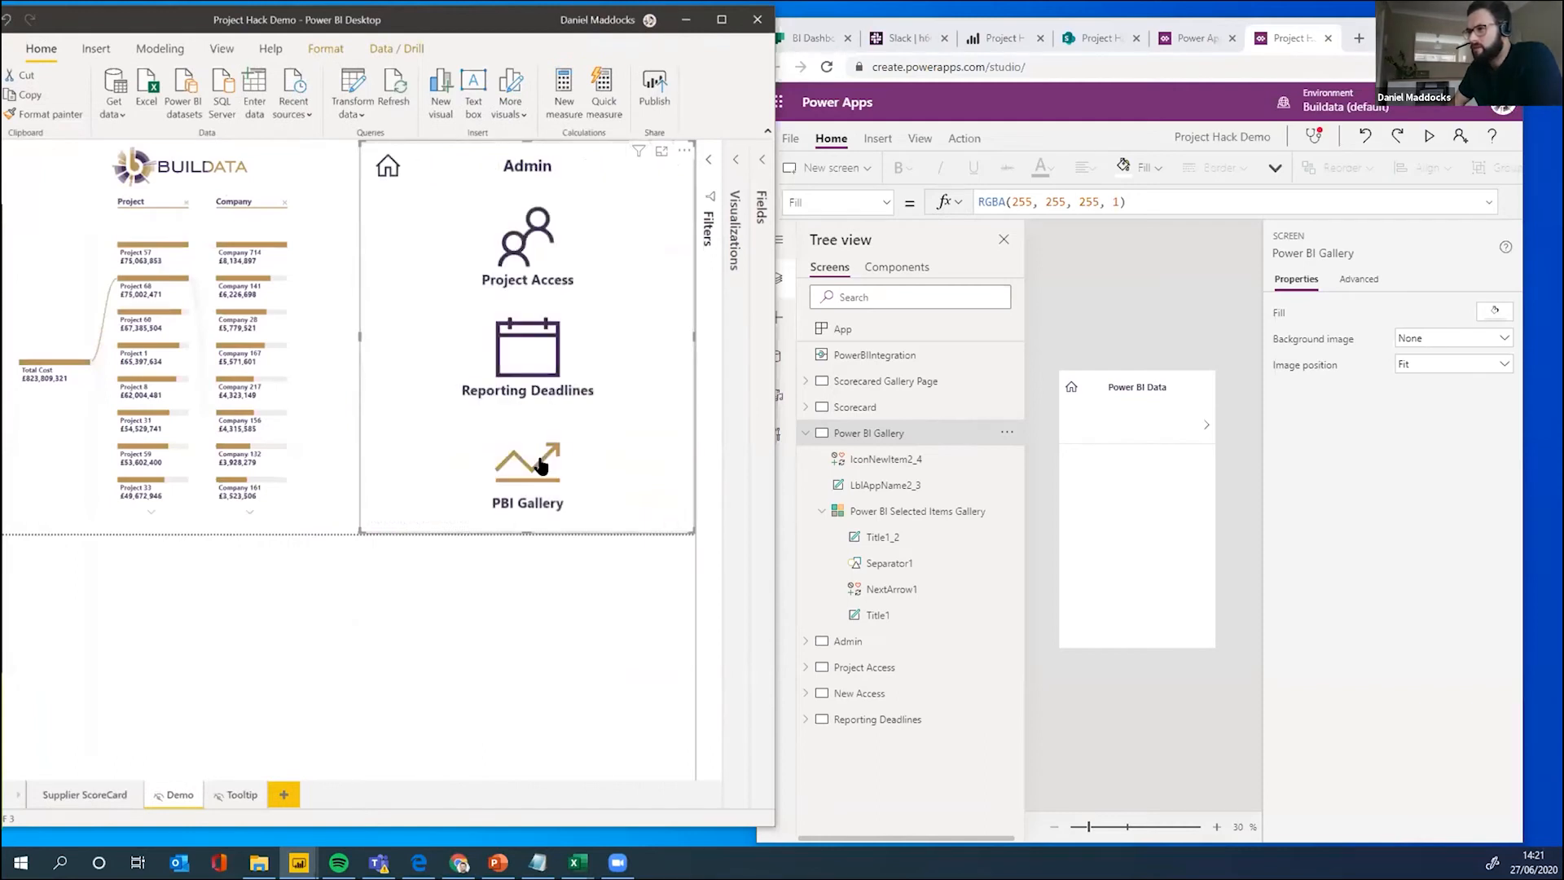
Step: Open the PBI Gallery from the embedded app's Admin page and check the project and company rows it receives
{"action": "left_click", "coordinate": [529, 476]}
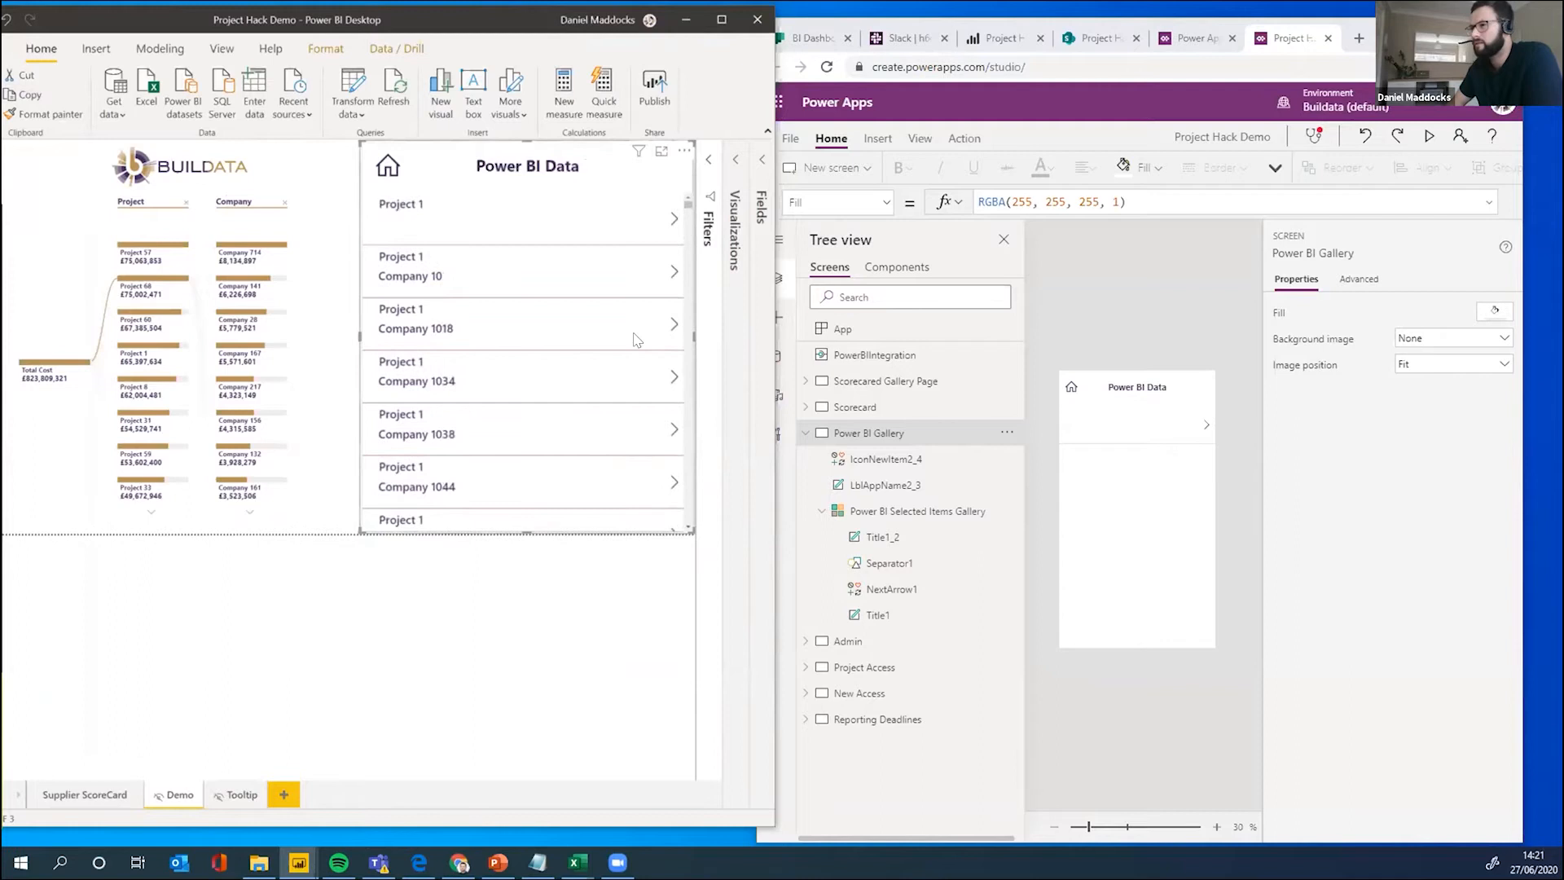
{"action": "left_click_drag", "start_coordinate": [405, 275], "coordinate": [417, 274]}
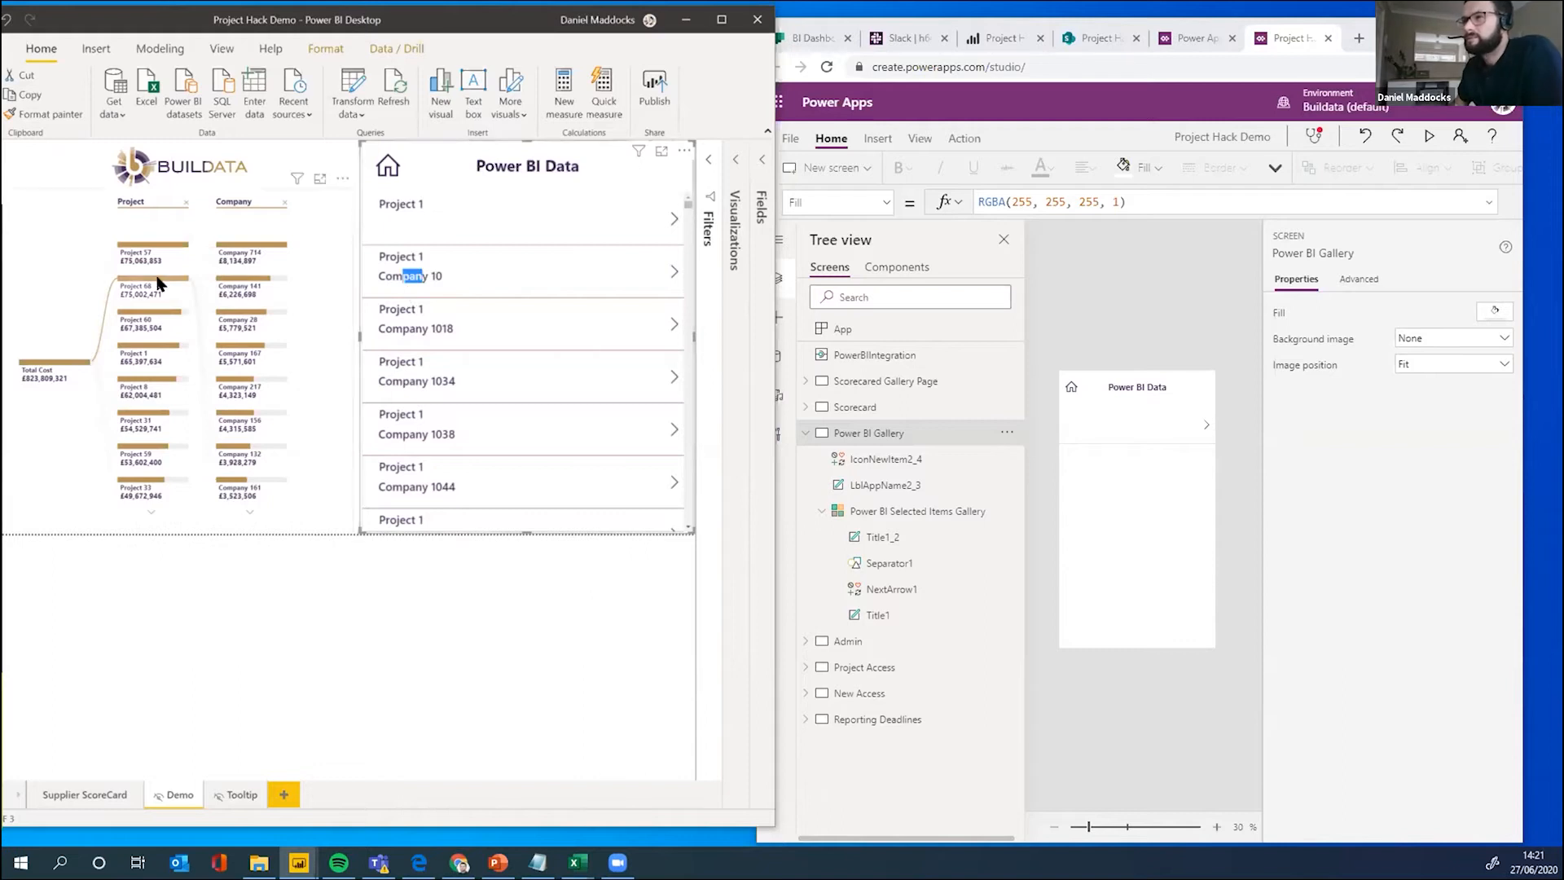
{"action": "left_click", "coordinate": [421, 269]}
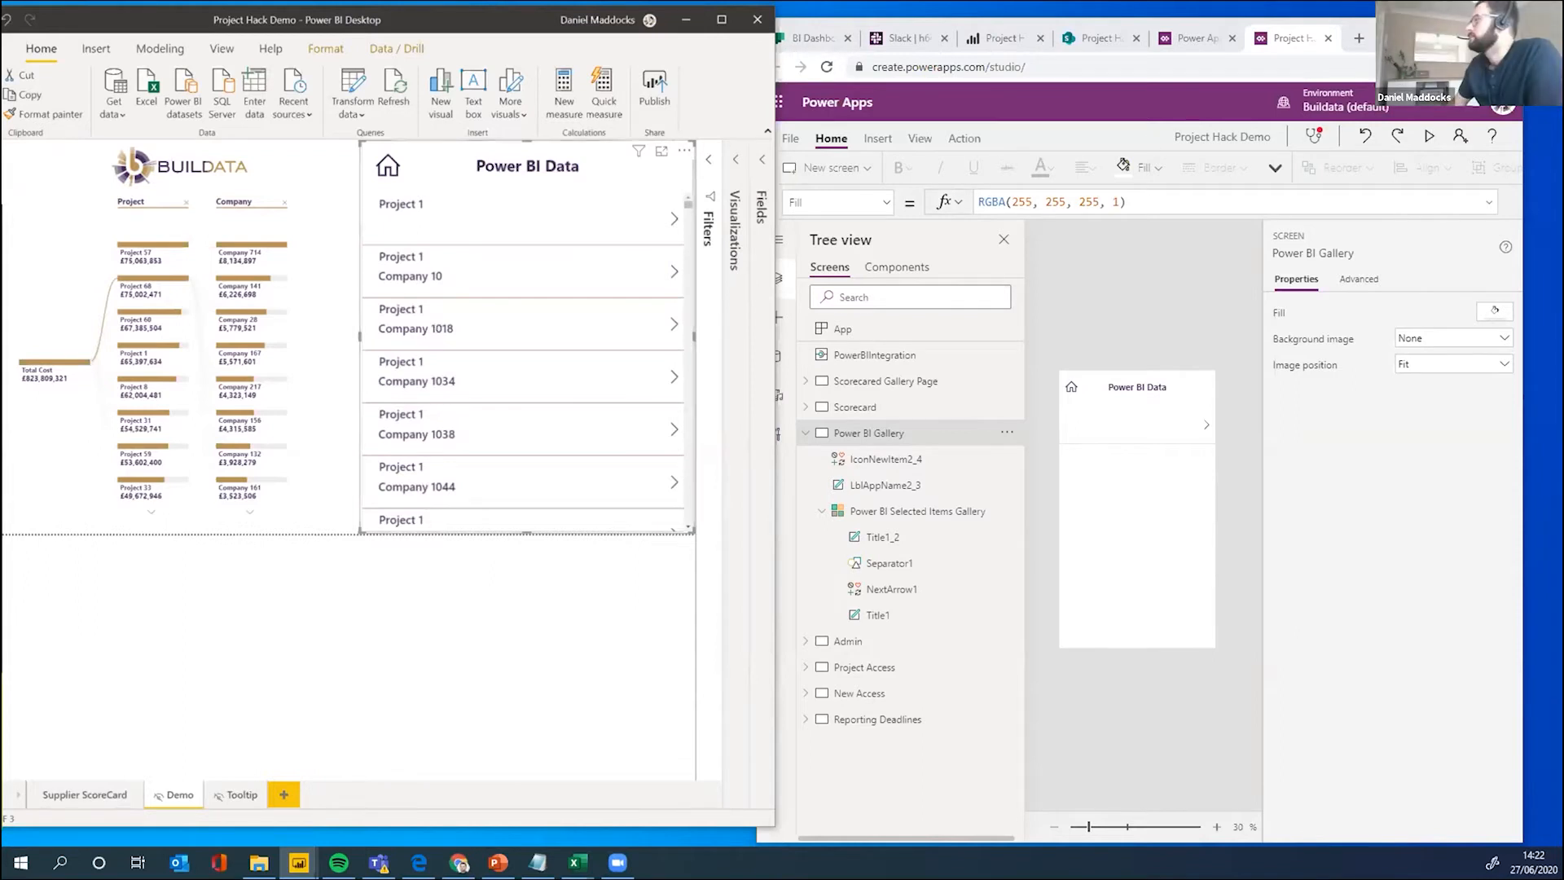
Step: Switch back to the maximized Power Apps Studio, collapse Power BI Gallery, open the Scorecard screen, and select its Scorecard New Form
{"action": "left_click", "coordinate": [1467, 18]}
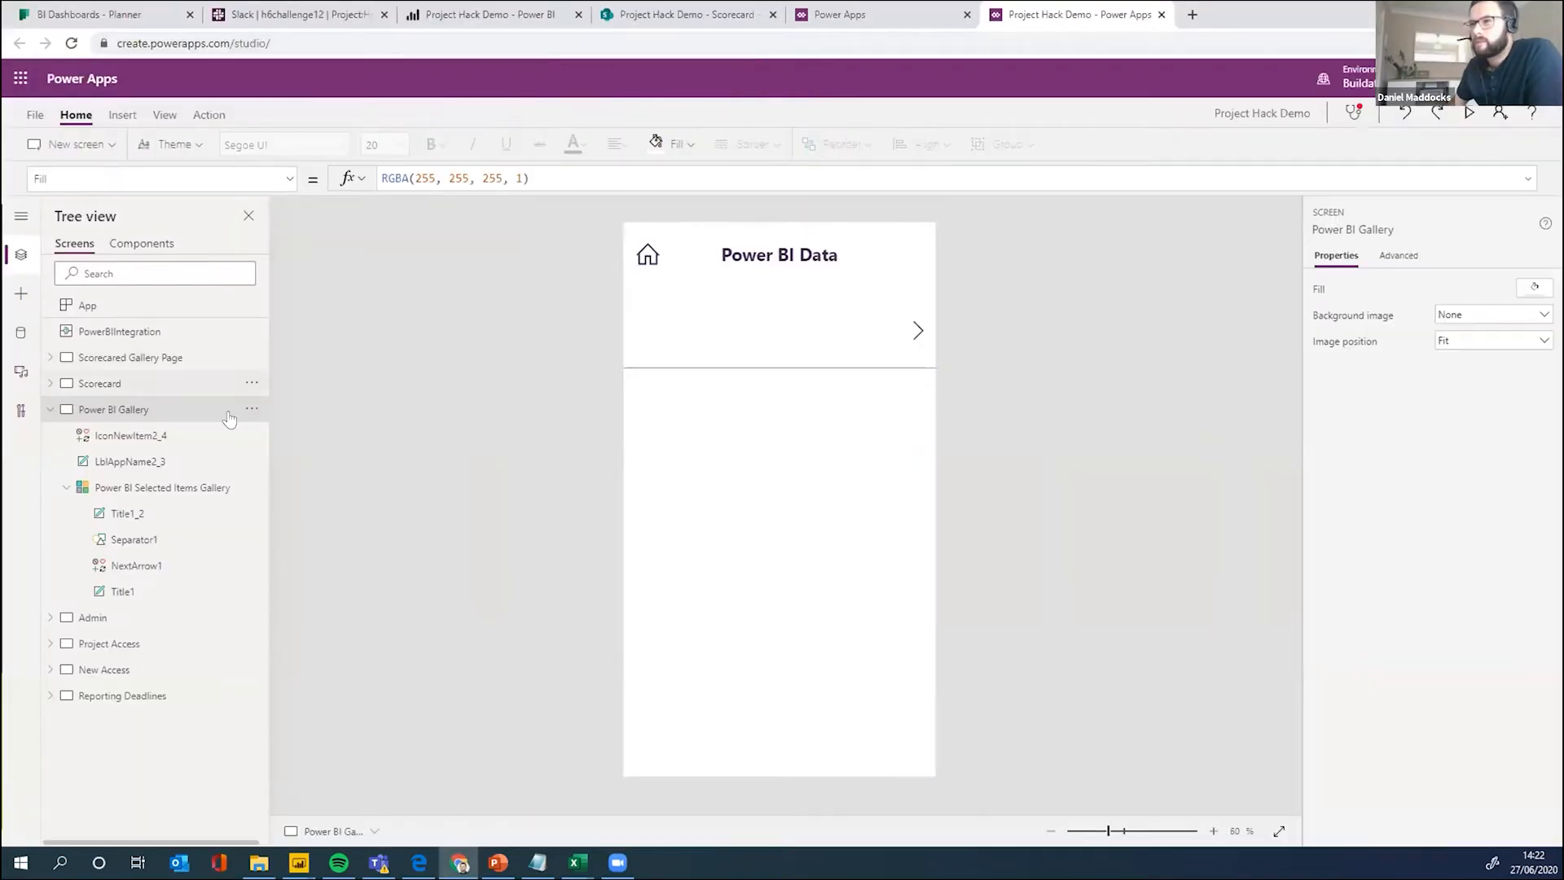
{"action": "left_click", "coordinate": [55, 408]}
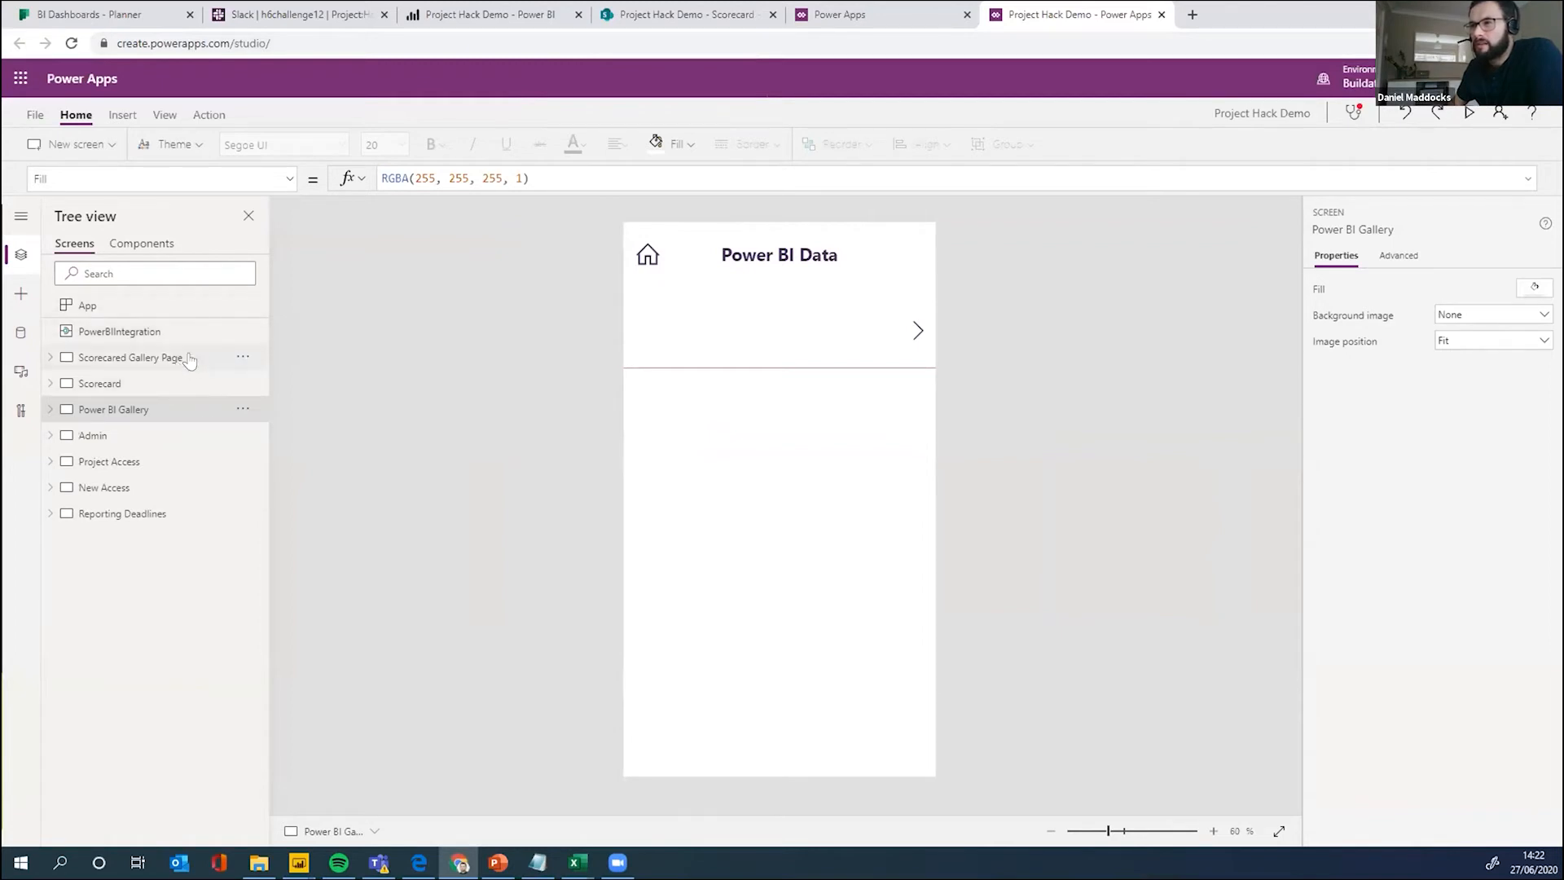
{"action": "left_click", "coordinate": [142, 386]}
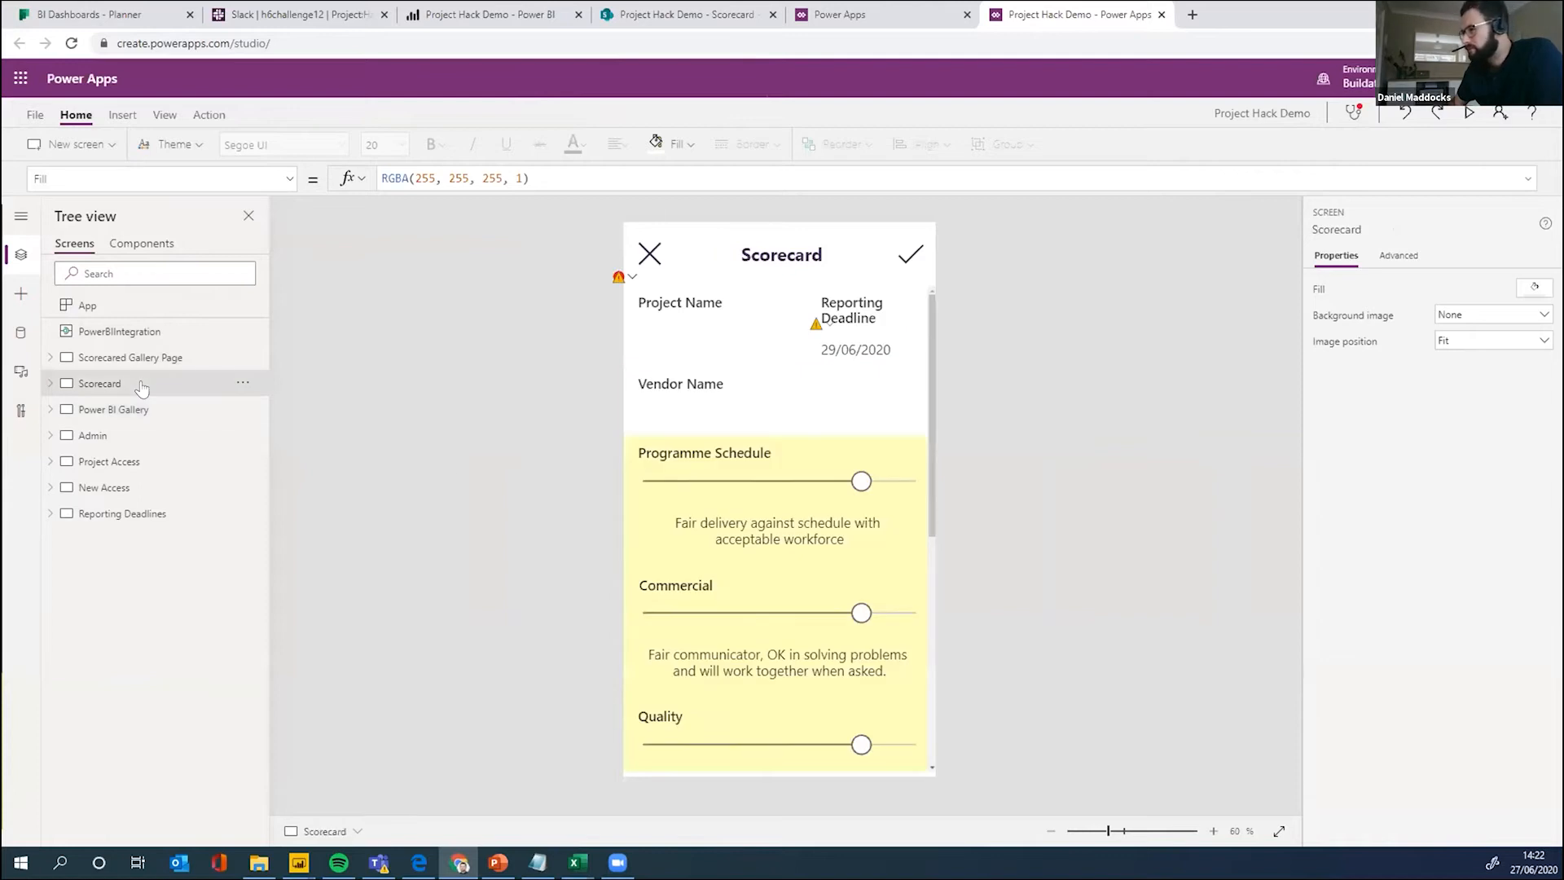
{"action": "left_click", "coordinate": [922, 334]}
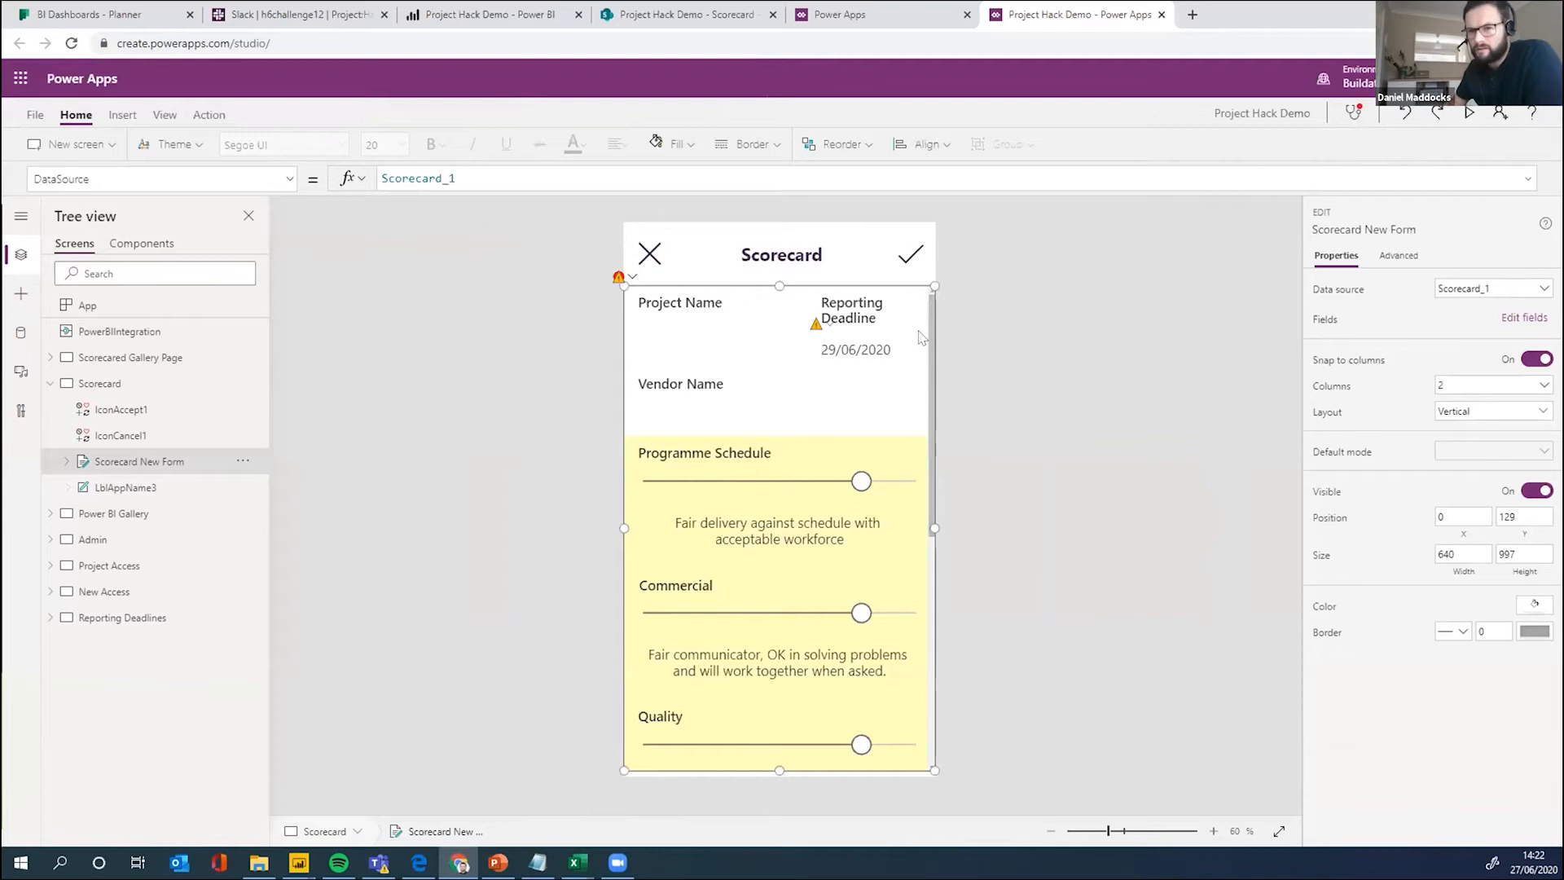
Step: Look through the form types available for insertion, Edit and Display, without adding one
{"action": "left_click", "coordinate": [126, 116]}
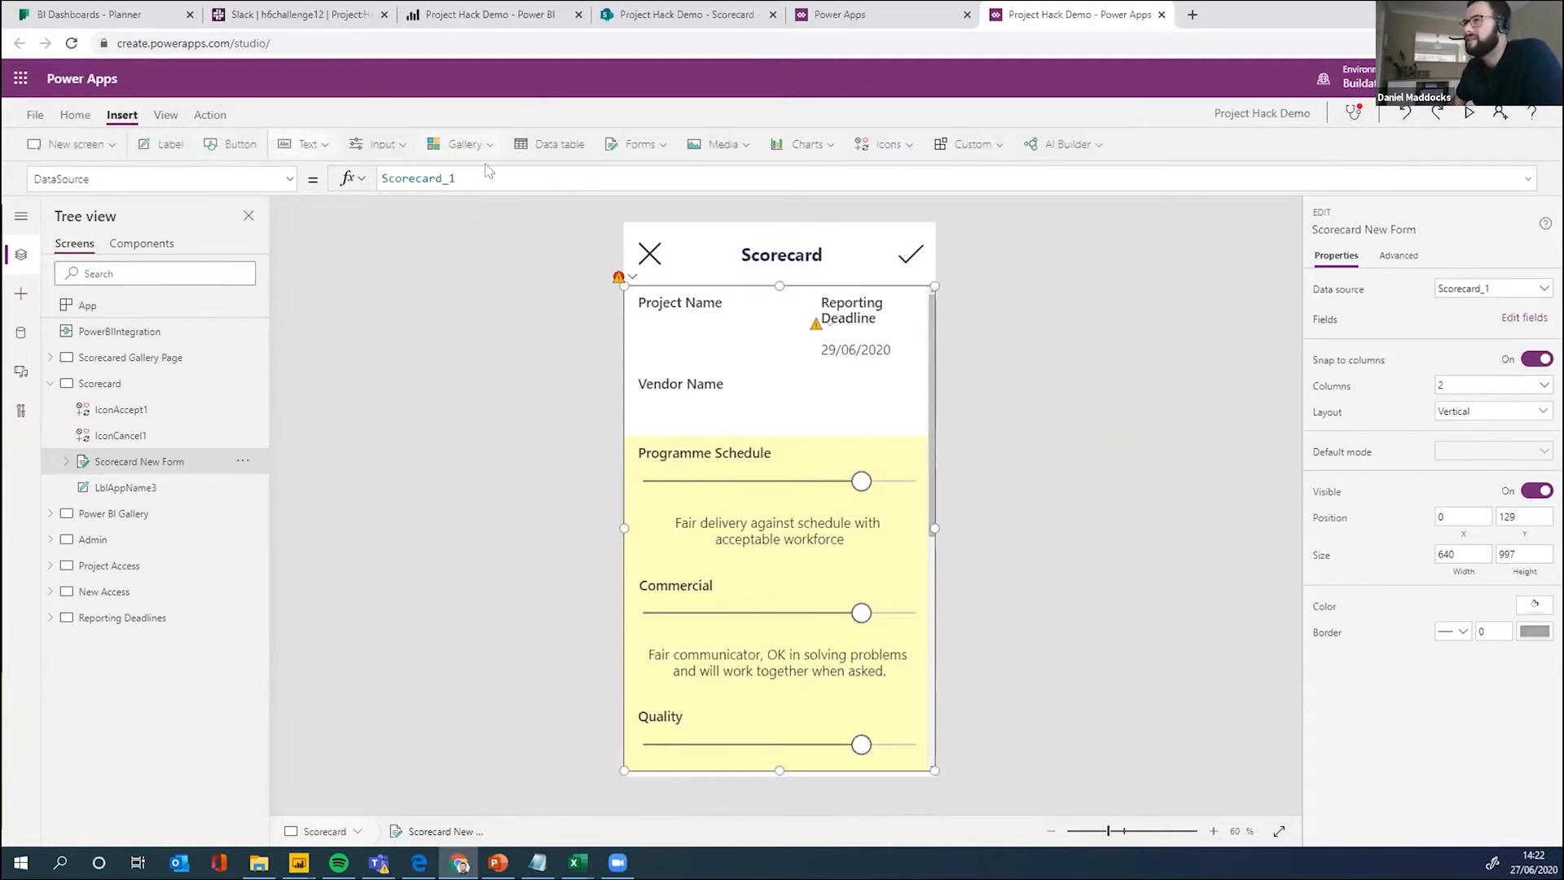
{"action": "left_click", "coordinate": [663, 145]}
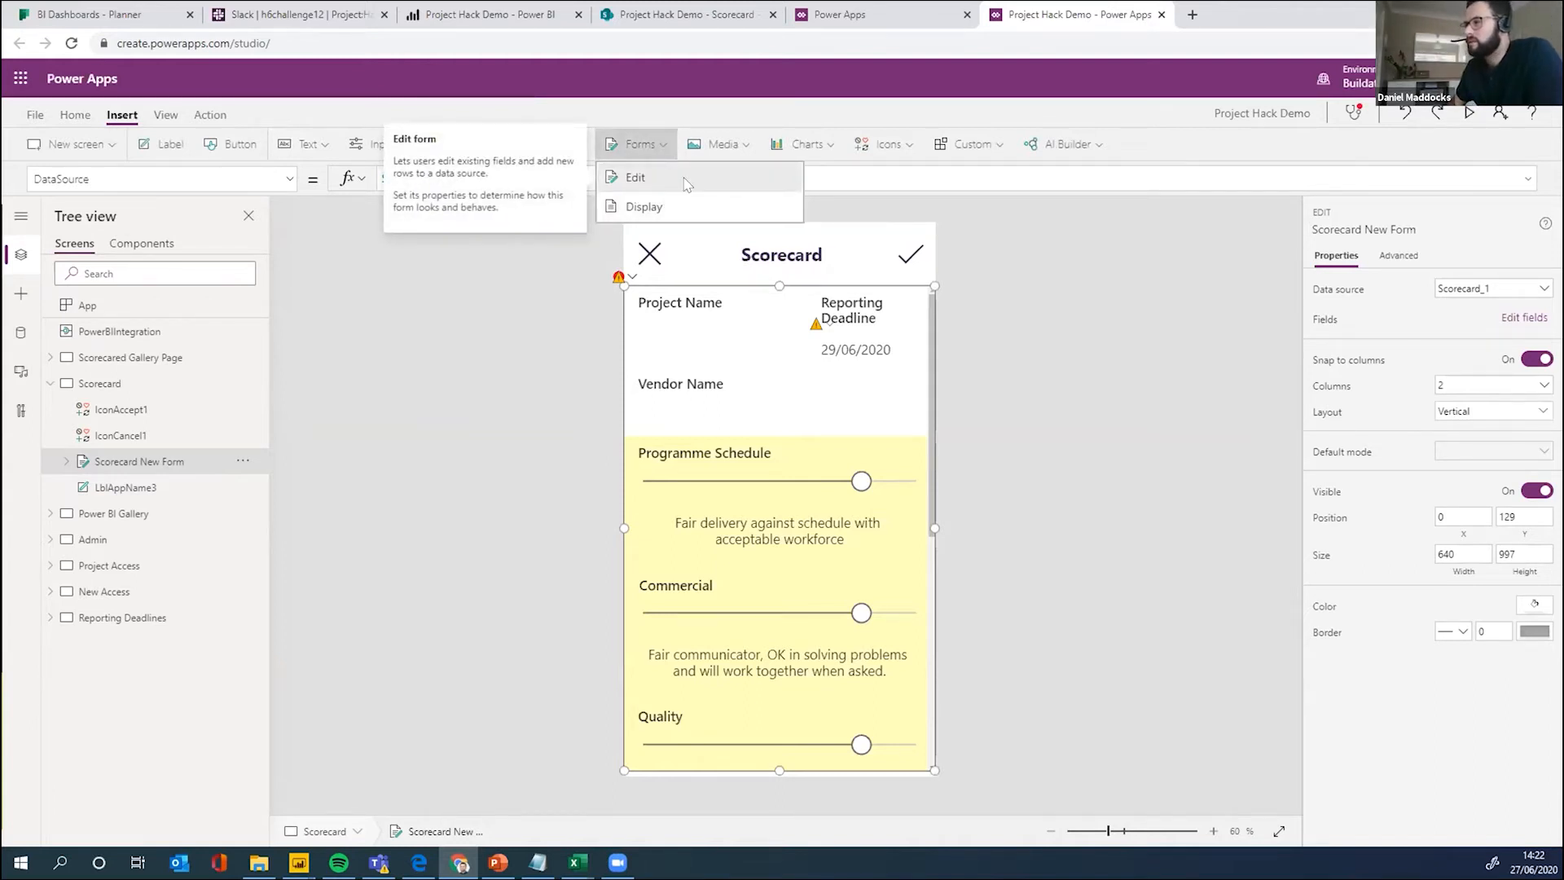
{"action": "left_click", "coordinate": [927, 347]}
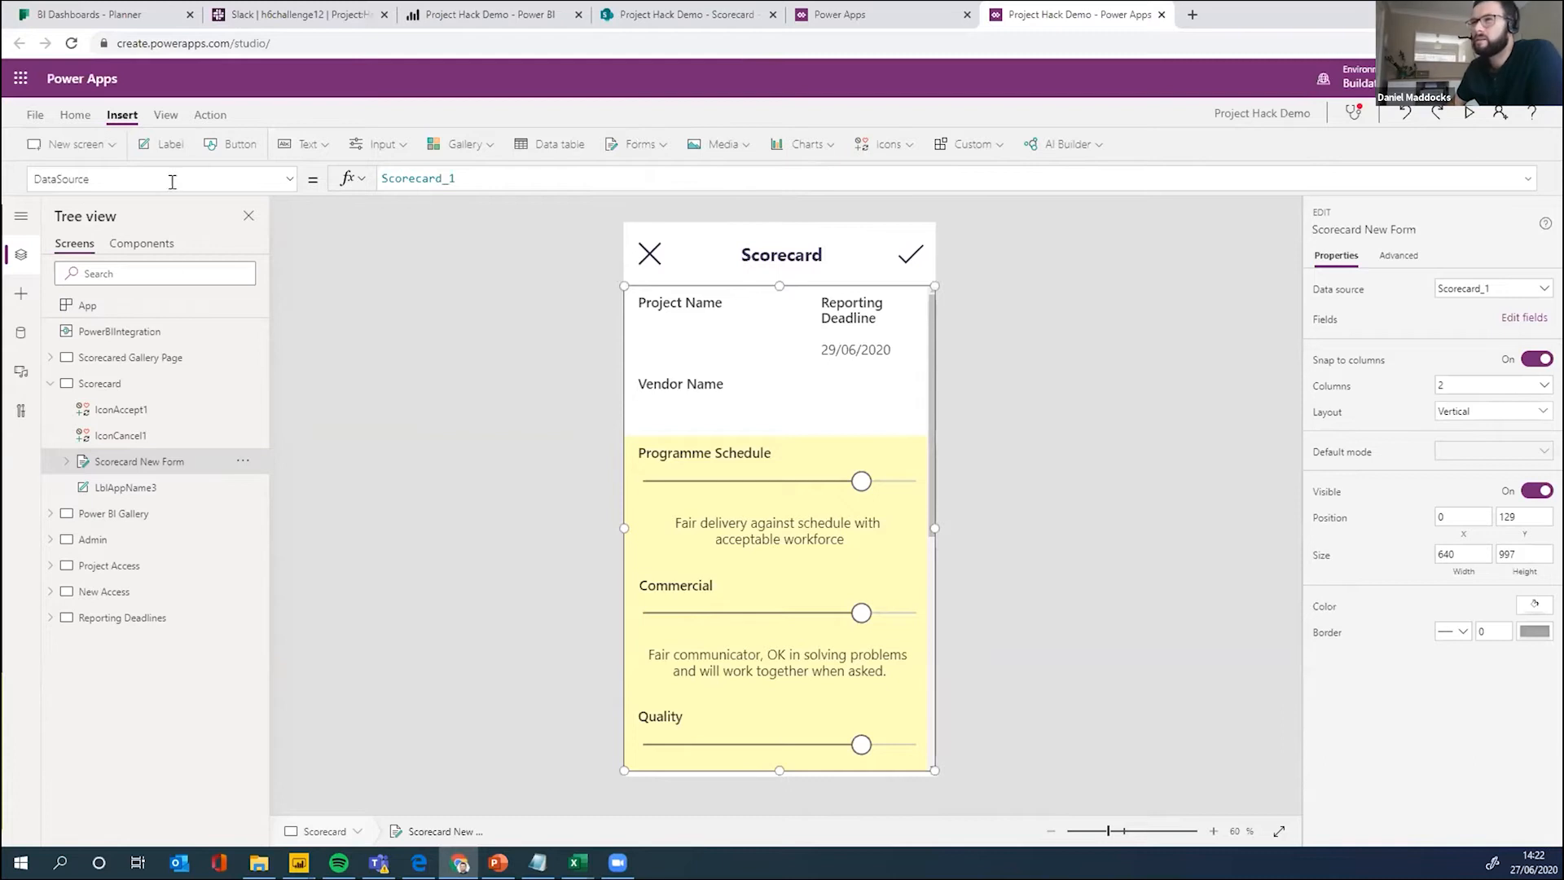
Step: Examine the DataSource formula of the Scorecard New Form
{"action": "left_click", "coordinate": [476, 169]}
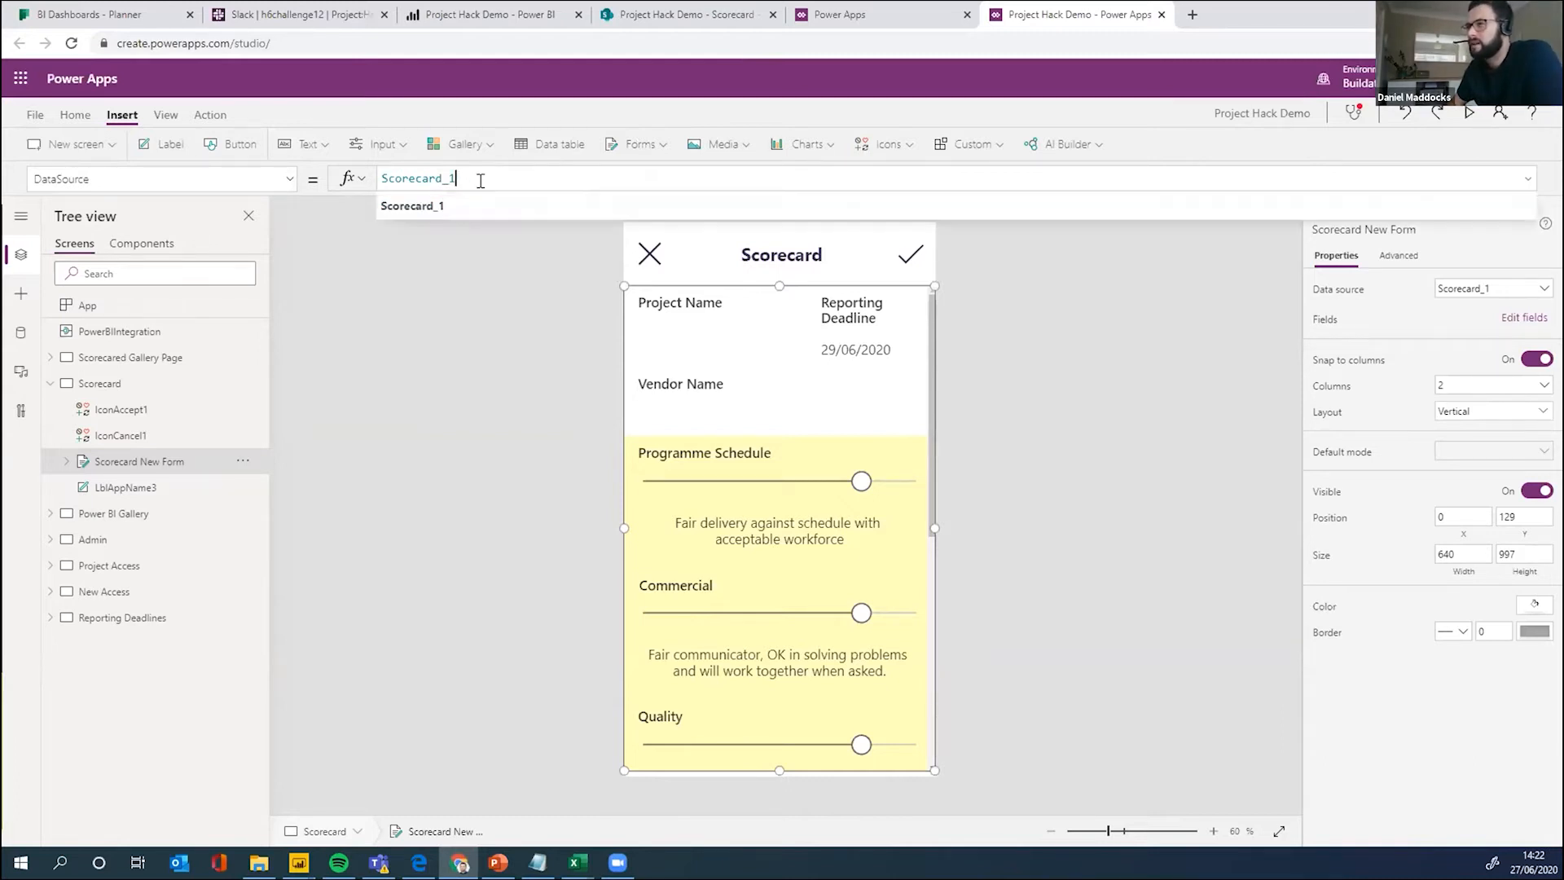
{"action": "left_click", "coordinate": [546, 358]}
{"action": "left_click", "coordinate": [932, 401]}
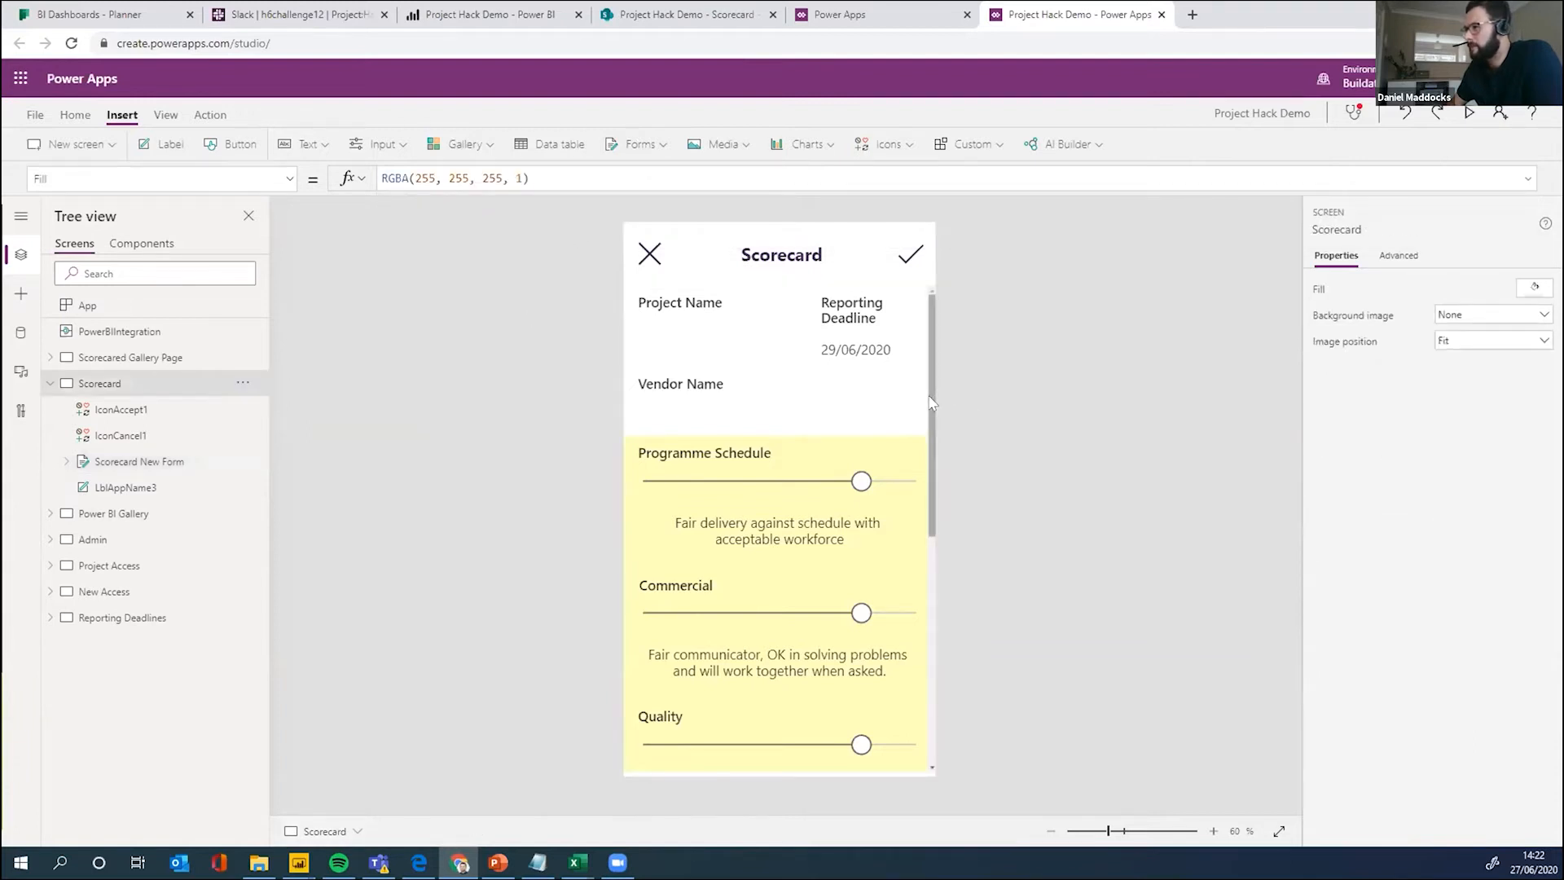
{"action": "left_click_drag", "start_coordinate": [468, 169], "coordinate": [391, 174]}
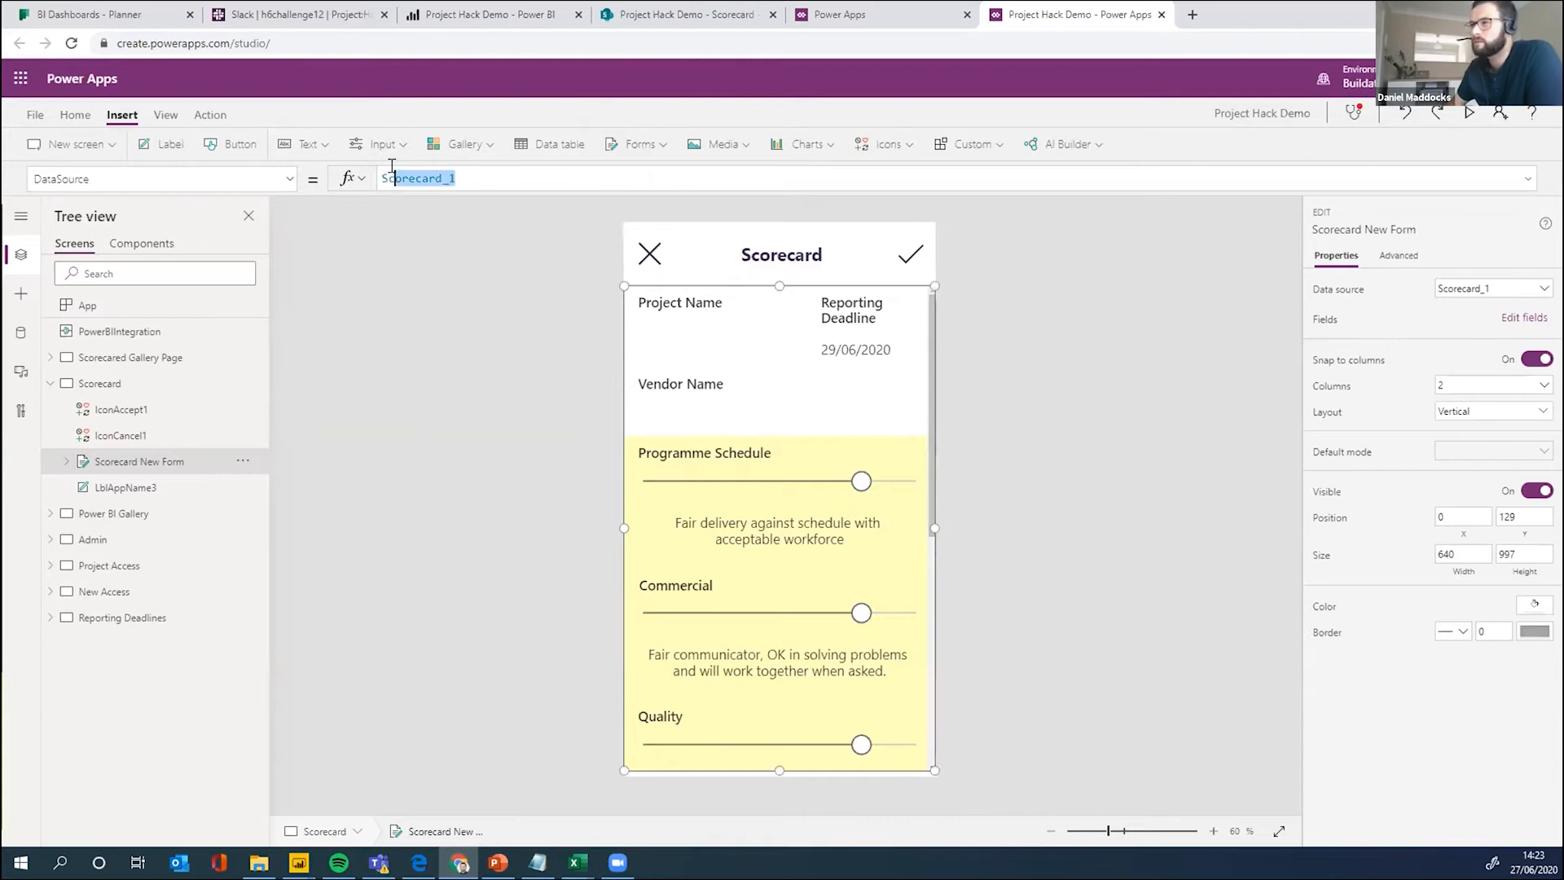
{"action": "left_click", "coordinate": [480, 173]}
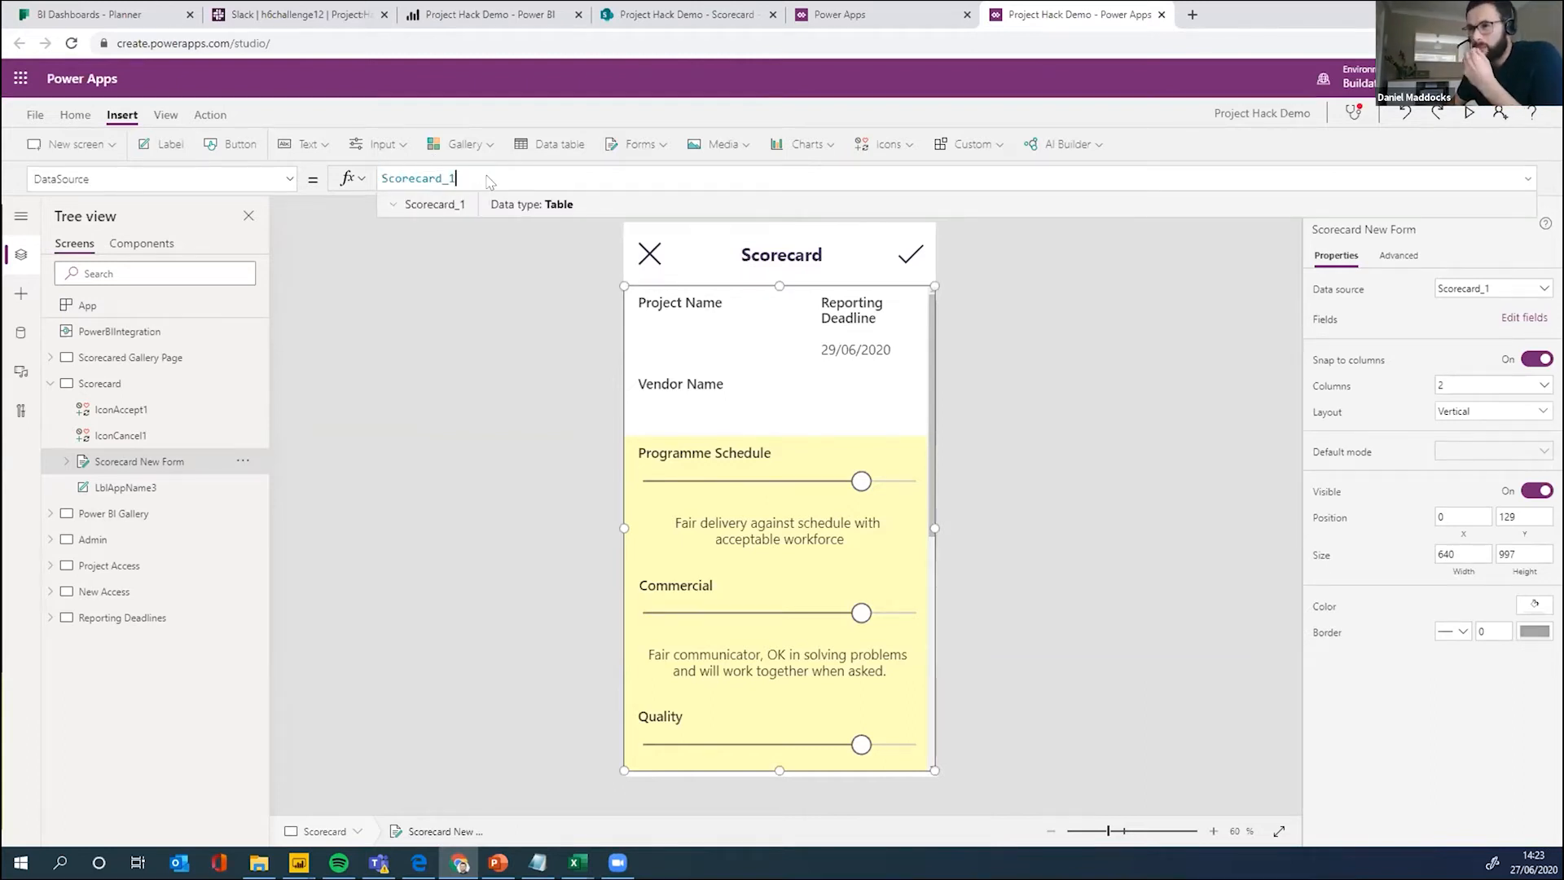
Step: Check the connection details of the app's Scorecard_1 data source, view its SharePoint Scorecard list, and return to the app editor
{"action": "left_click", "coordinate": [21, 333]}
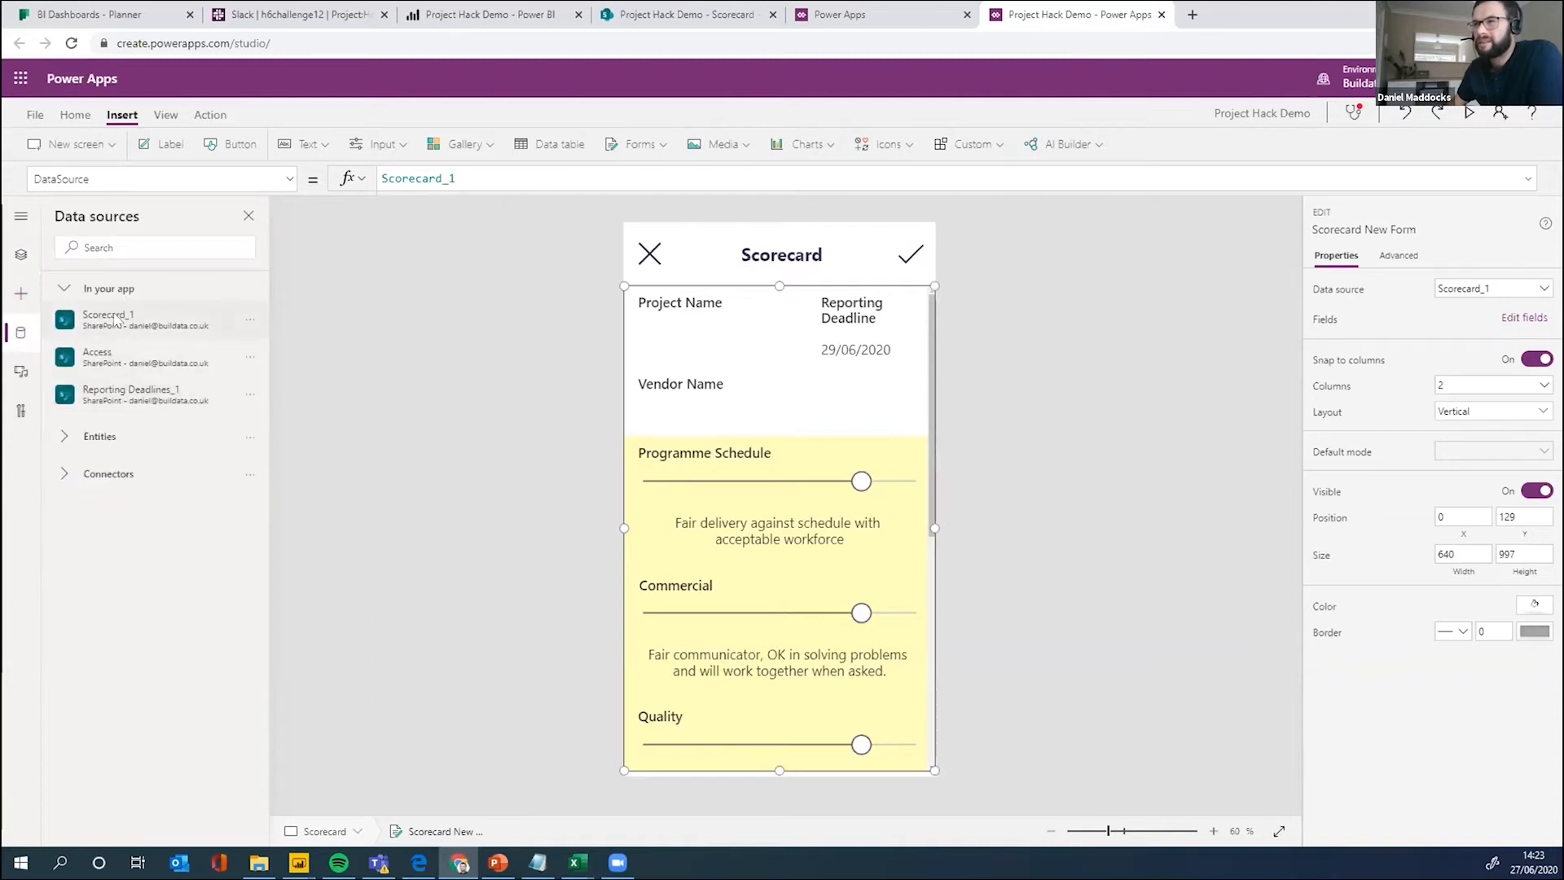
{"action": "mouse_move", "coordinate": [101, 325]}
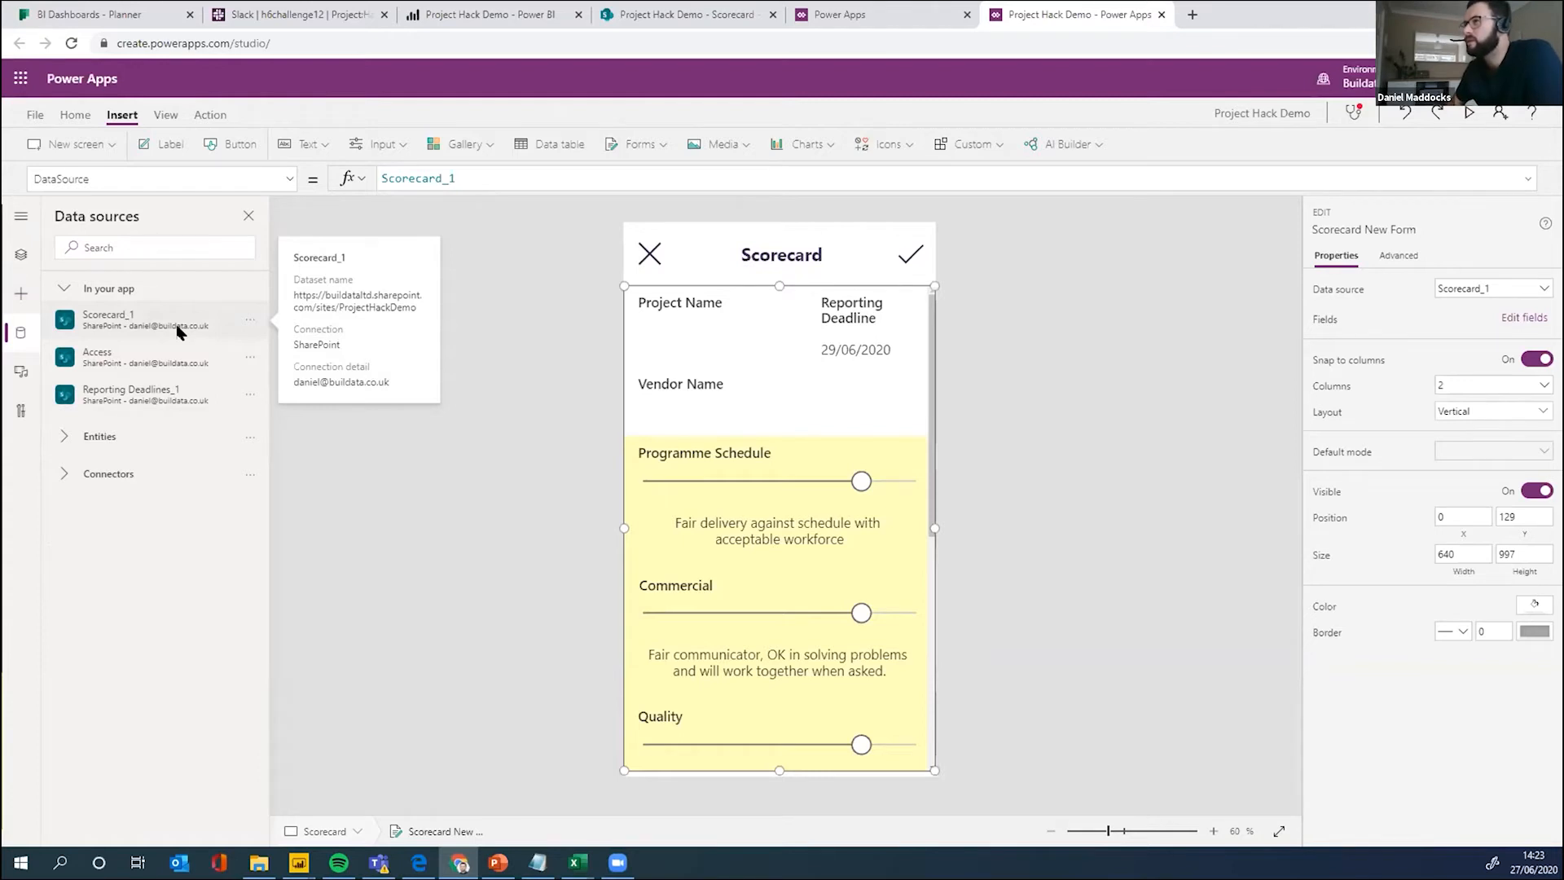
{"action": "left_click", "coordinate": [687, 14]}
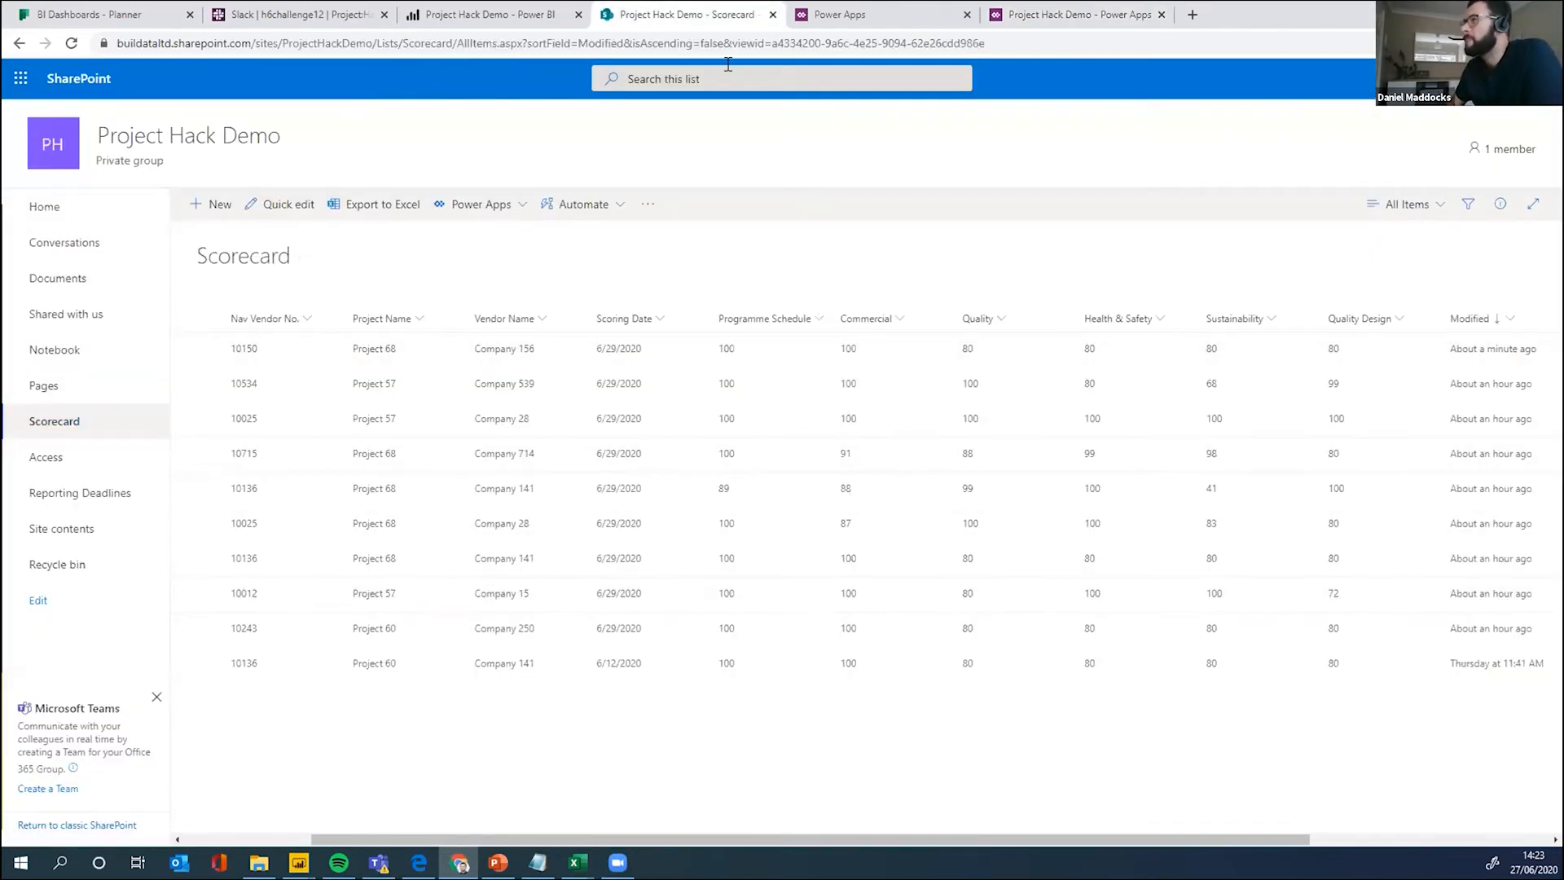
{"action": "left_click", "coordinate": [827, 30]}
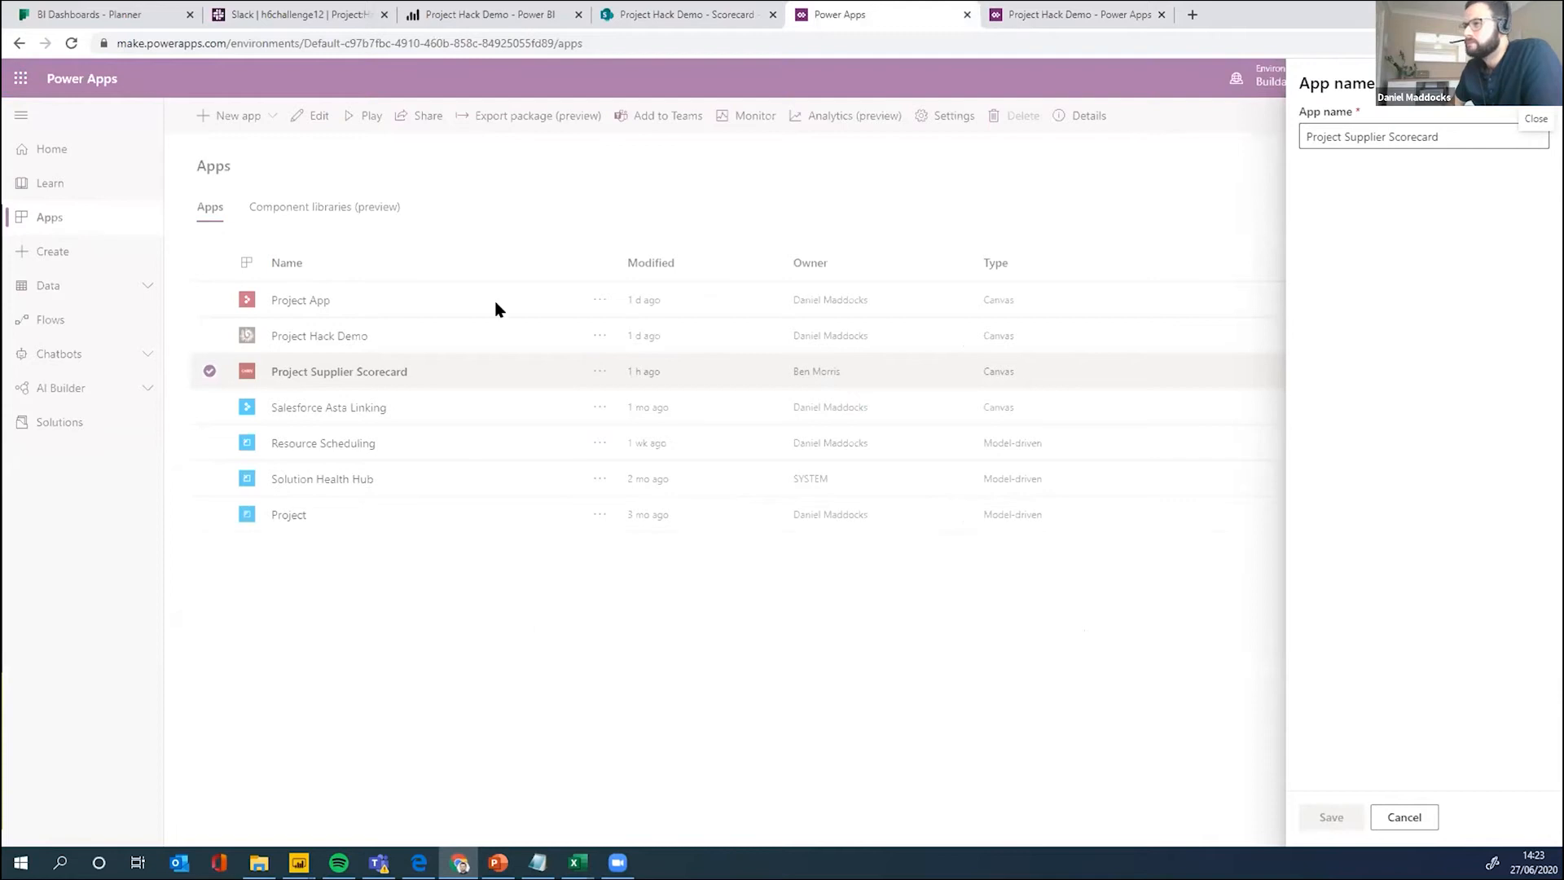
{"action": "key", "text": "ctrl+Tab"}
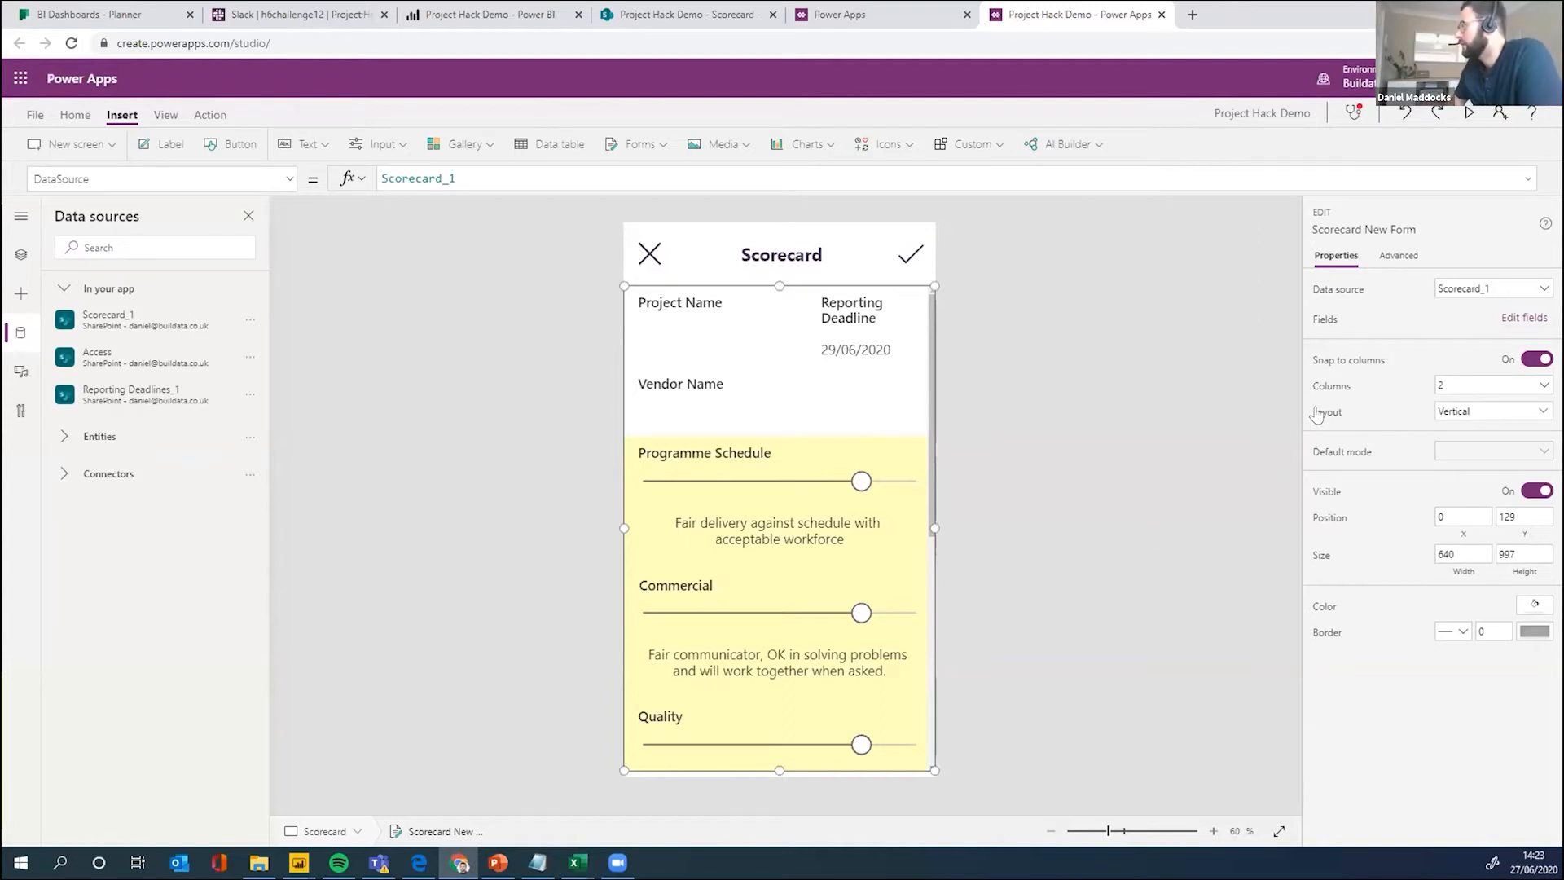
Step: Review the Scorecard New Form's fields, browse the fields available to add, and compare them with the cards on the form
{"action": "left_click", "coordinate": [1517, 319]}
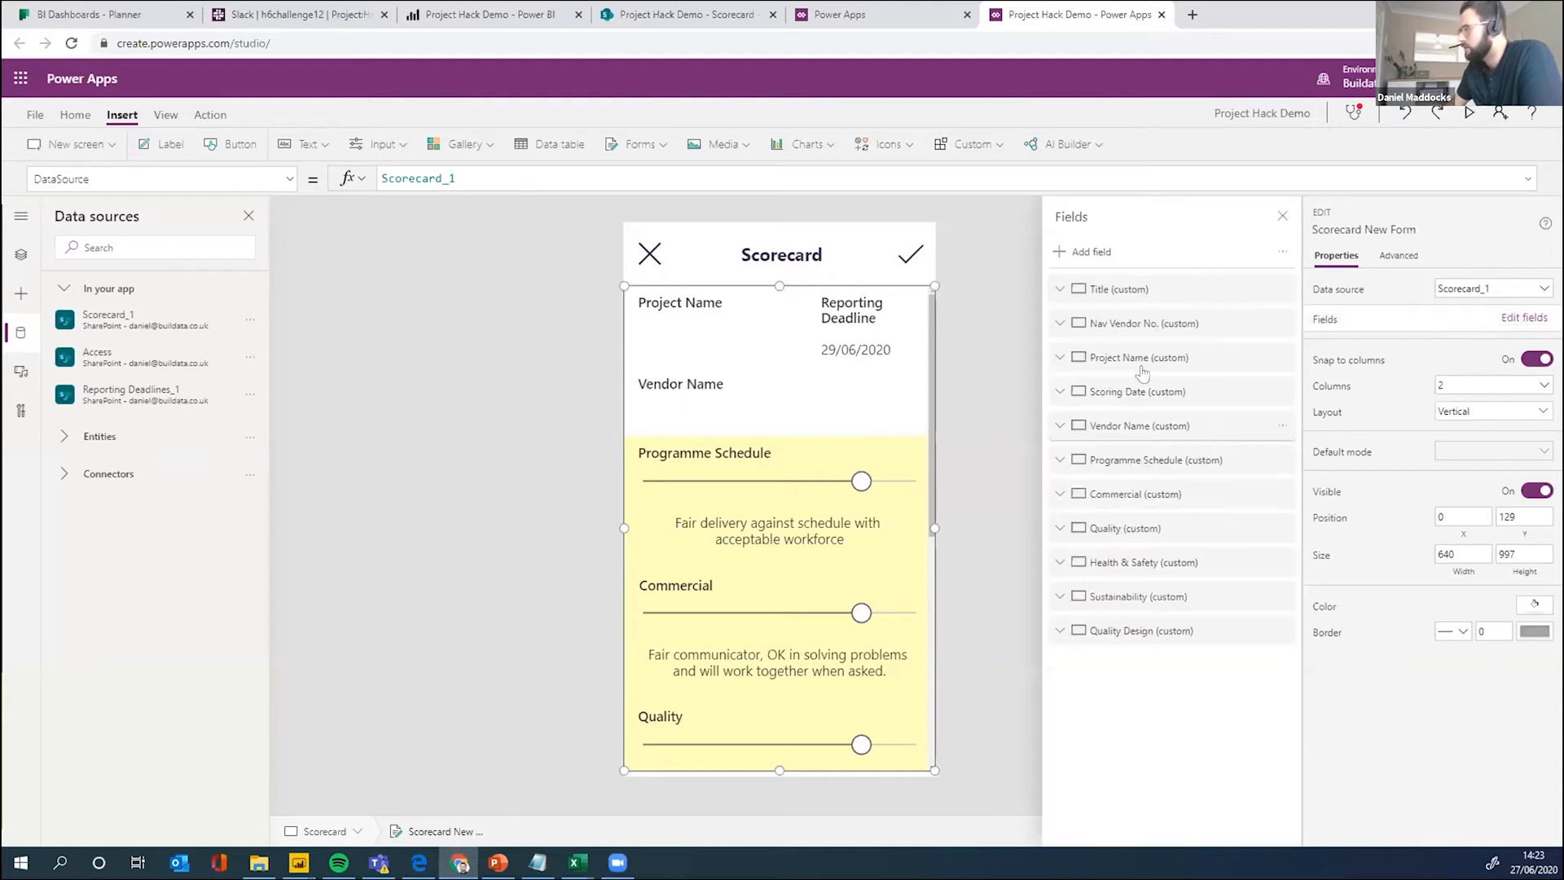
{"action": "left_click", "coordinate": [1074, 252]}
{"action": "scroll", "coordinate": [1147, 372], "scroll_direction": "down", "scroll_amount": 7}
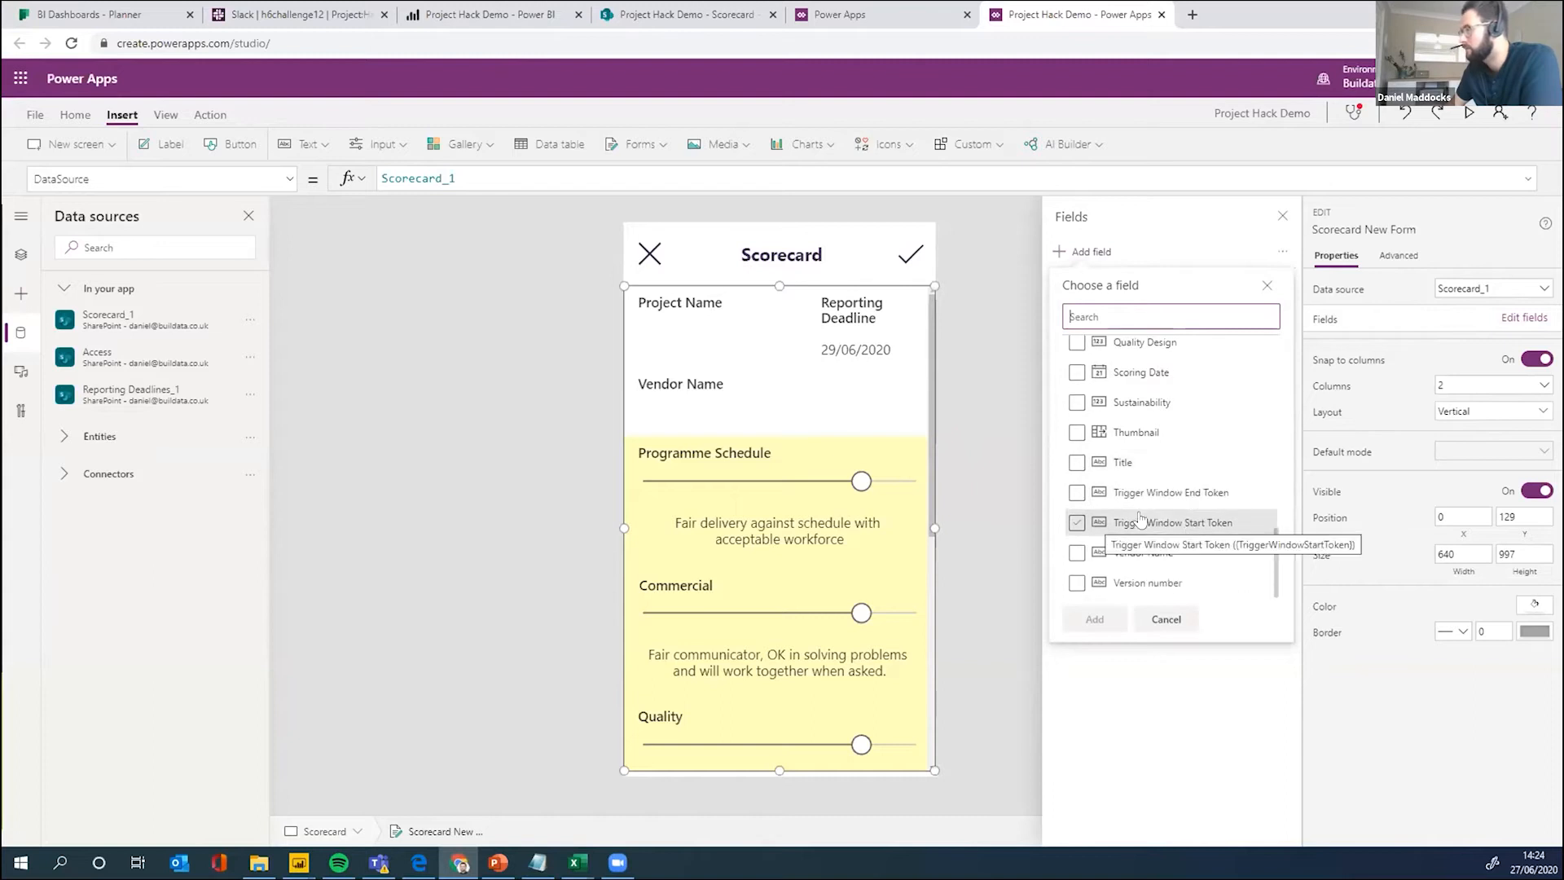
{"action": "scroll", "coordinate": [1083, 456], "scroll_direction": "up", "scroll_amount": 2}
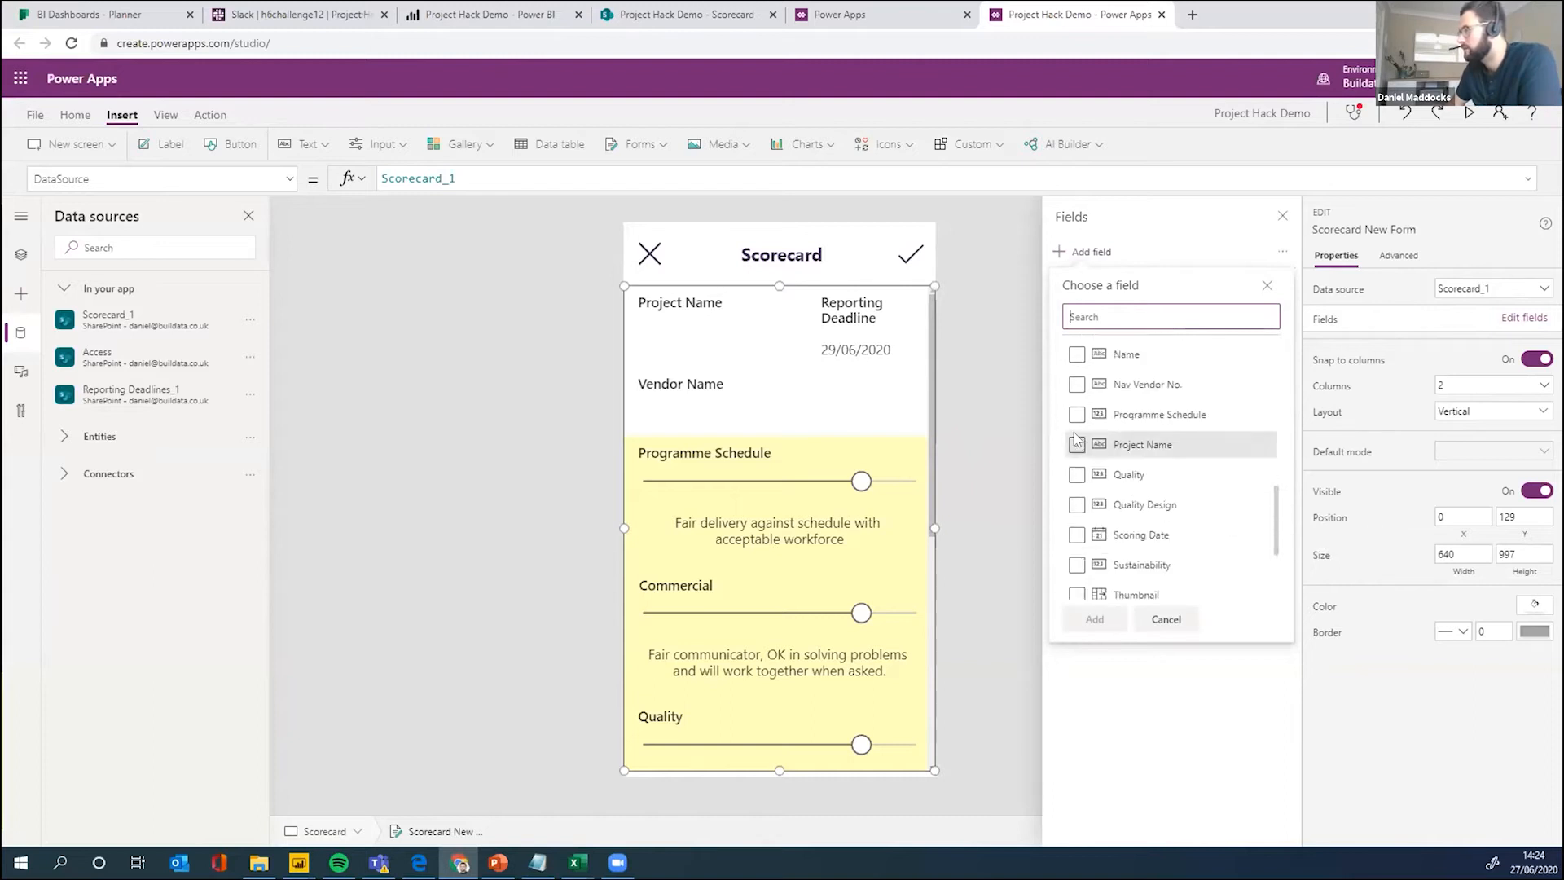
{"action": "scroll", "coordinate": [1075, 440], "scroll_direction": "up", "scroll_amount": 4}
{"action": "scroll", "coordinate": [918, 438], "scroll_direction": "down", "scroll_amount": 5}
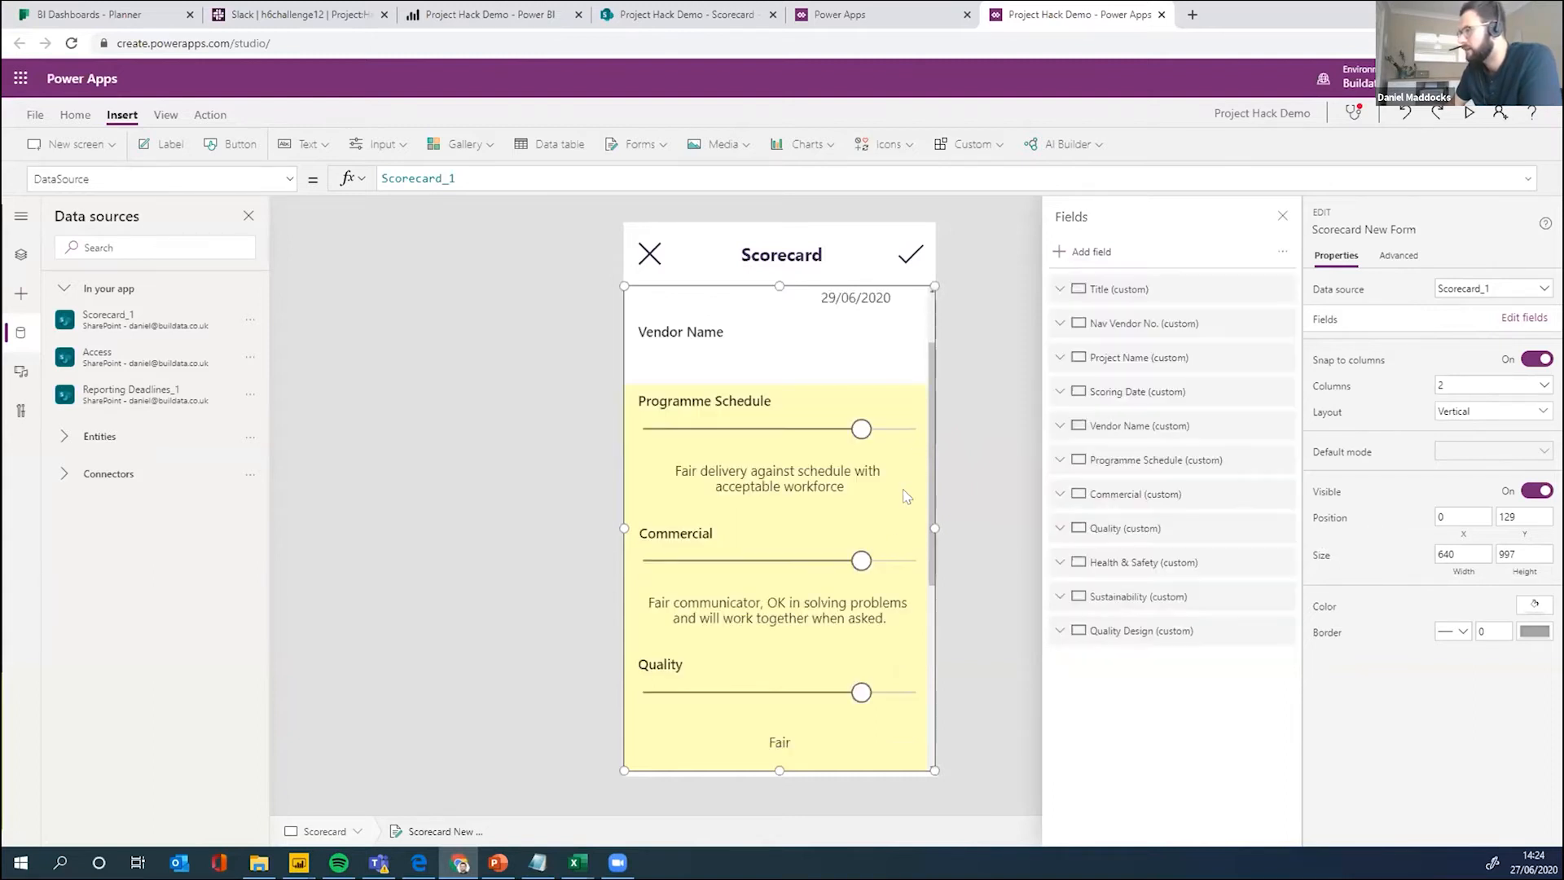
{"action": "scroll", "coordinate": [897, 733], "scroll_direction": "down", "scroll_amount": 1}
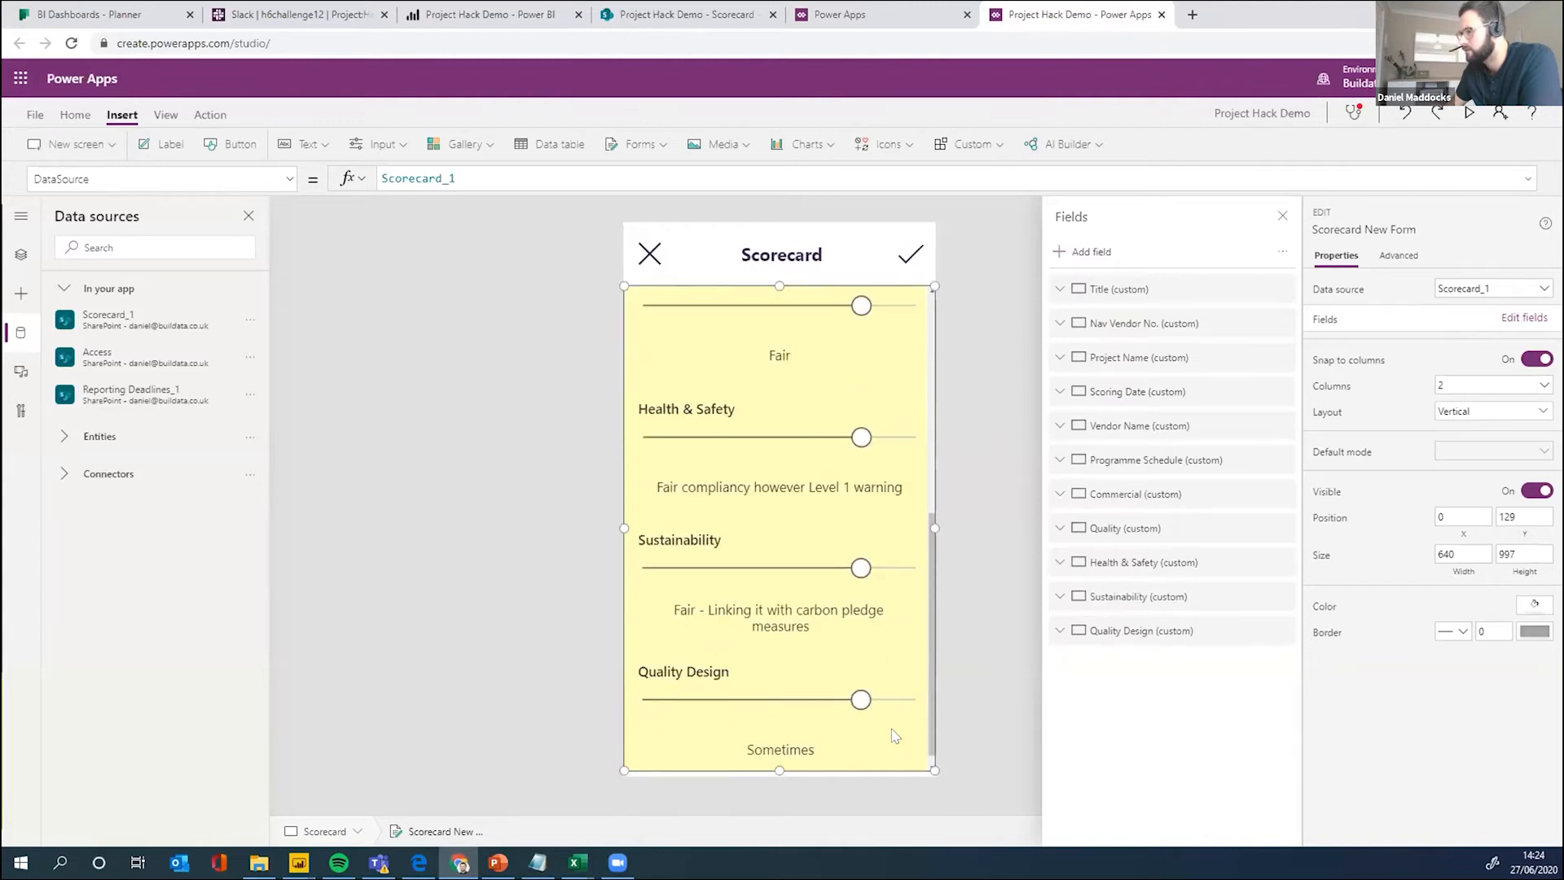
{"action": "scroll", "coordinate": [908, 643], "scroll_direction": "up", "scroll_amount": 6}
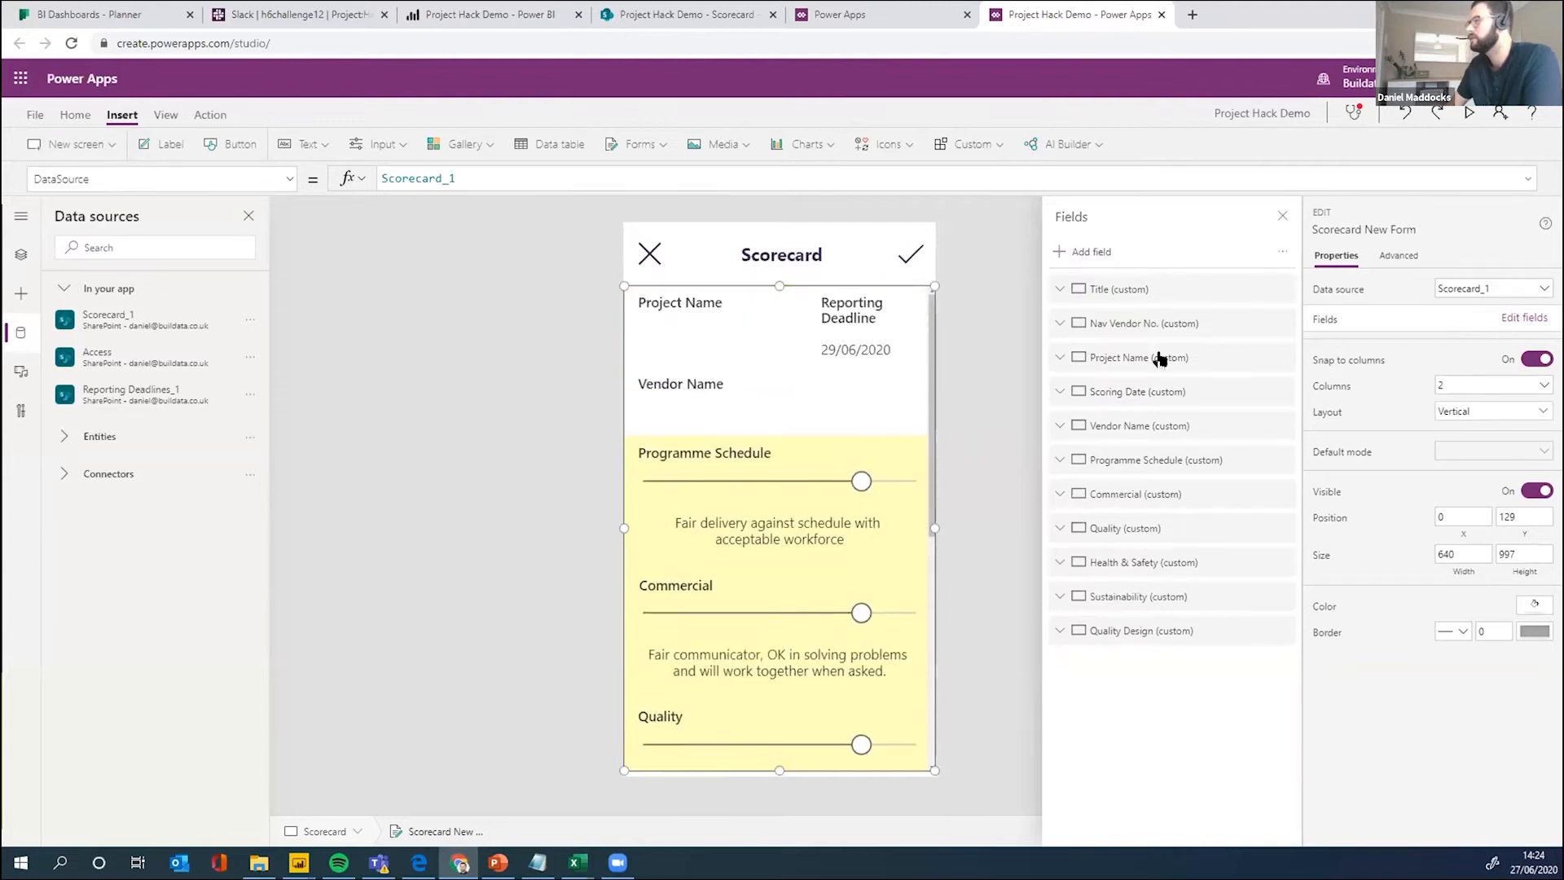
{"action": "left_click", "coordinate": [1283, 216]}
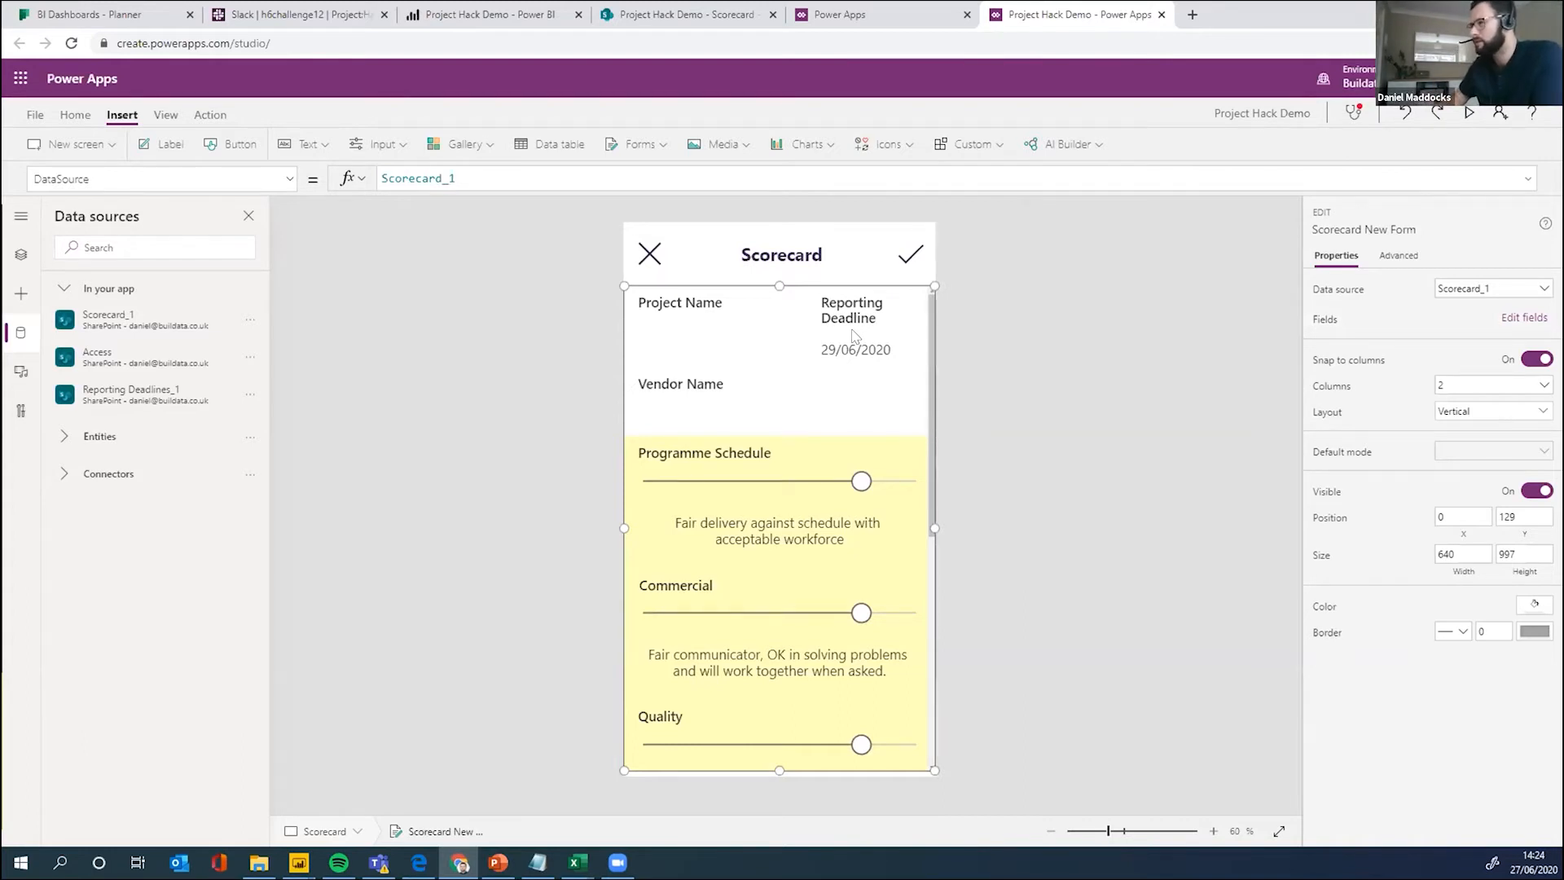
Step: Select the text input in the form's Project Name card and show its full Default formula
{"action": "left_click", "coordinate": [681, 335]}
{"action": "left_click", "coordinate": [677, 328]}
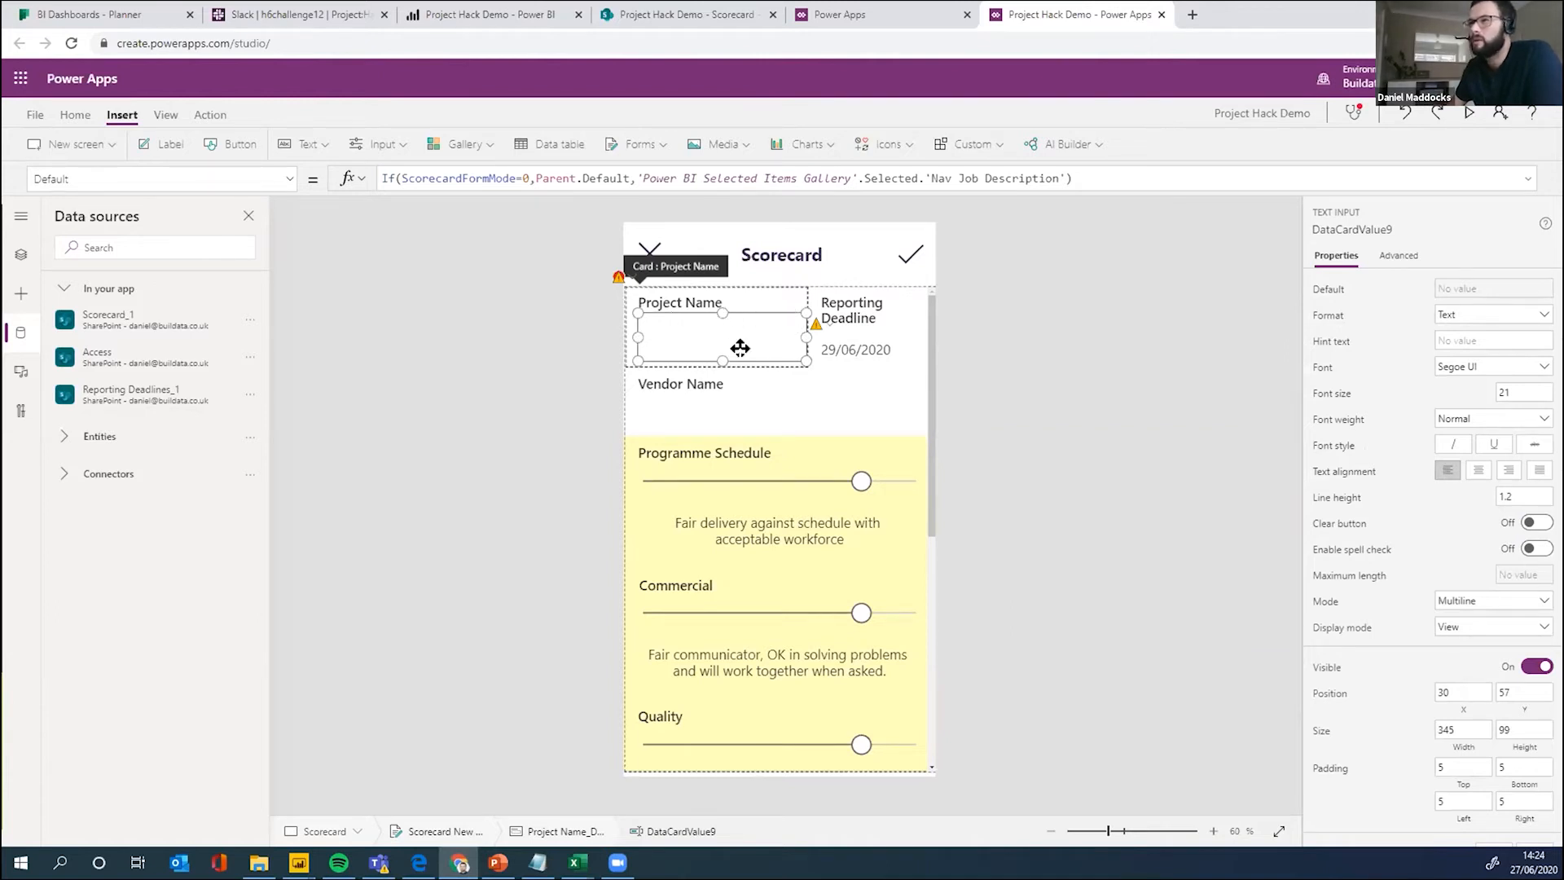
{"action": "left_click", "coordinate": [1523, 181]}
{"action": "left_click", "coordinate": [1132, 181]}
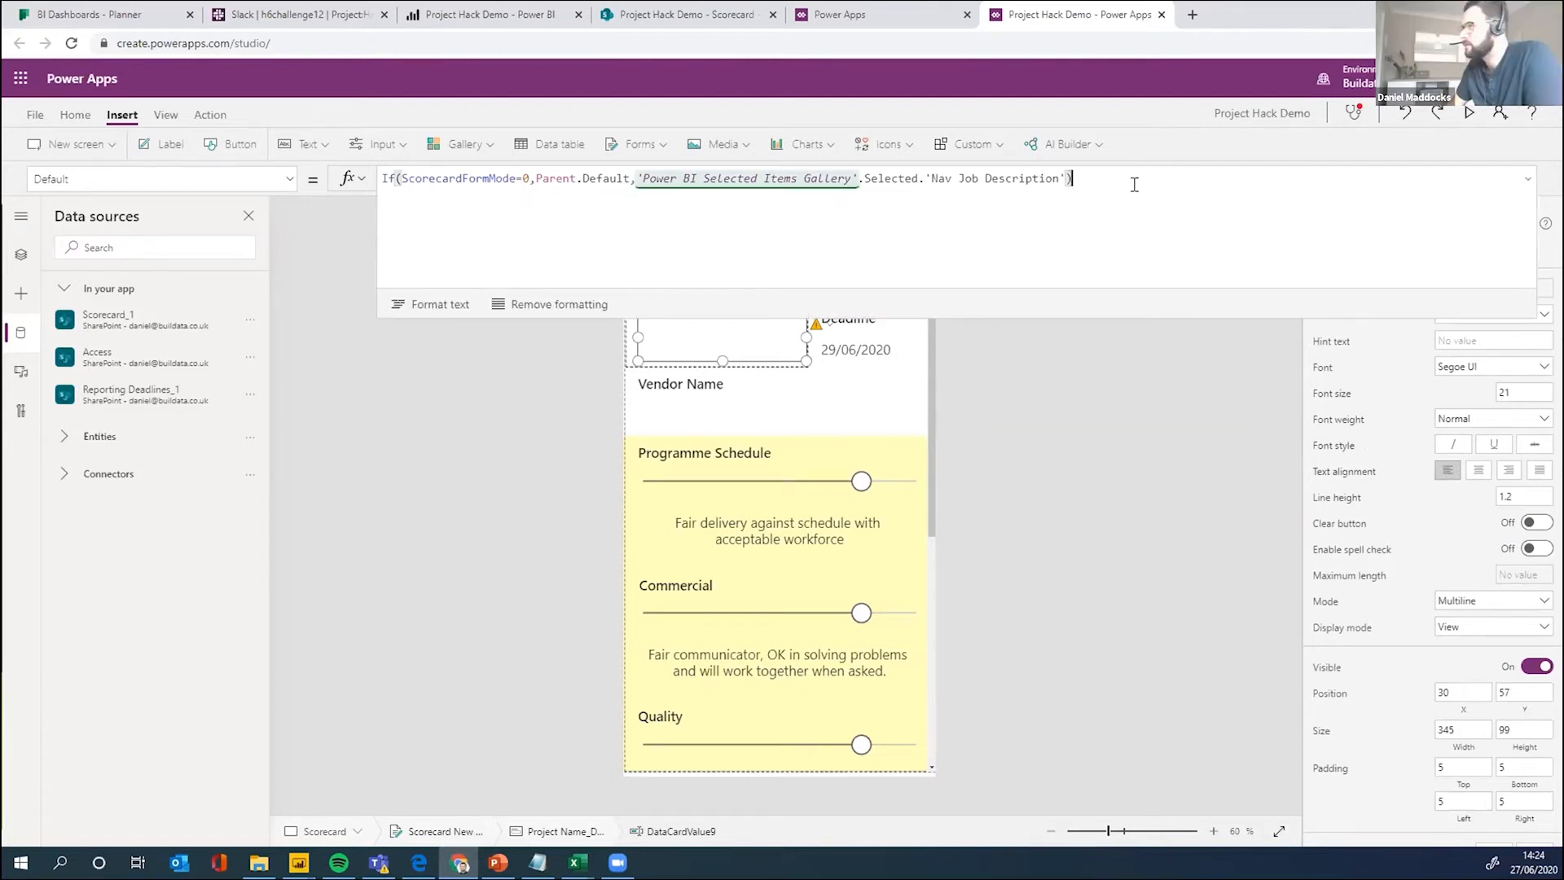
{"action": "left_click", "coordinate": [1521, 179]}
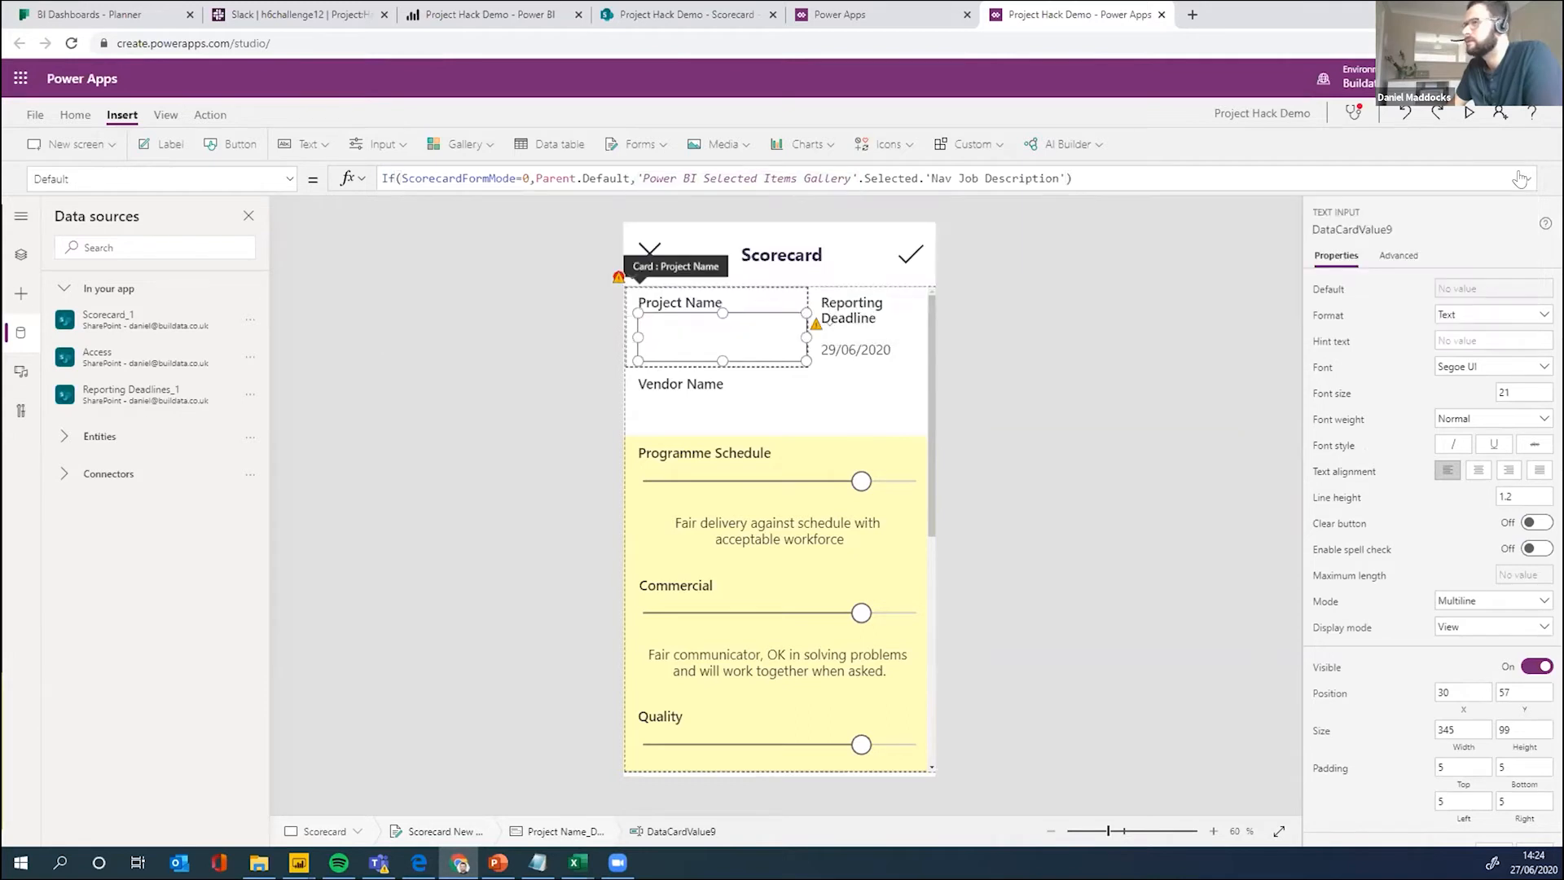
{"action": "left_click", "coordinate": [1520, 174]}
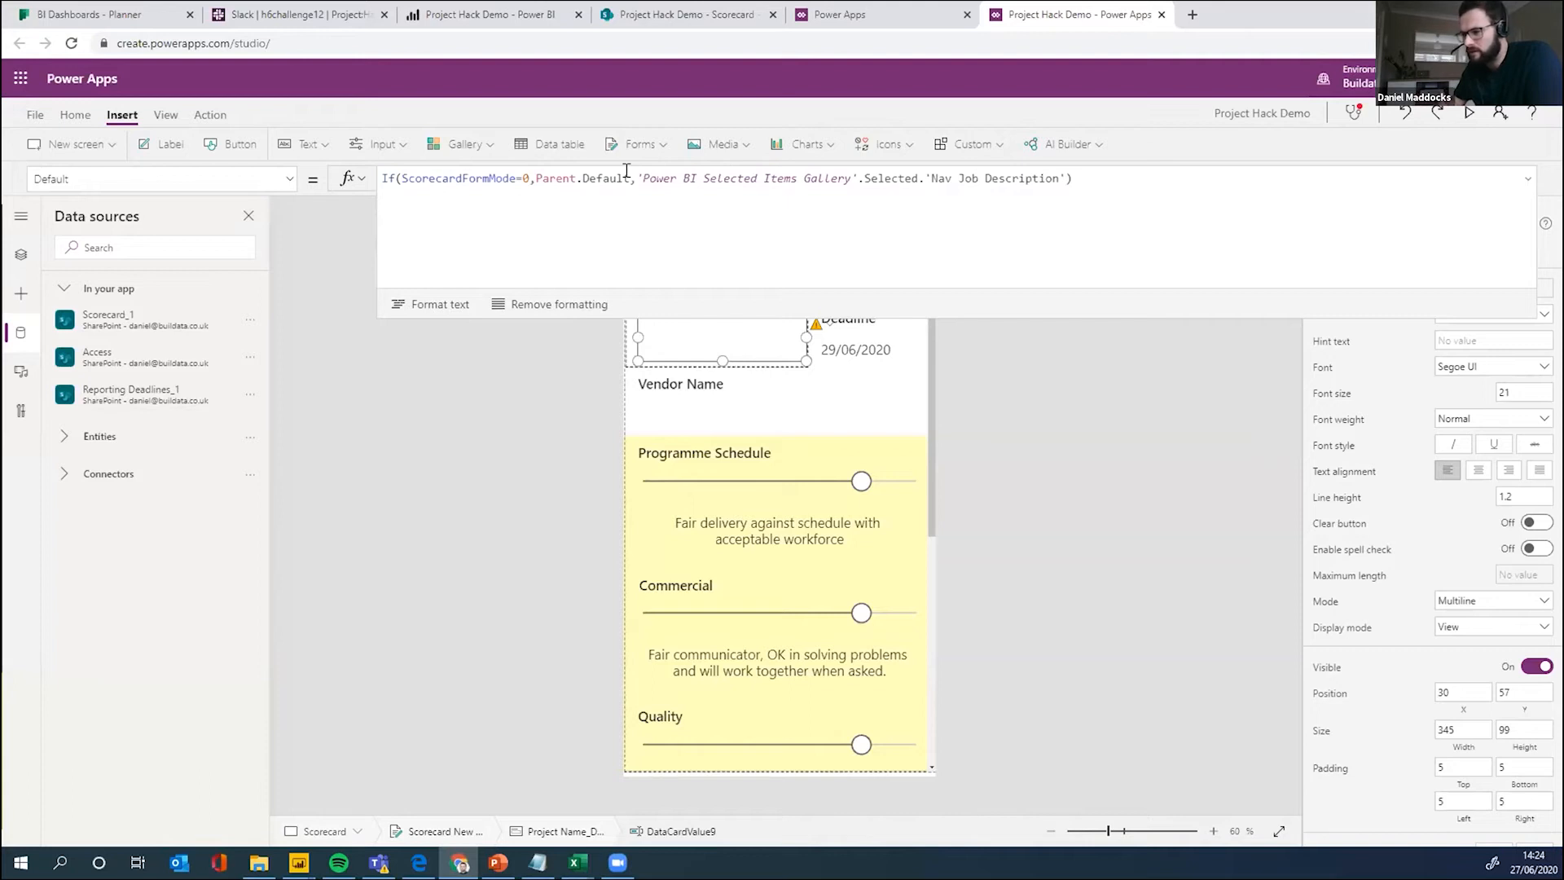
Step: Examine the ScorecardFormMode condition, the Power BI Selected Items Gallery reference and the 'Nav Job Description' field in the Project Name formula
{"action": "left_click_drag", "start_coordinate": [635, 178], "coordinate": [383, 178]}
{"action": "left_click", "coordinate": [586, 209]}
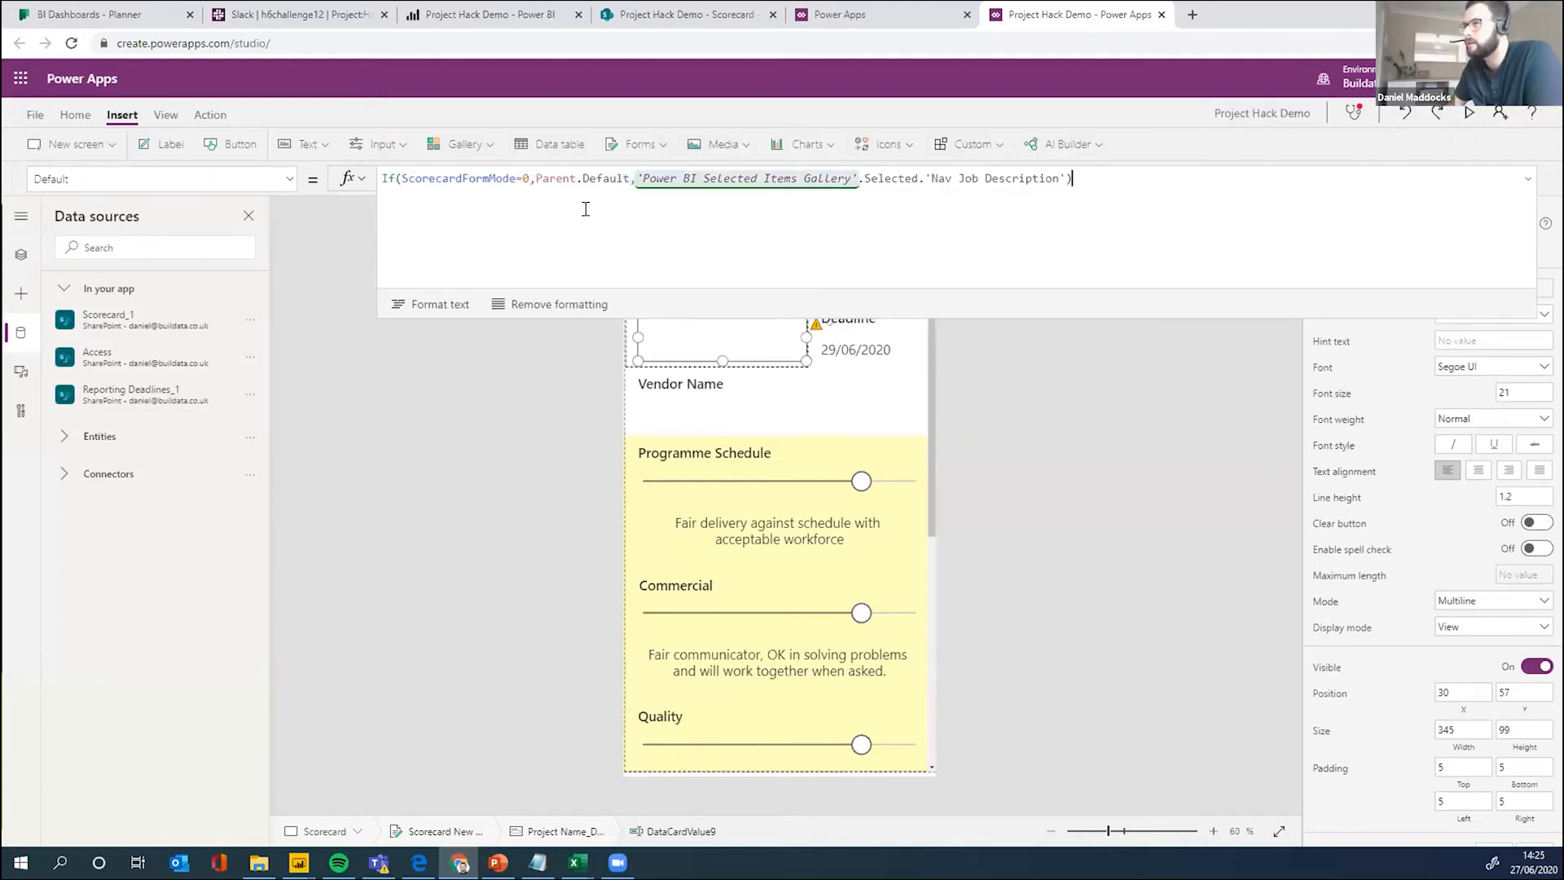
{"action": "left_click", "coordinate": [633, 178]}
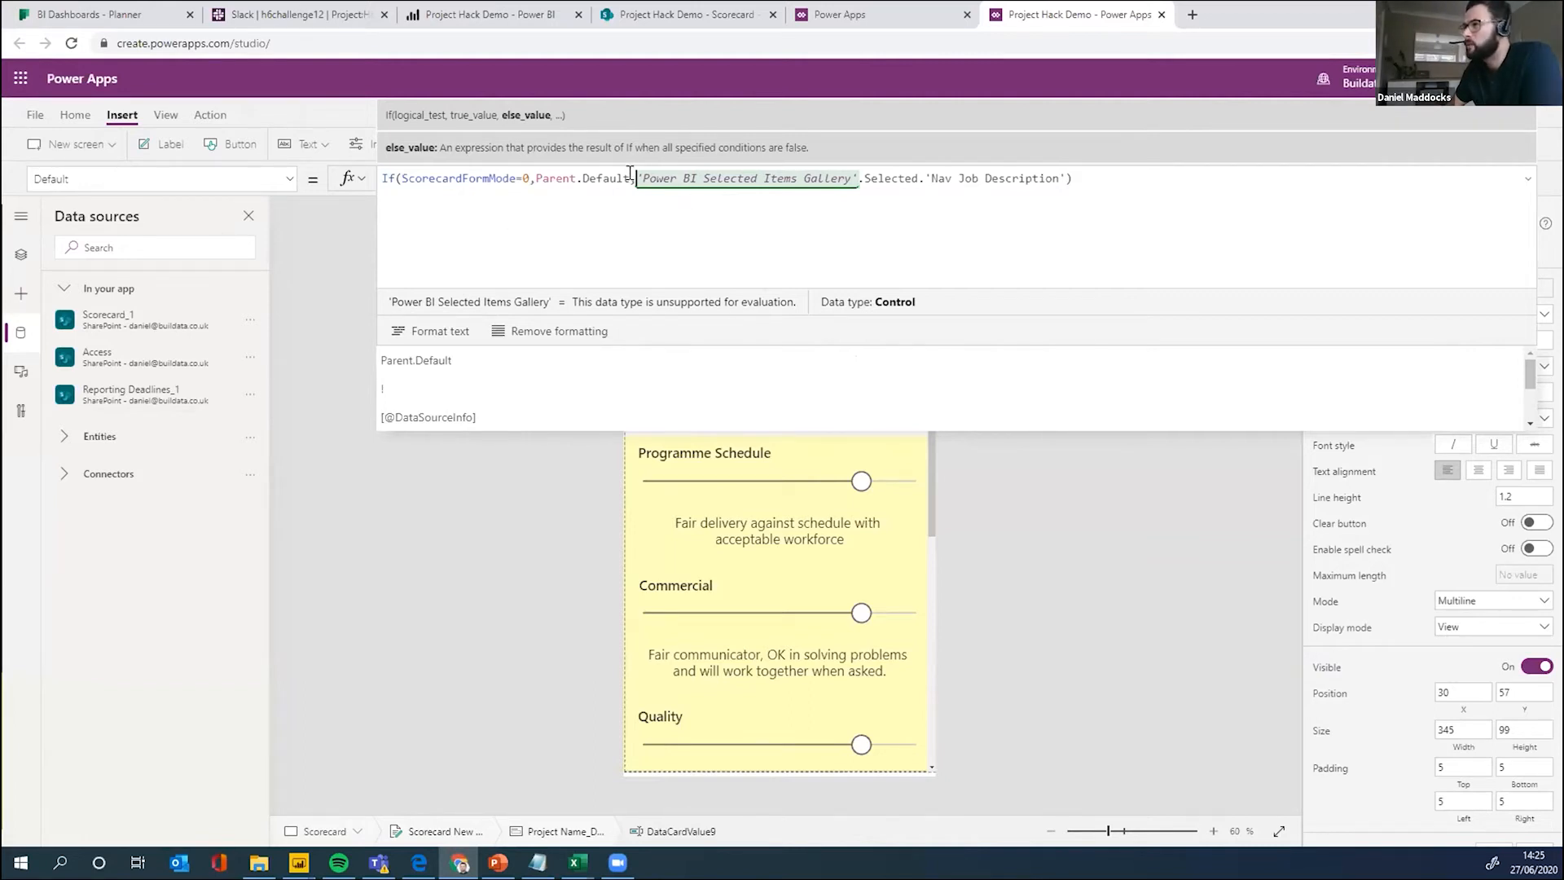
{"action": "left_click_drag", "start_coordinate": [636, 178], "coordinate": [696, 174]}
{"action": "left_click", "coordinate": [798, 195]}
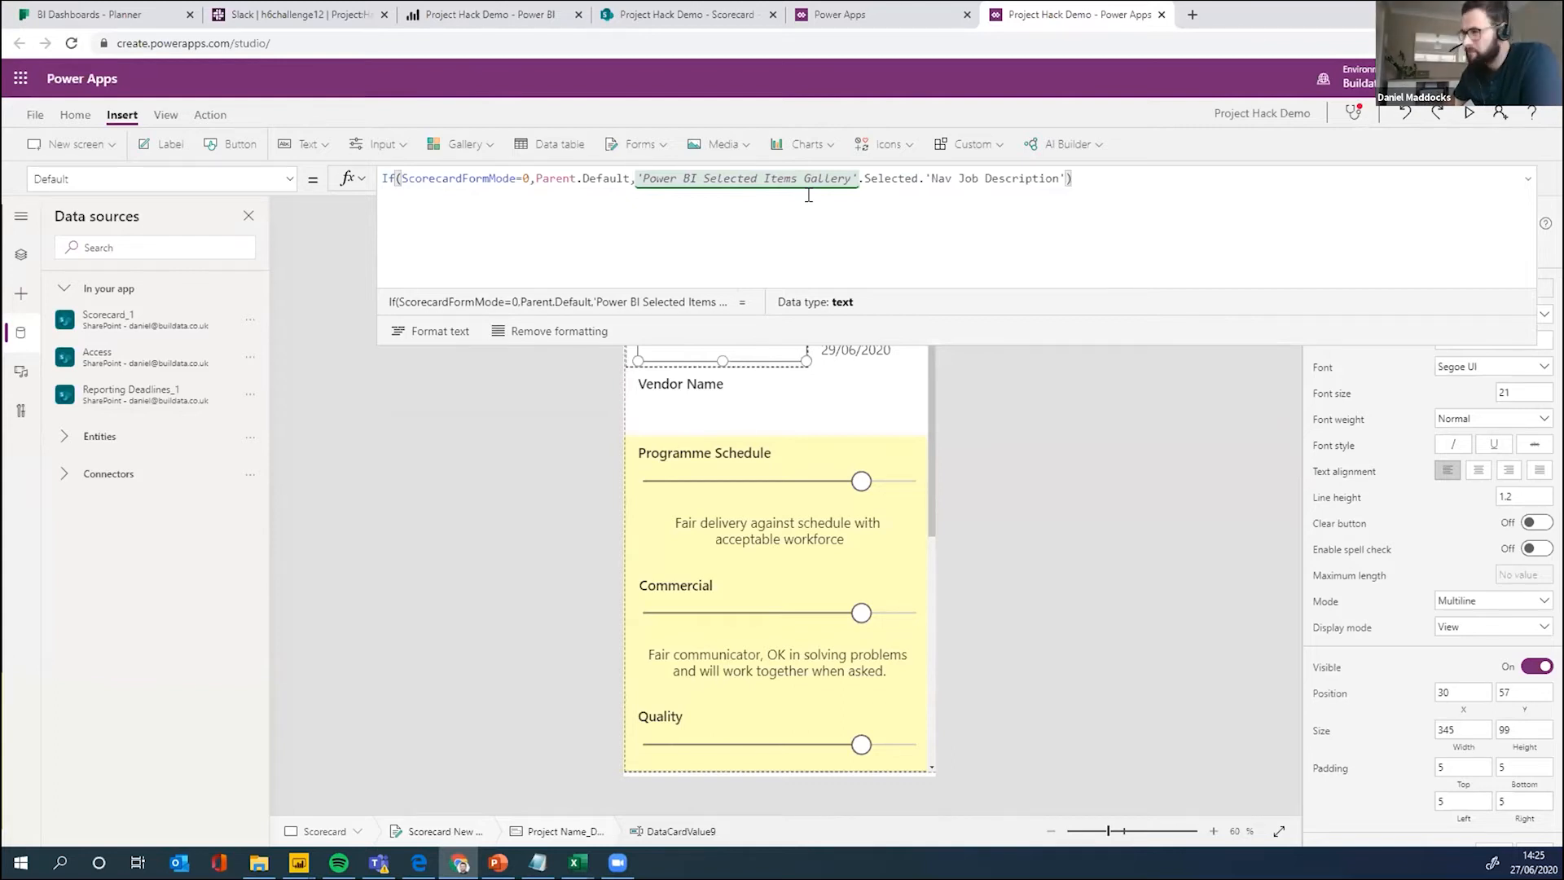
{"action": "left_click_drag", "start_coordinate": [925, 179], "coordinate": [1059, 179]}
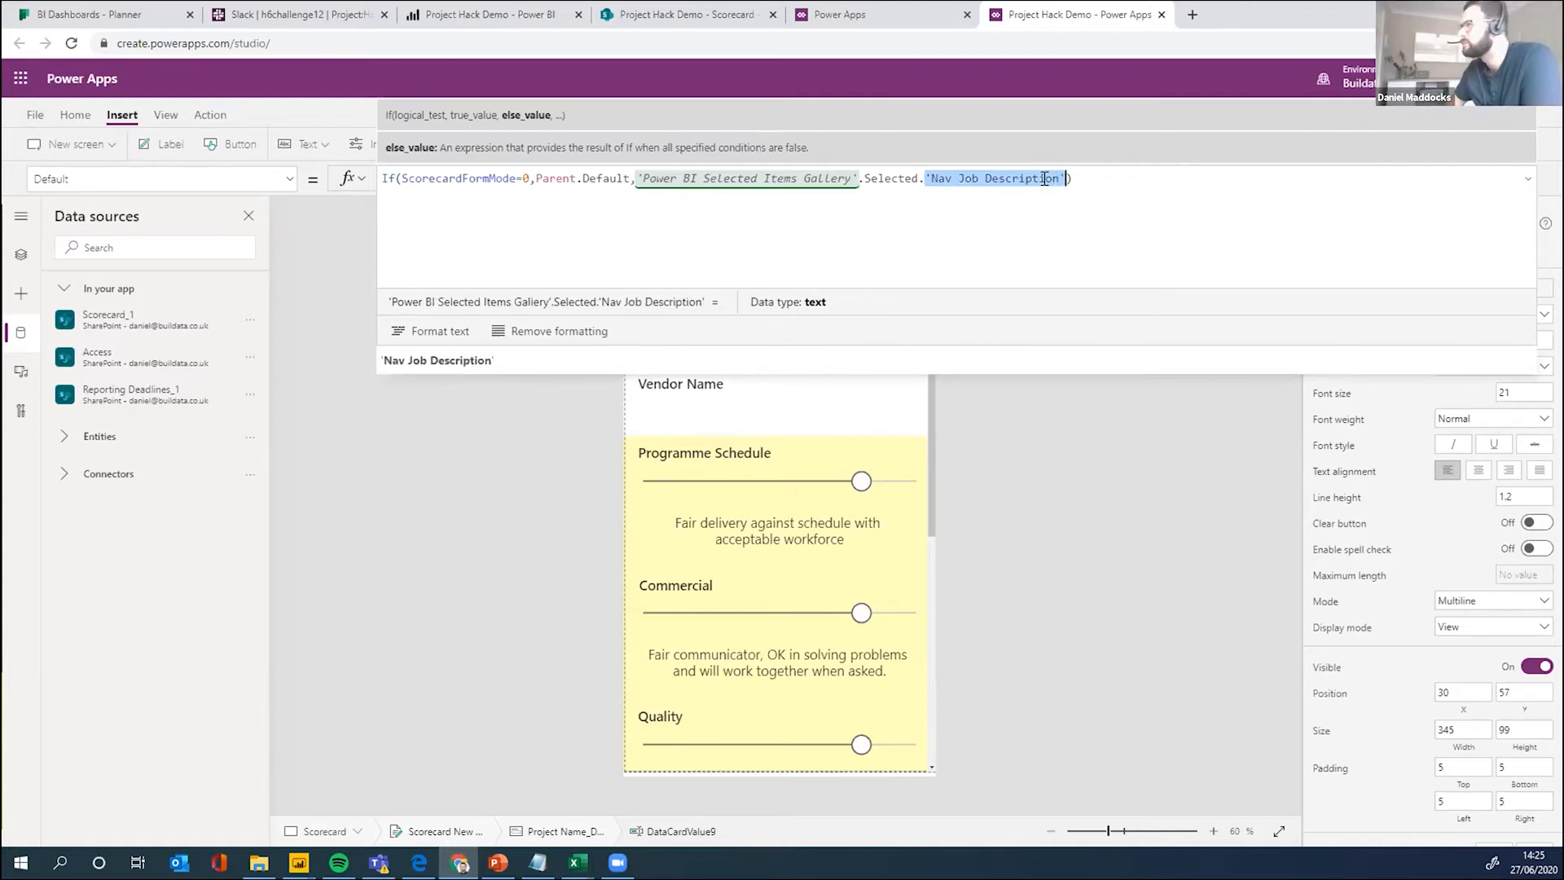
{"action": "left_click", "coordinate": [1523, 178]}
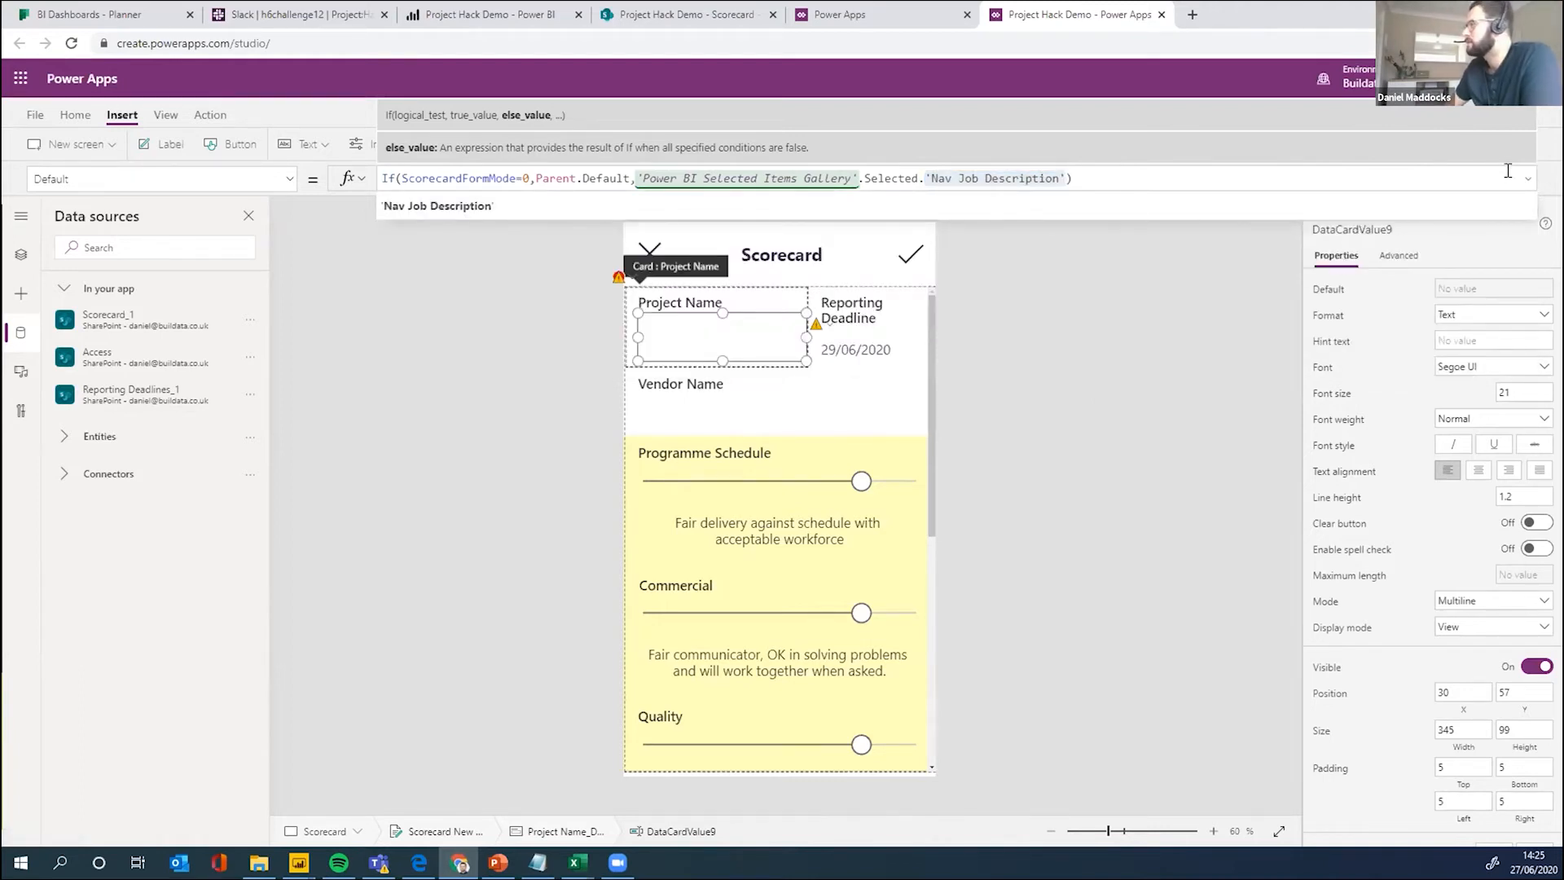
Step: In Power BI Desktop, filter the gallery by Company 714, Company 141 and Company 28 in turn, clear the selection, and return to Power Apps Studio
{"action": "key", "text": "alt+Tab"}
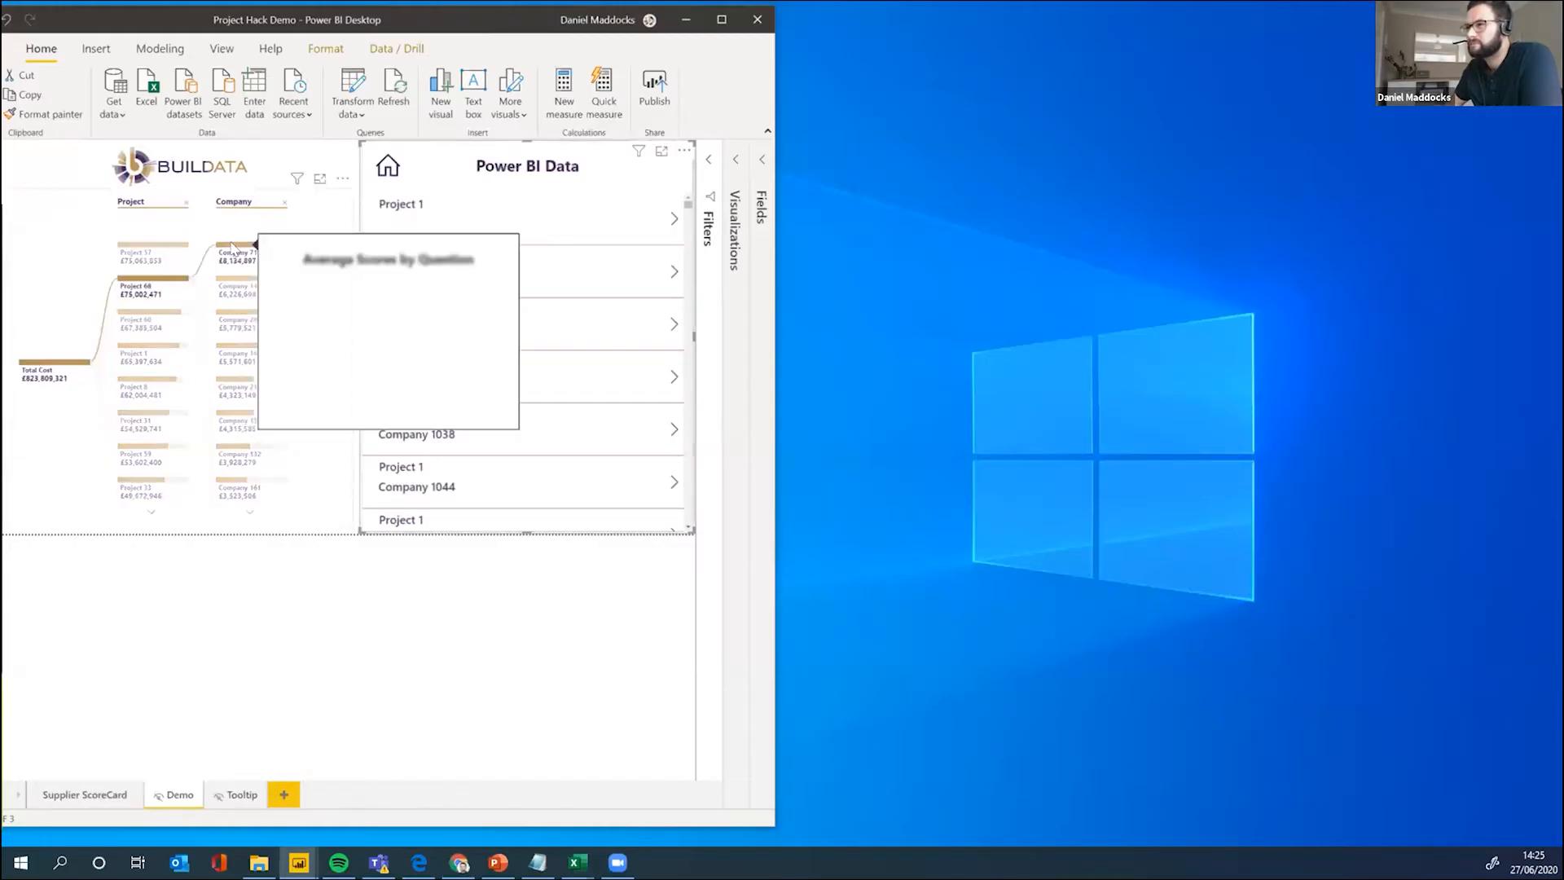
{"action": "left_click", "coordinate": [232, 247]}
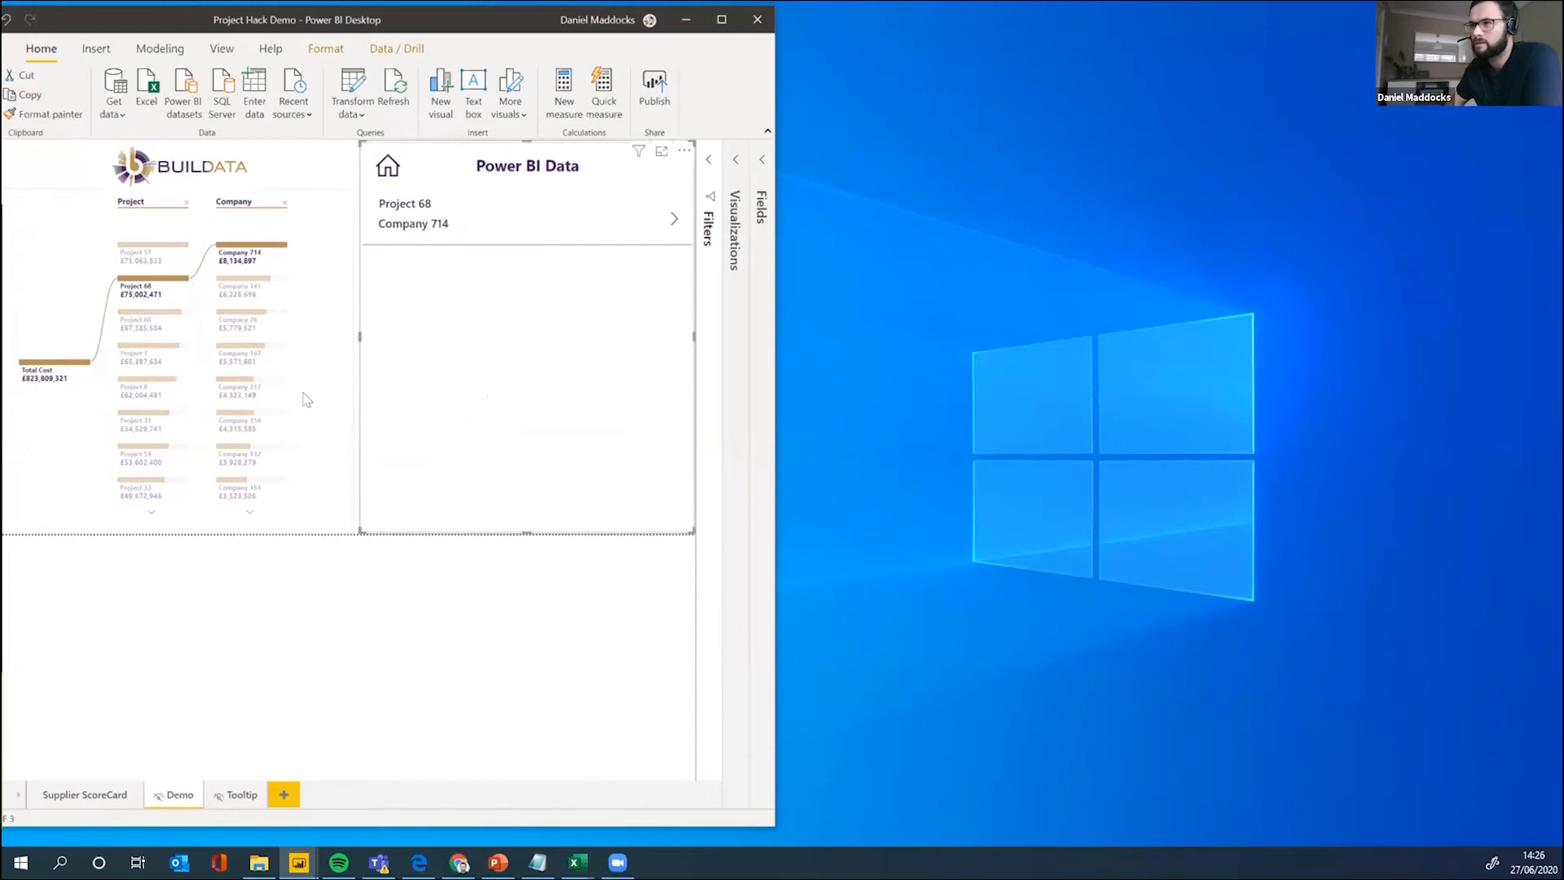
{"action": "left_click", "coordinate": [244, 287]}
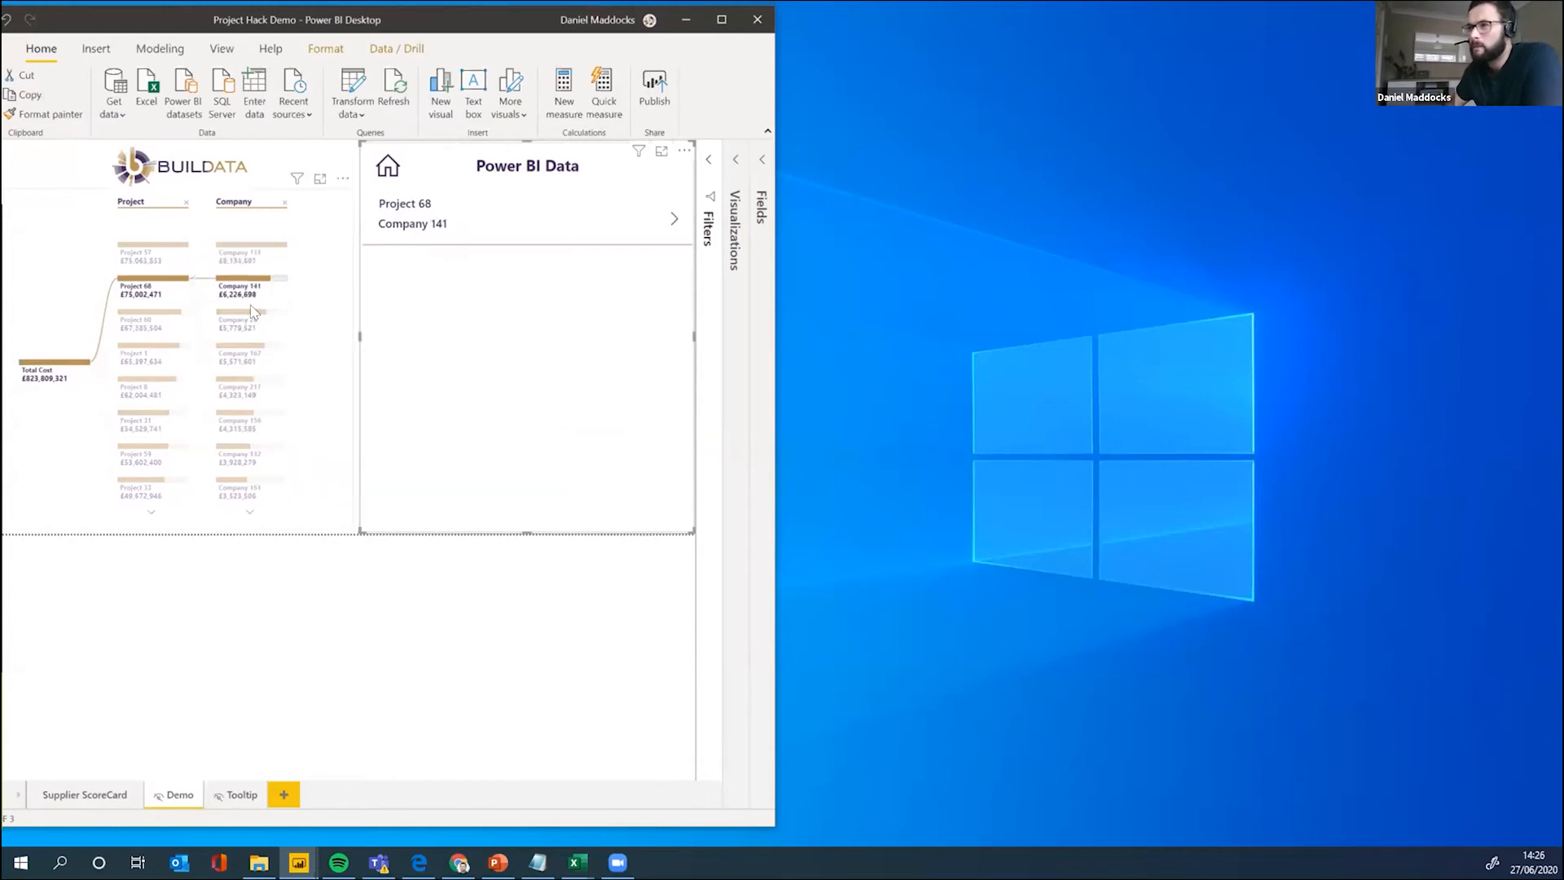
{"action": "left_click", "coordinate": [249, 320]}
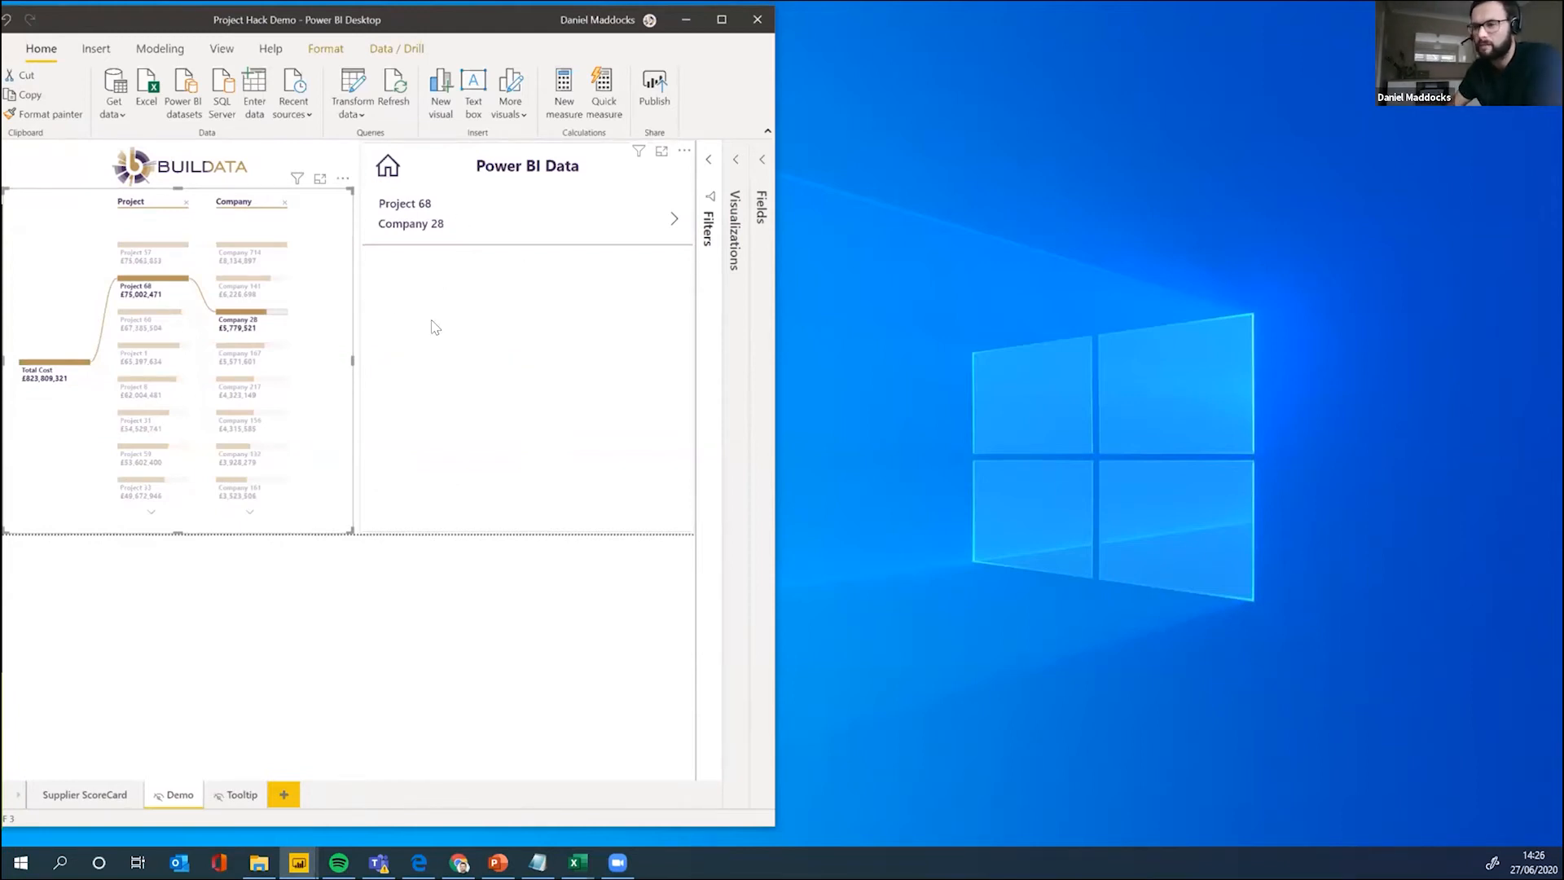
{"action": "left_click", "coordinate": [263, 310]}
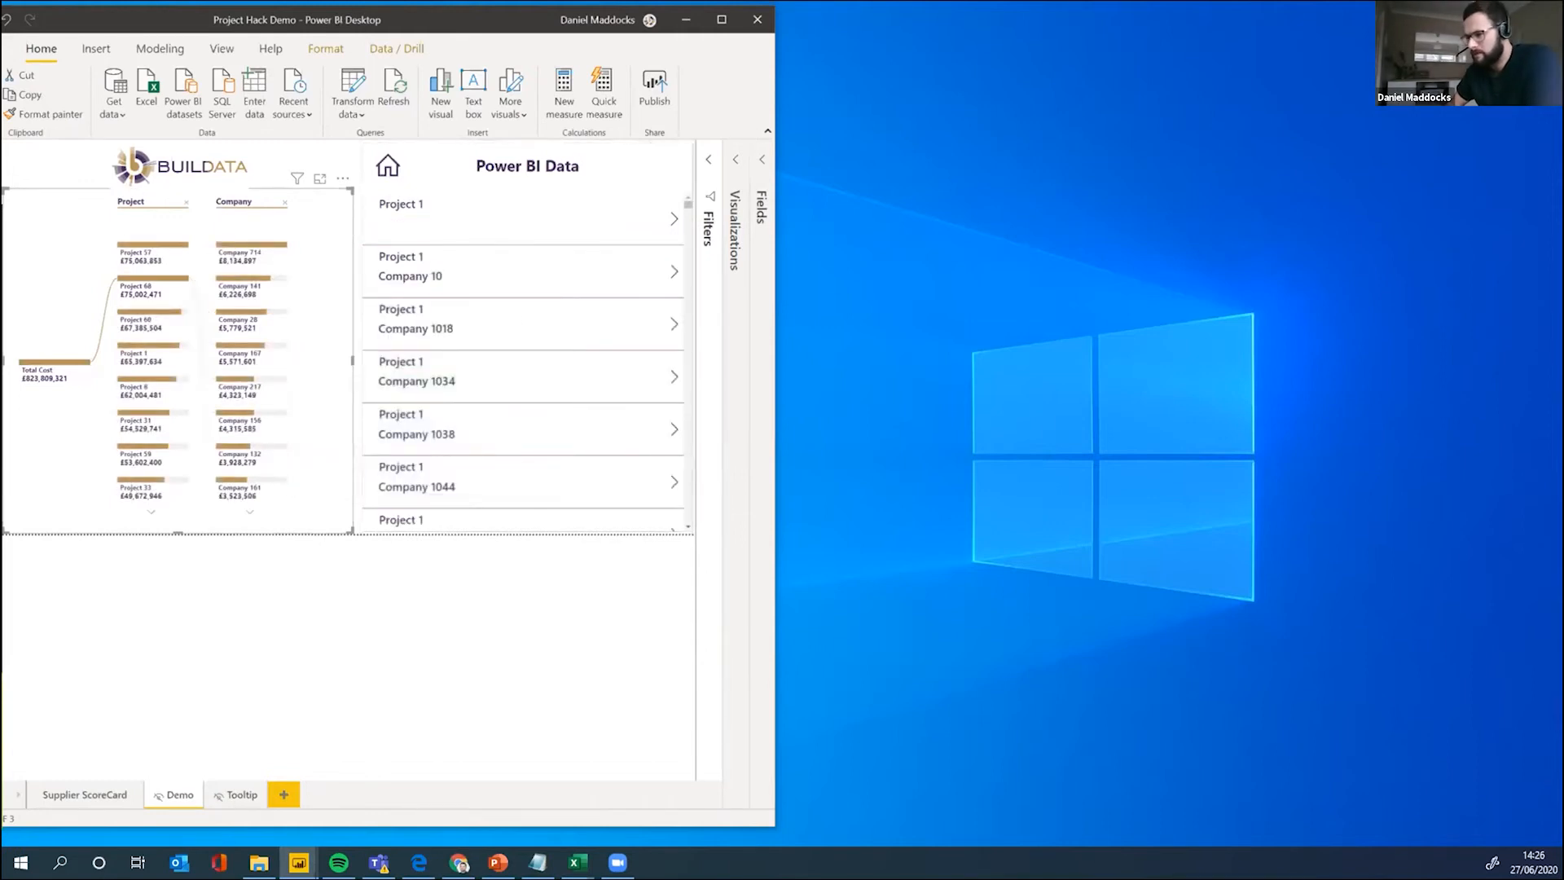
{"action": "left_click", "coordinate": [459, 862]}
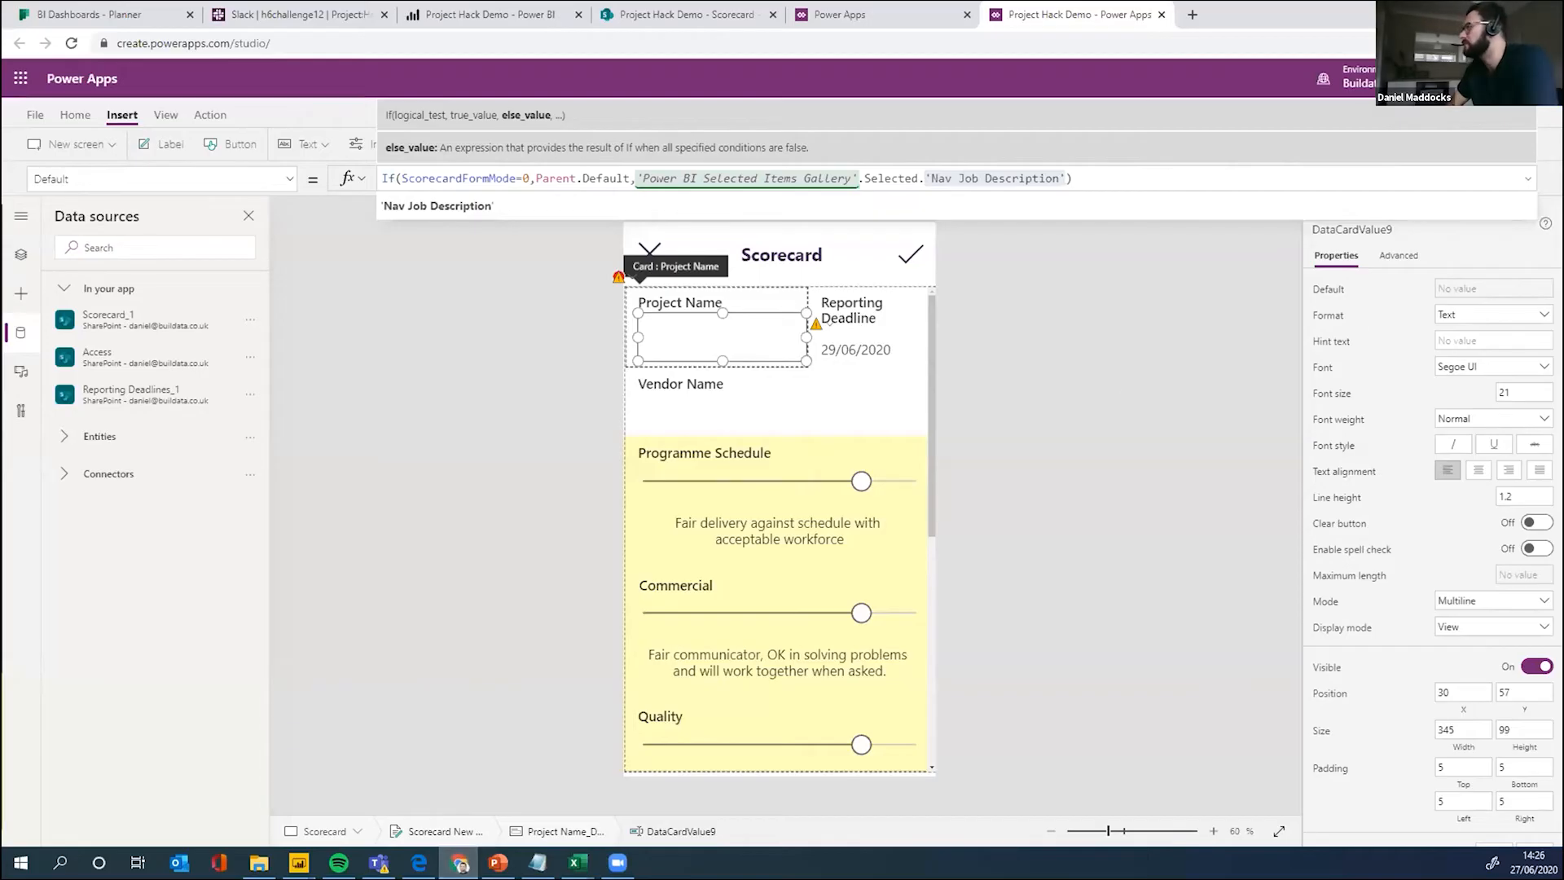
{"action": "left_click", "coordinate": [1163, 277]}
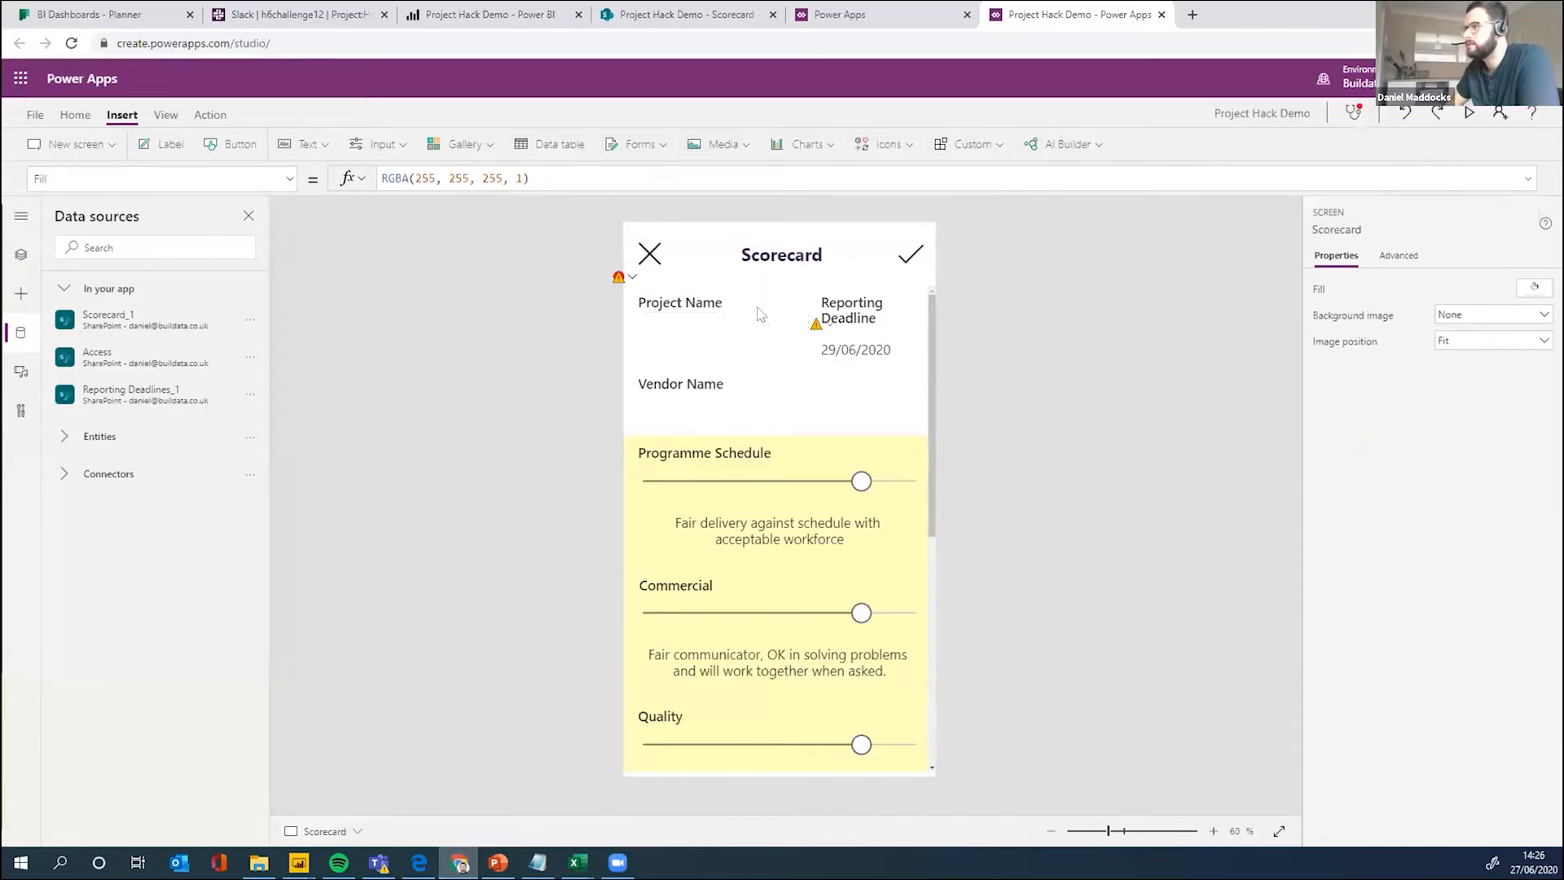
Step: Show the Default formula of the Vendor Name card's text input and bring up the tree of the app's controls
{"action": "left_click", "coordinate": [691, 409]}
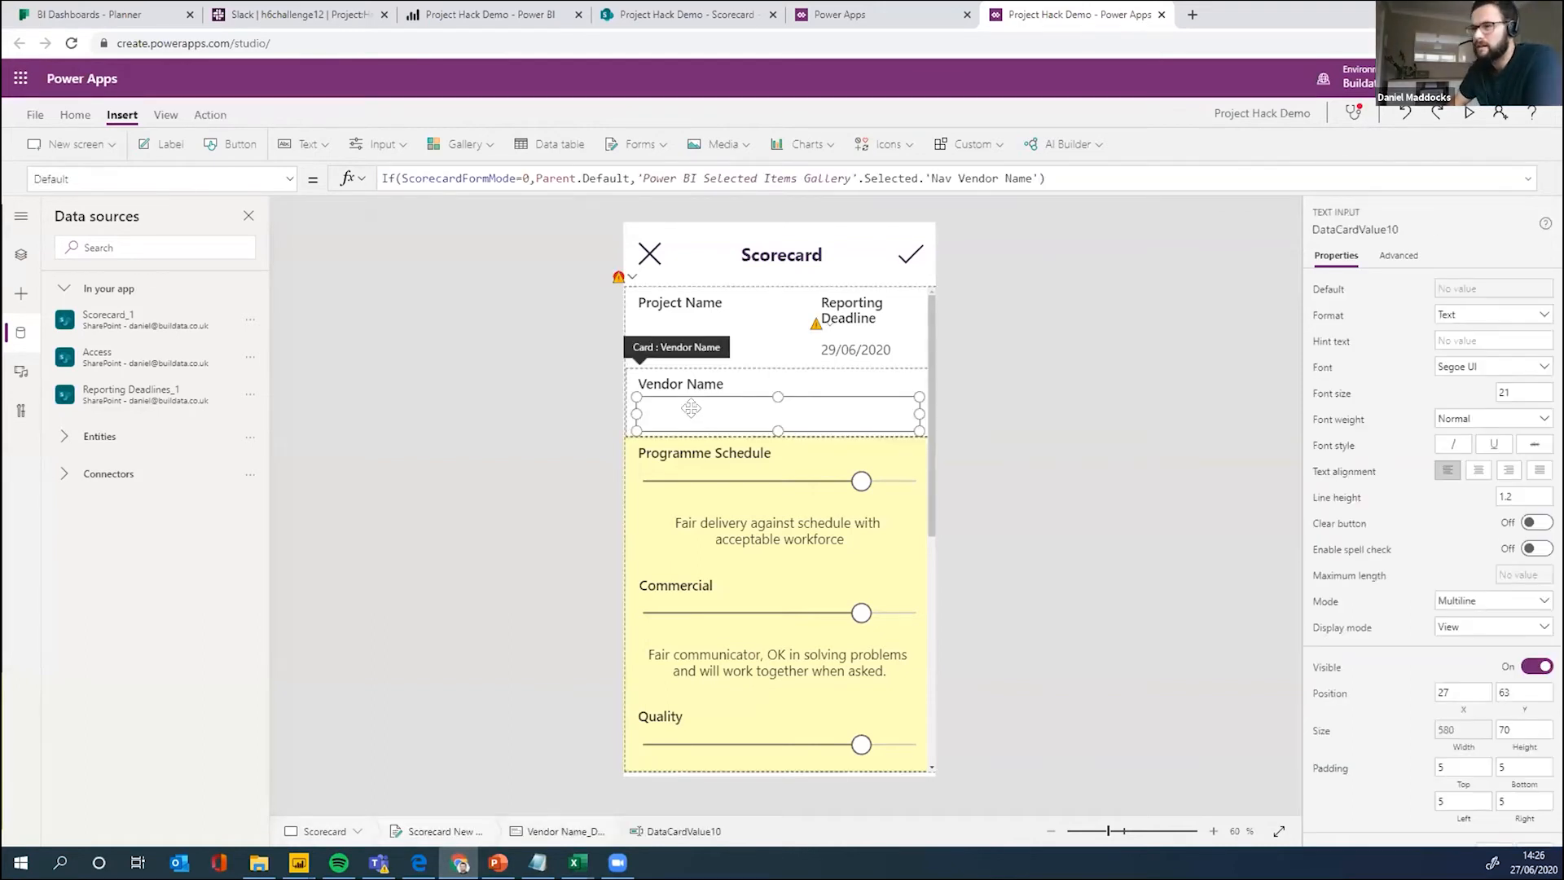
{"action": "left_click", "coordinate": [25, 334]}
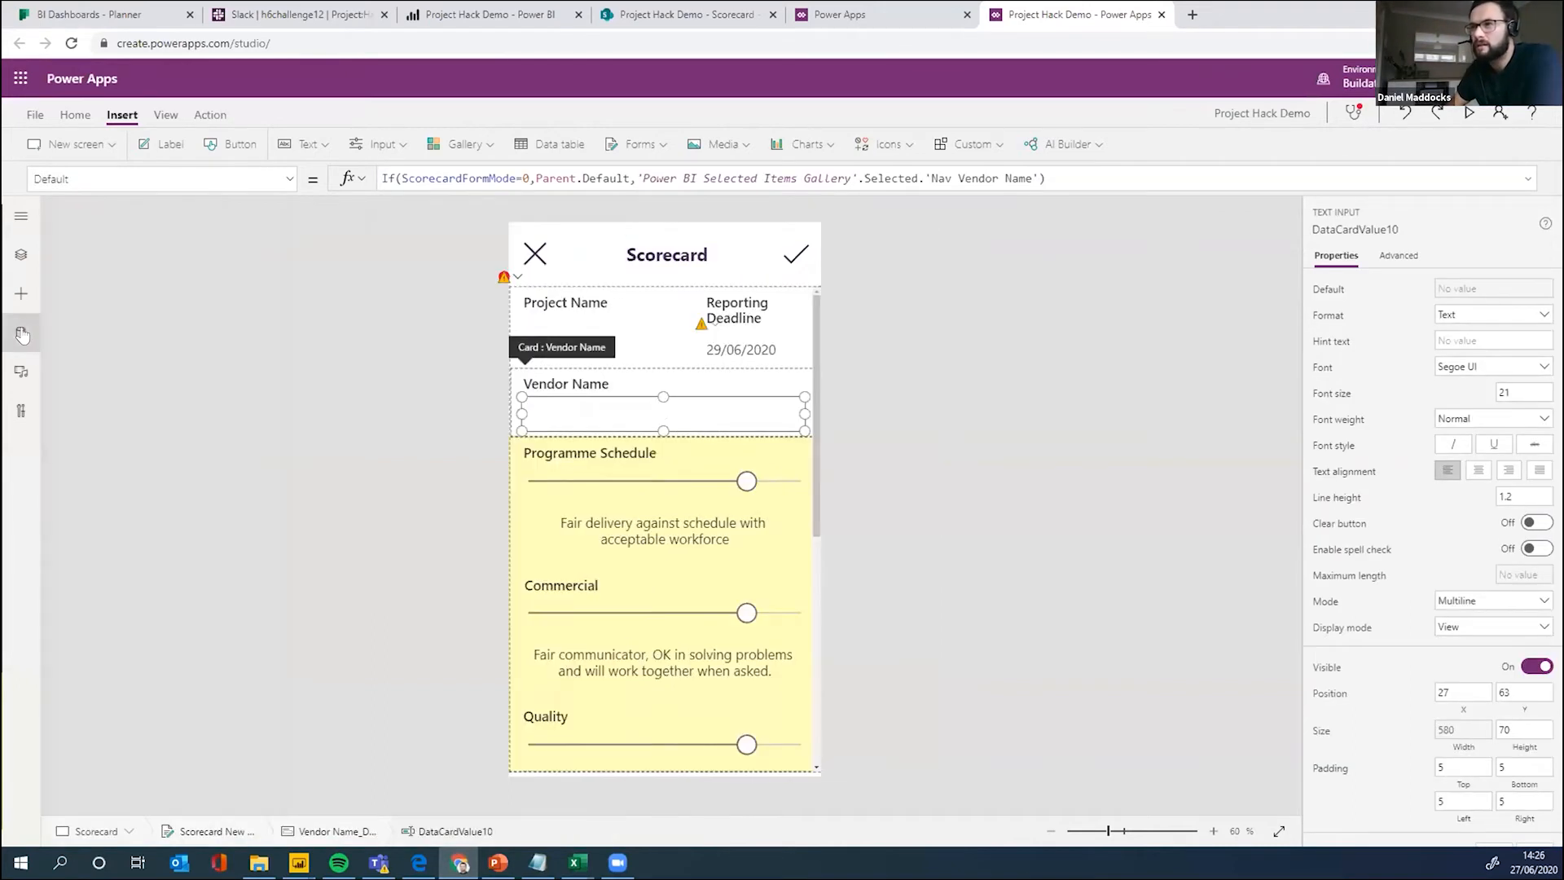
{"action": "left_click", "coordinate": [24, 334]}
{"action": "left_click", "coordinate": [21, 254]}
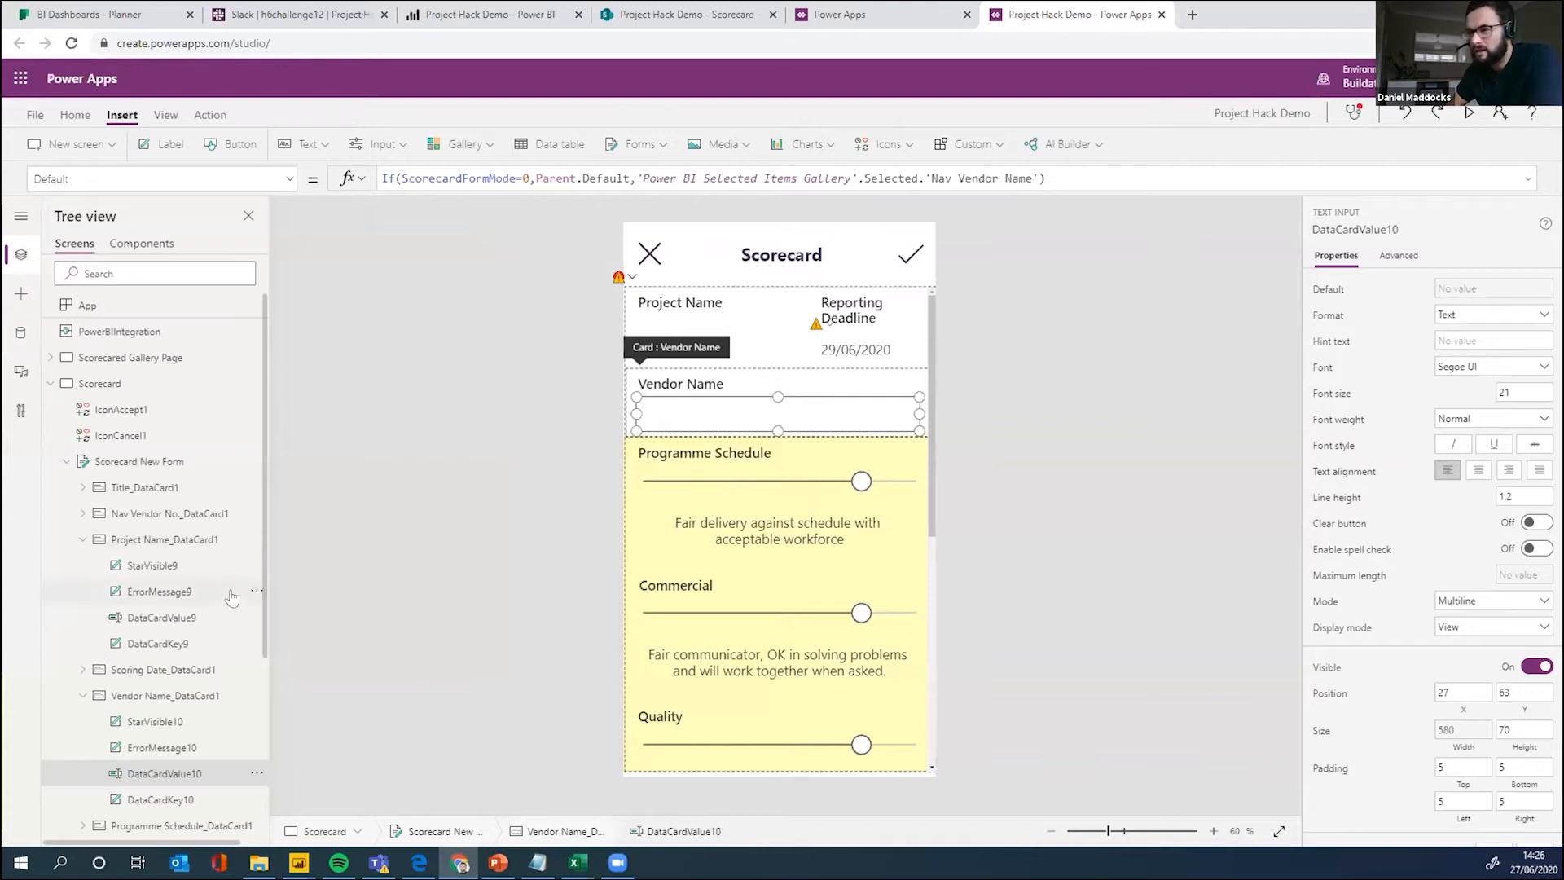
Step: Make the Nav Vendor No. card in the Scorecard New Form visible, hide it again, and deselect it
{"action": "scroll", "coordinate": [76, 530], "scroll_direction": "down", "scroll_amount": 3}
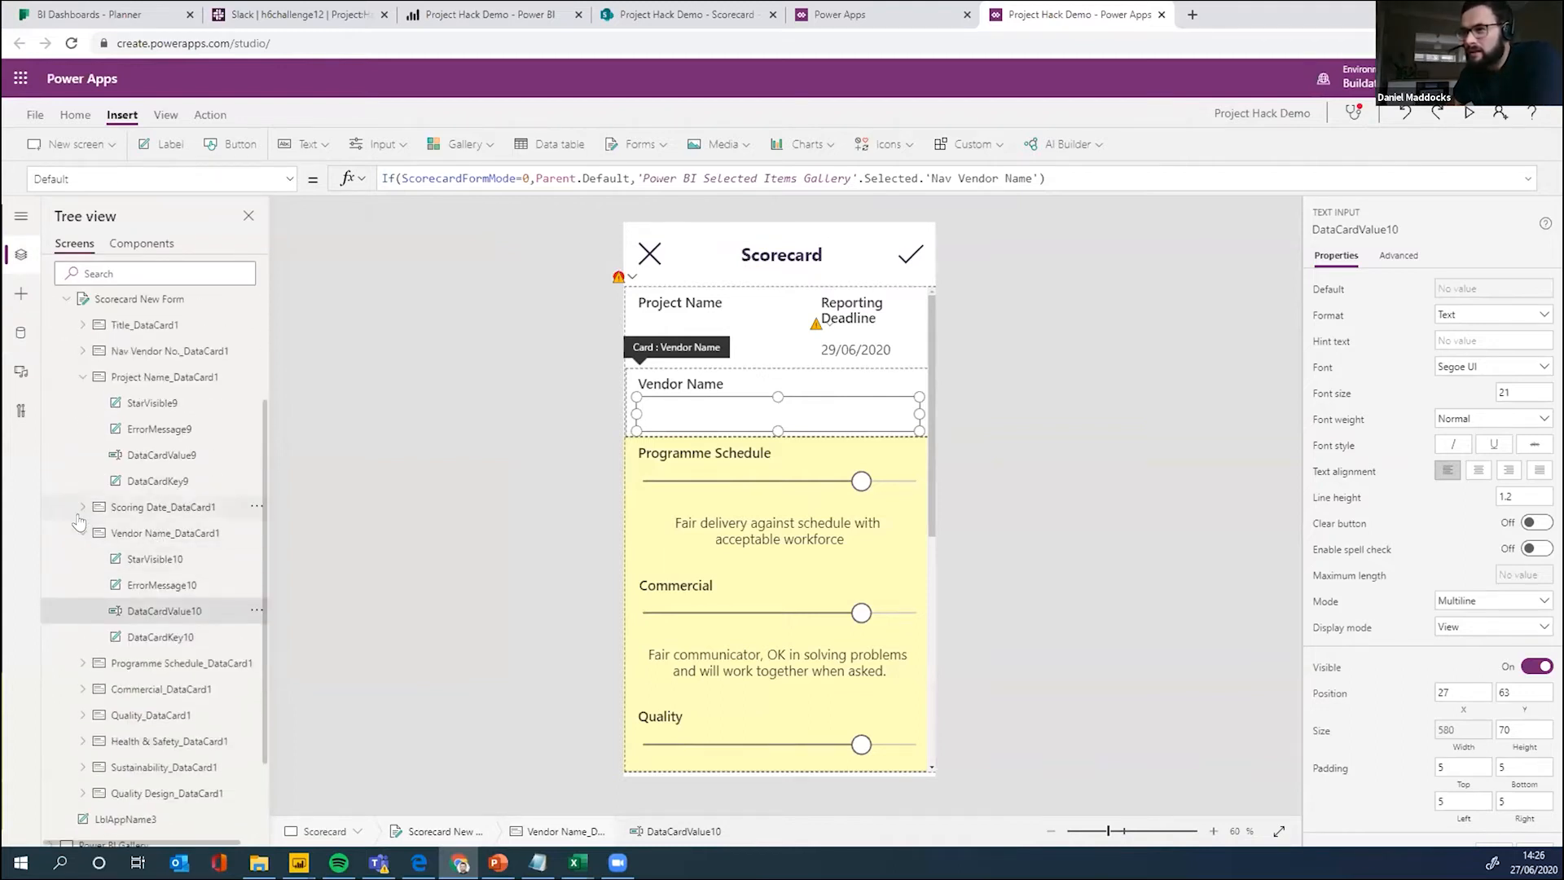
{"action": "scroll", "coordinate": [132, 533], "scroll_direction": "up", "scroll_amount": 1}
{"action": "scroll", "coordinate": [132, 531], "scroll_direction": "up", "scroll_amount": 3}
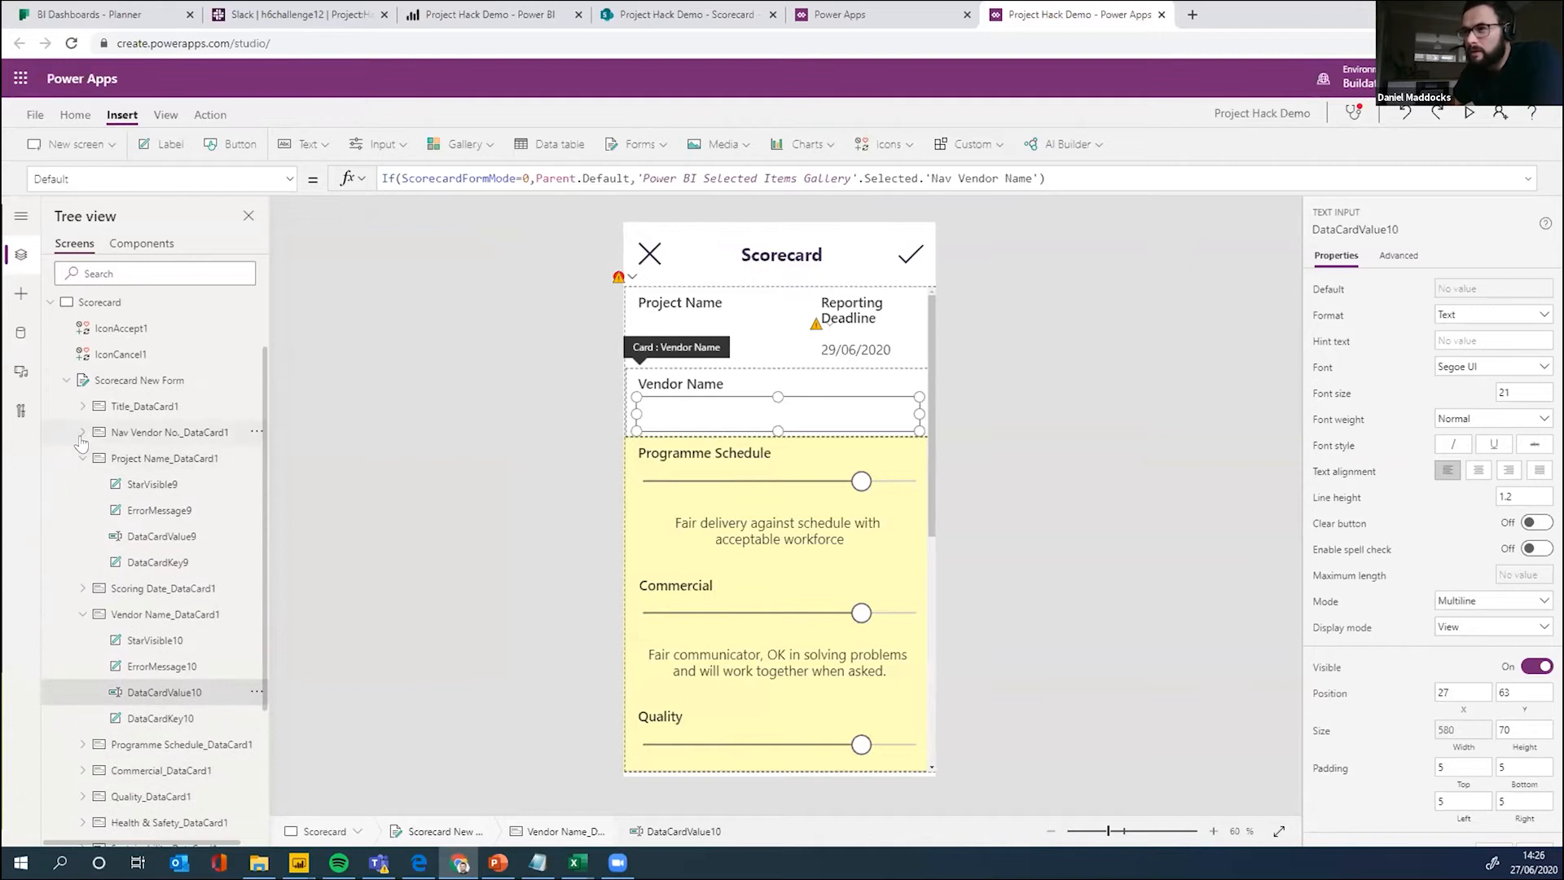
{"action": "left_click", "coordinate": [82, 432]}
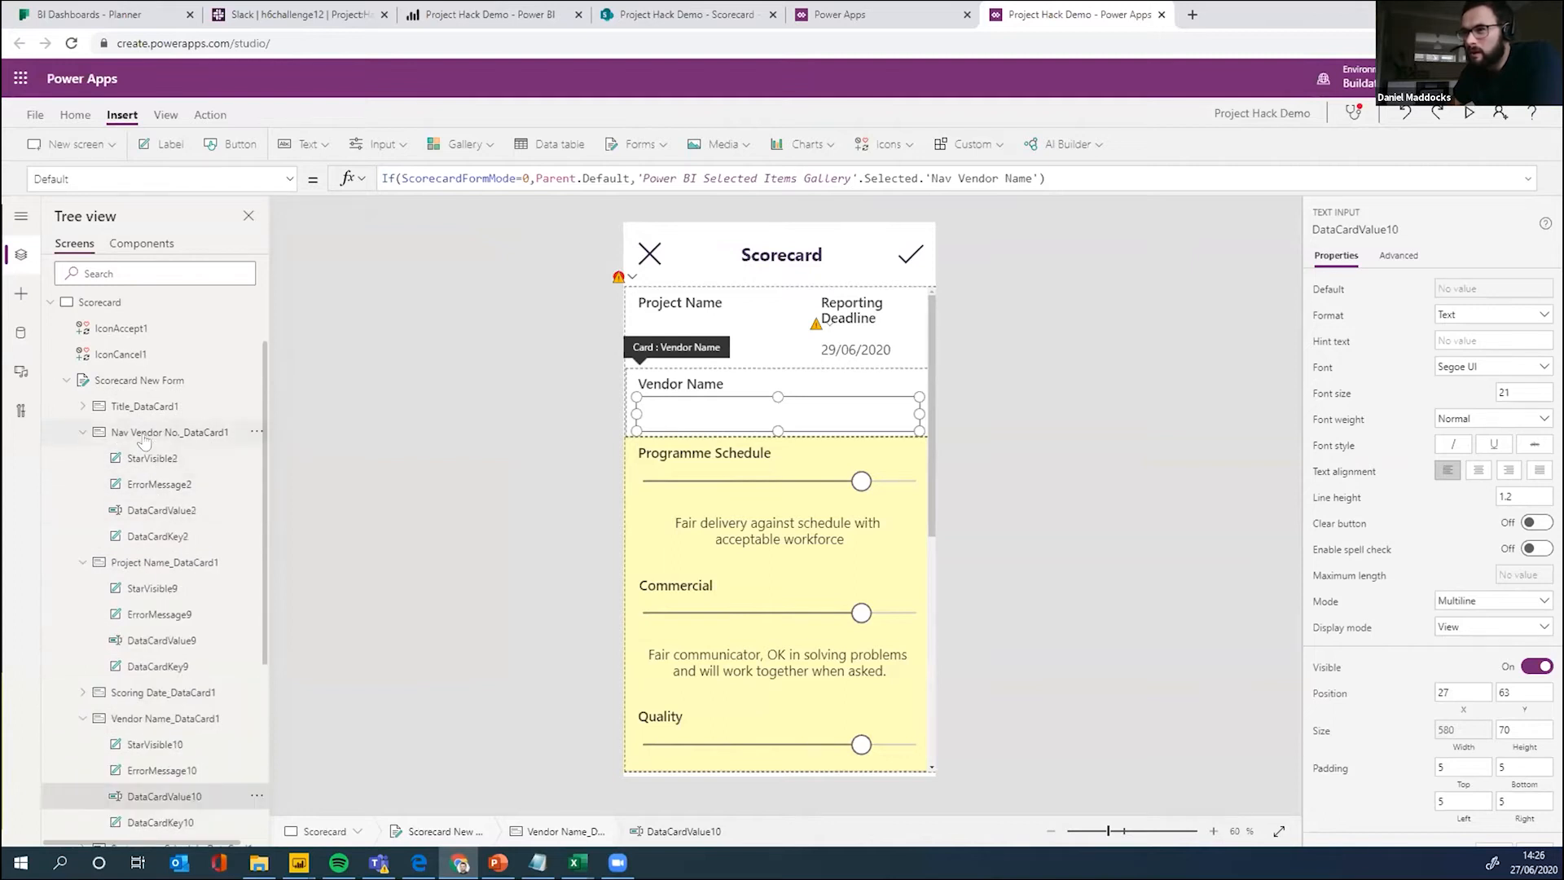
{"action": "left_click", "coordinate": [178, 515]}
{"action": "left_click", "coordinate": [155, 433]}
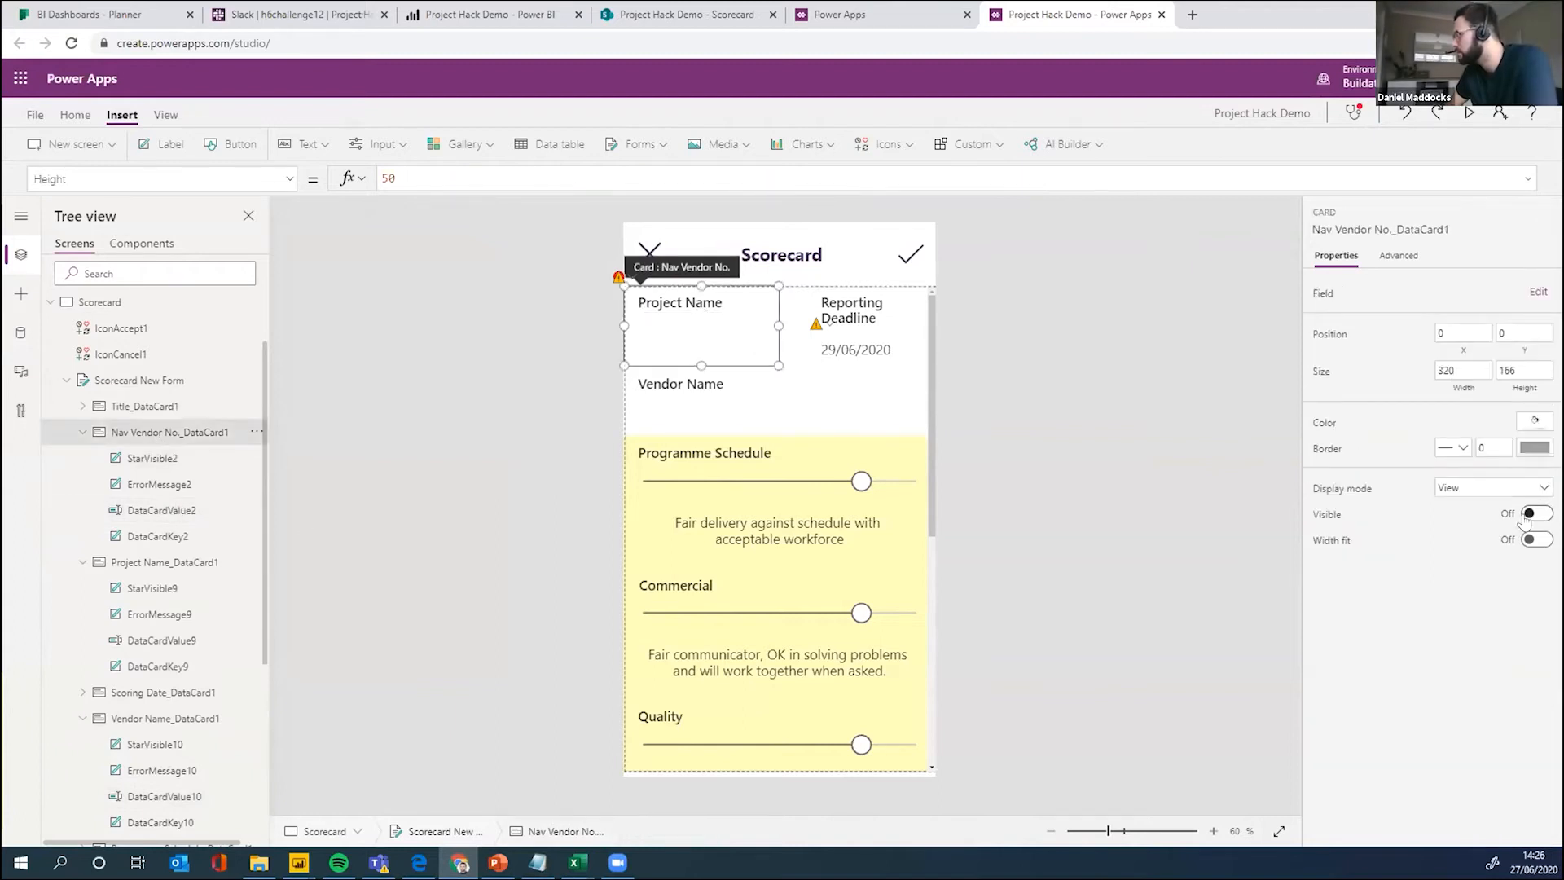
{"action": "left_click", "coordinate": [1532, 513]}
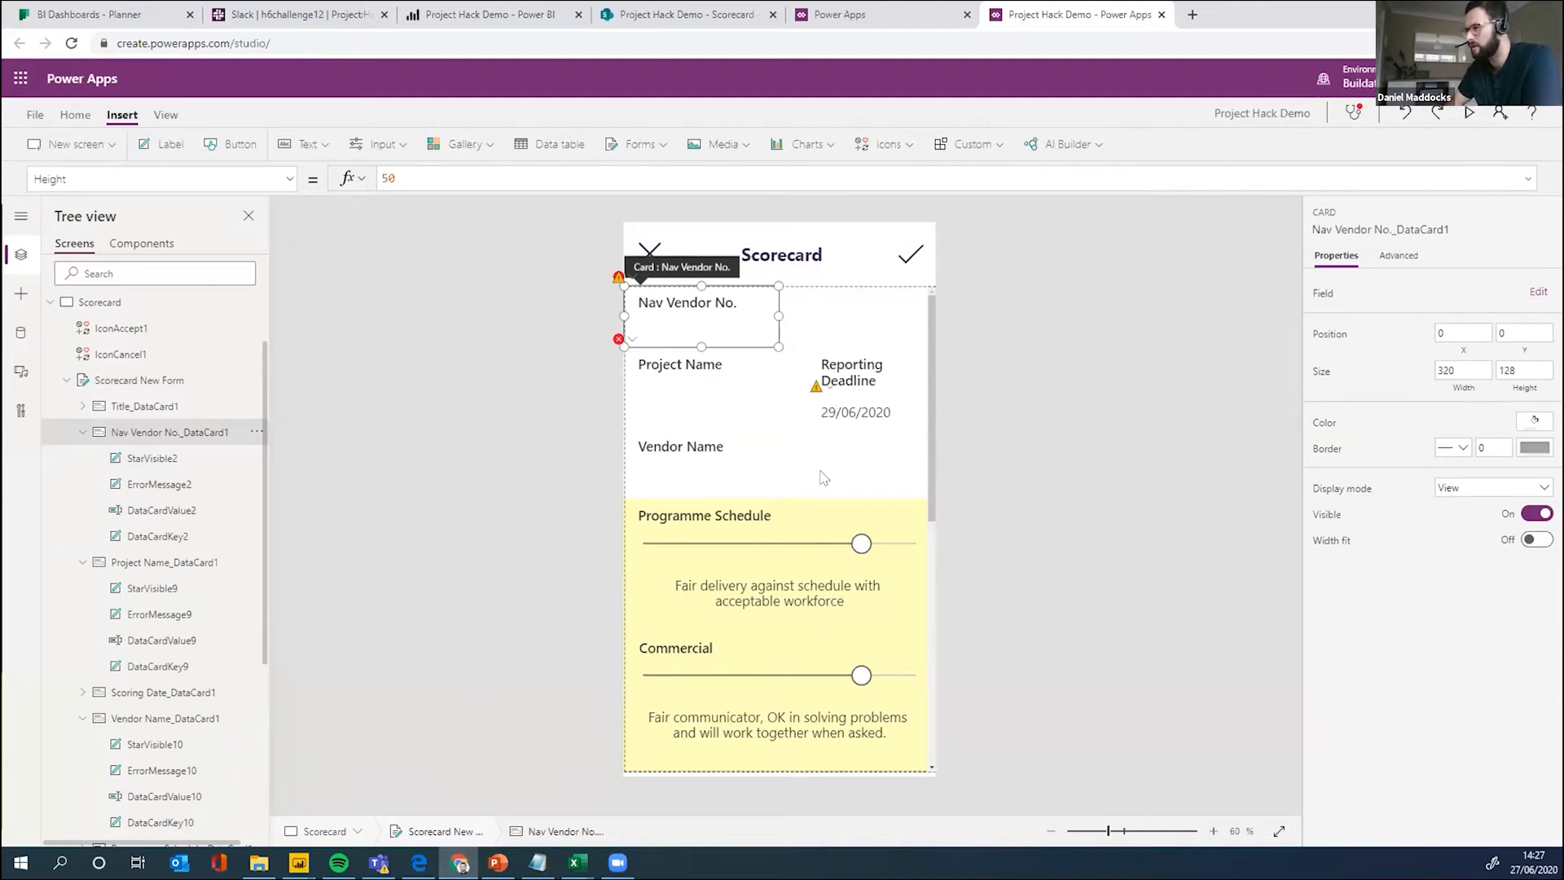
{"action": "left_click", "coordinate": [1535, 512]}
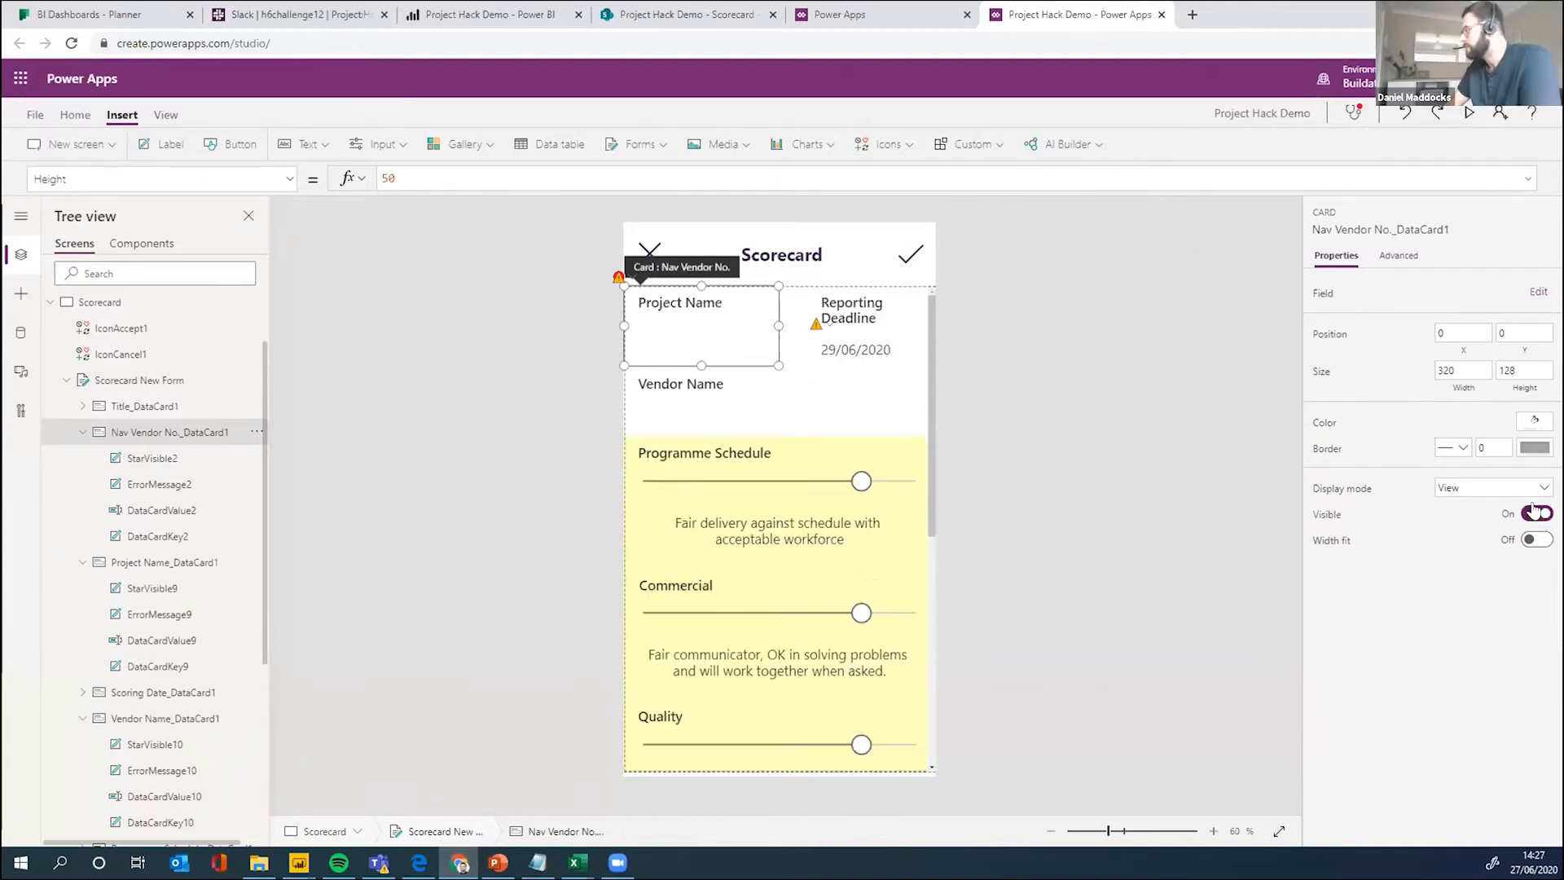
{"action": "left_click", "coordinate": [1091, 384]}
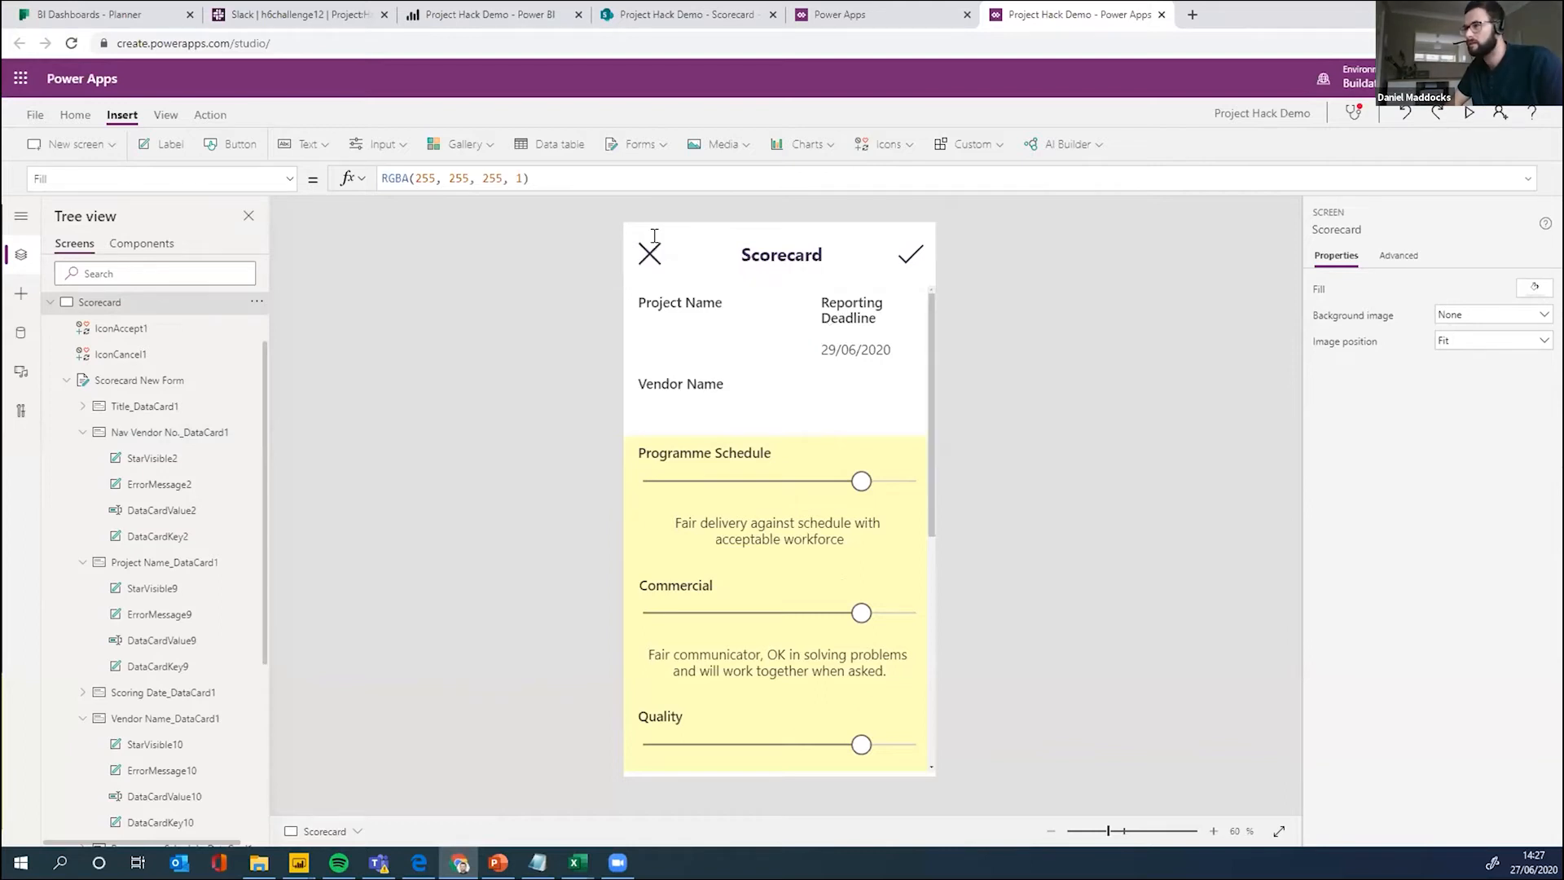
Step: Leave the Scorecard screen through its cancel action, and switch to the Project Hack Demo report in Power BI Desktop with its window maximized
{"action": "left_click", "coordinate": [656, 242], "text": "alt"}
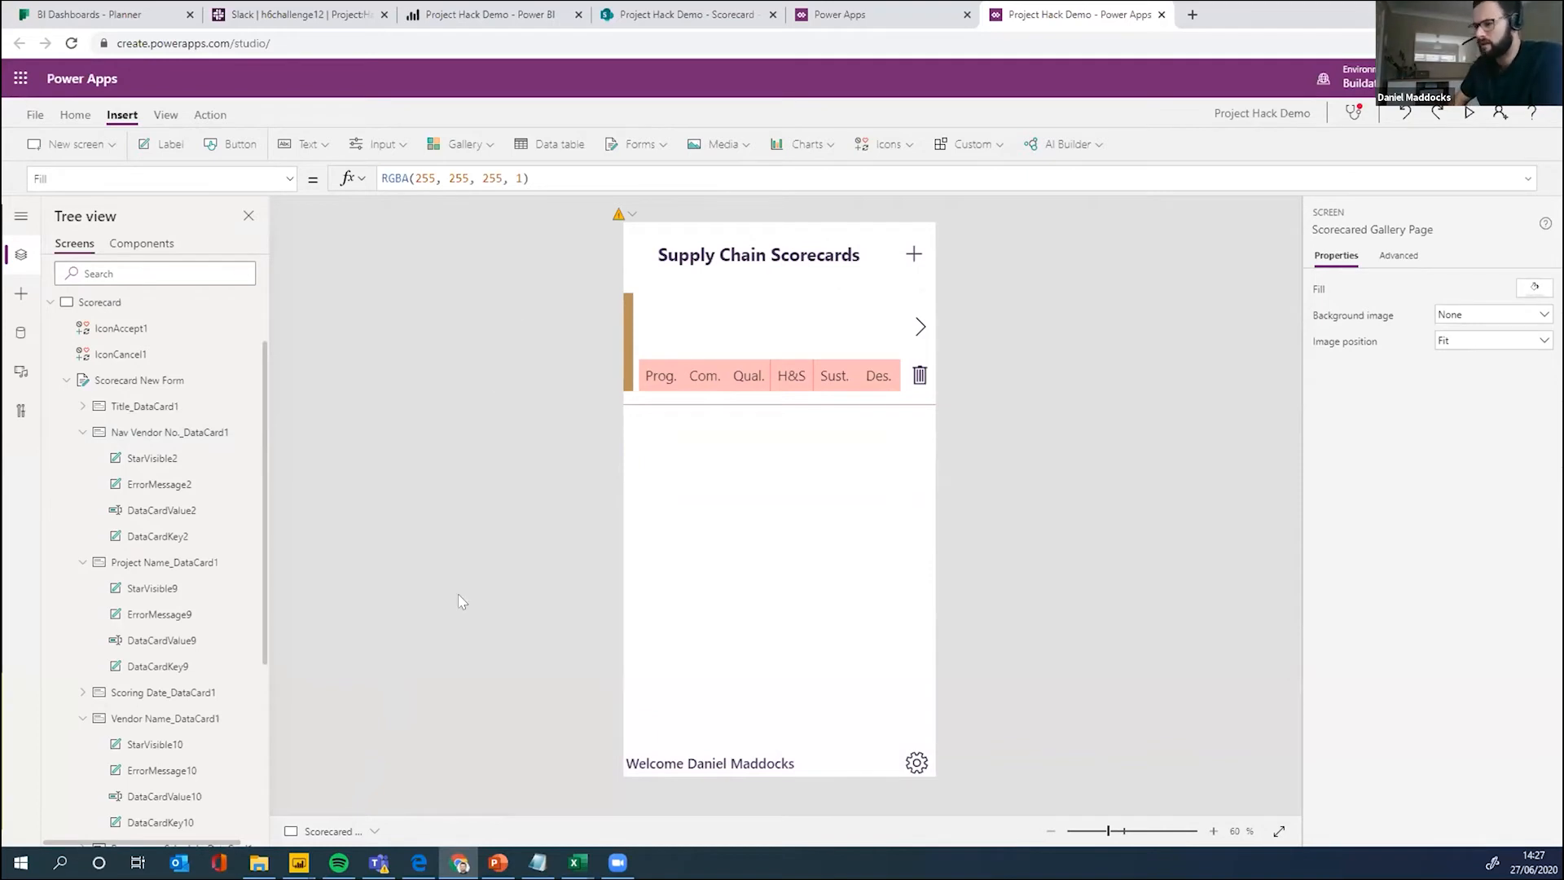
{"action": "mouse_move", "coordinate": [299, 862]}
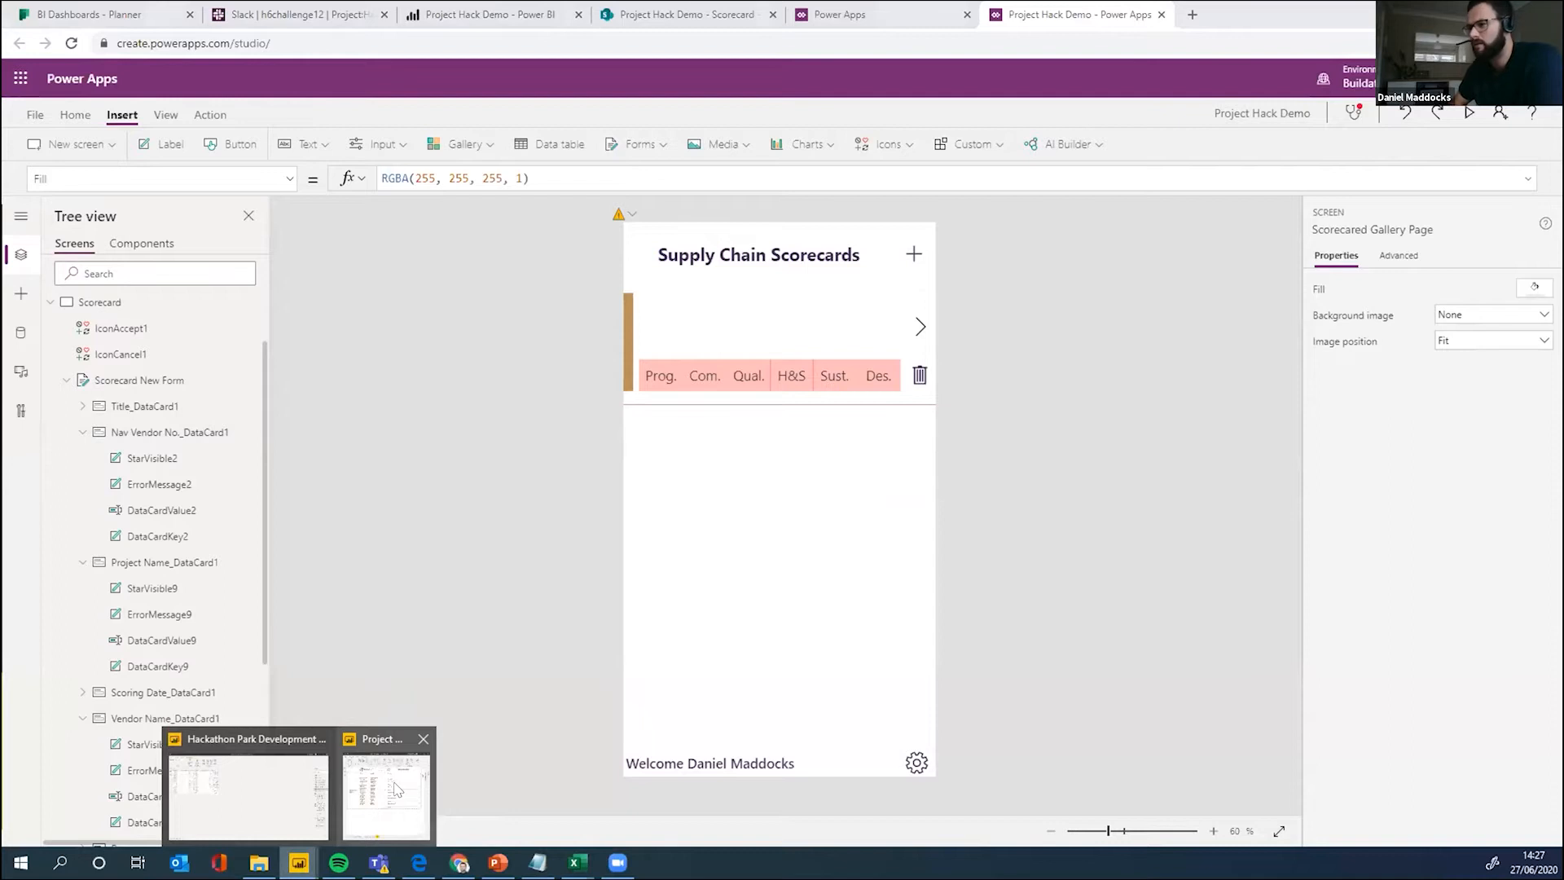
{"action": "left_click", "coordinate": [370, 785]}
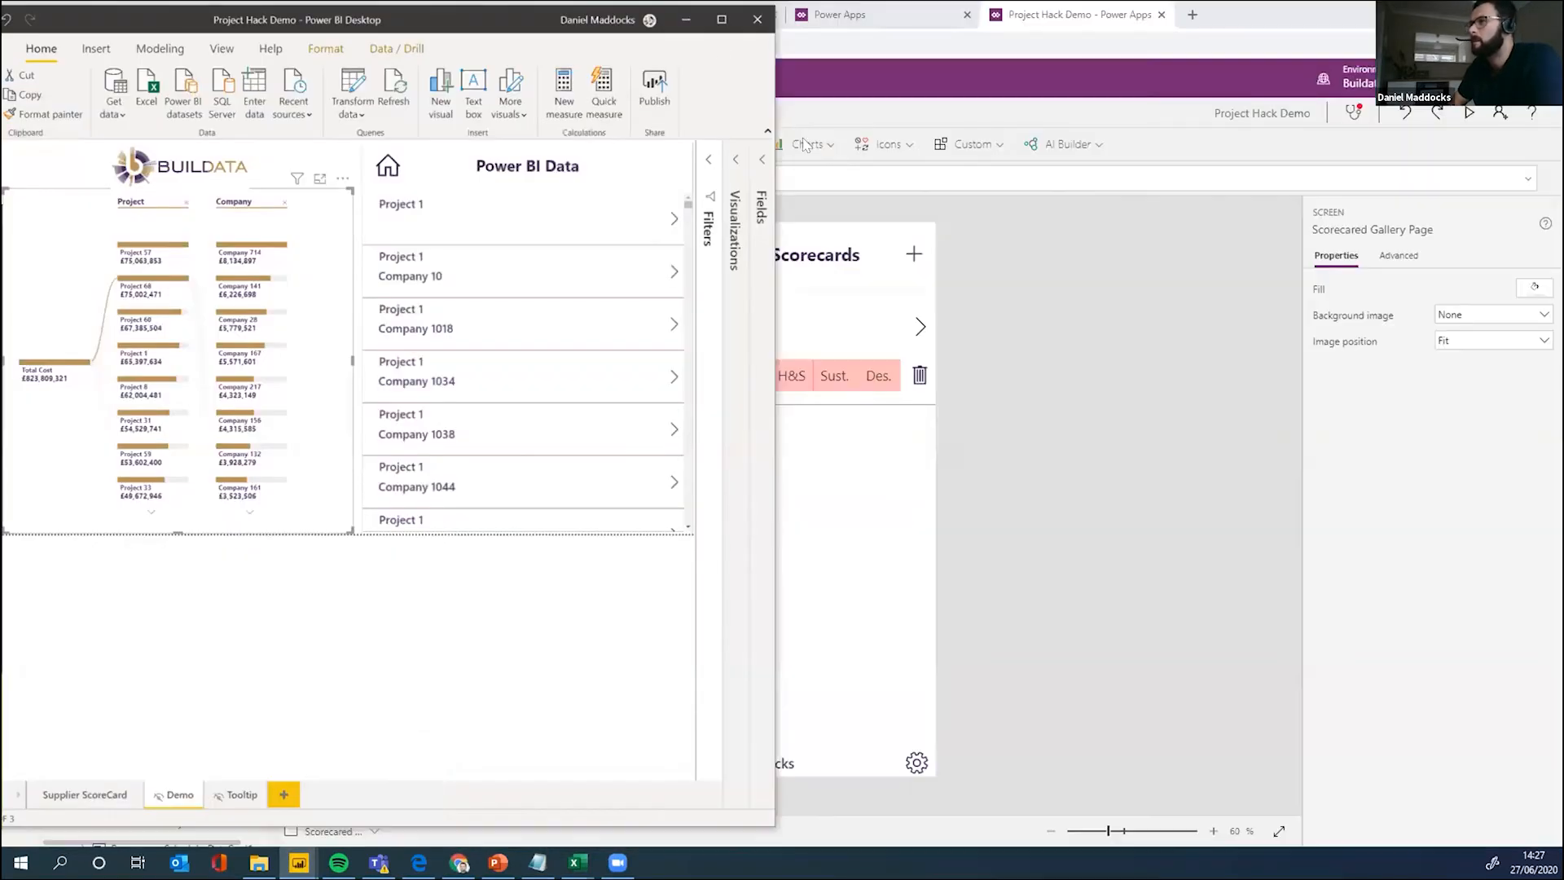
{"action": "left_click", "coordinate": [710, 29]}
Step: In the embedded app, return from the Power BI Data gallery to Supply Chain Scorecards and start a new scorecard
{"action": "mouse_move", "coordinate": [605, 316]}
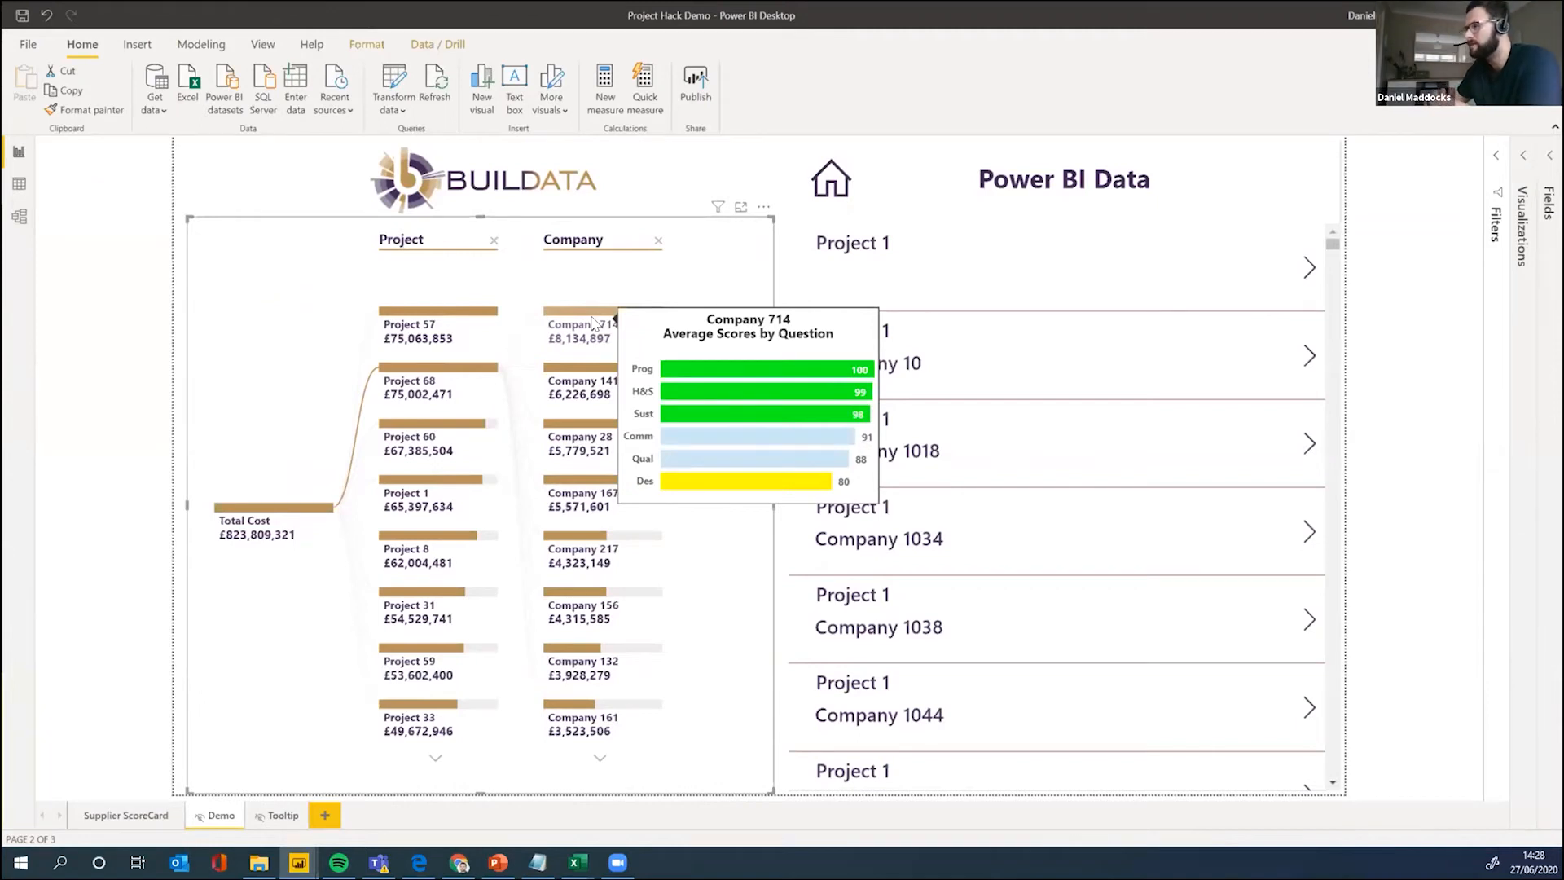
{"action": "left_click", "coordinate": [847, 196]}
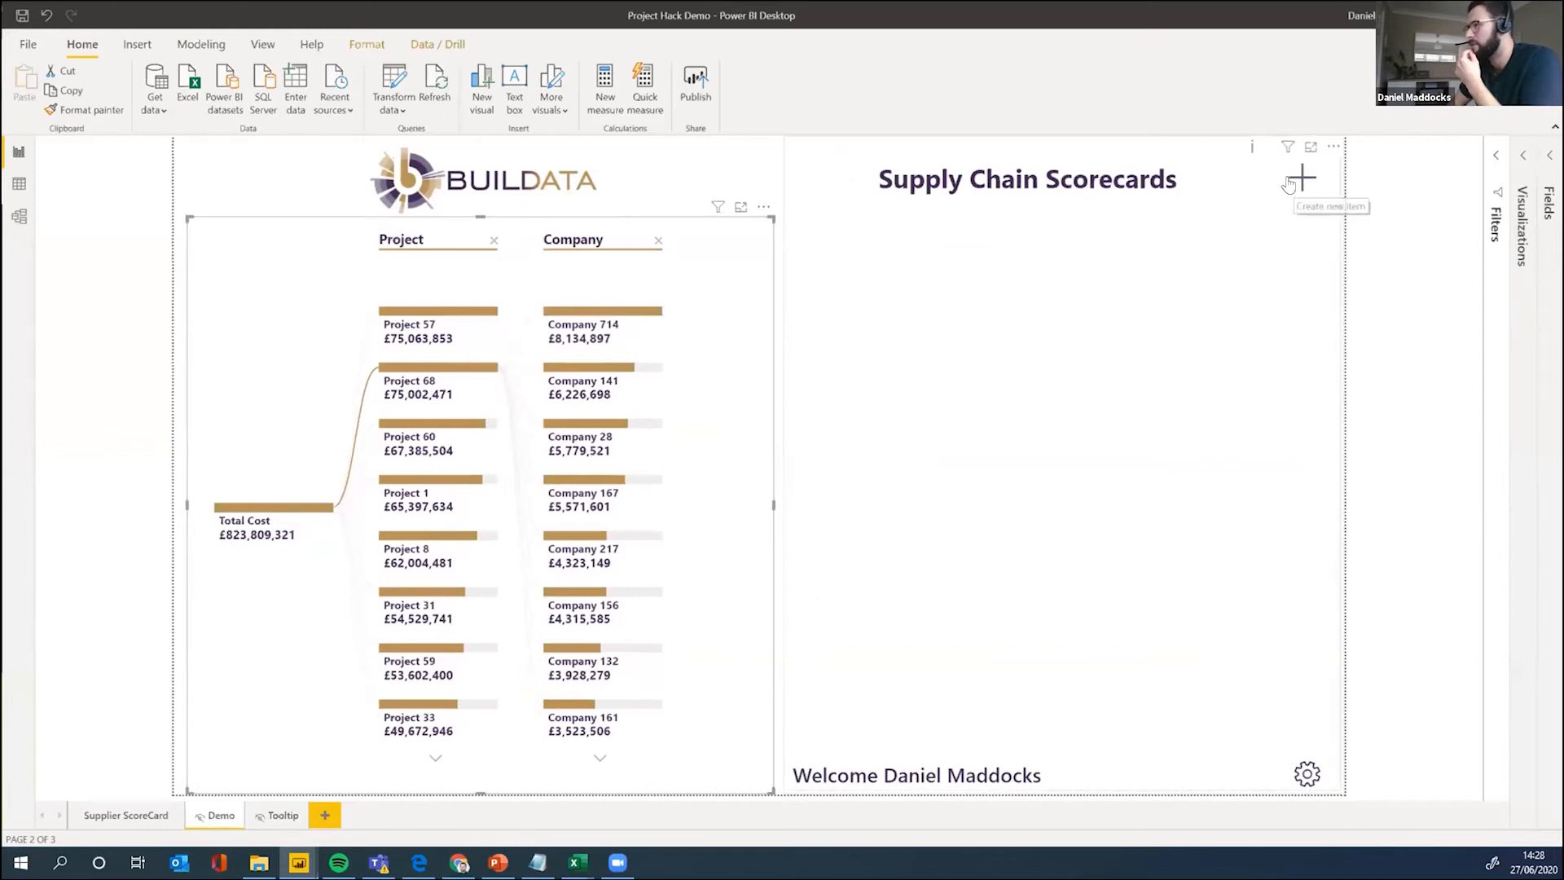
{"action": "left_click", "coordinate": [1273, 189]}
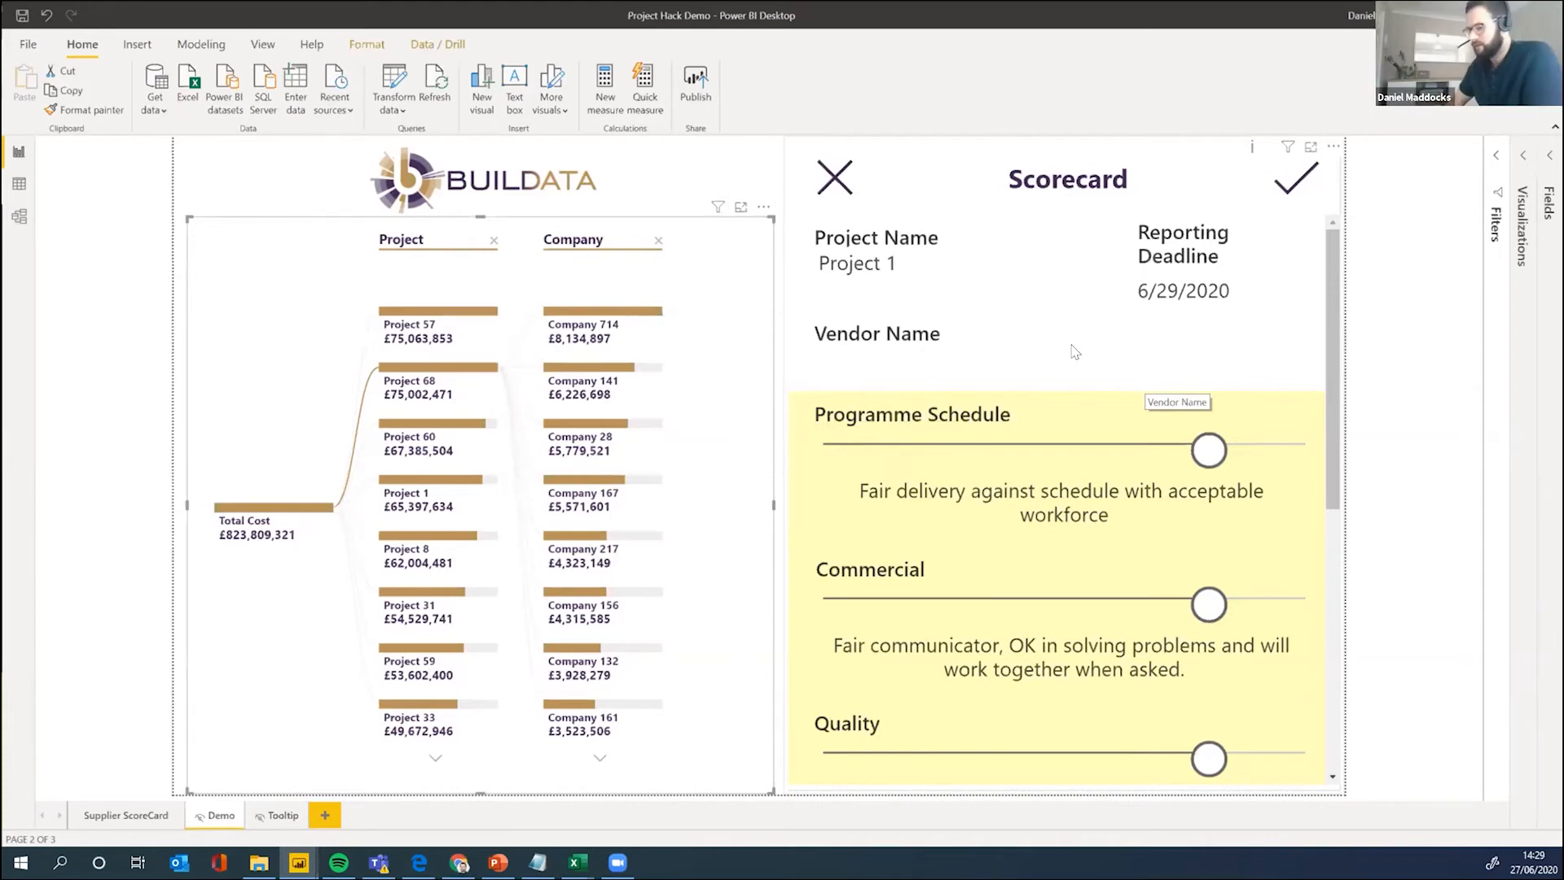
Step: Switch to the Project Hack Demo report in the browser and show the embedded app's Project Access page from its Admin screen
{"action": "key", "text": "alt+Tab"}
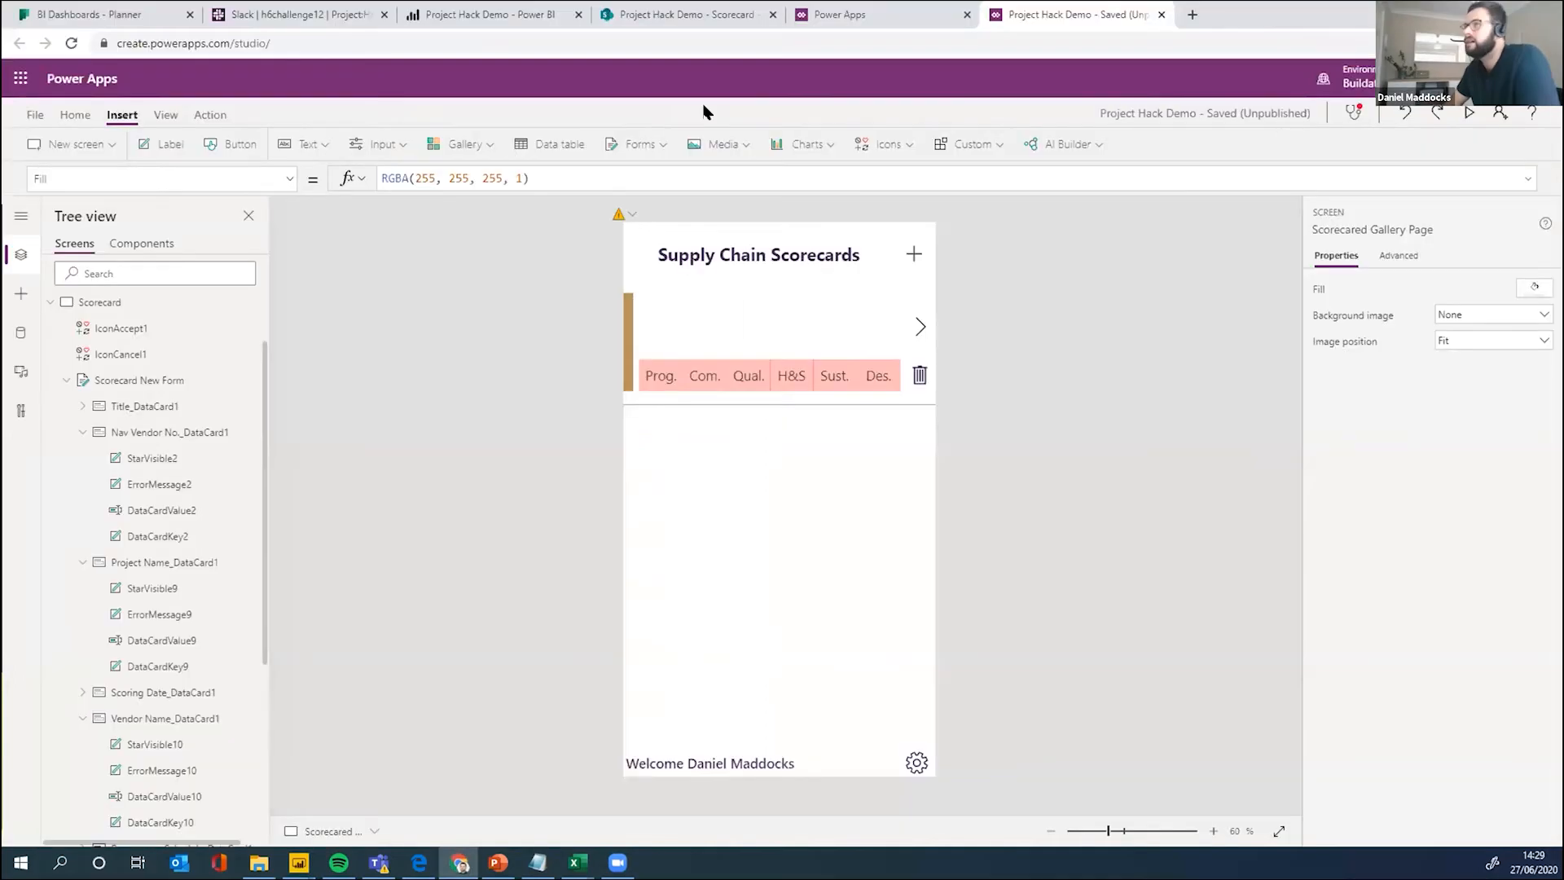
{"action": "left_click", "coordinate": [413, 15]}
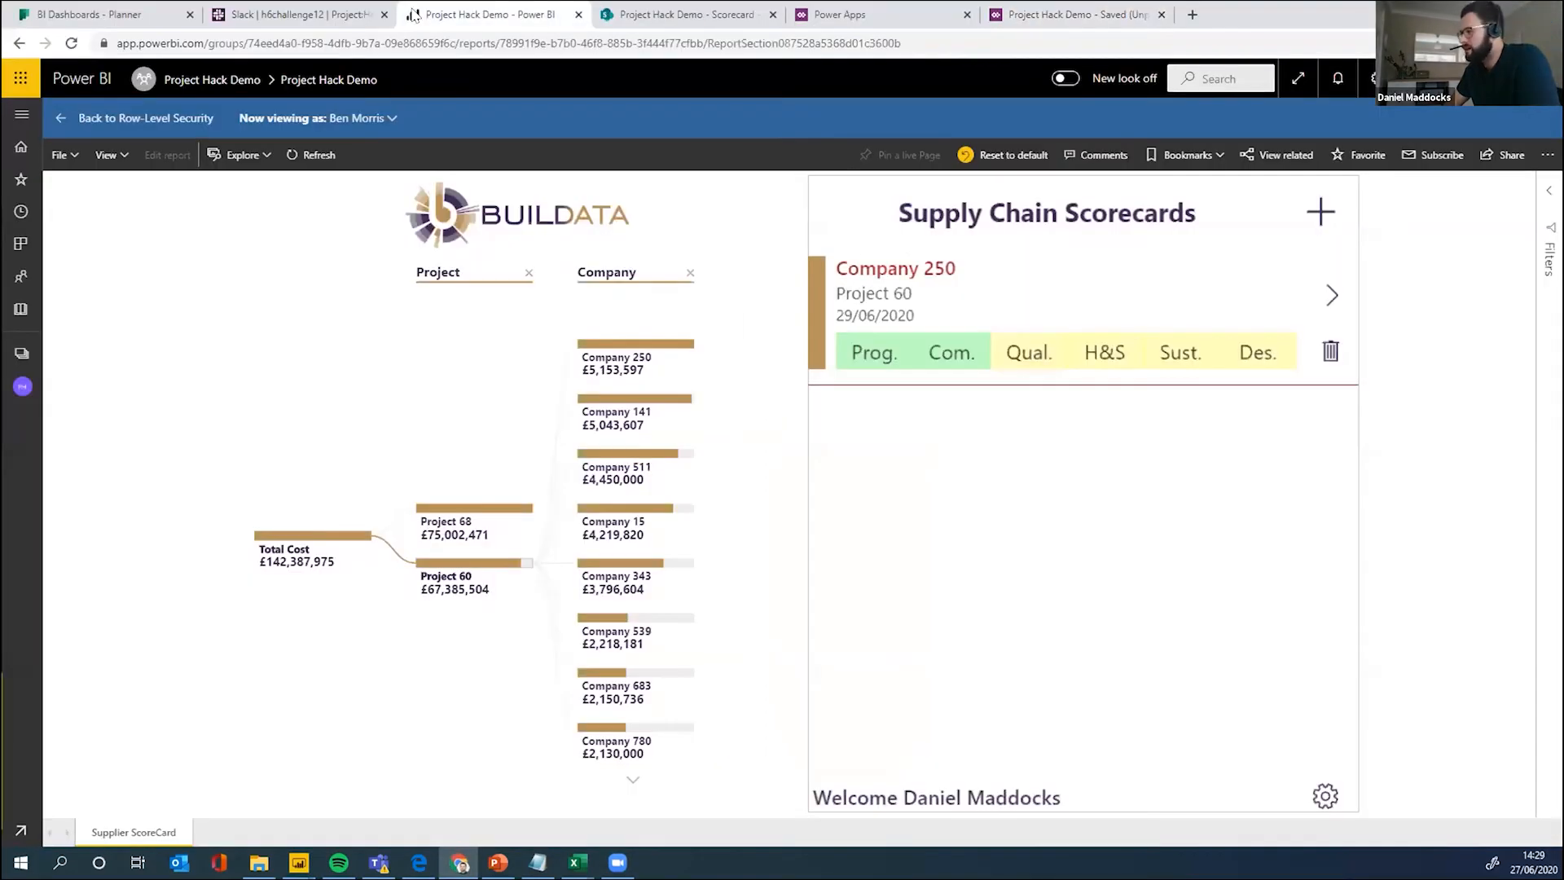
{"action": "left_click", "coordinate": [1320, 794]}
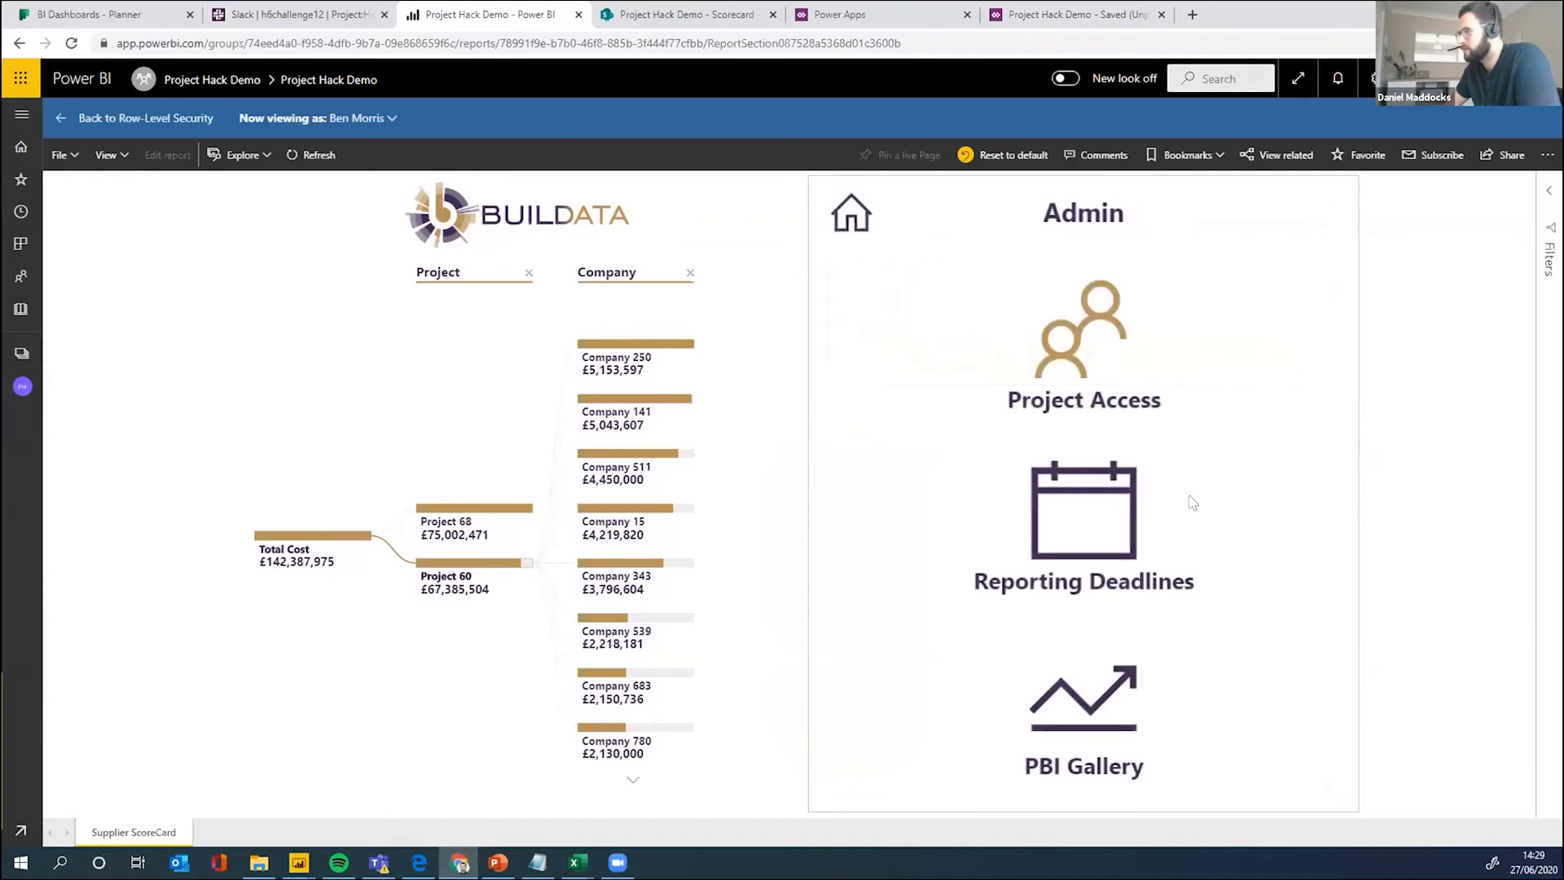
{"action": "left_click", "coordinate": [1094, 330]}
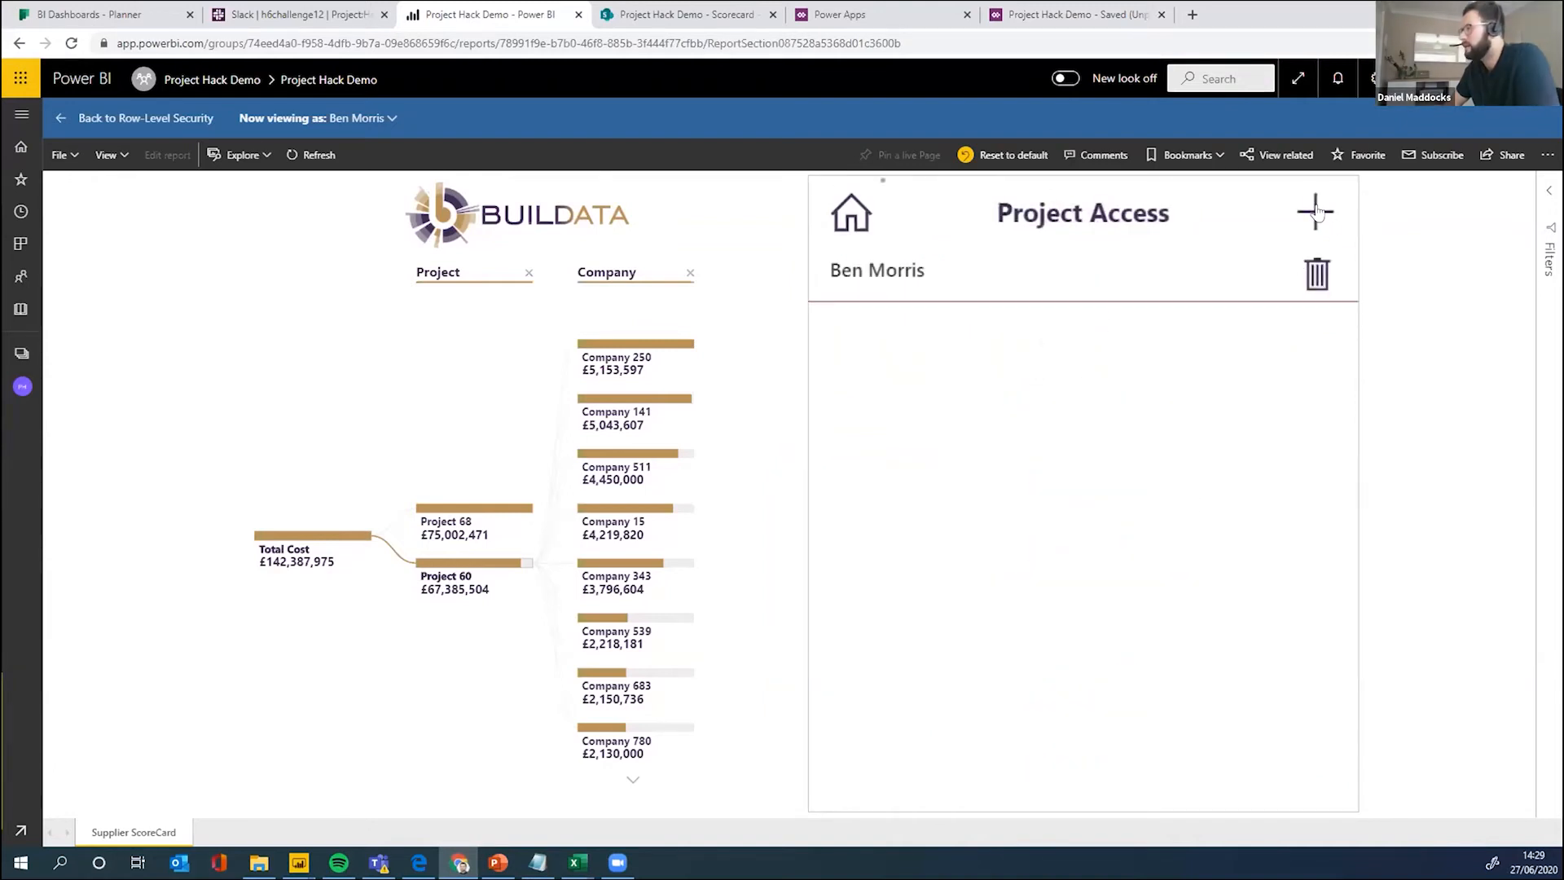
Step: With the Add User form open, select Project 68 in the decomposition tree, go to the User people search, and cancel the form
{"action": "left_click", "coordinate": [471, 520]}
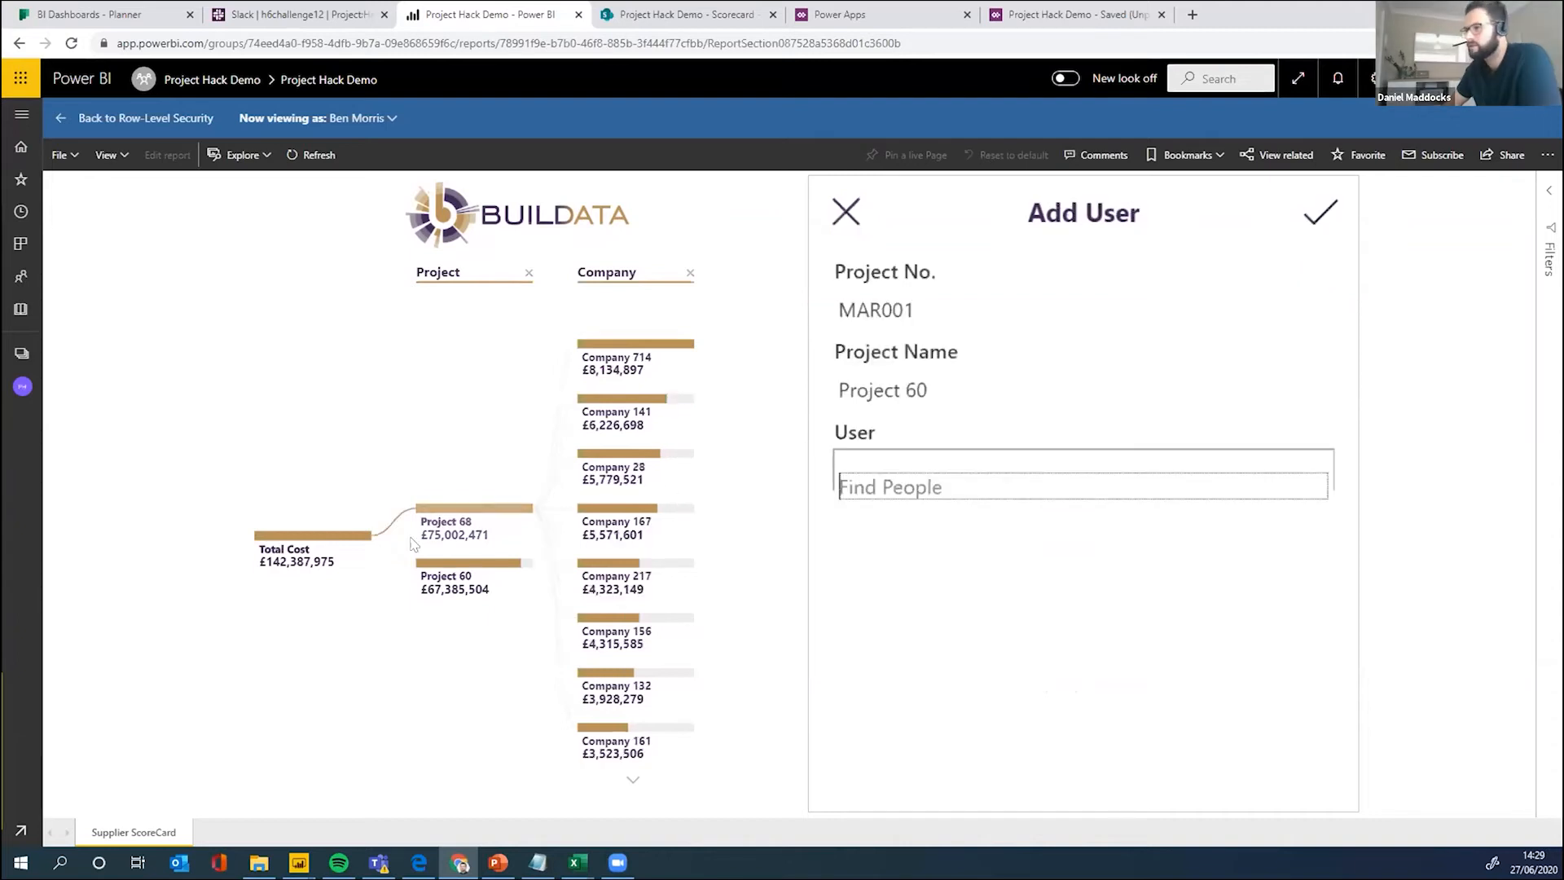
{"action": "left_click", "coordinate": [447, 526]}
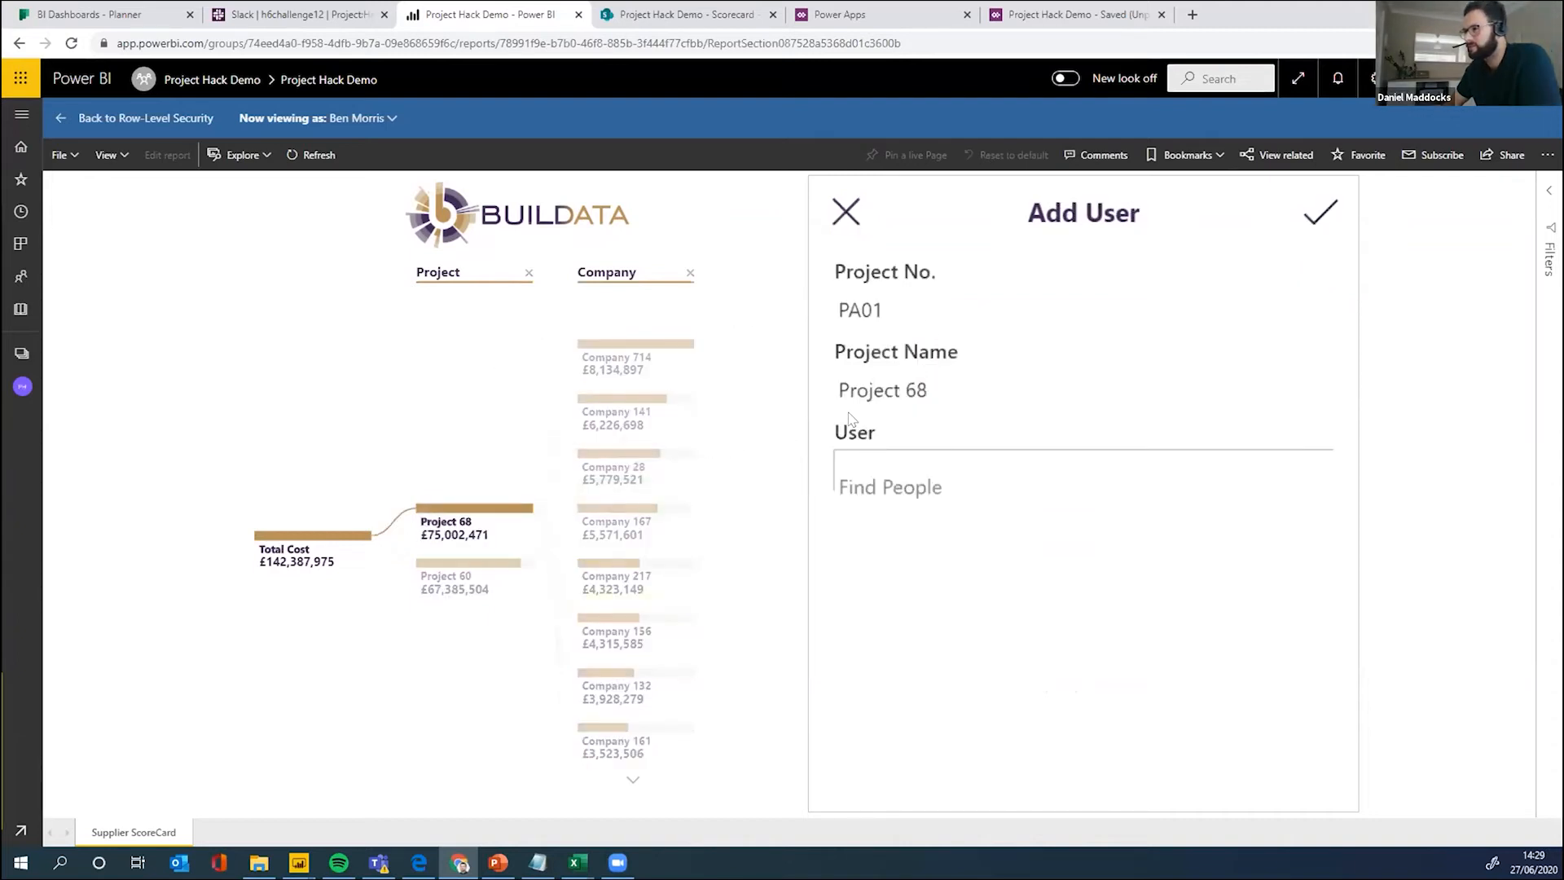
{"action": "left_click", "coordinate": [917, 473]}
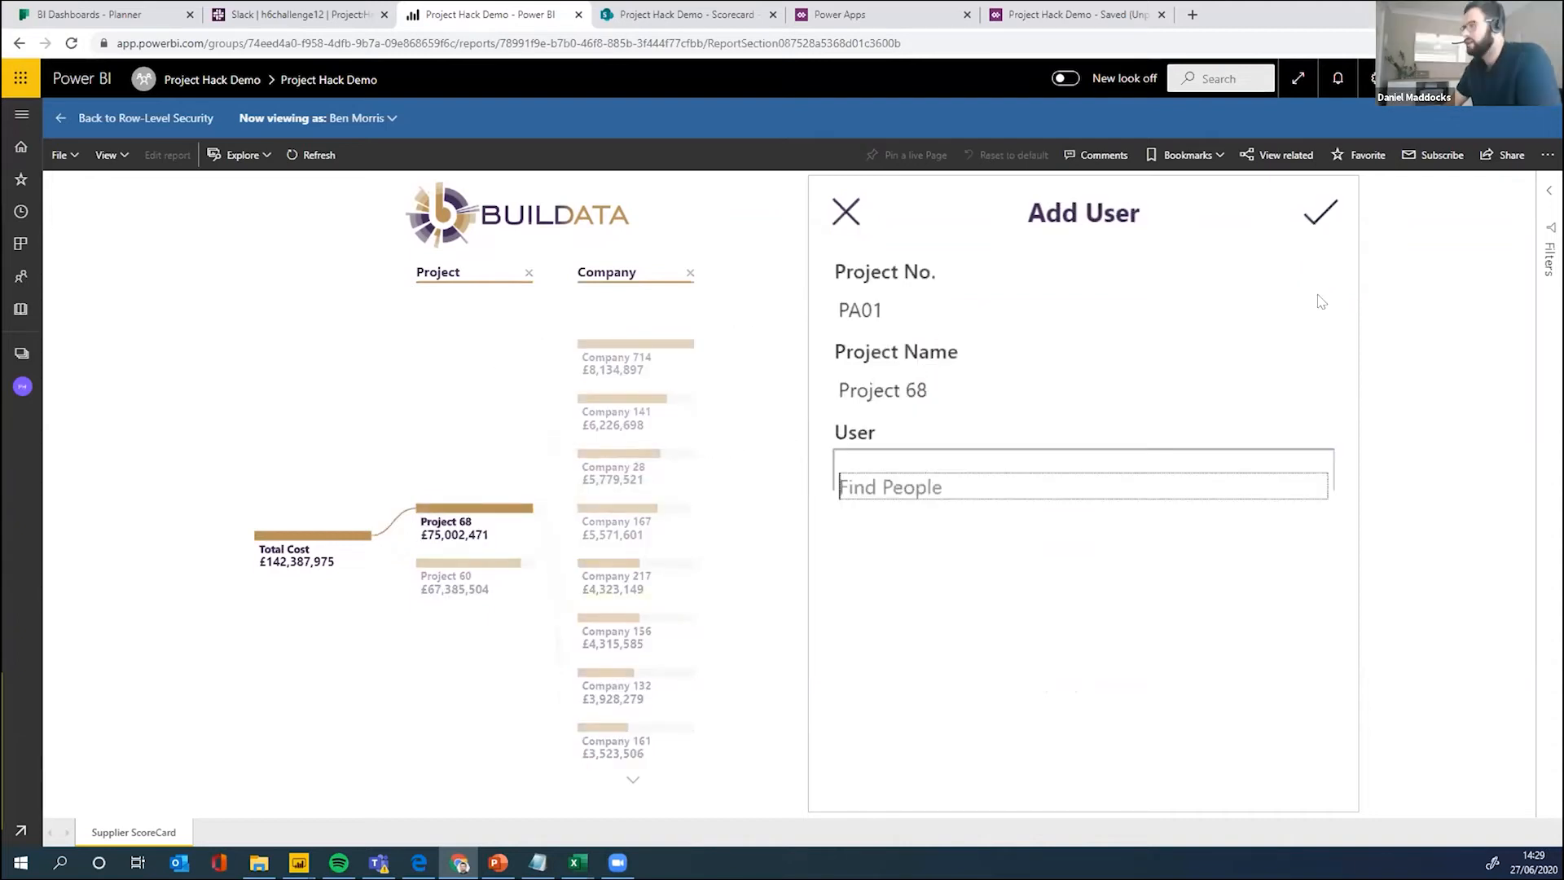
{"action": "left_click", "coordinate": [869, 207]}
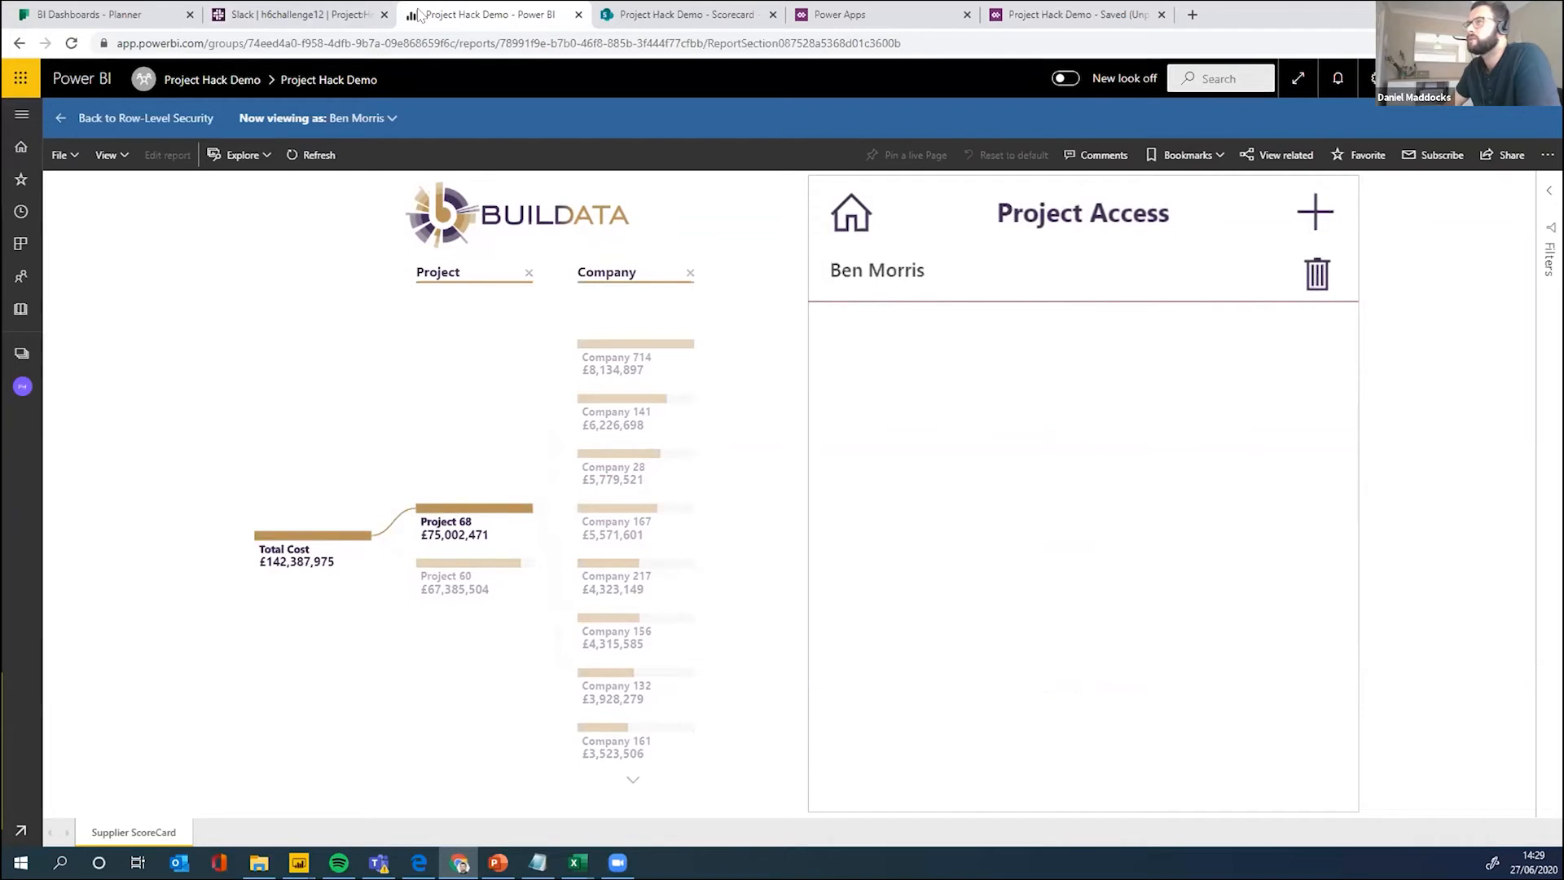
Step: View the Access list on the Project Hack Demo SharePoint site, and minimize the browser
{"action": "left_click", "coordinate": [684, 15]}
{"action": "left_click", "coordinate": [78, 455]}
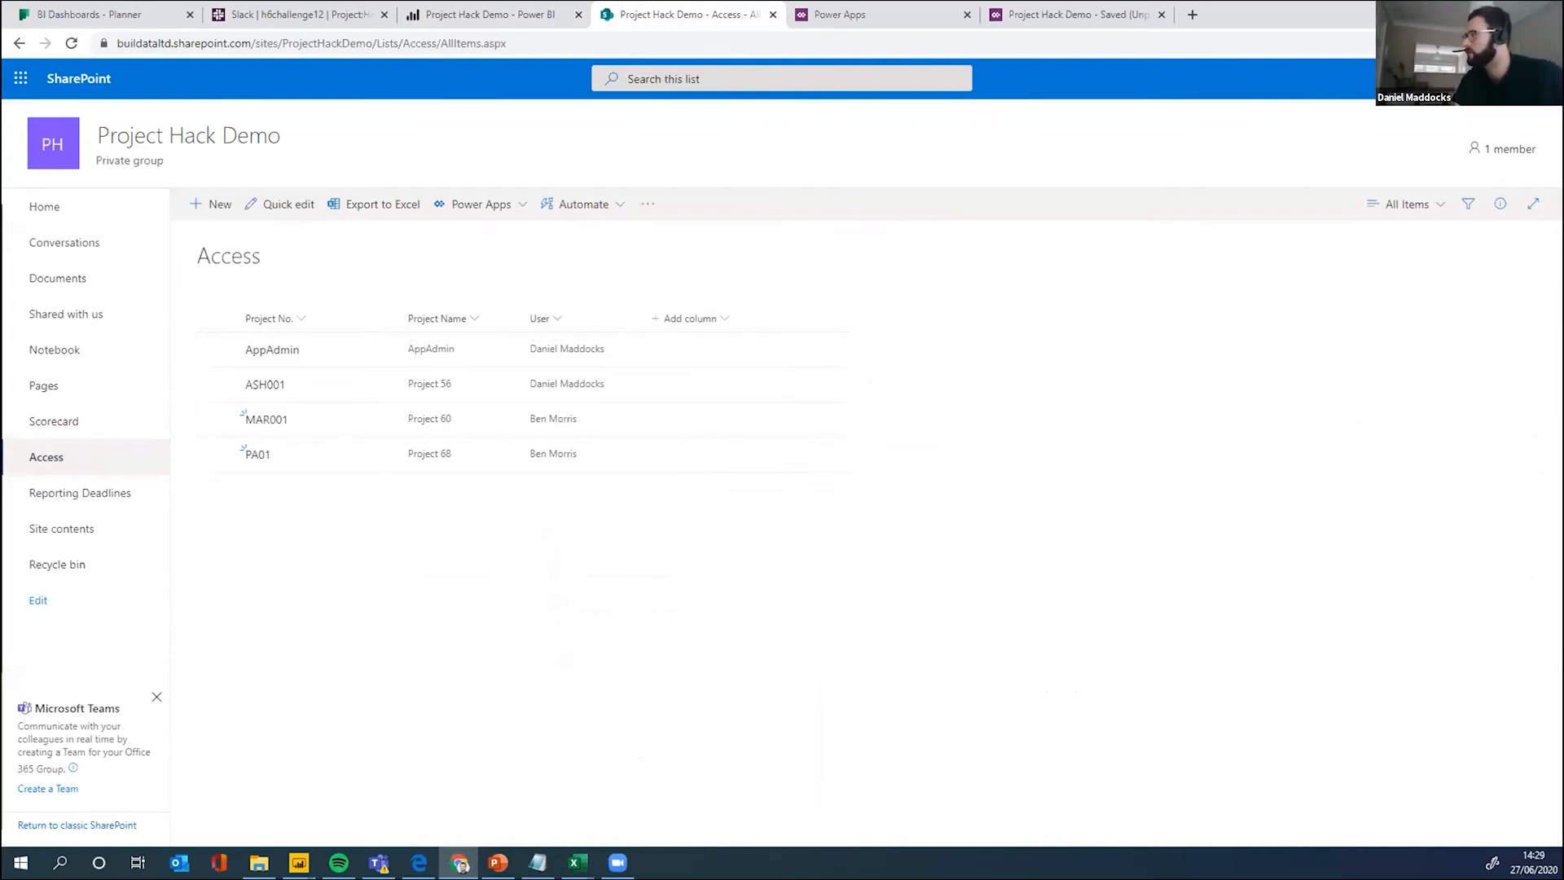
{"action": "left_click", "coordinate": [1468, 11]}
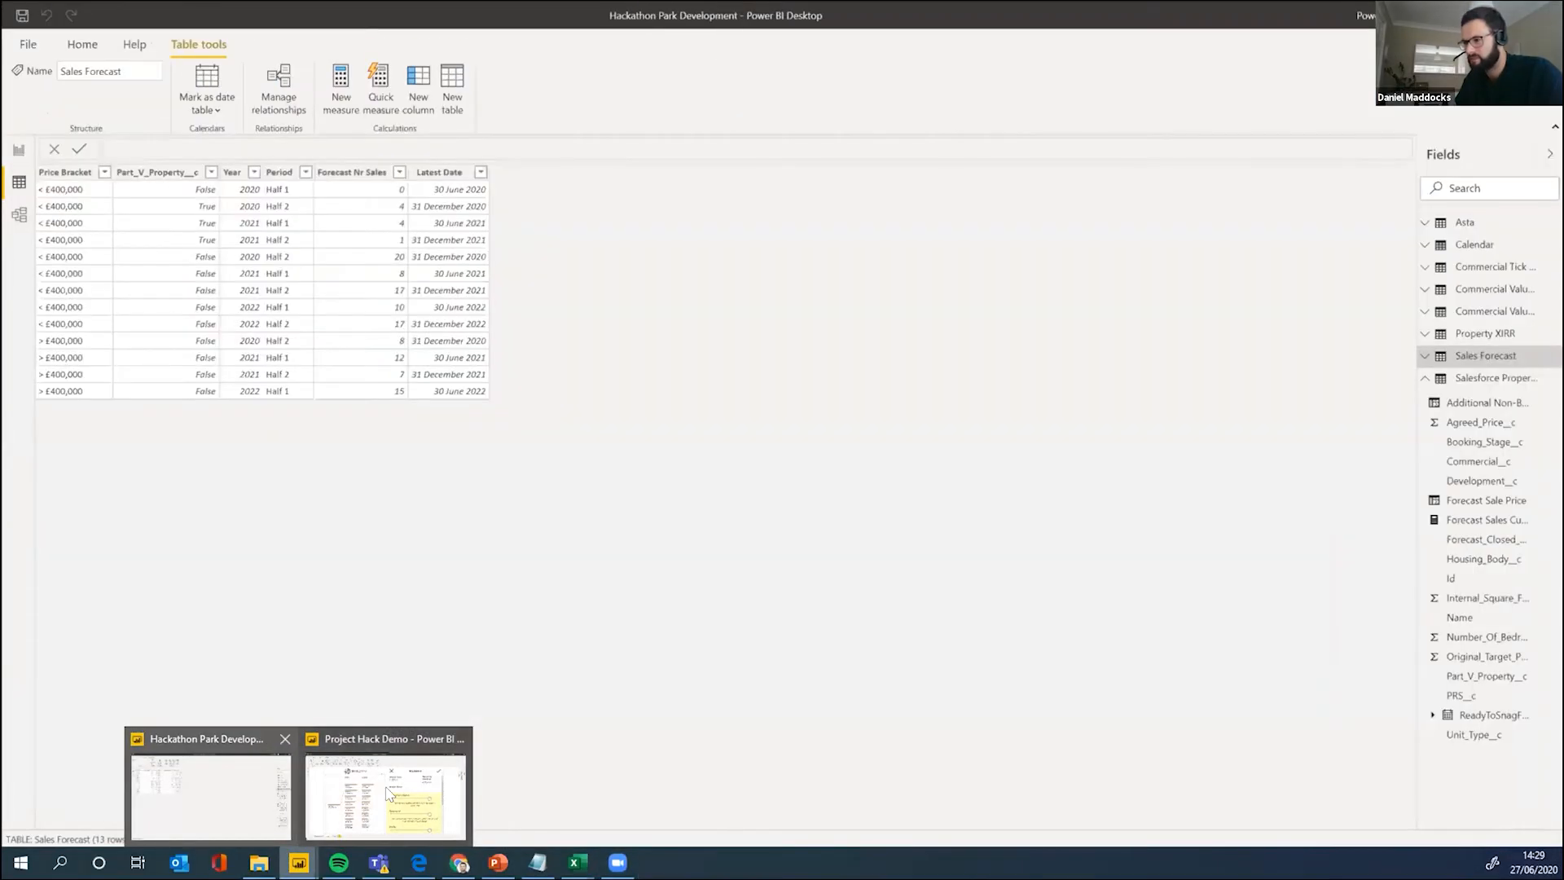
Step: In the Project Hack Demo file in Power BI Desktop, show the data of the Row Level Security table
{"action": "left_click", "coordinate": [386, 793]}
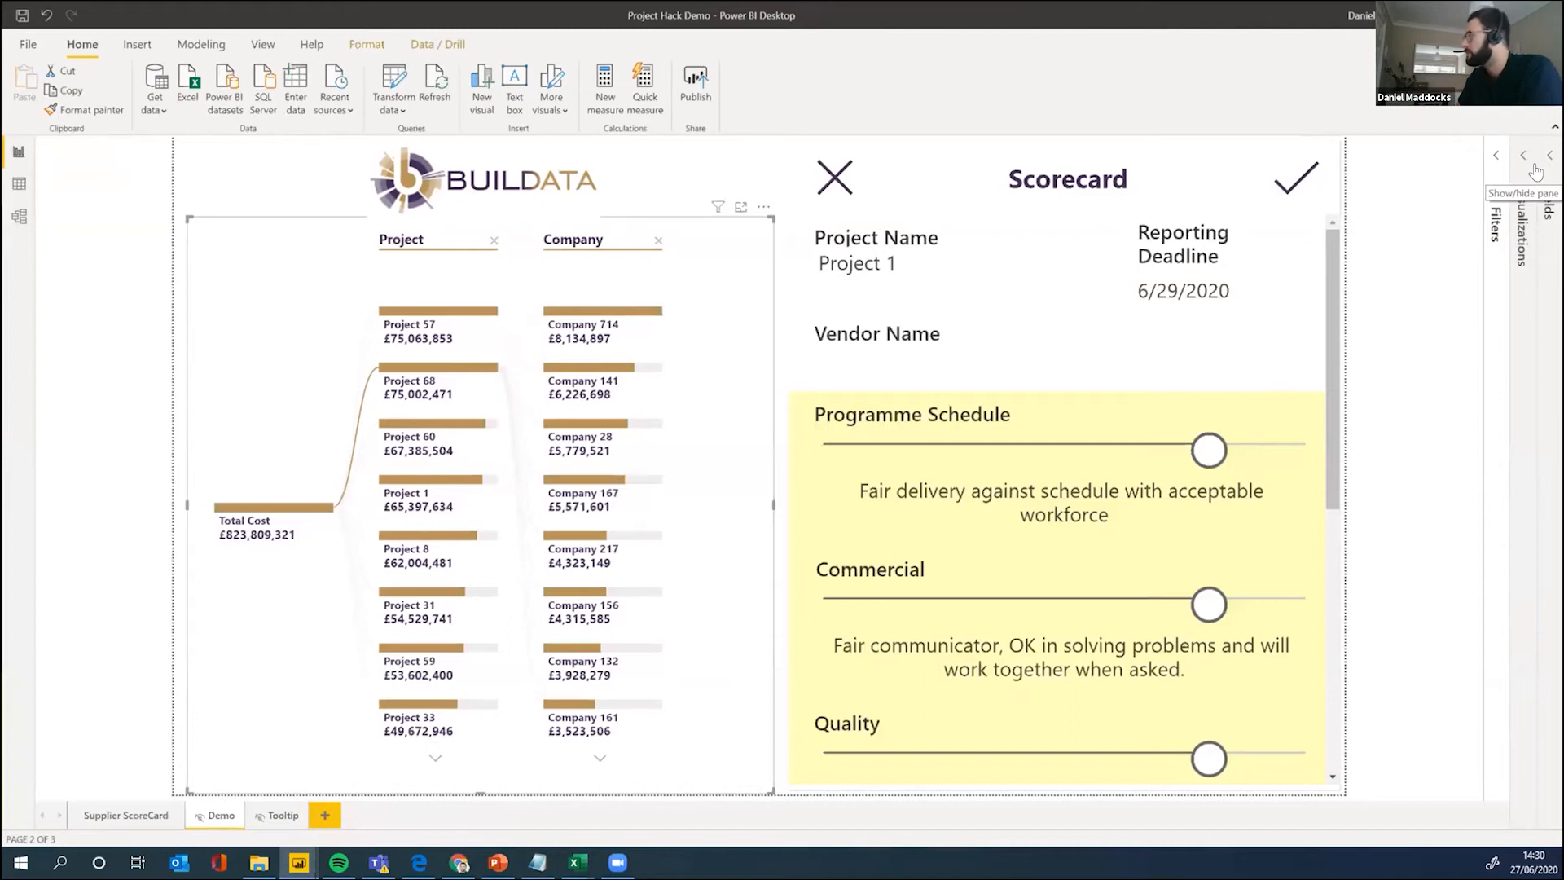
{"action": "left_click", "coordinate": [1537, 169]}
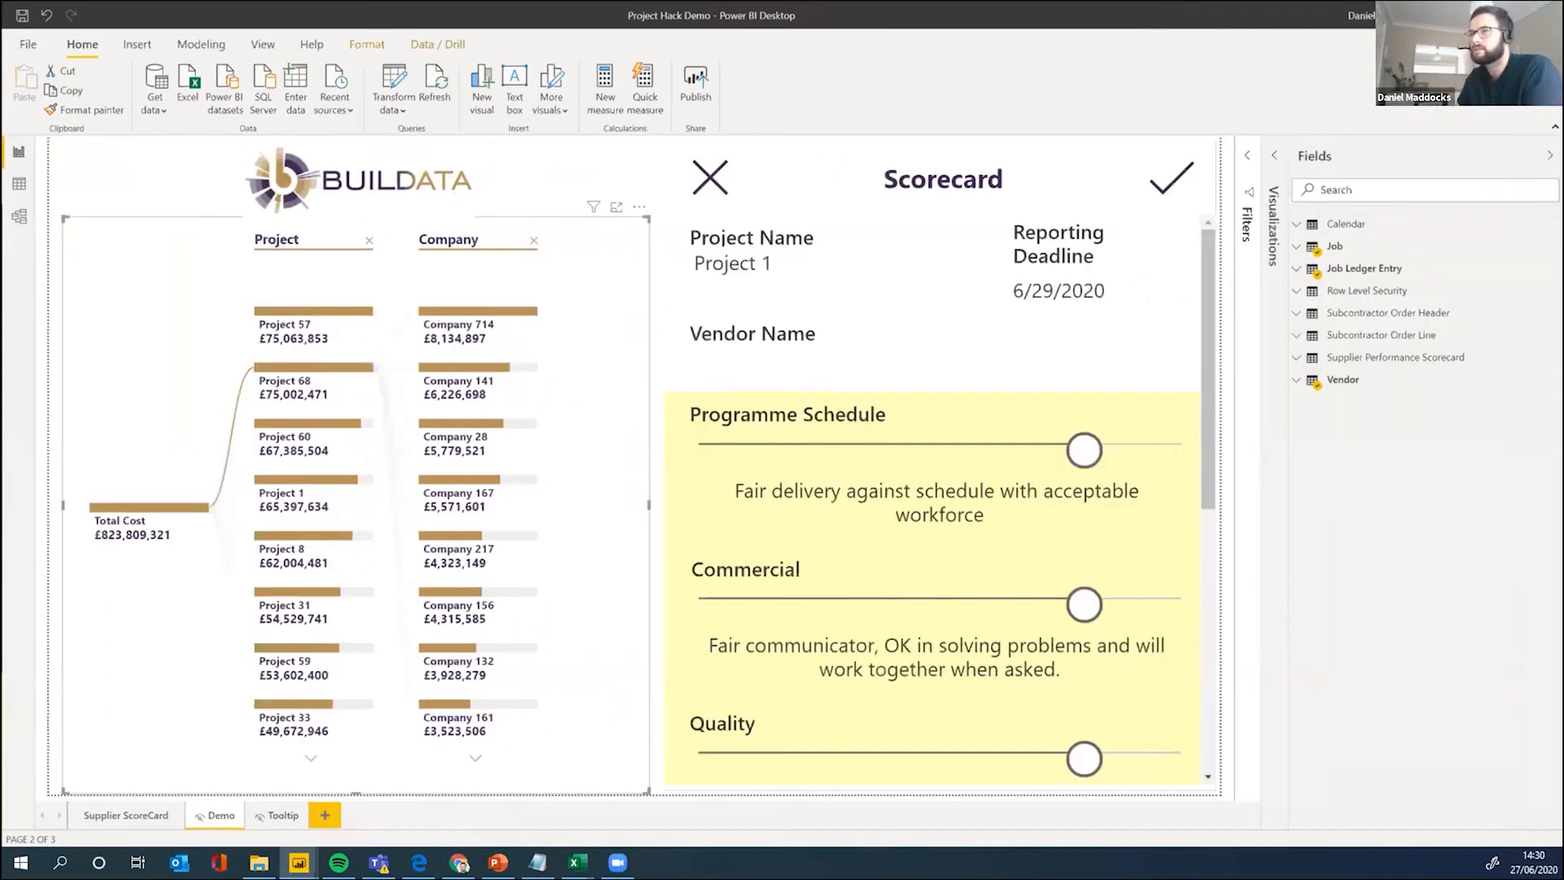
{"action": "left_click", "coordinate": [20, 183]}
{"action": "left_click", "coordinate": [1421, 294]}
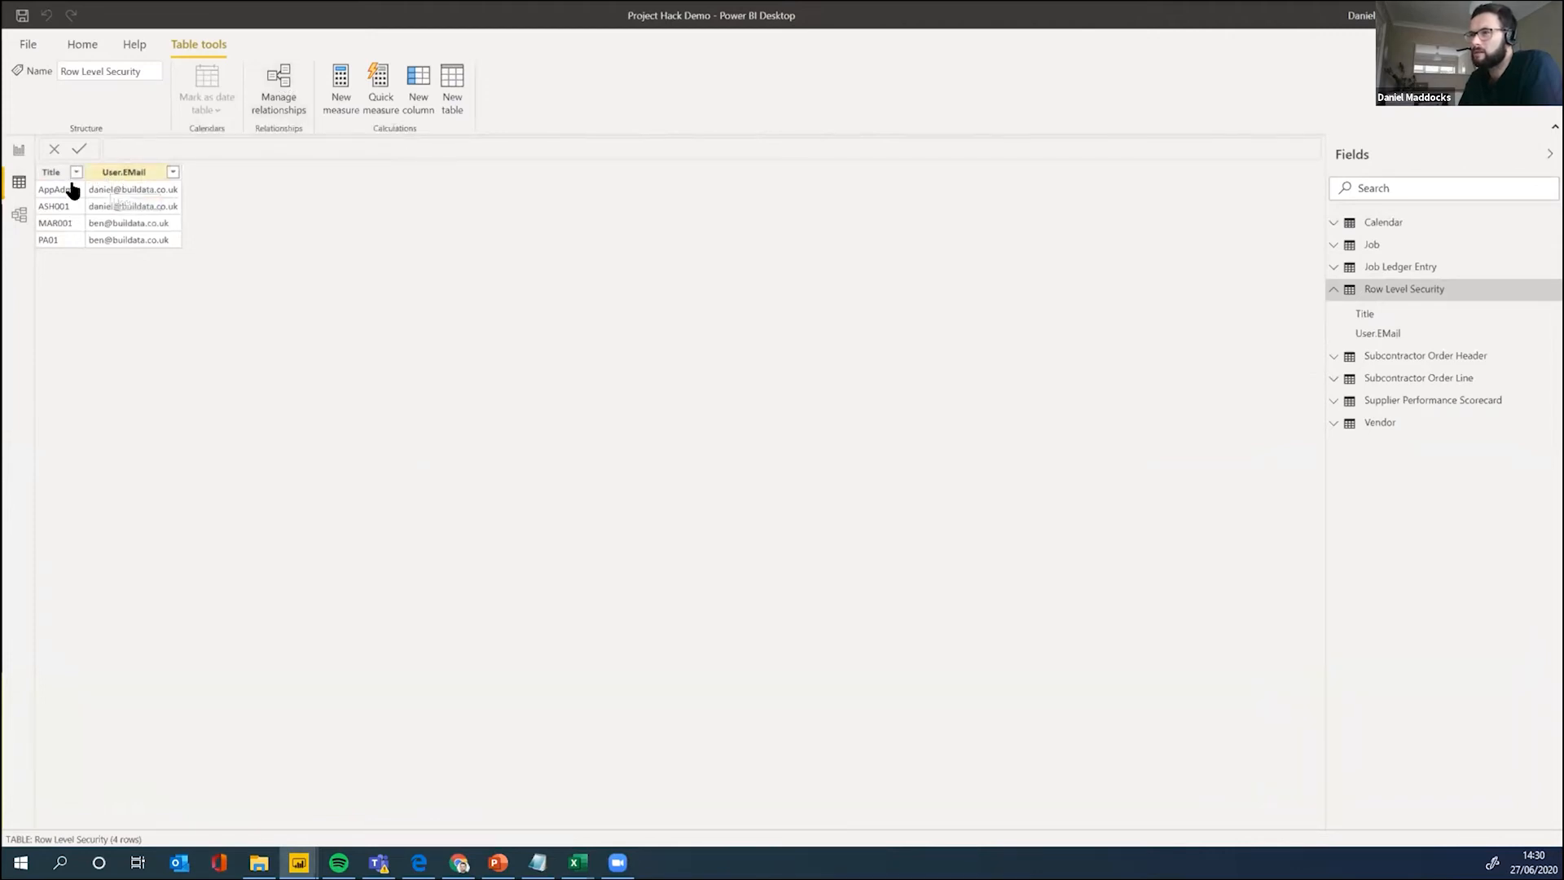
Step: Review the settings of the relationship between Row Level Security (Title) and Job (Nav Job No_), and close the relationship dialogs
{"action": "left_click", "coordinate": [291, 99]}
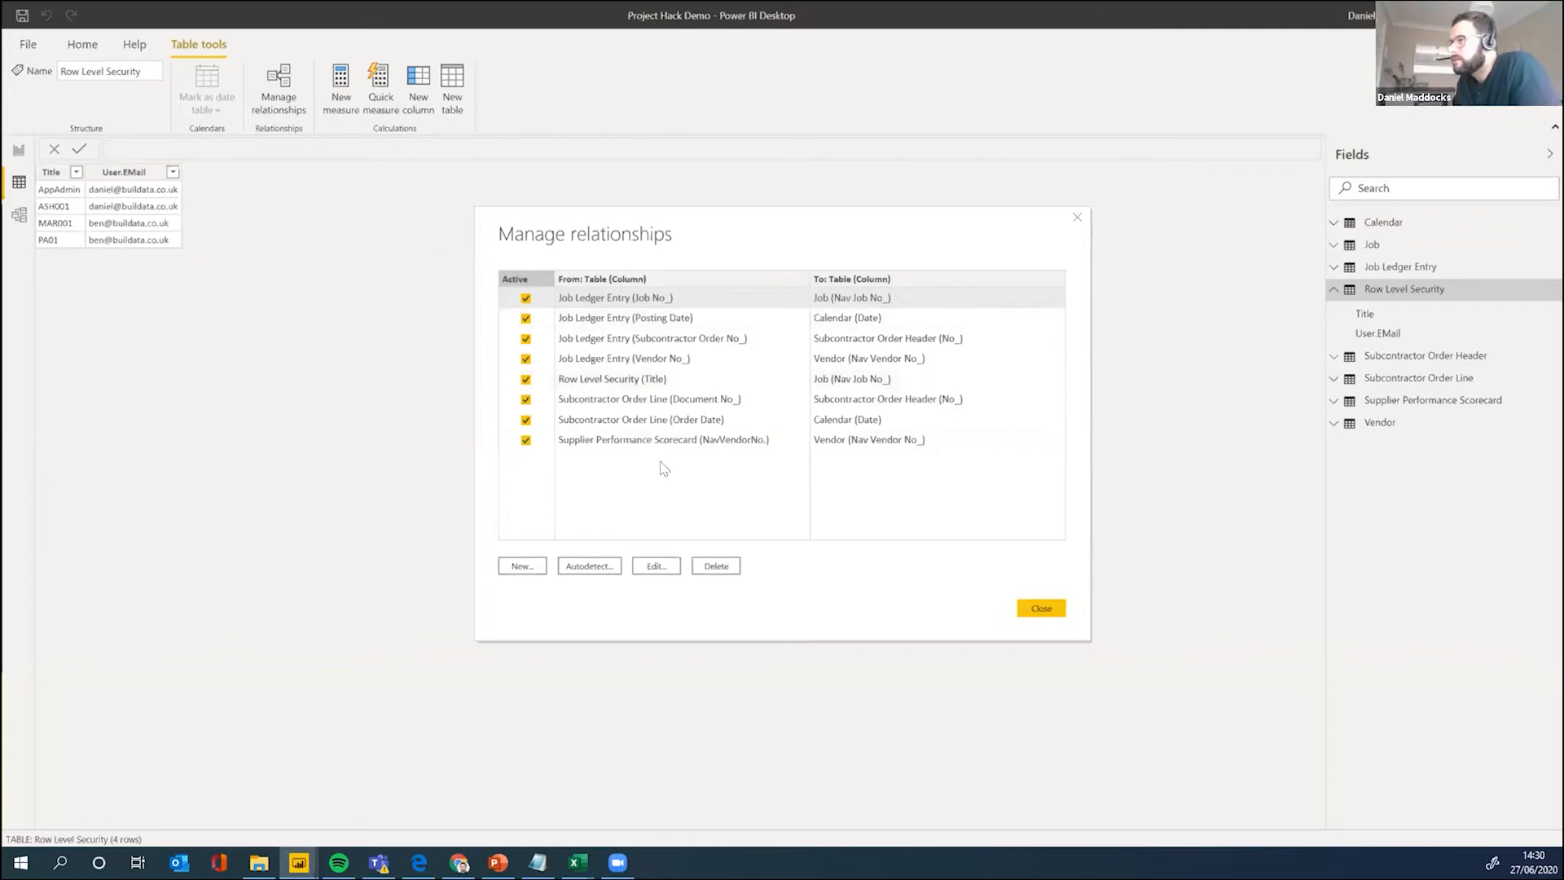
{"action": "left_click", "coordinate": [668, 378]}
{"action": "double_click", "coordinate": [673, 380]}
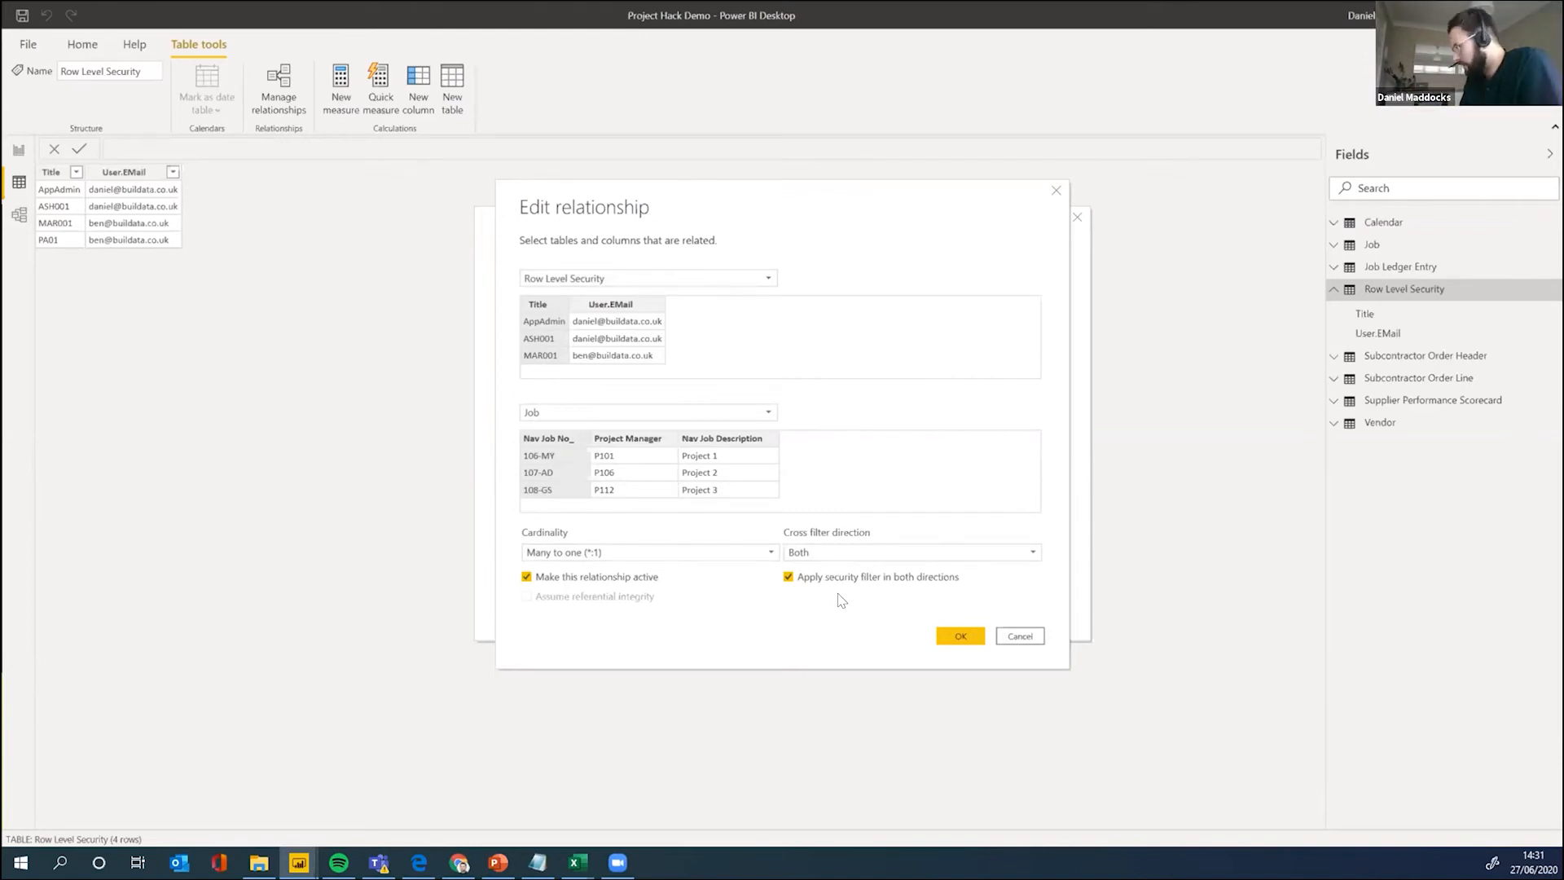
{"action": "left_click", "coordinate": [955, 633]}
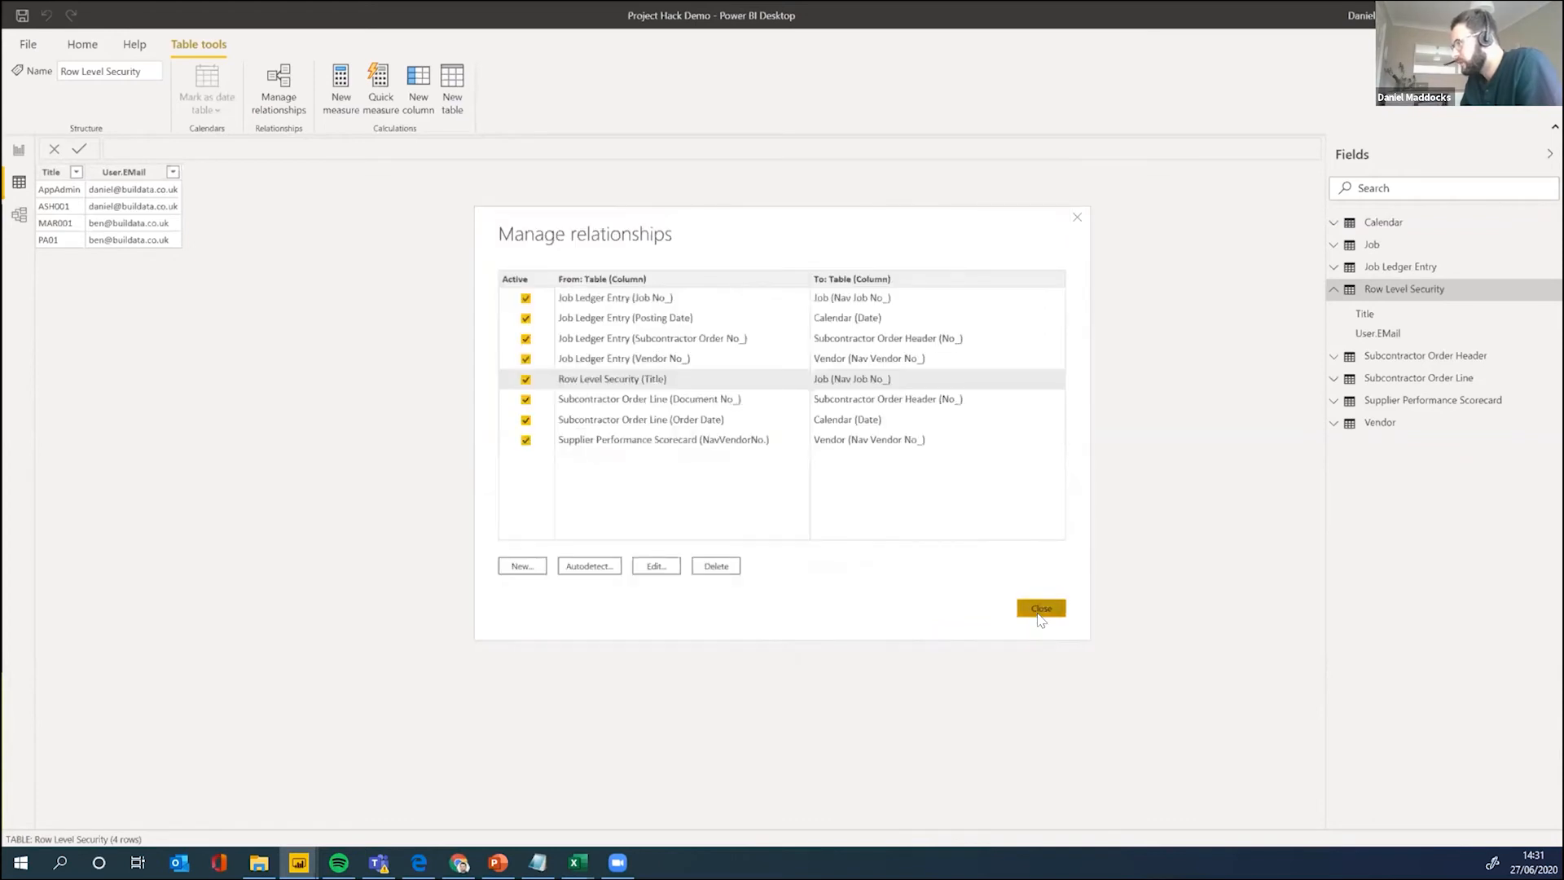
{"action": "left_click", "coordinate": [1039, 612]}
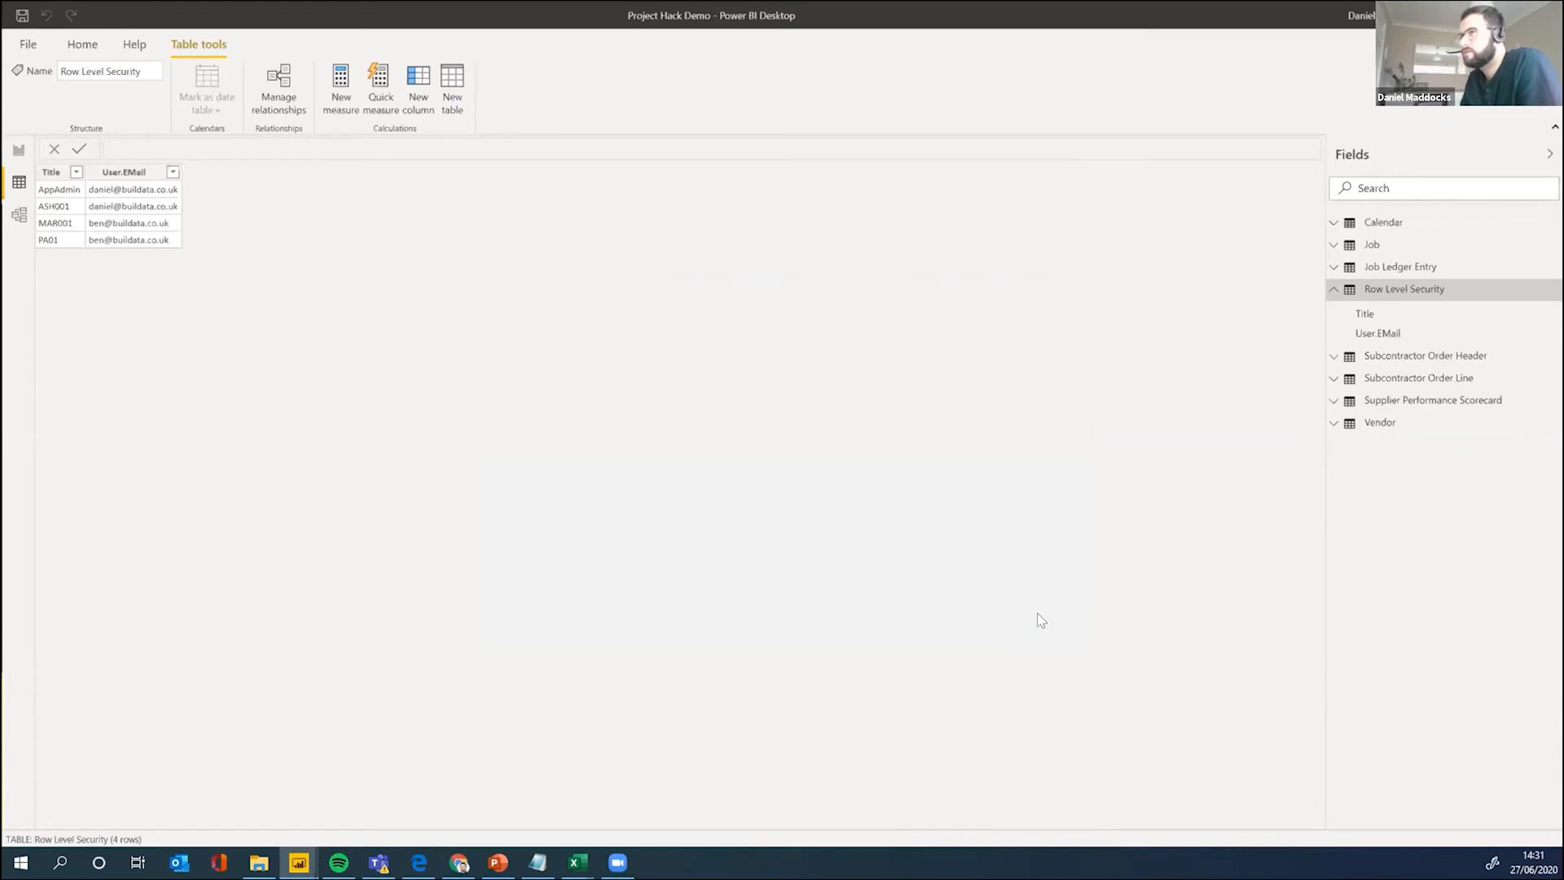
Step: Return to the report view and open the PowerApp User role's DAX filter on the Row Level Security table in Manage roles
{"action": "left_click", "coordinate": [82, 44]}
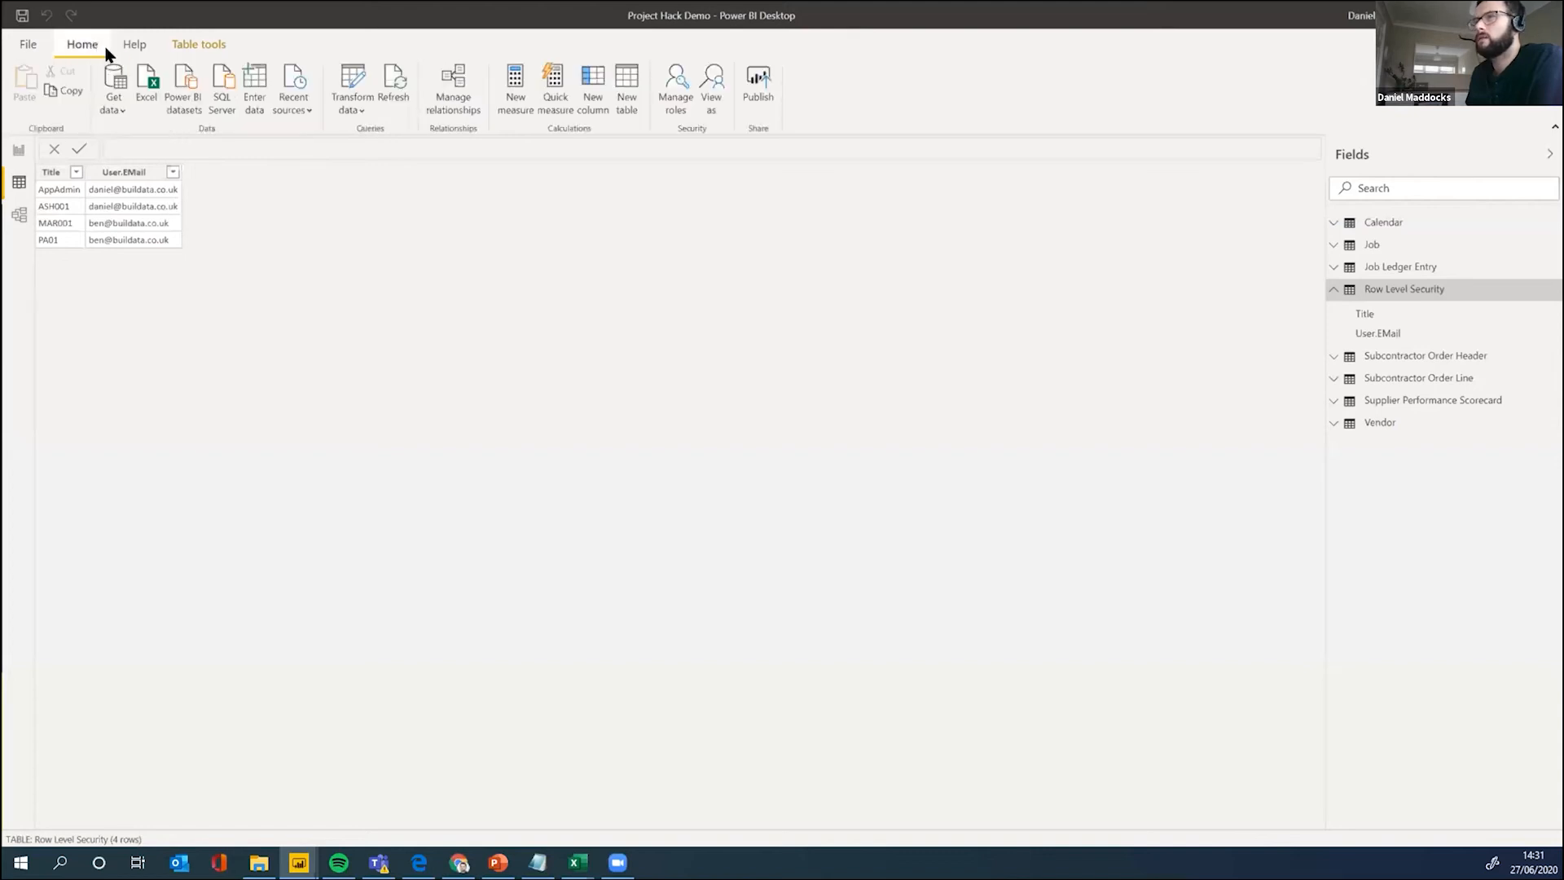
{"action": "left_click", "coordinate": [20, 152]}
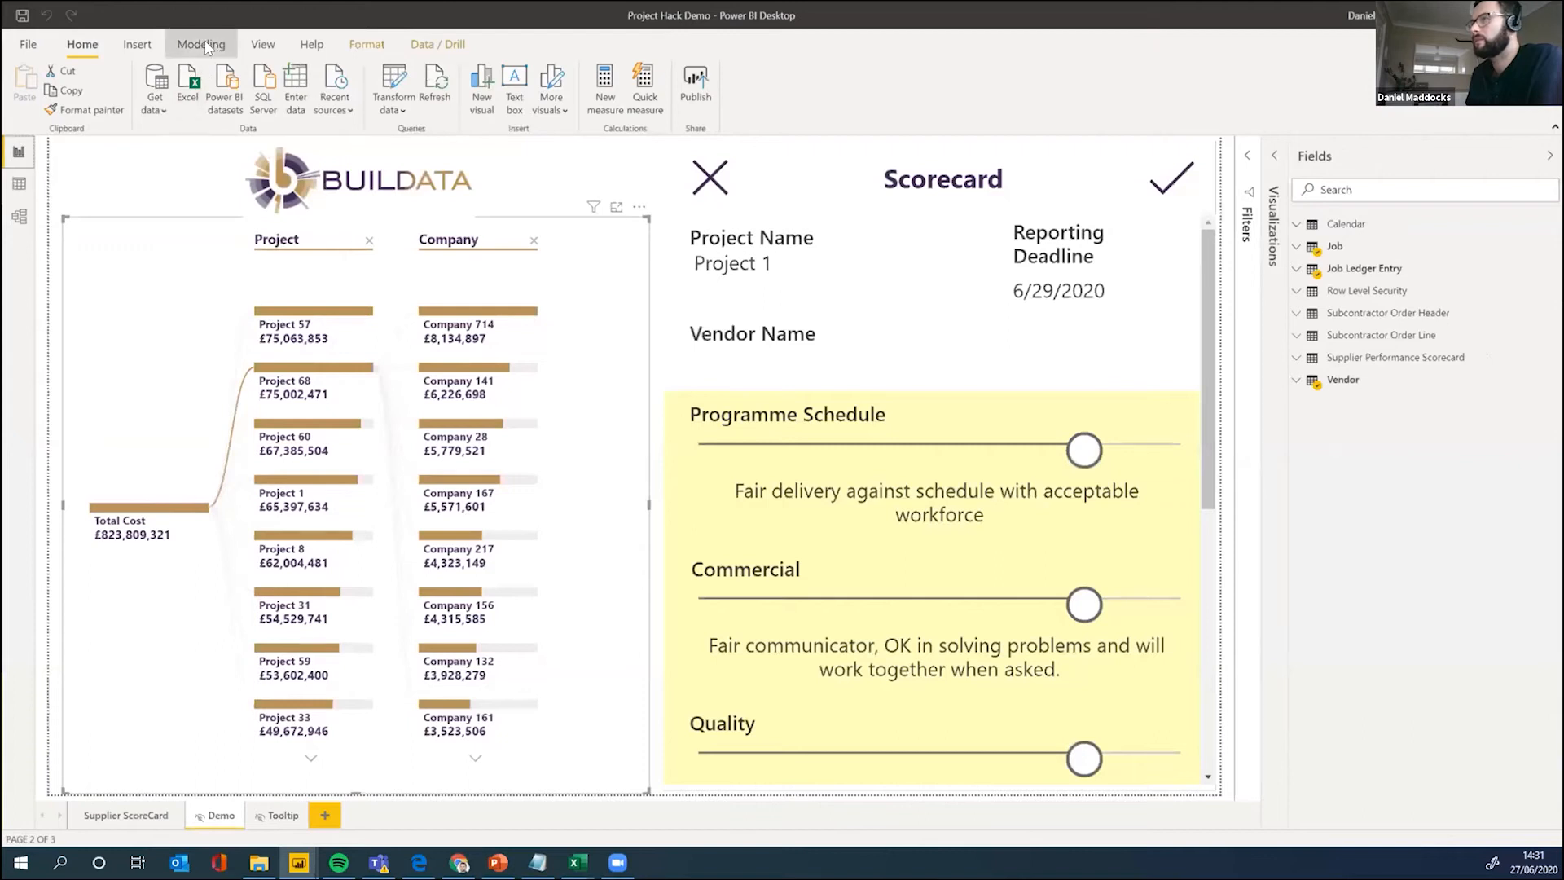
{"action": "left_click", "coordinate": [204, 46]}
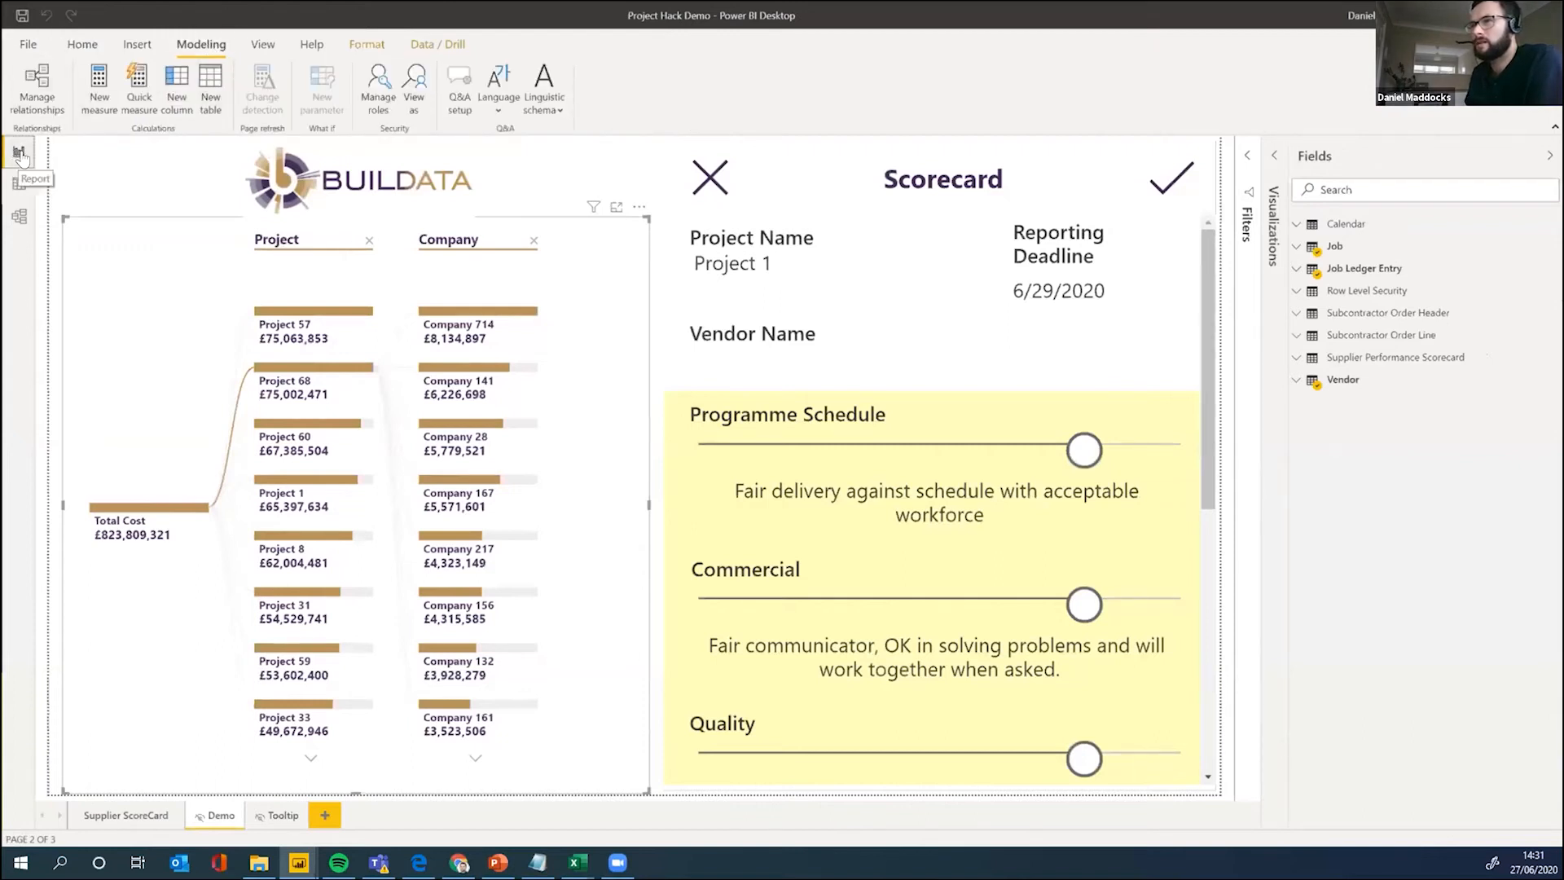
{"action": "left_click", "coordinate": [380, 88]}
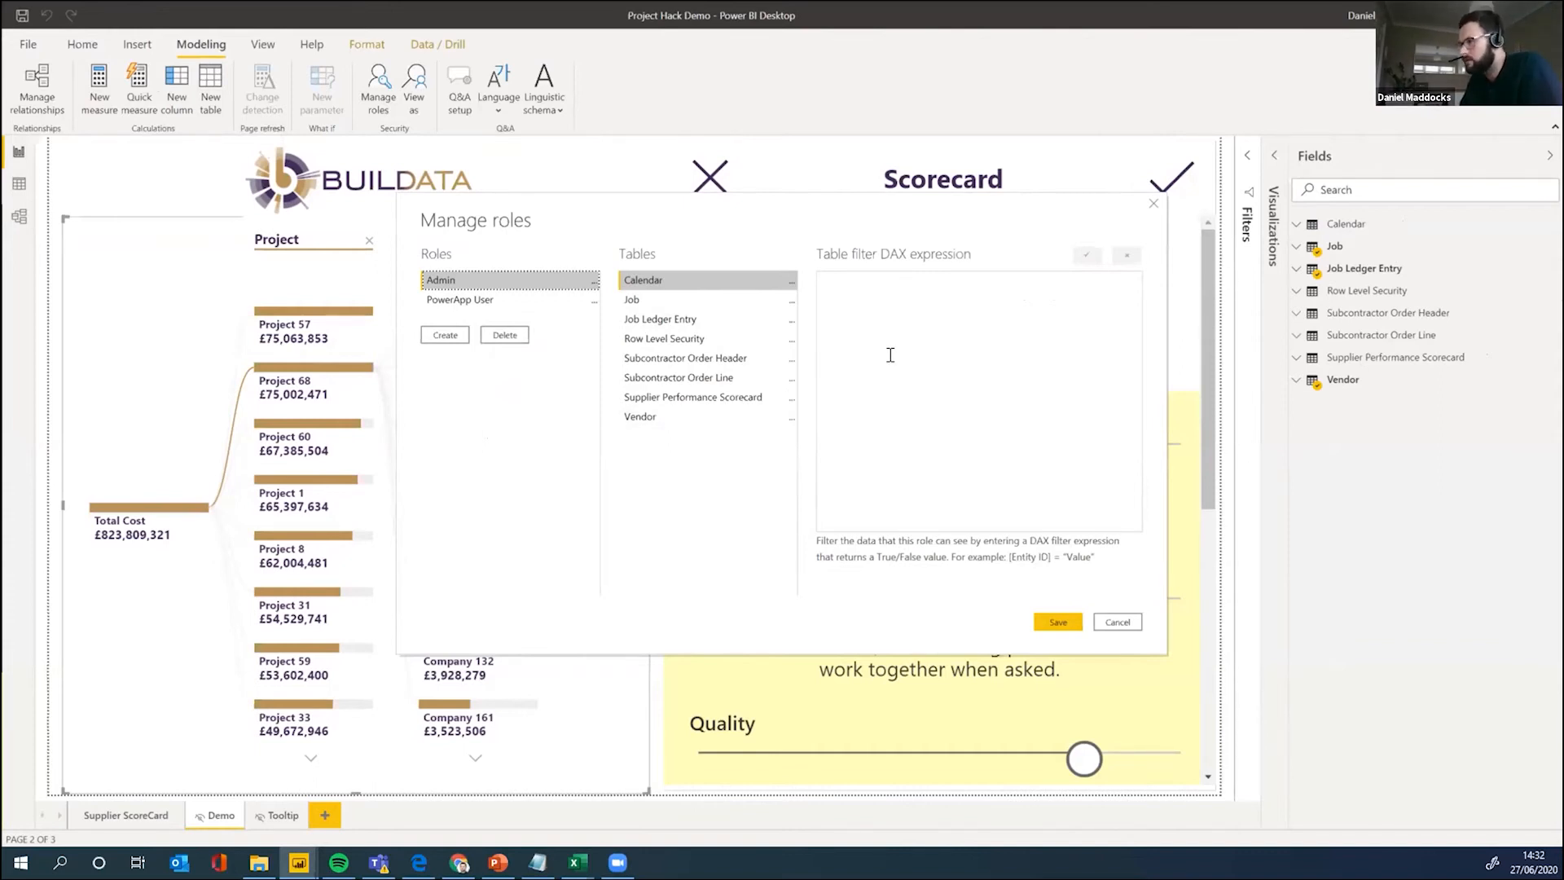
{"action": "left_click", "coordinate": [502, 299]}
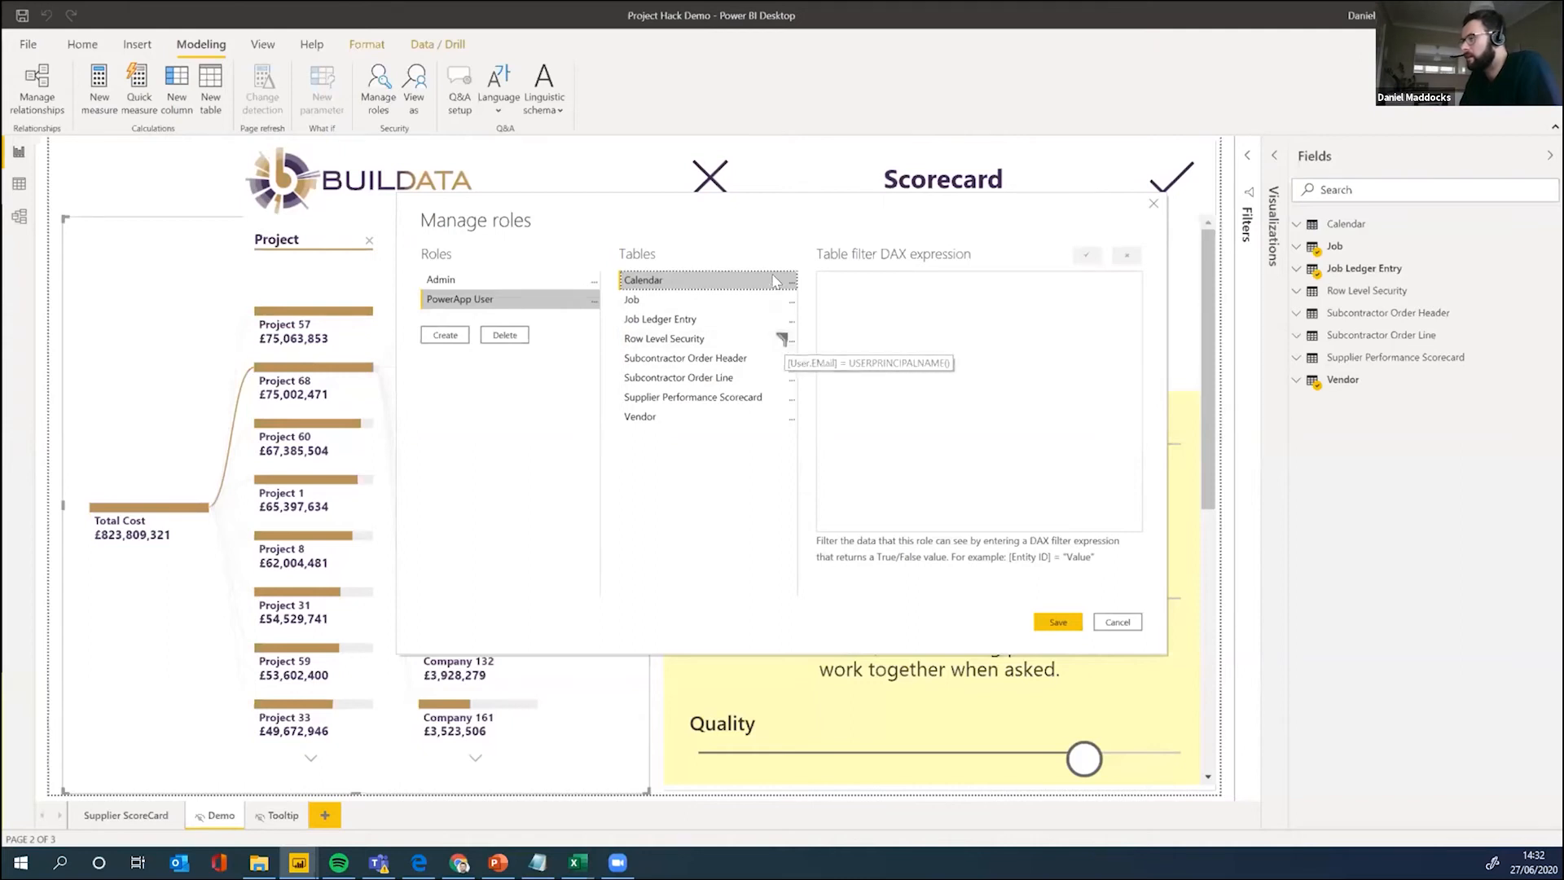
{"action": "left_click", "coordinate": [737, 344]}
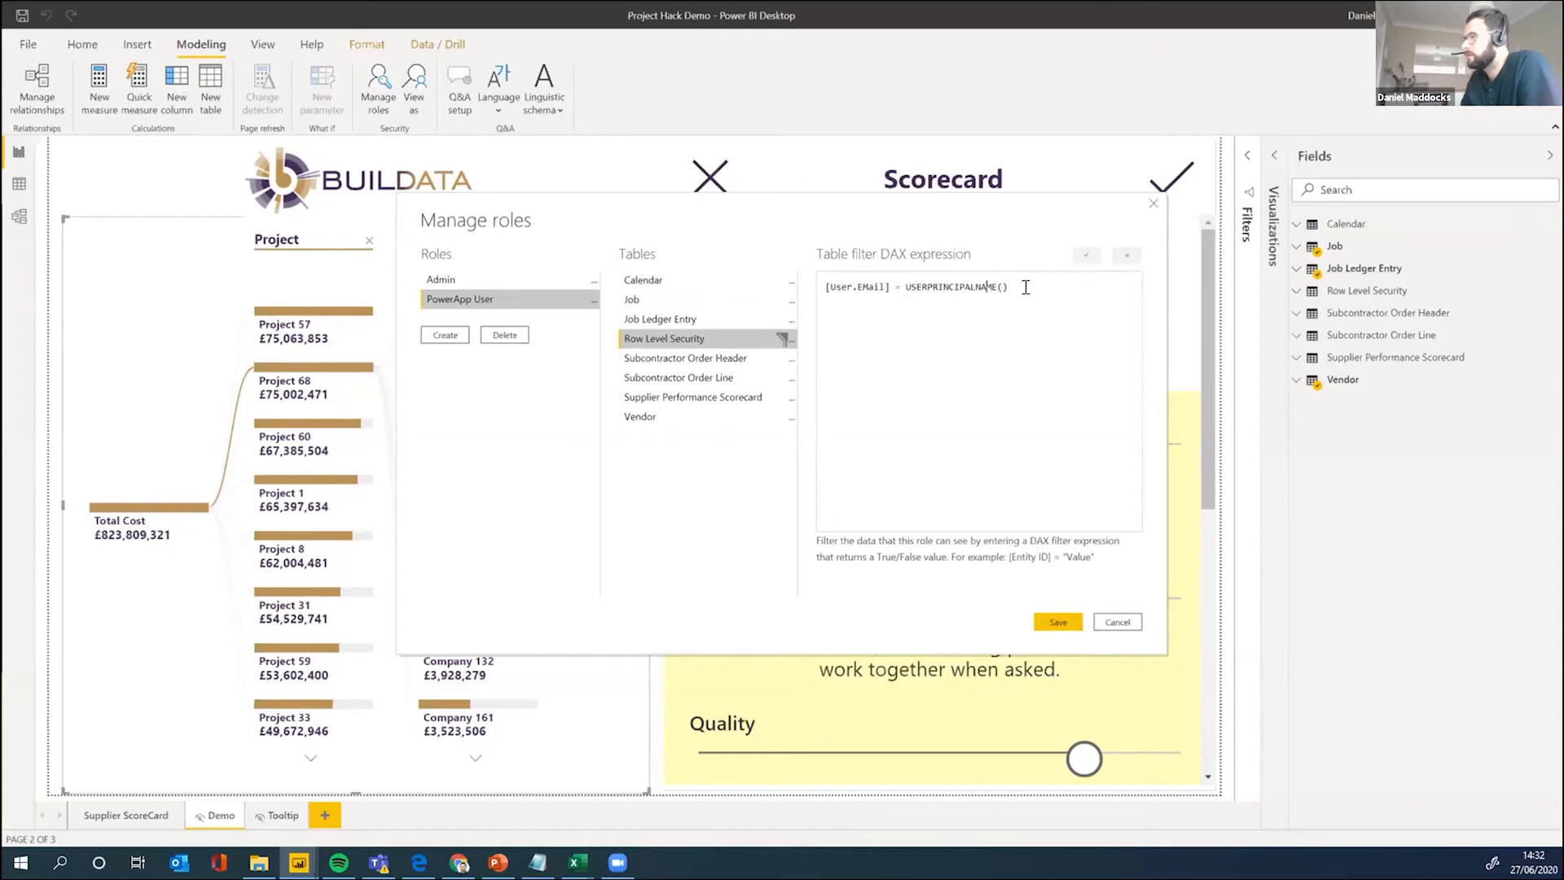
Step: Examine the role's DAX filter by highlighting [User.EMail] and then the USERPRINCIPALNAME() function it is compared with
{"action": "left_click_drag", "start_coordinate": [887, 285], "coordinate": [819, 287]}
{"action": "left_click", "coordinate": [964, 283]}
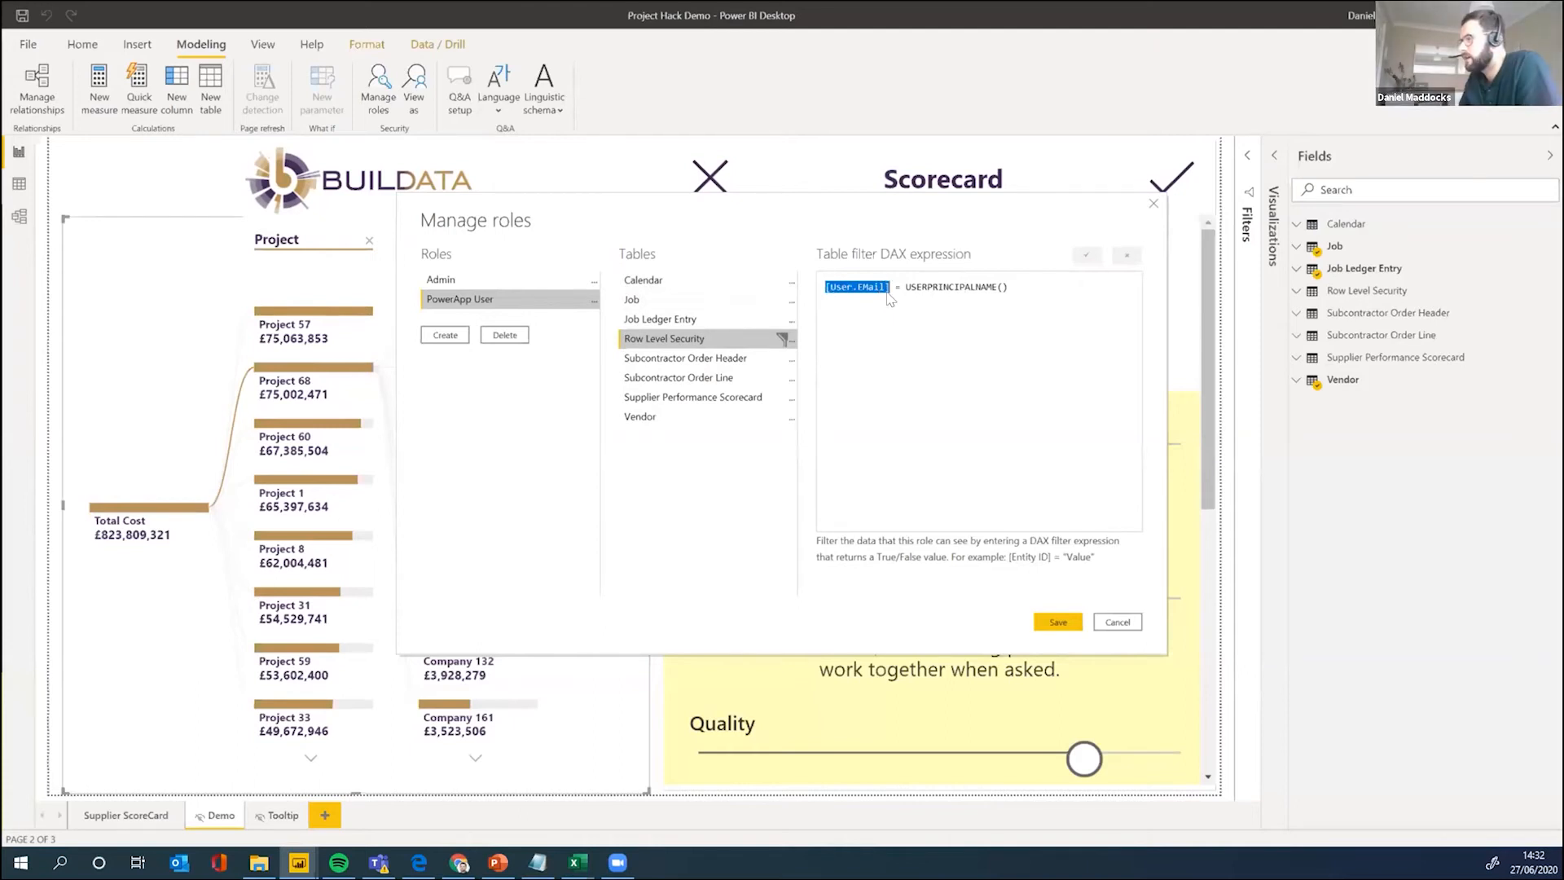
{"action": "left_click", "coordinate": [954, 278]}
{"action": "left_click_drag", "start_coordinate": [1006, 282], "coordinate": [906, 289]}
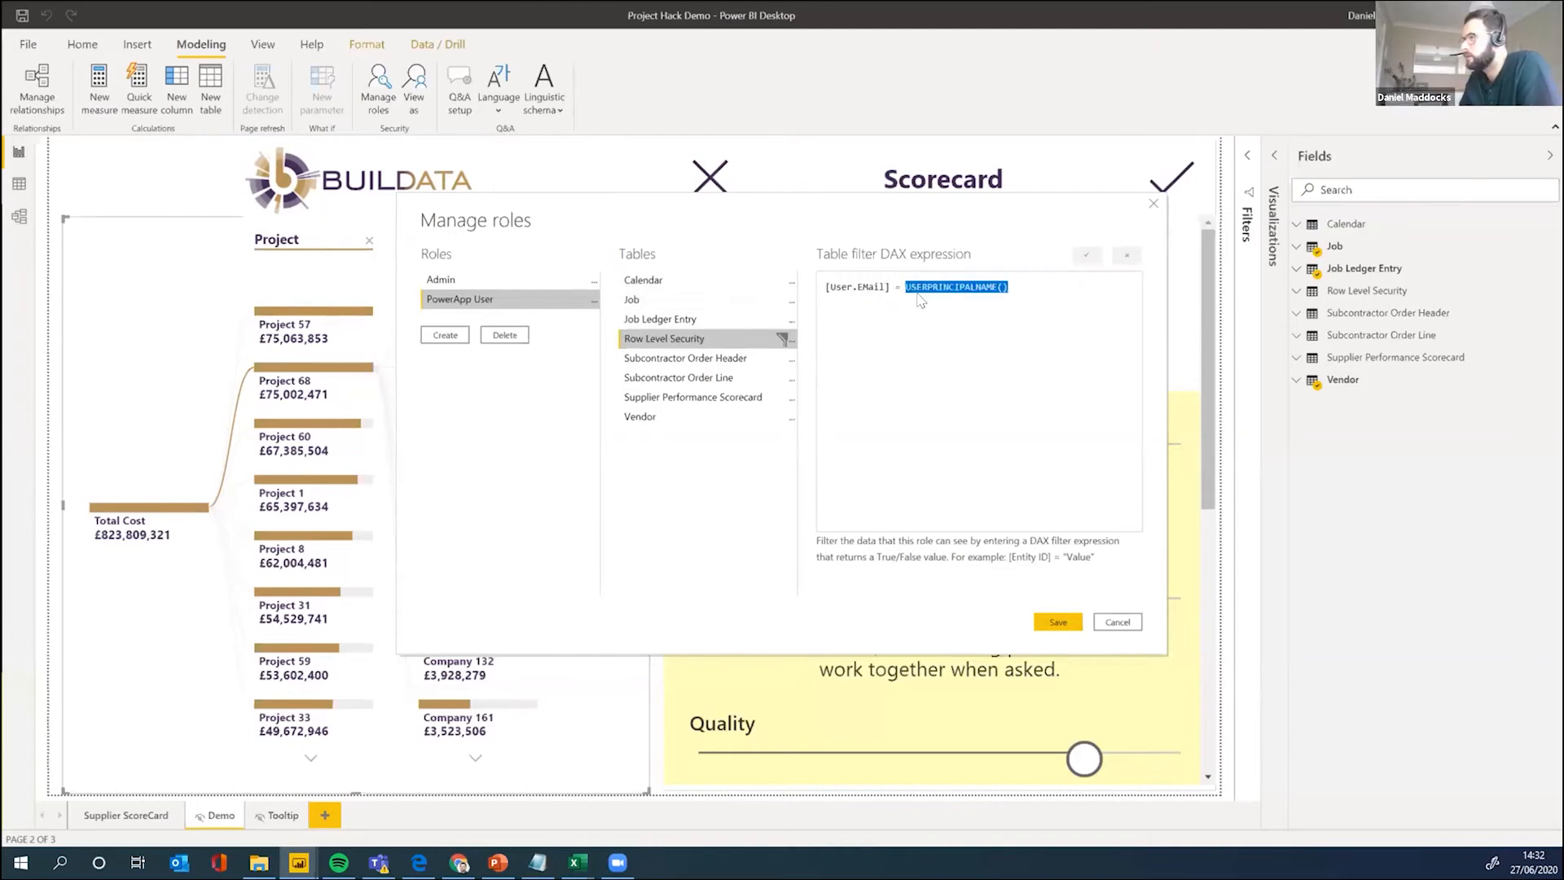
{"action": "left_click", "coordinate": [1002, 285]}
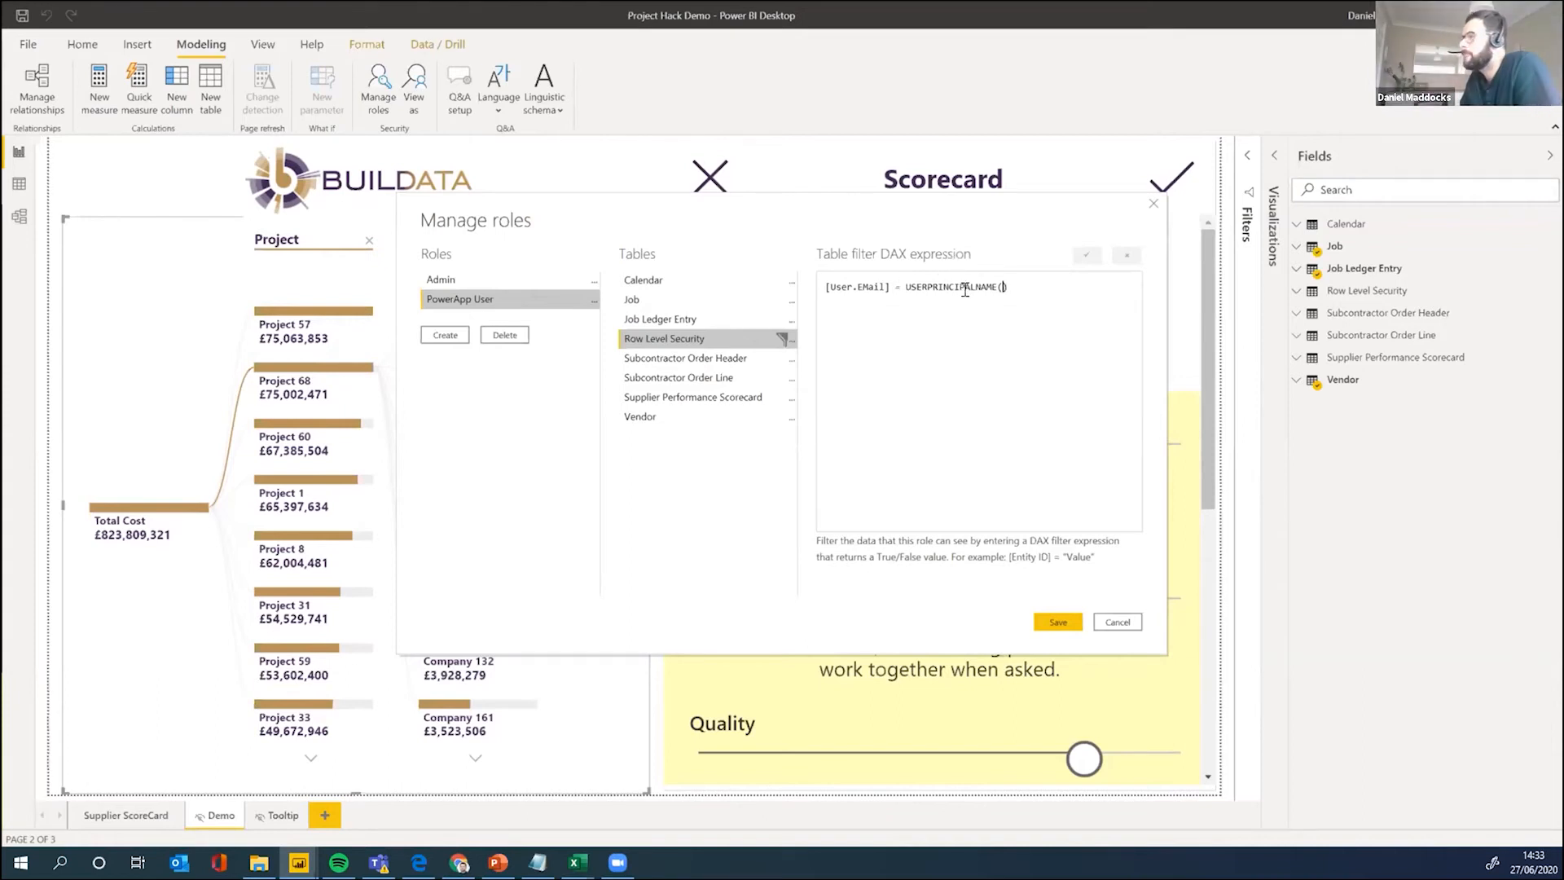
{"action": "left_click_drag", "start_coordinate": [1010, 286], "coordinate": [933, 283]}
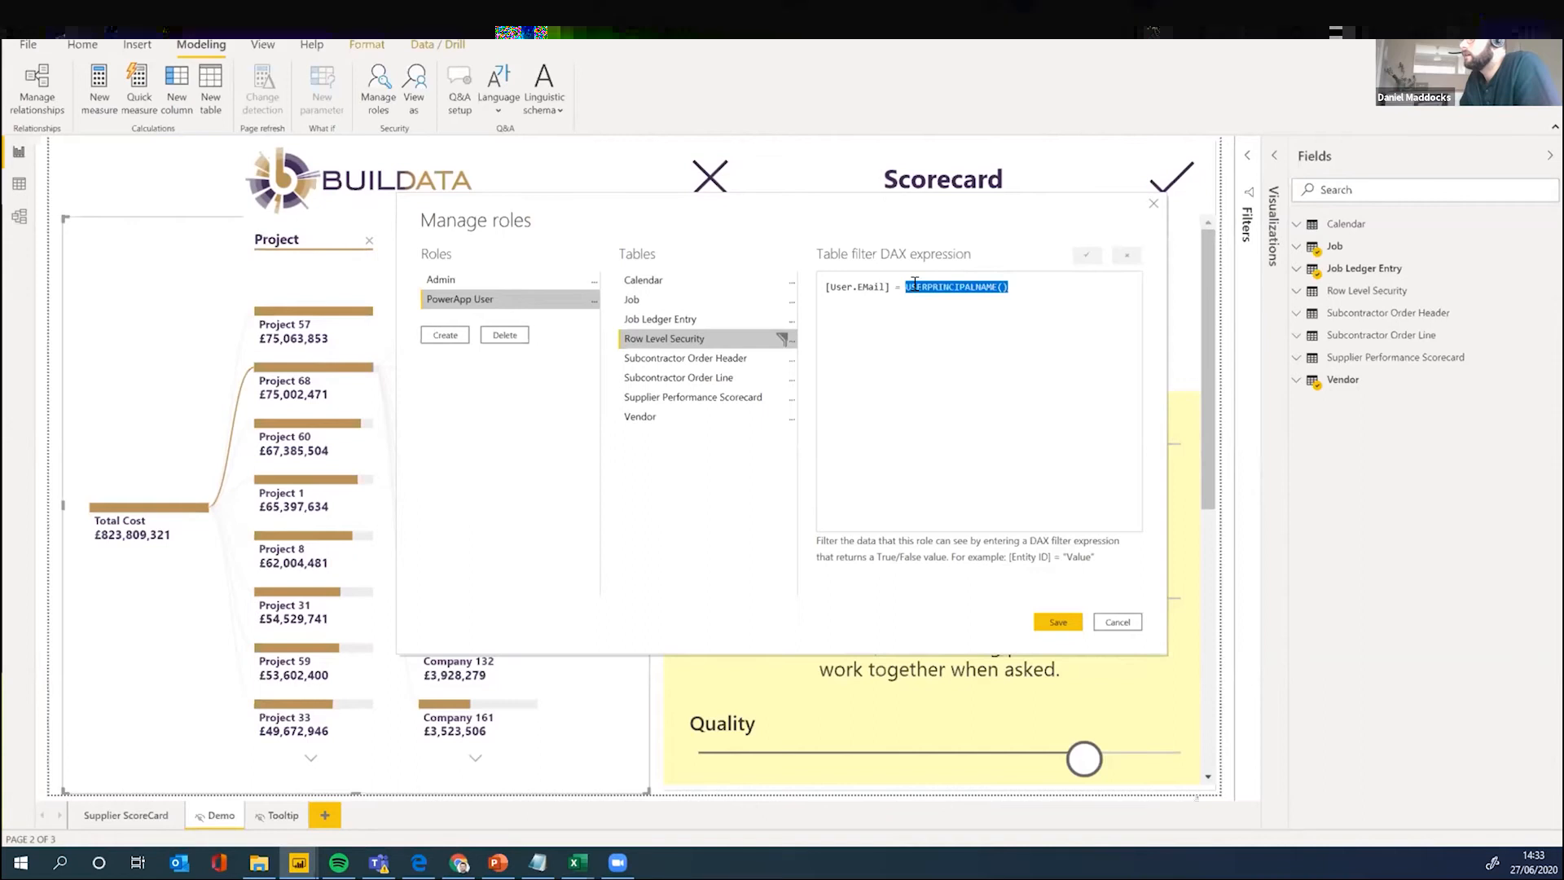